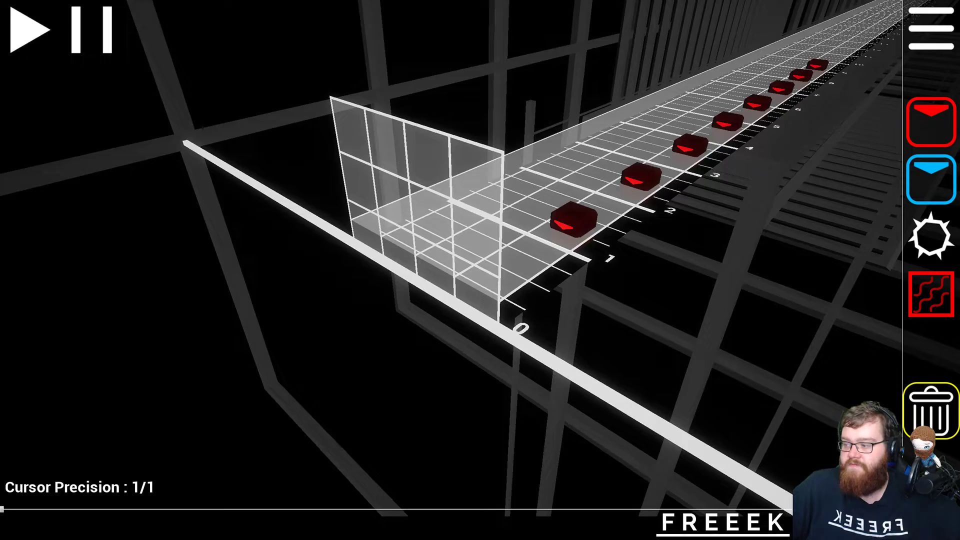
- Play the map from beat 0 to check the red notes, and stop the playback
key(a)
right_drag(480, 270, 200, 265)
key(d)
click(28, 30)
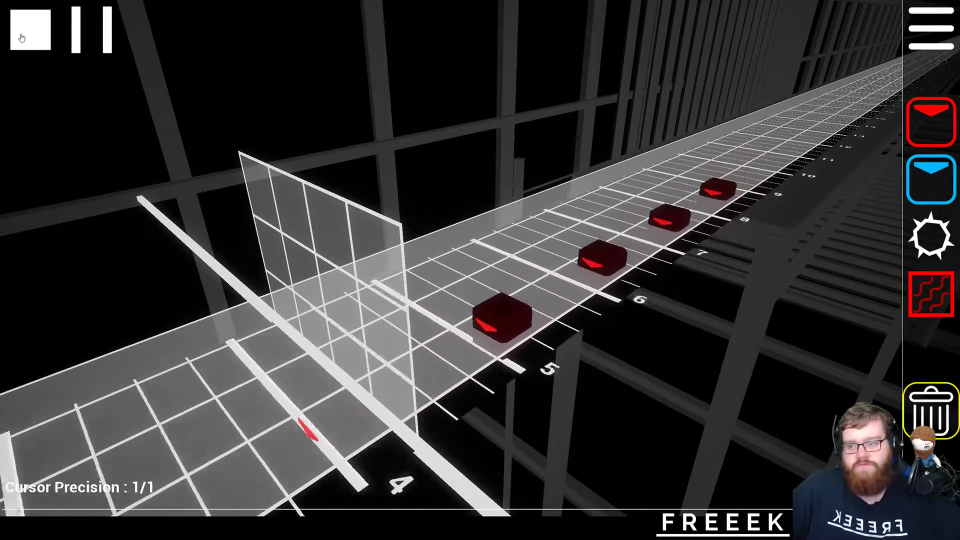
click(25, 32)
- Select the red note and try the upward, sideways and diagonal cut directions on it
key(a)
right_drag(476, 260, 621, 193)
key(s)
key(a)
key(1)
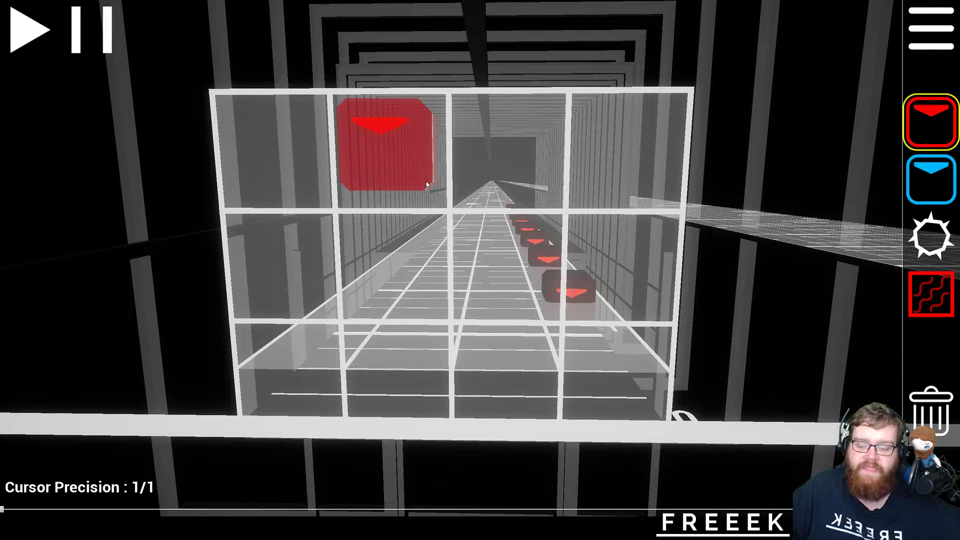
key(s+d)
key(w)
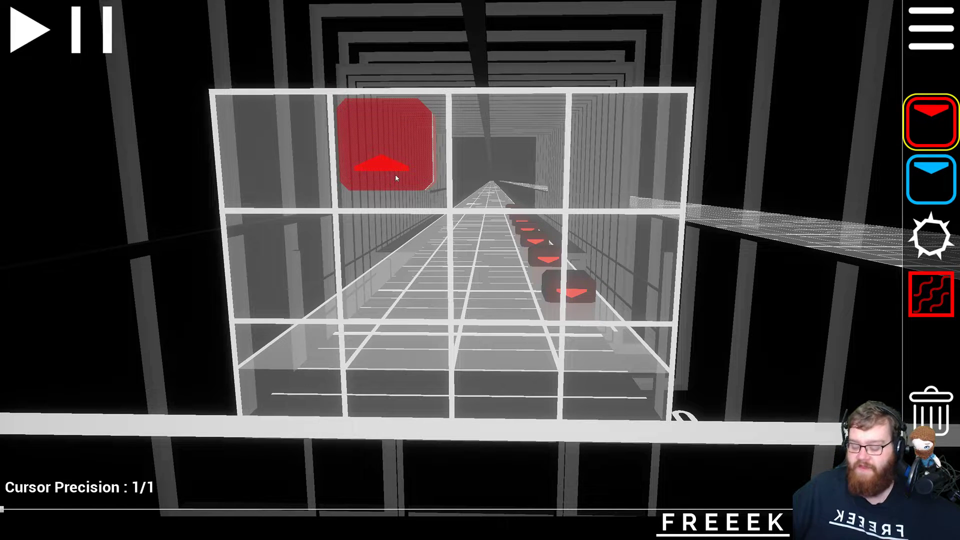
key(s)
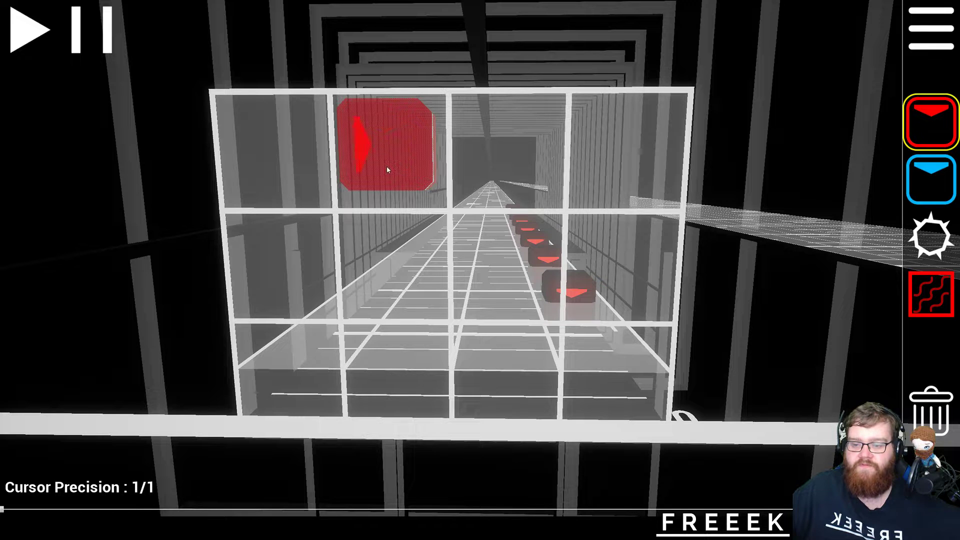
key(w+a)
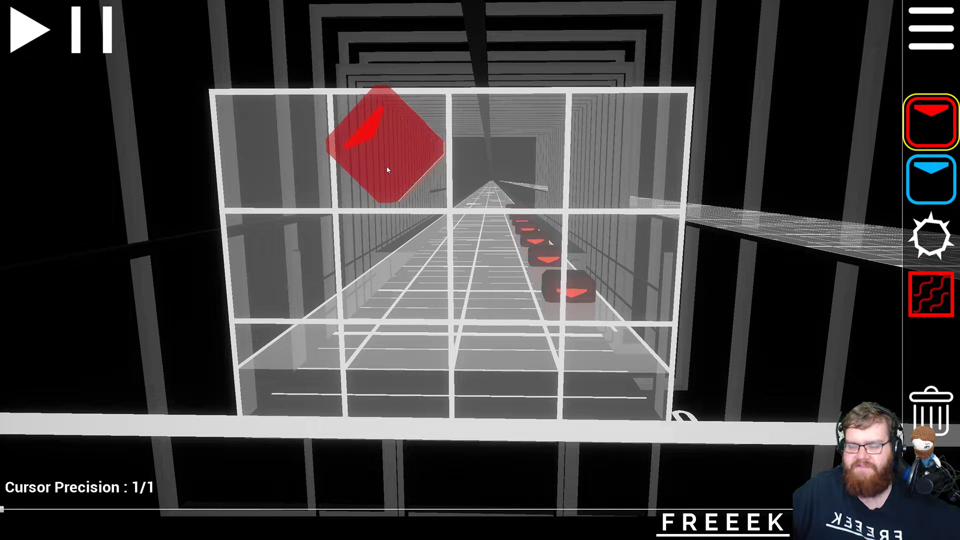
- Switch the red note between diagonal cut directions and finish with the any-direction dot
key(f)
key(w+a)
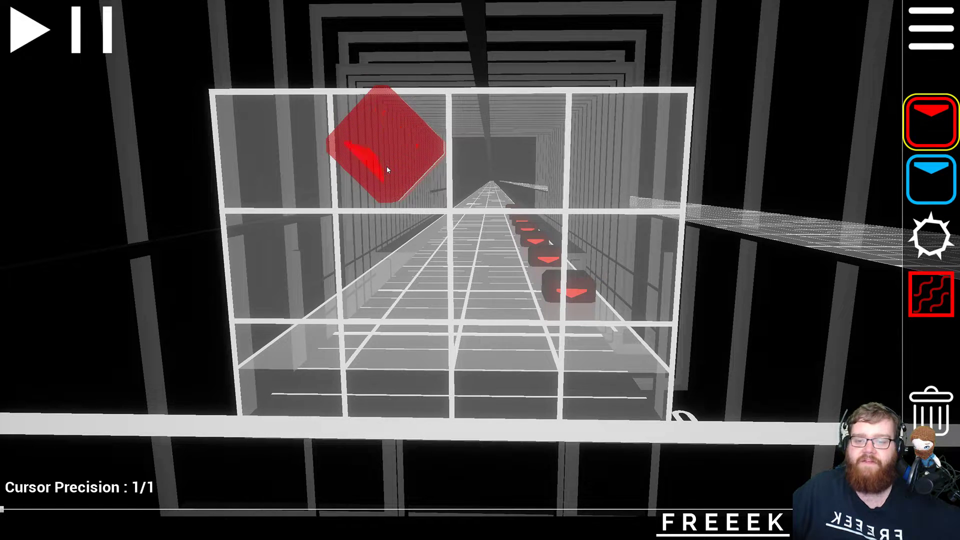
key(f)
key(w+a)
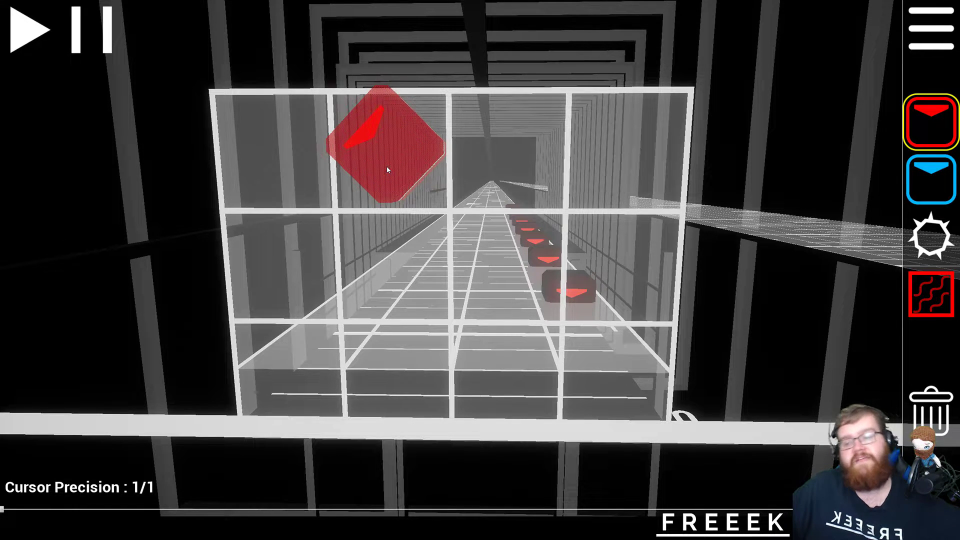
key(f)
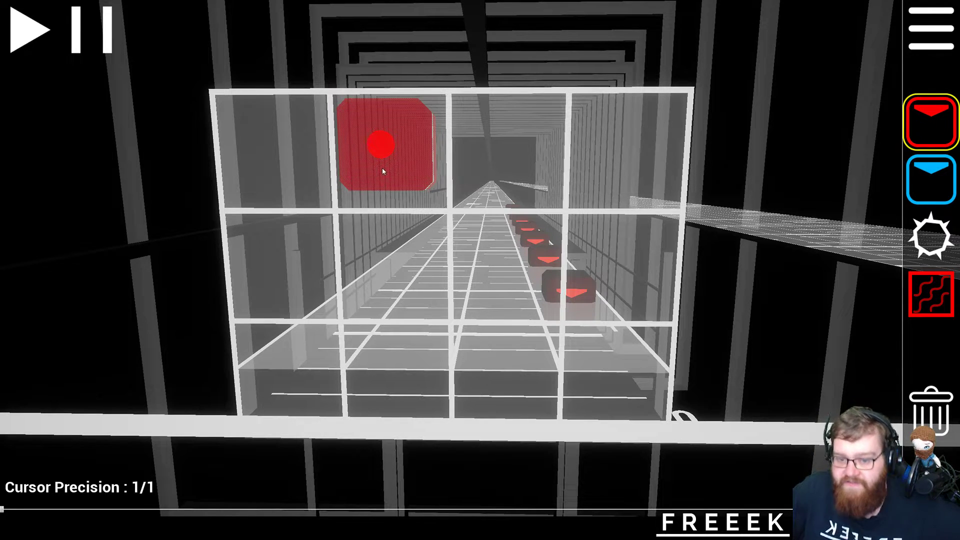
- Place four red dot notes across the top row of the placement grid at beat 0
key(s)
right_drag(400, 279, 352, 270)
key(w)
right_drag(420, 232, 505, 277)
key(w)
key(s)
key(w)
right_drag(364, 199, 456, 234)
key(s)
click(381, 182)
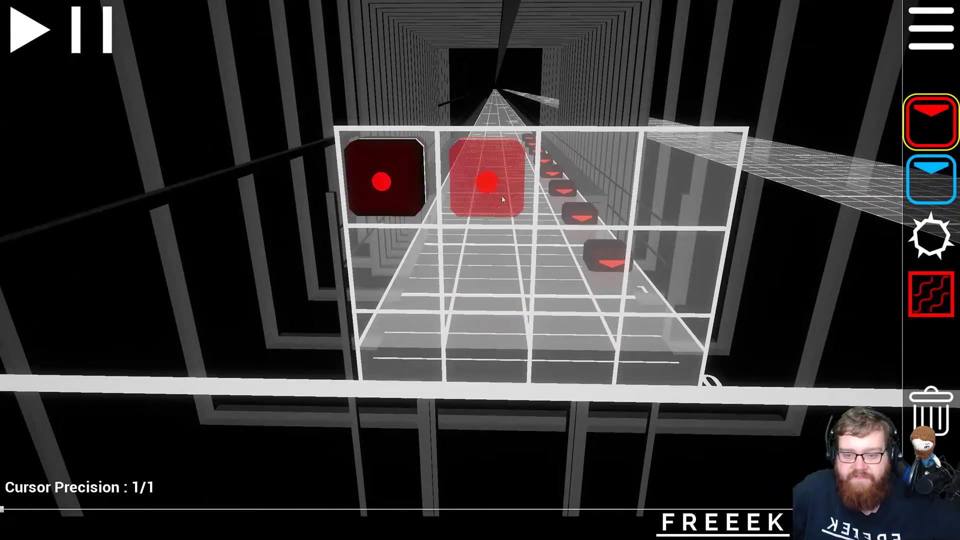
click(487, 182)
click(593, 182)
click(701, 183)
- Fill the middle row of the placement grid at beat 0 with four red dot notes
click(686, 282)
click(585, 281)
click(486, 280)
click(388, 279)
- Switch to the blue note and place blue dot notes along the bottom row at beat 0
key(2)
key(1)
key(2)
key(1)
click(931, 184)
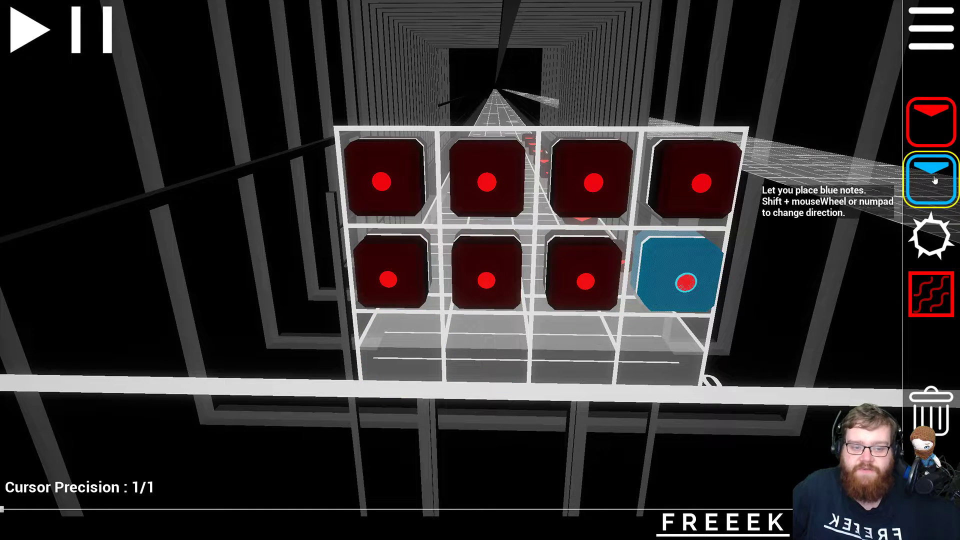
key(1)
key(2)
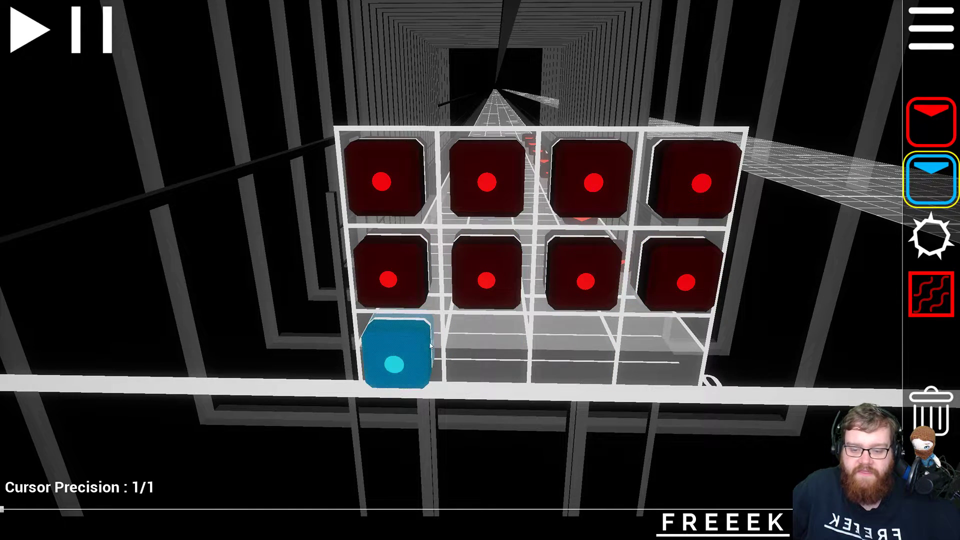
click(430, 343)
click(486, 350)
click(581, 344)
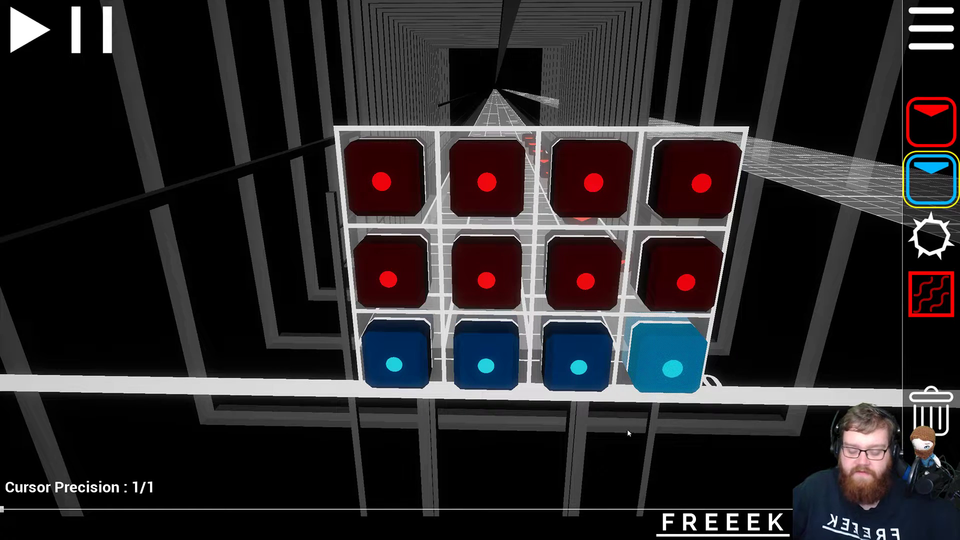
- Delete the blue dot notes from the bottom row at beat 0
key(5)
click(665, 369)
click(575, 367)
click(483, 364)
click(385, 360)
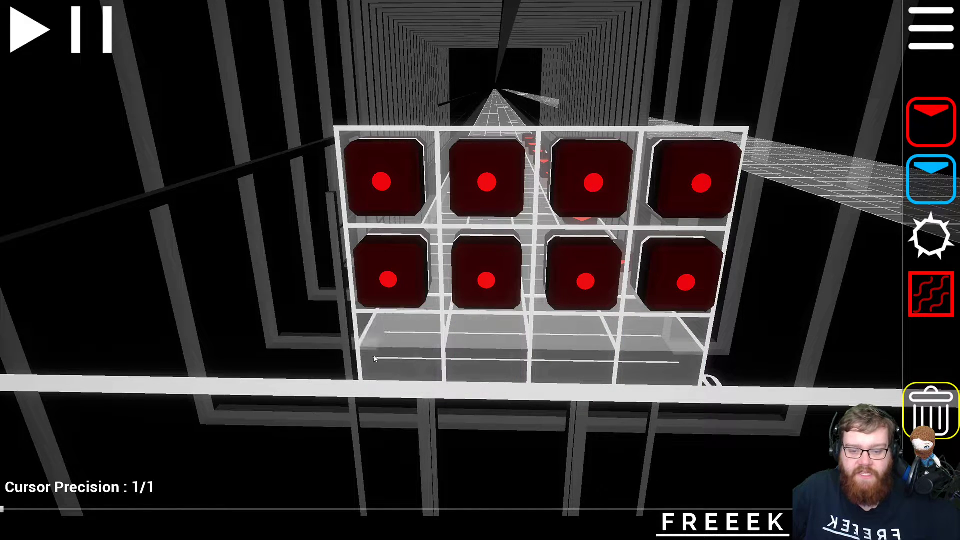
- Delete all eight red dot notes from the middle and top rows at beat 0
click(389, 279)
click(486, 280)
click(585, 281)
click(686, 283)
click(701, 183)
click(593, 182)
click(486, 182)
click(382, 181)
- Place one red dot note in the top-left cell of the grid at beat 0
right_drag(596, 275, 480, 271)
key(d)
key(1)
click(272, 152)
right_drag(295, 250, 270, 275)
key(a)
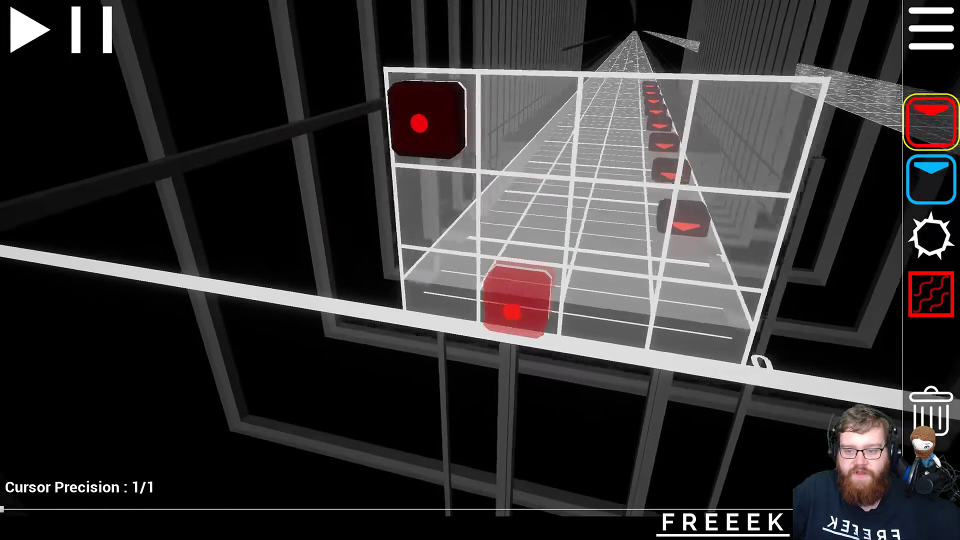
- Move the placed red dot note between different cells of the grid at beat 0
right_drag(480, 270, 525, 240)
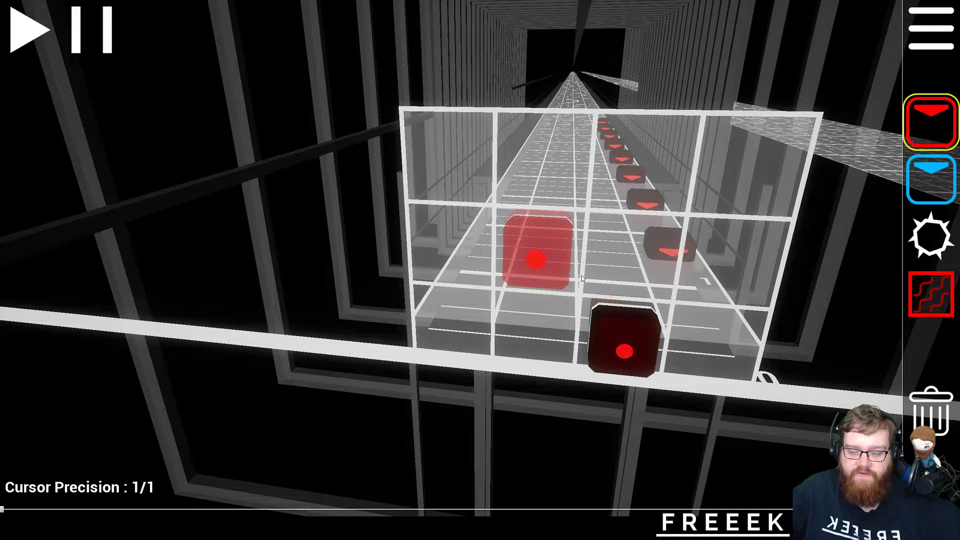
drag(637, 345, 475, 226)
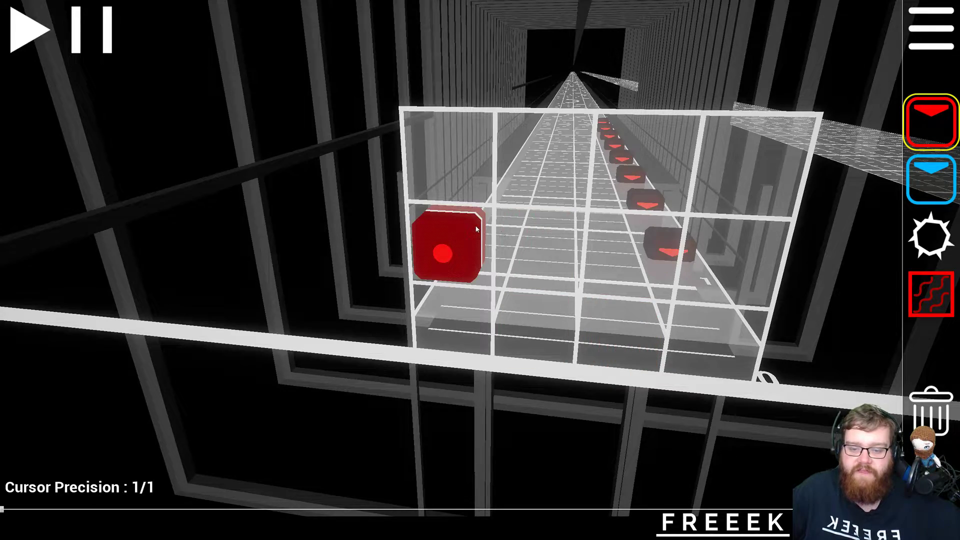
key(d)
right_drag(635, 255, 583, 282)
key(d)
key(s)
drag(389, 213, 388, 138)
drag(571, 422, 270, 320)
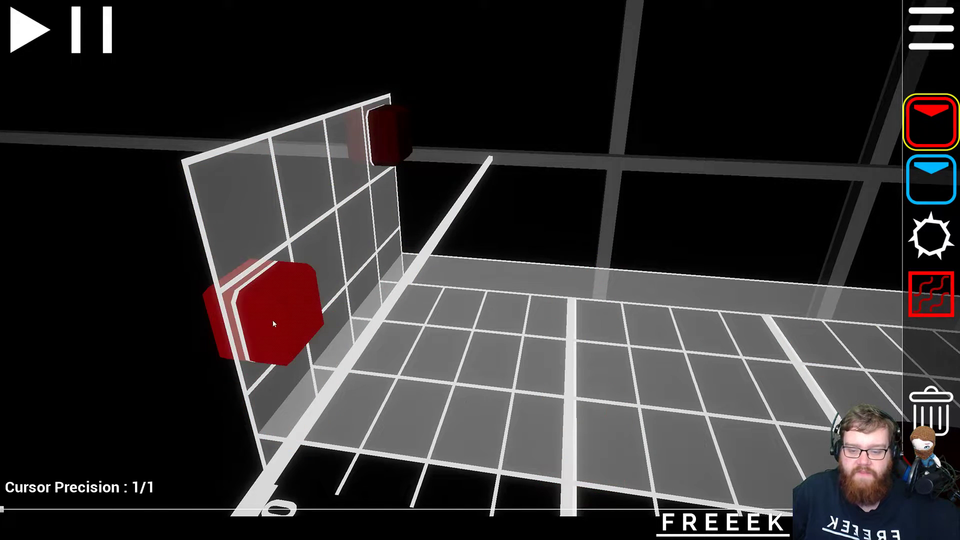
- Move the red dot note from the grid's top-left cell to its bottom-right cell at beat 0
key(s)
right_drag(845, 383, 441, 282)
mouse_move(464, 294)
mouse_down()
mouse_move(194, 191)
mouse_move(339, 269)
mouse_move(462, 295)
mouse_up()
drag(186, 256, 326, 294)
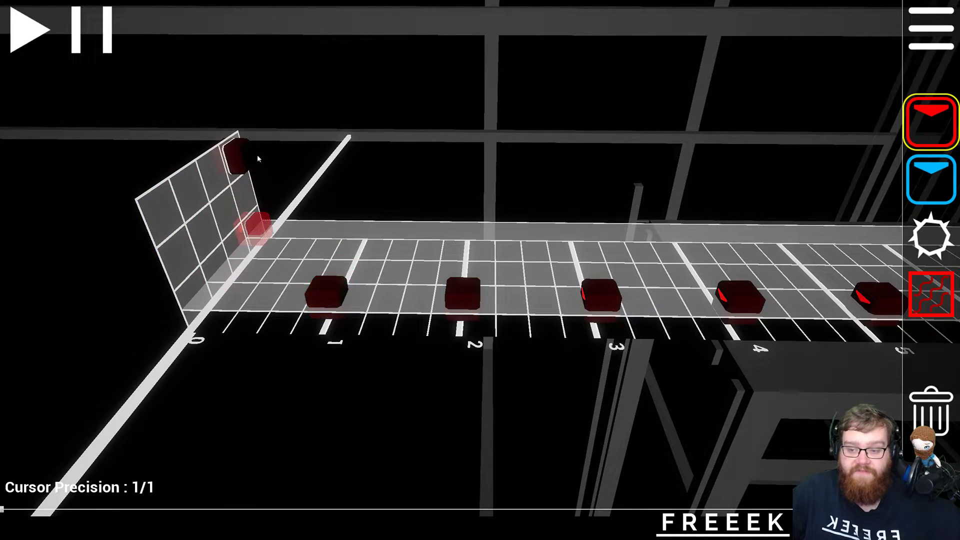
drag(239, 158, 219, 301)
- Delete the red dot note in the bottom-right cell at beat 0
right_drag(219, 301, 480, 261)
key(a)
key(d)
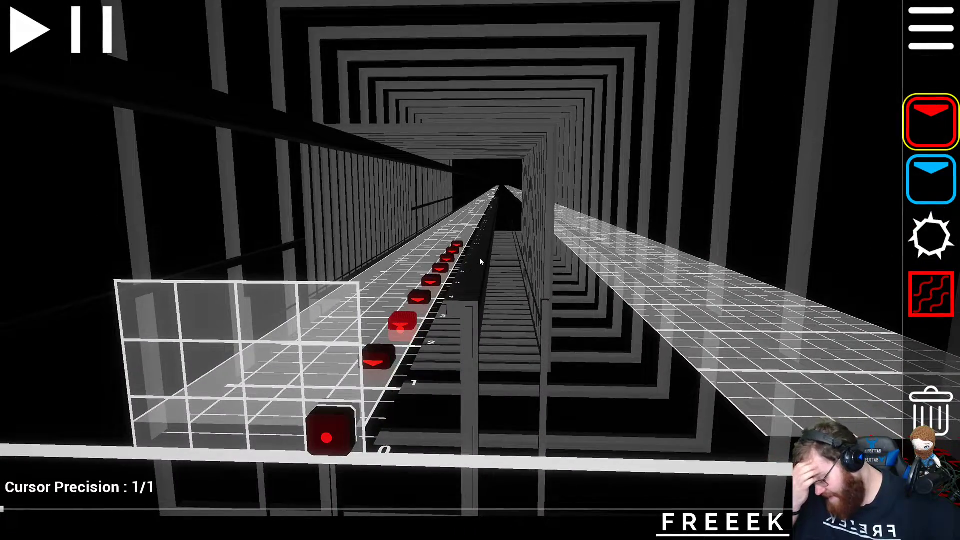
key(a)
right_drag(493, 261, 575, 301)
key(w)
key(5)
click(544, 330)
- Select the red note for placement again
right_drag(544, 330, 400, 325)
key(d)
key(w)
key(s)
key(a)
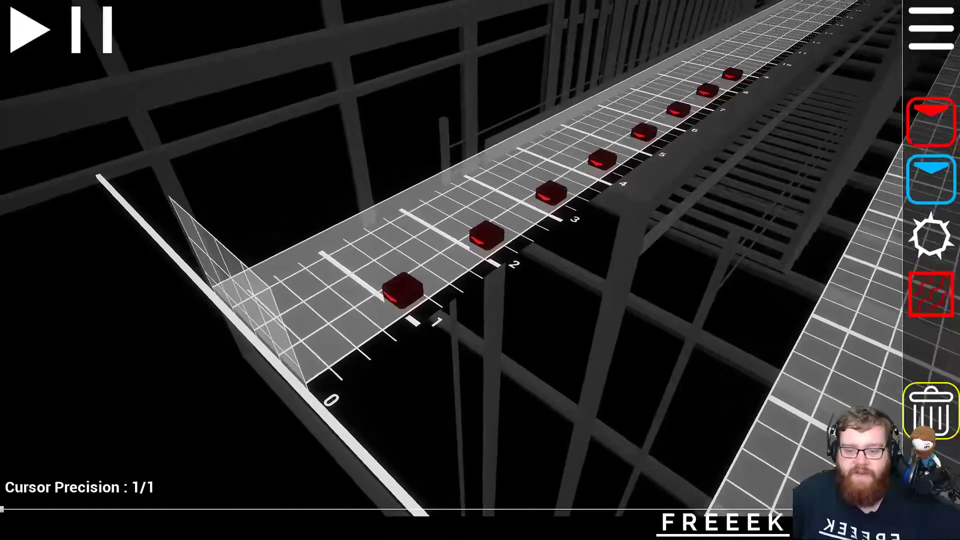
right_drag(480, 270, 465, 275)
key(d)
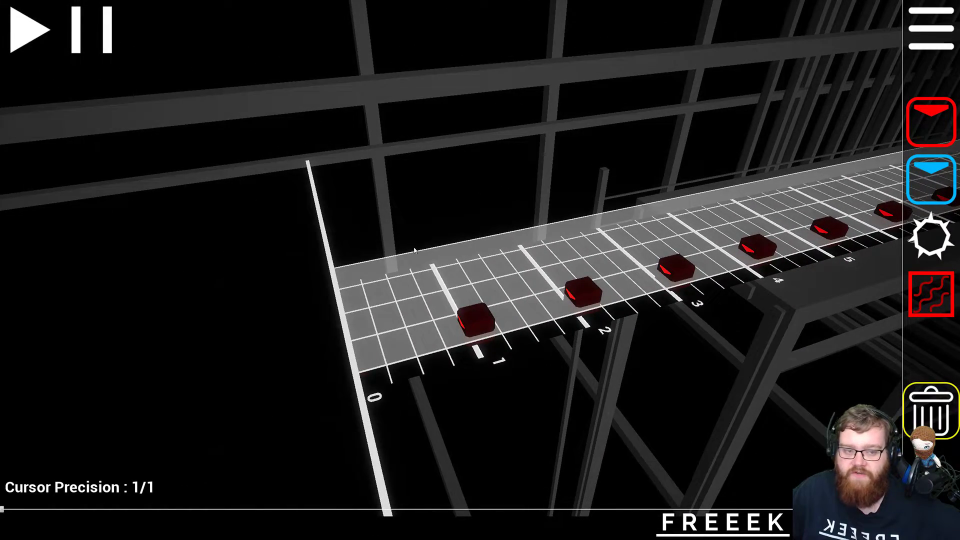
click(931, 122)
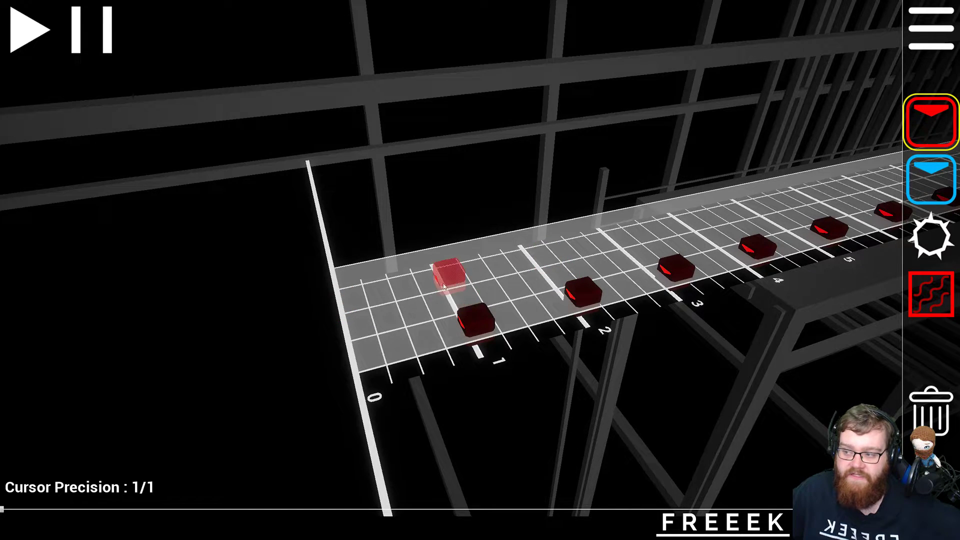
- Play the map from beat 0 twice to review the note timing, stopping the playback each time
click(41, 42)
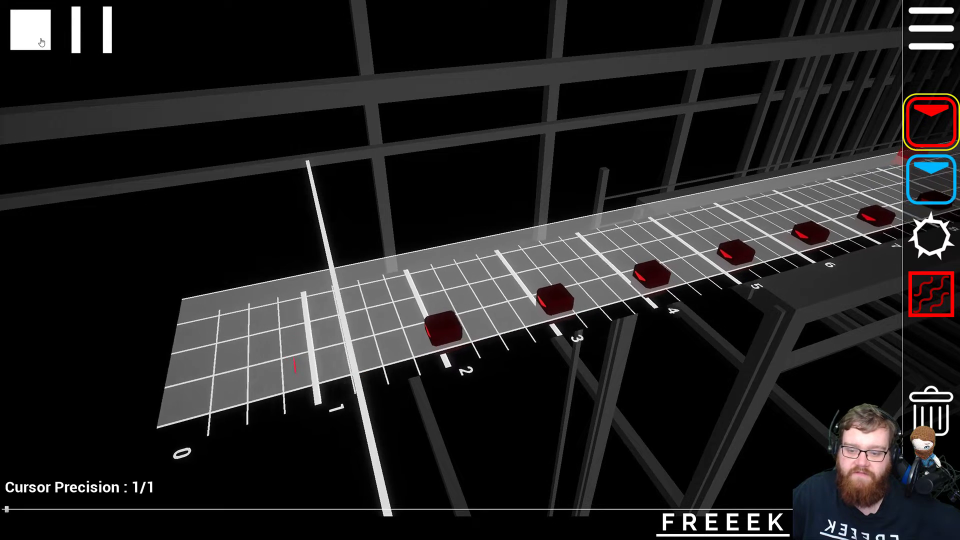
click(41, 42)
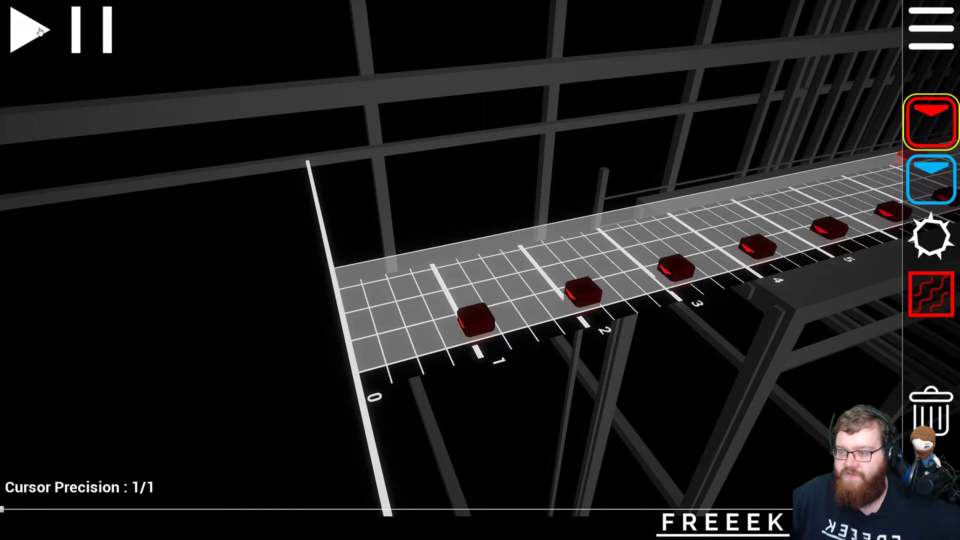
click(40, 31)
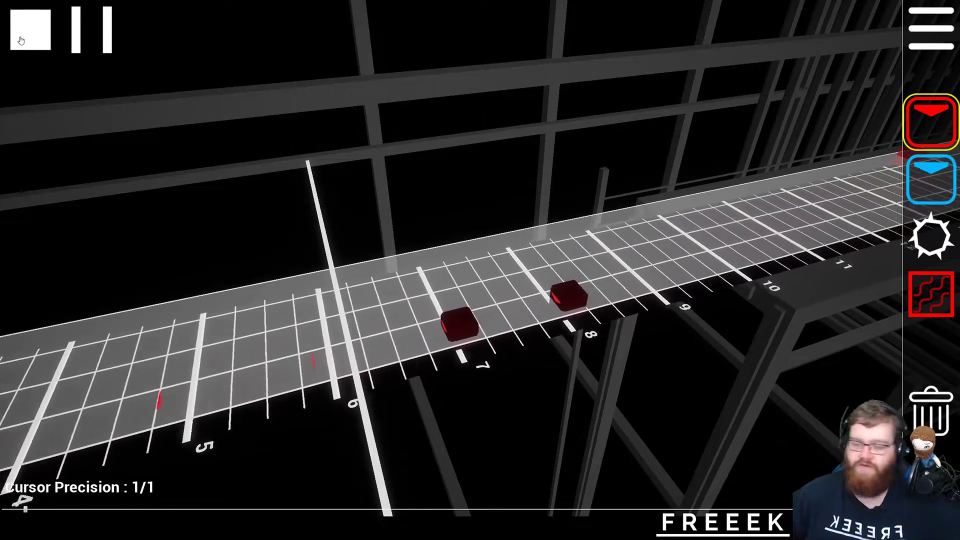
click(21, 40)
- Open the editor settings to look over the playback options and control list, and close them
right_drag(433, 265, 507, 234)
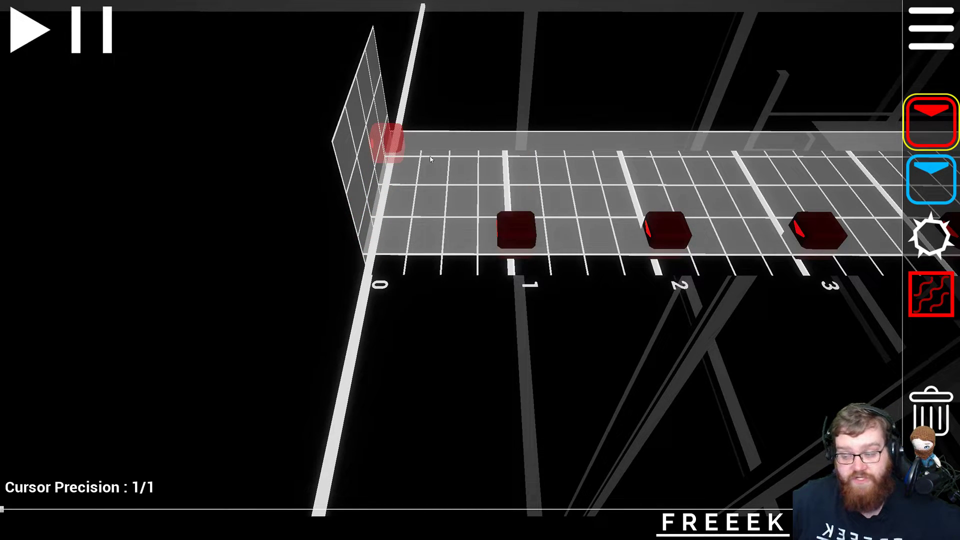
click(931, 29)
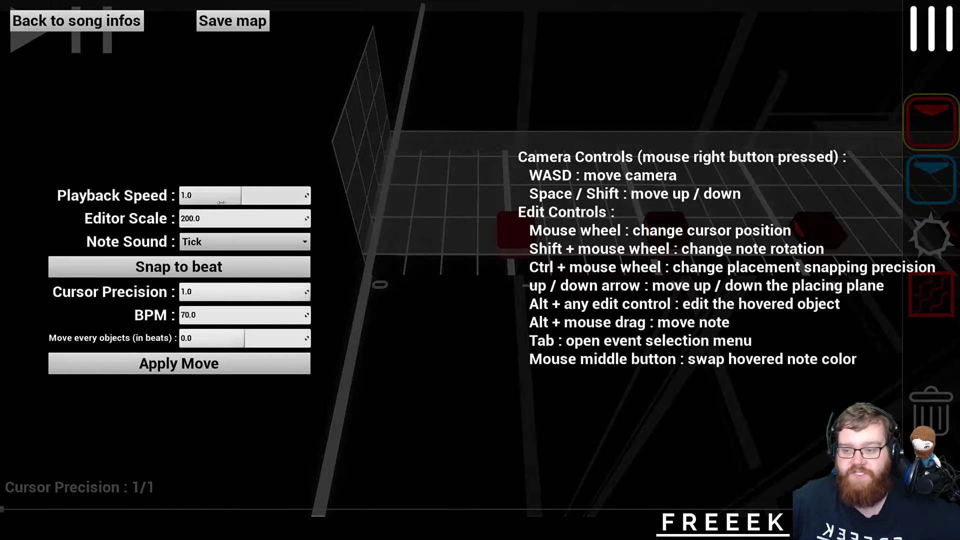
click(948, 48)
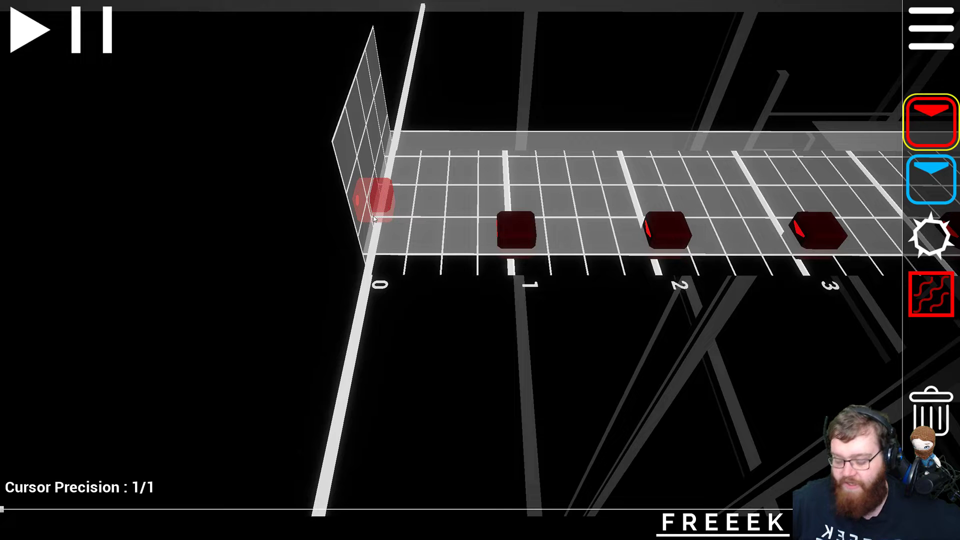
- Try cursor precisions of 1/4, 1/32, 1/128 and 1/8, and return it to 1/1
ctrl+scroll(380, 204, up, 1)
ctrl+scroll(381, 205, up, 1)
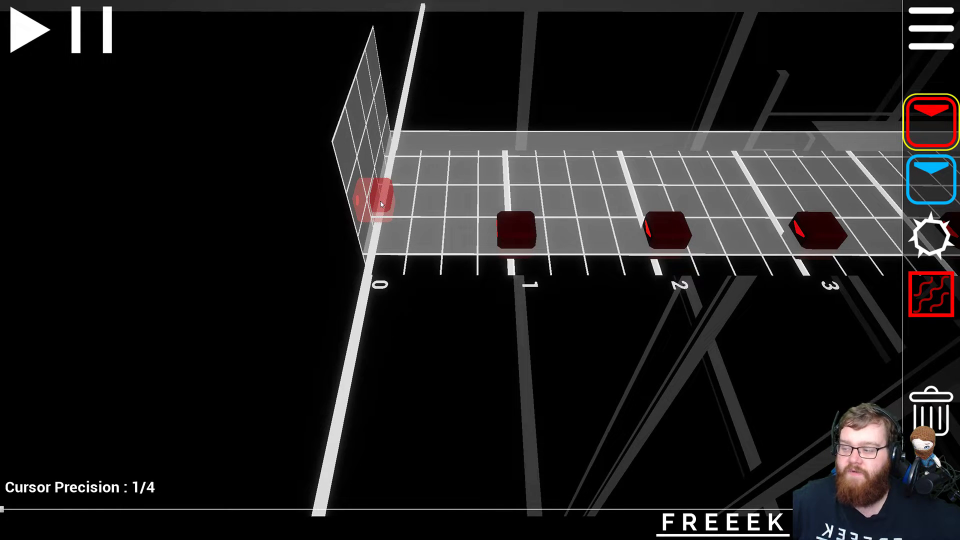
ctrl+scroll(381, 204, up, 11)
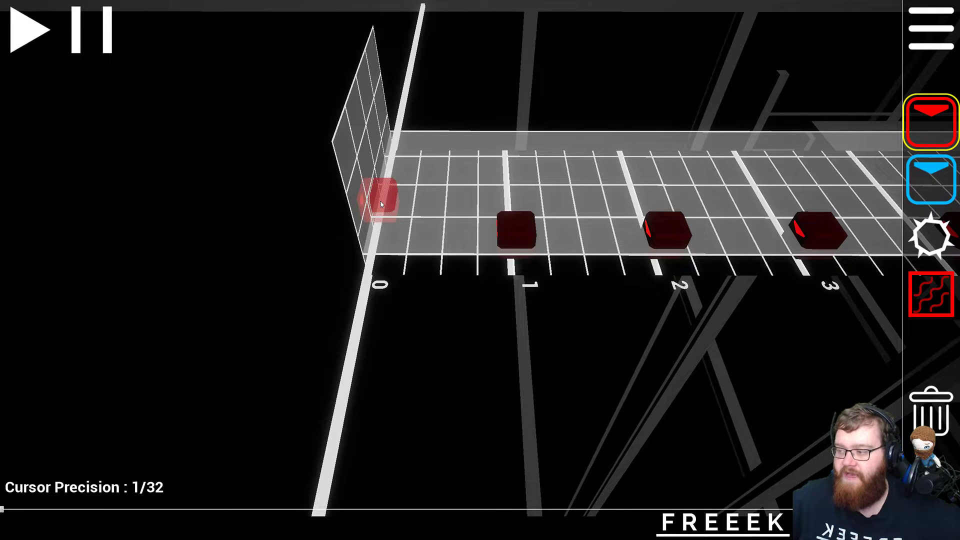
ctrl+scroll(380, 204, down, 9)
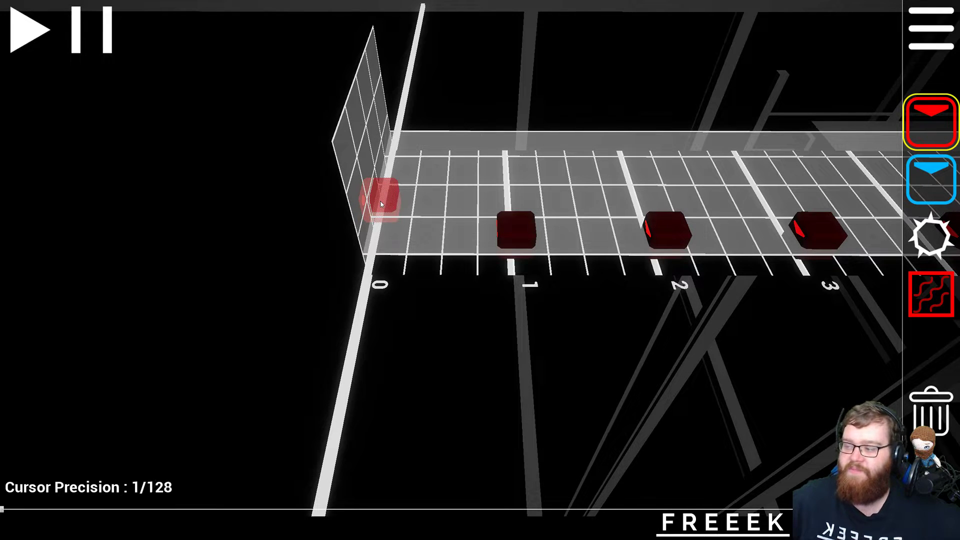
ctrl+scroll(381, 204, down, 1)
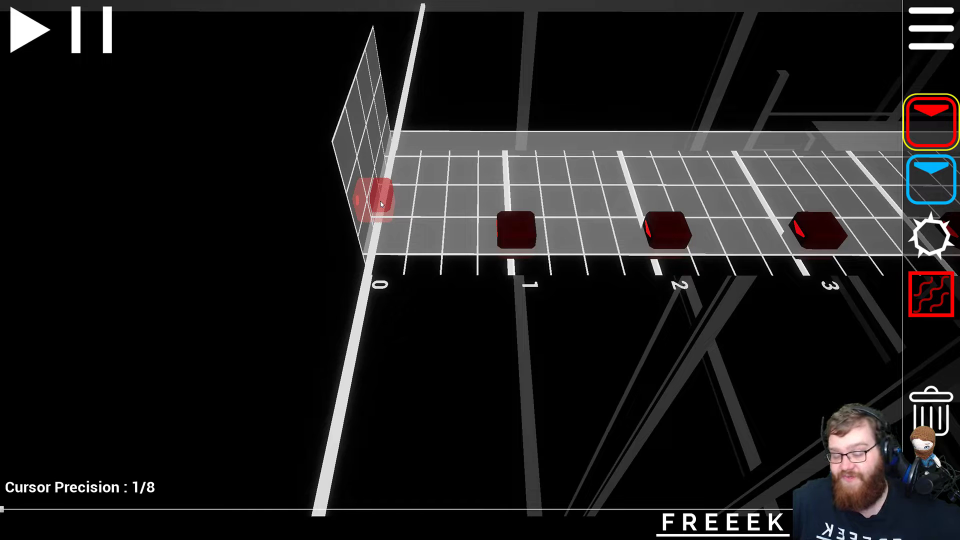
ctrl+scroll(380, 204, down, 3)
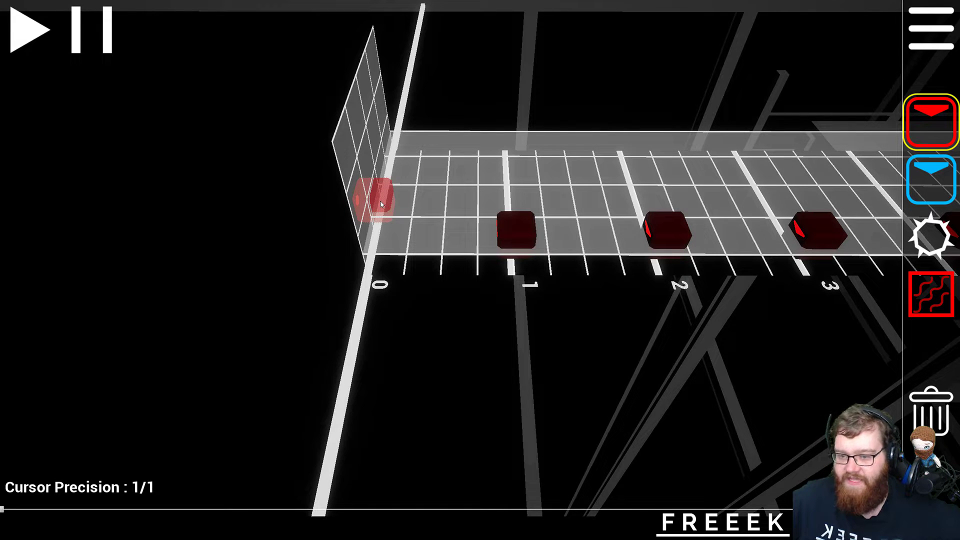
- Set the cursor precision to 1/8 to test placement near beat 1, and restore it to 1/1
right_drag(380, 204, 441, 191)
ctrl+scroll(480, 258, up, 2)
ctrl+scroll(480, 258, up, 1)
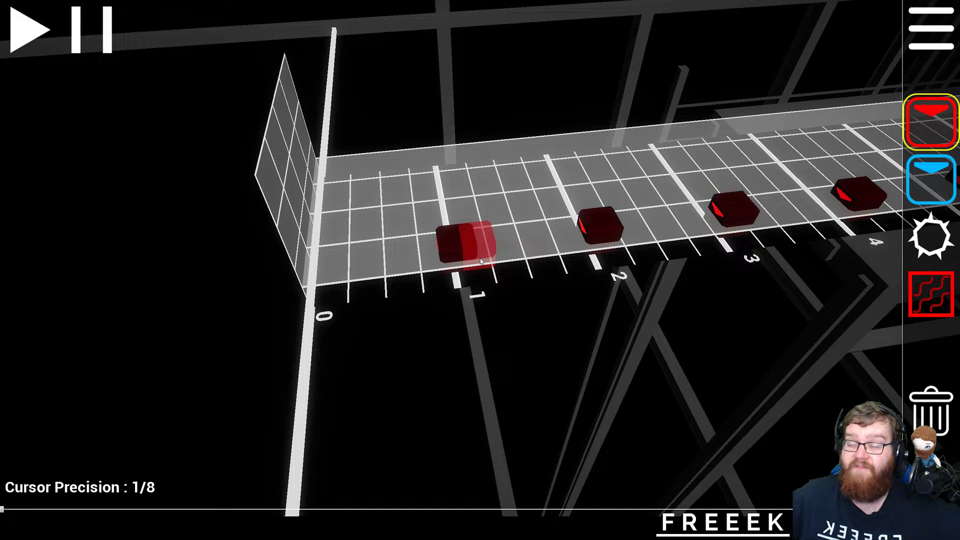
ctrl+scroll(481, 260, down, 3)
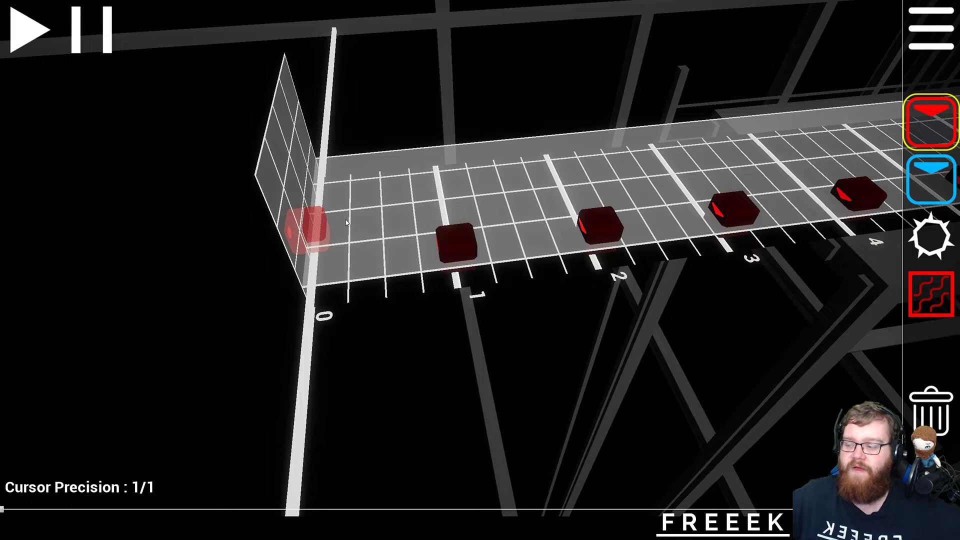
- Switch the cursor precision between 1/4 and 1/1 to compare note placement, leaving it at 1/4
ctrl+scroll(346, 222, up, 1)
ctrl+scroll(346, 223, up, 1)
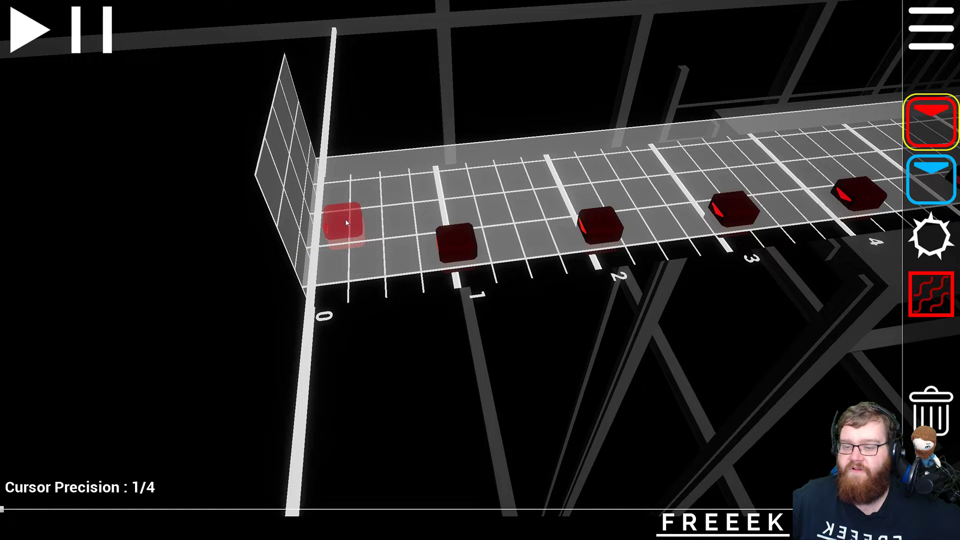
ctrl+scroll(346, 223, down, 2)
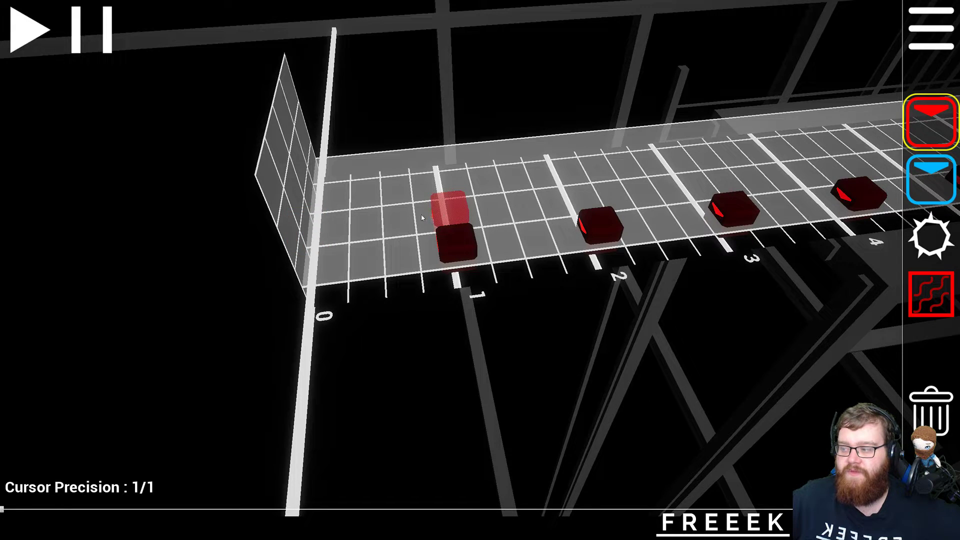
ctrl+scroll(480, 202, up, 1)
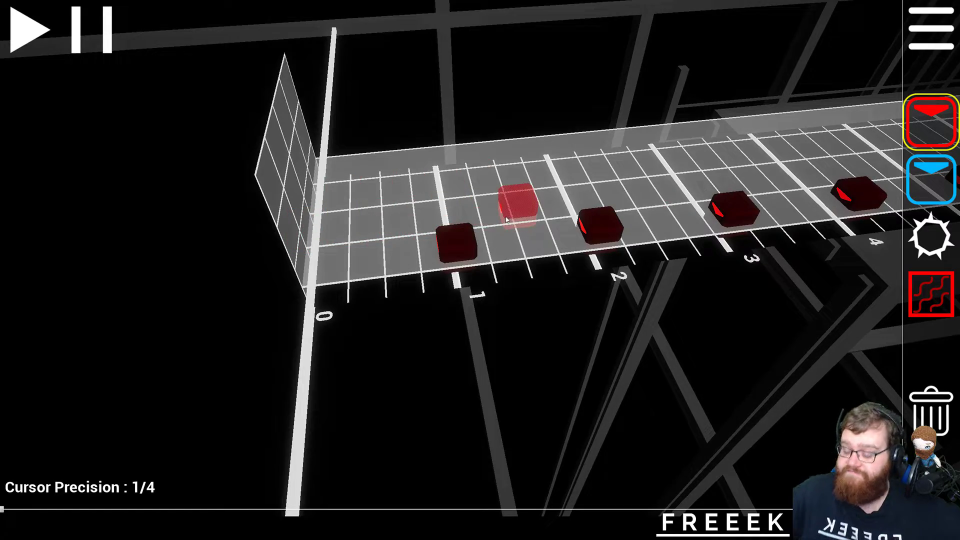
- Open the editor settings to look over the playback and control options, and close them
right_drag(510, 225, 474, 278)
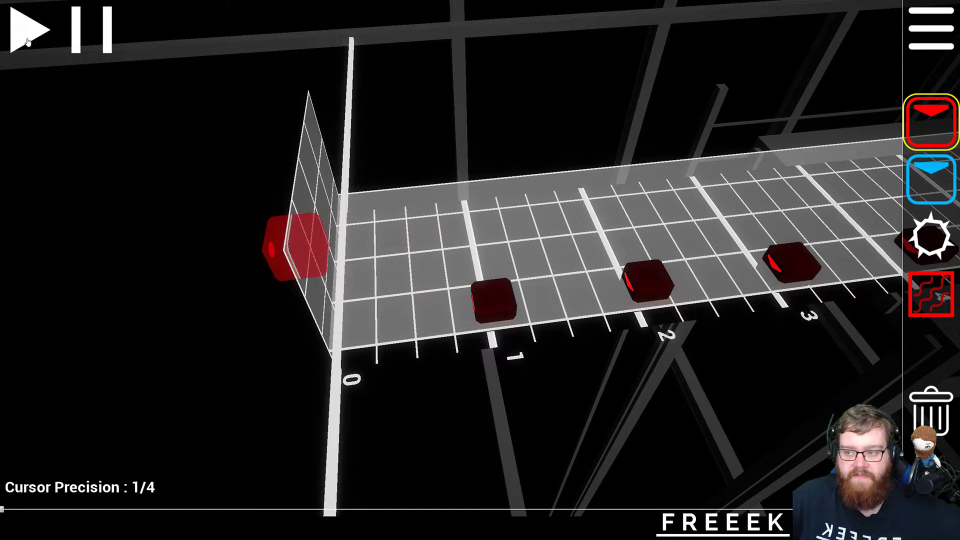
click(930, 30)
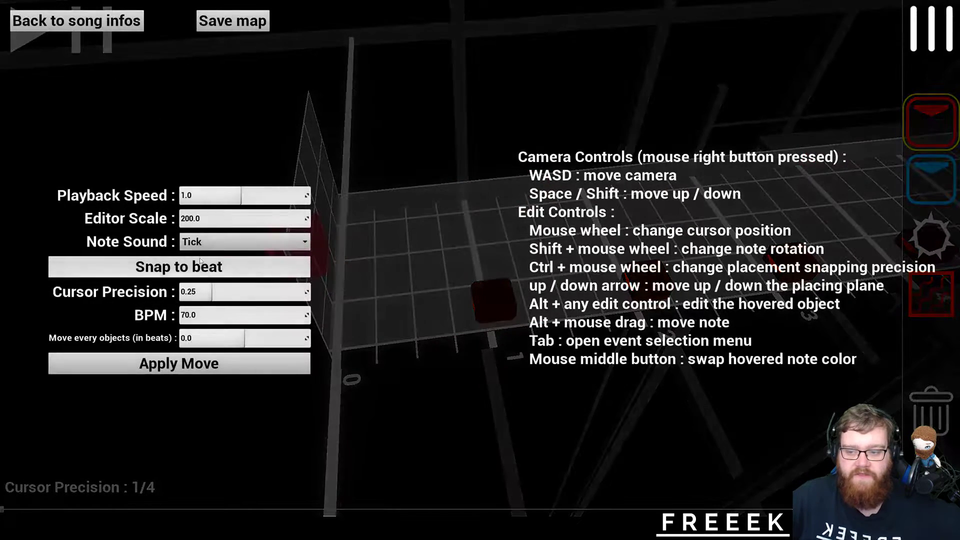
click(933, 35)
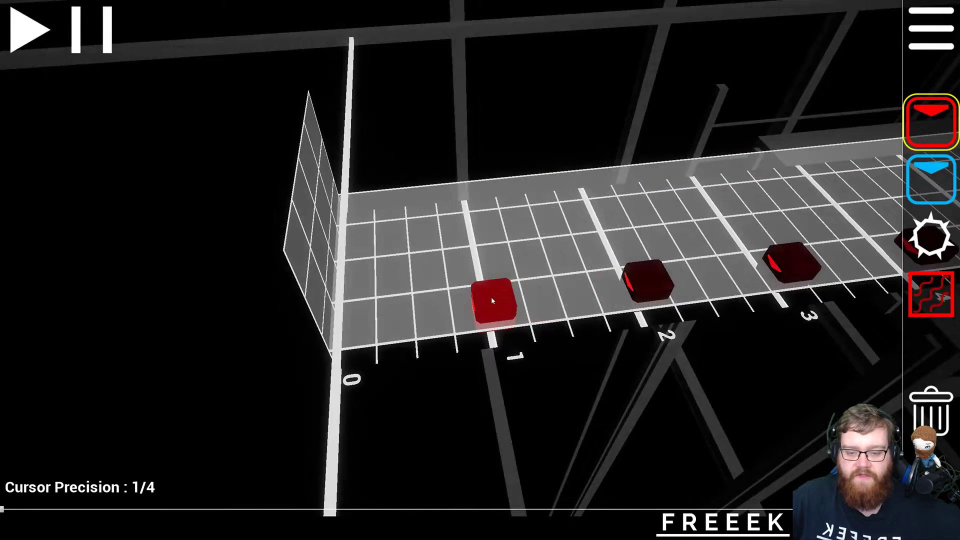
- Place a red note halfway between beats 1 and 2 in the same row and lane as the existing notes
right_drag(532, 263, 473, 244)
key(d)
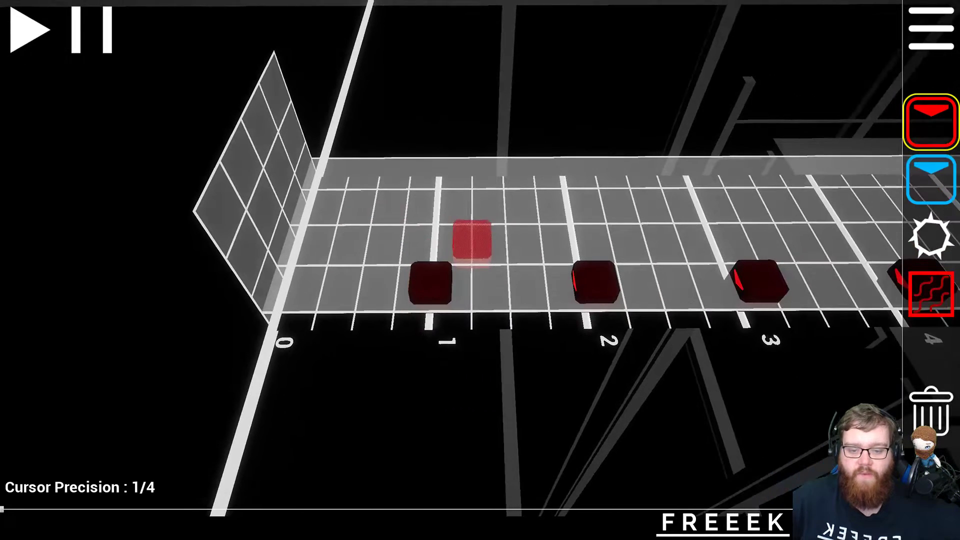
click(515, 287)
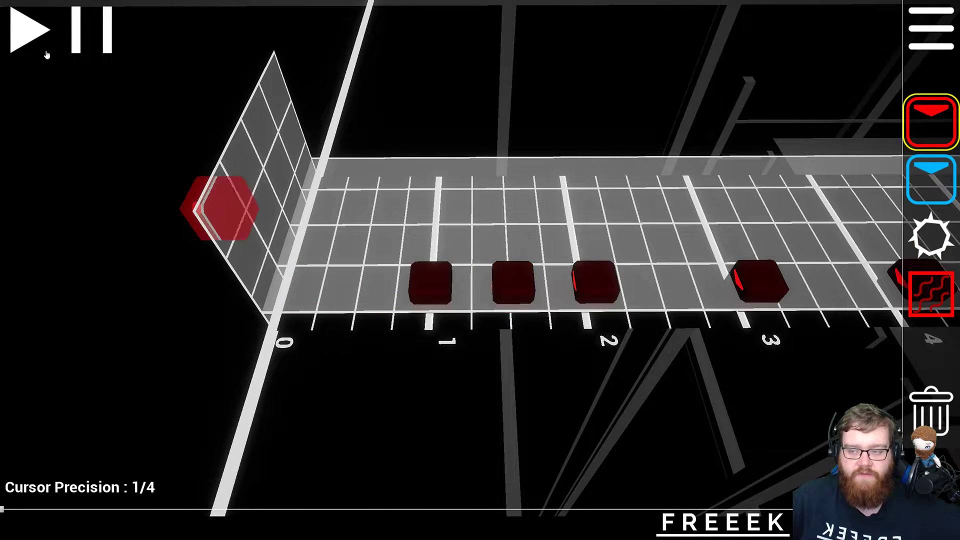
- Play the map from beat 0 to listen to the added half-beat note, and stop the playback
click(31, 30)
click(31, 30)
click(31, 30)
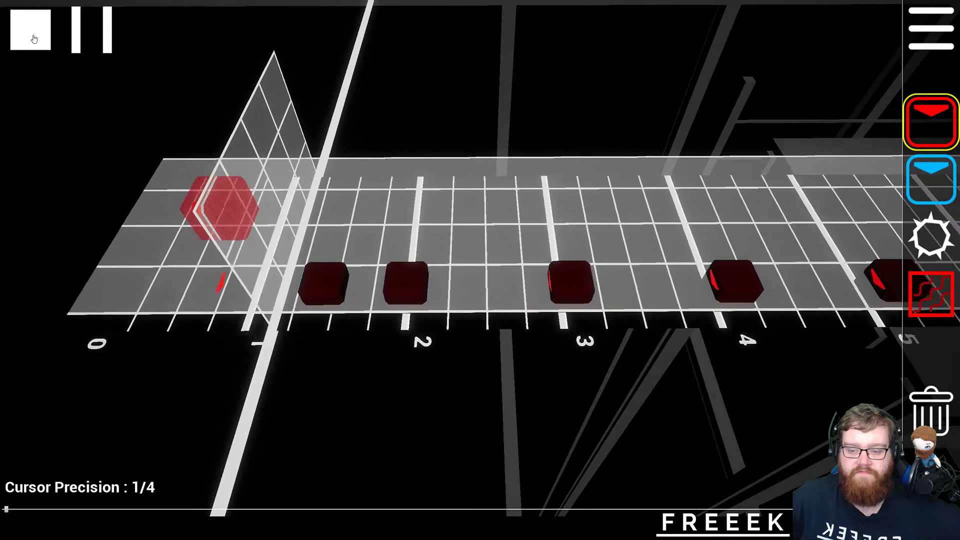
click(34, 39)
click(33, 38)
click(33, 38)
- Replace the red note at beat 1.5 with one at beat 1.75 and play the map twice to hear its timing
right_click(514, 274)
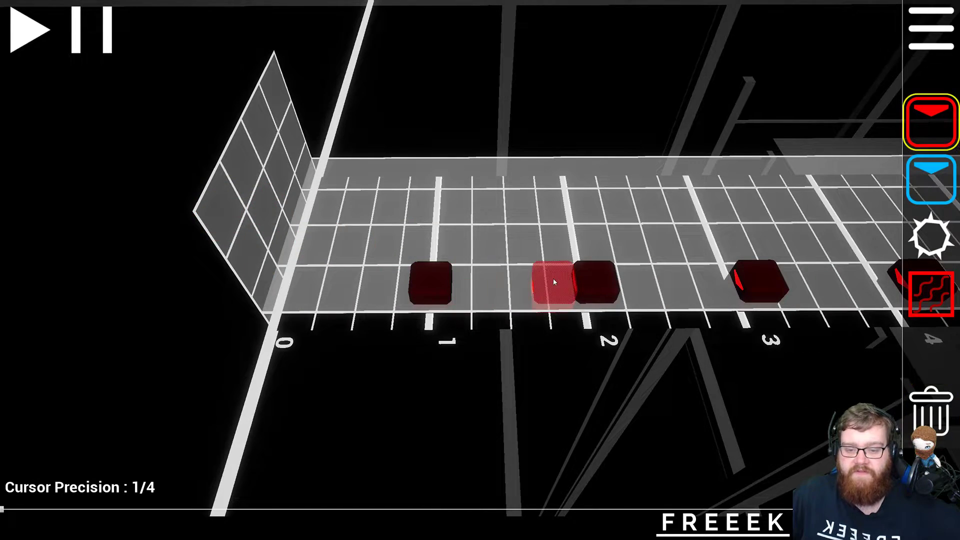
click(15, 44)
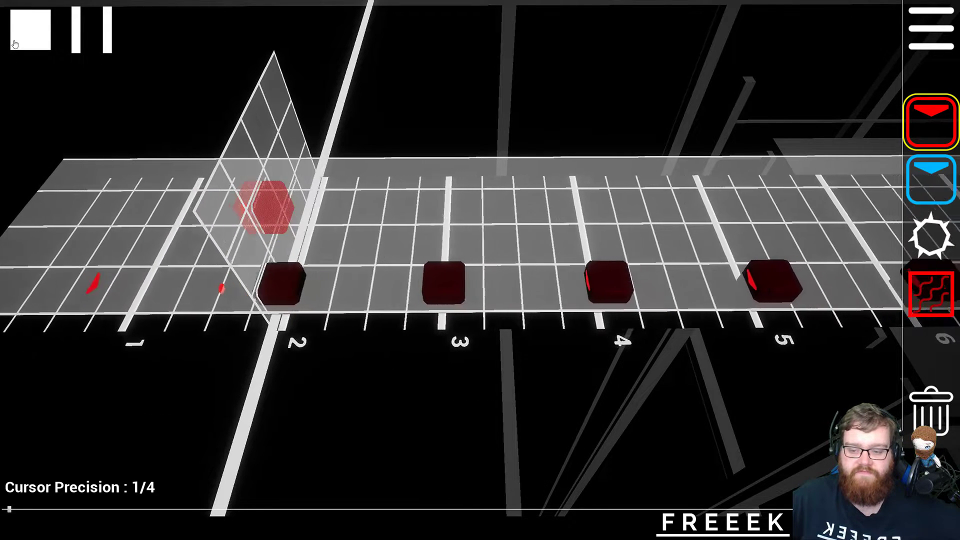
click(15, 44)
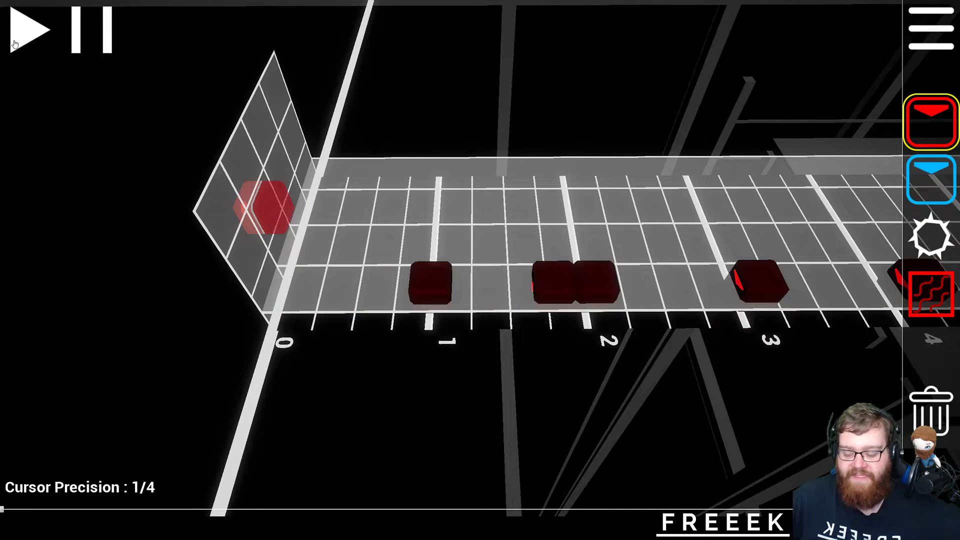
click(15, 44)
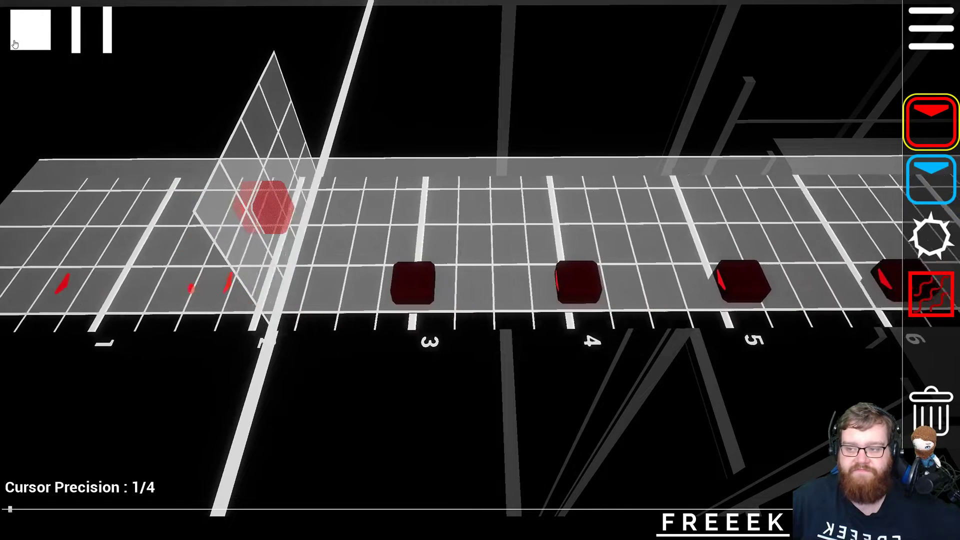
click(15, 44)
- Move the extra red note back to beat 1.5 by deleting and replacing it, and play the map to check it
right_click(550, 287)
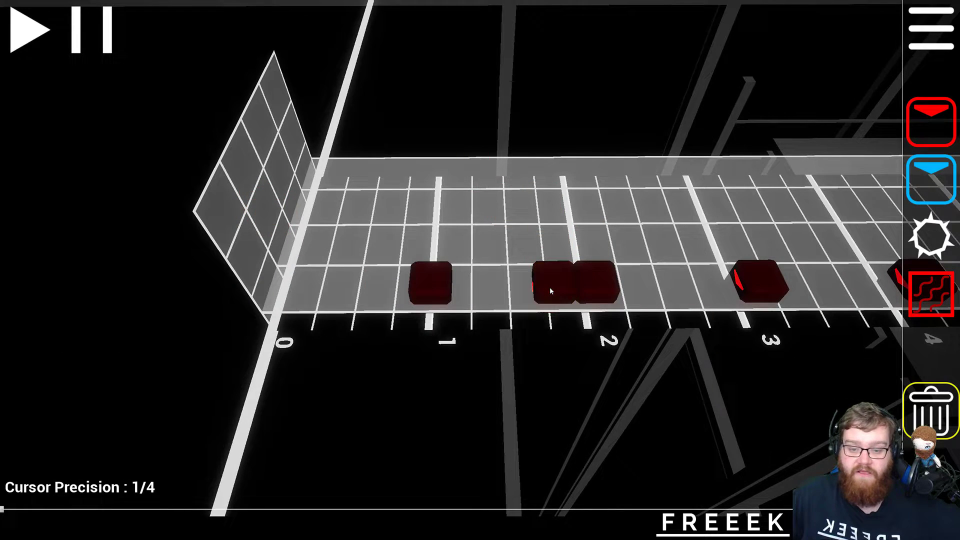
click(518, 298)
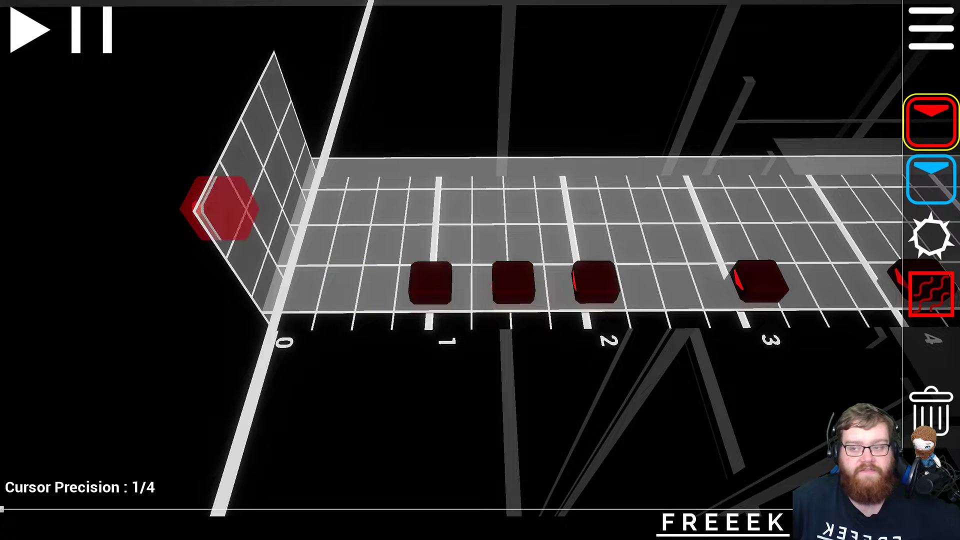
click(11, 23)
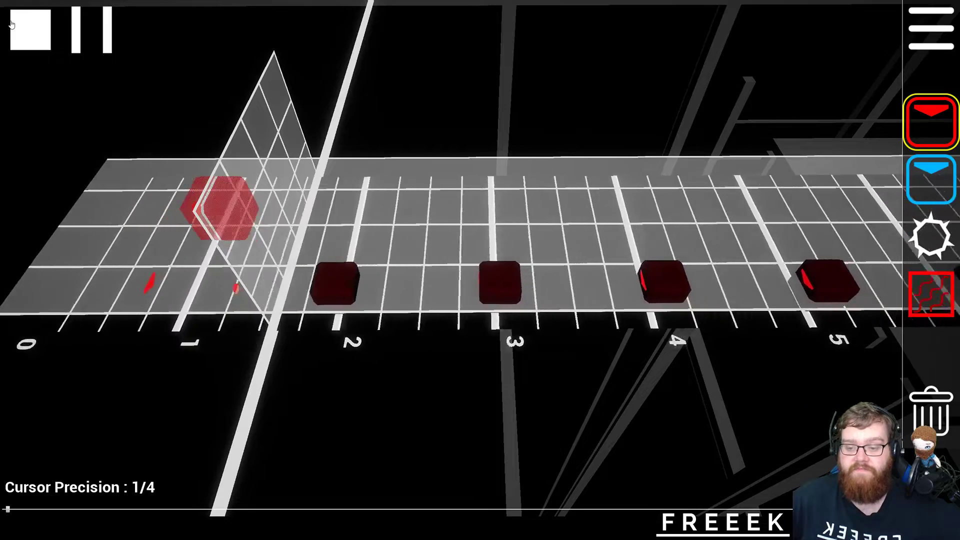
click(11, 24)
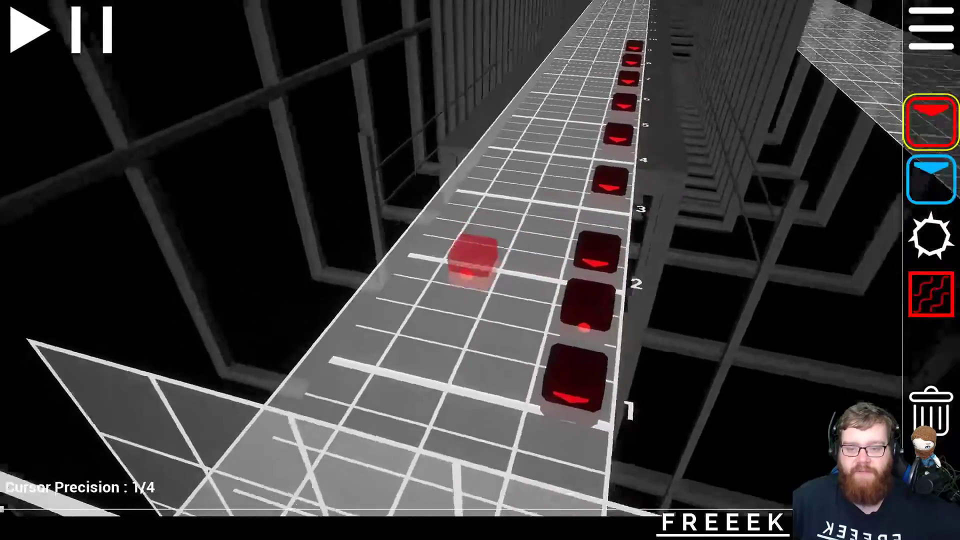
- Set the cursor precision to 1/1 and step the cursor position along the track in whole beats
right_drag(480, 262, 515, 262)
scroll(481, 261, up, 1)
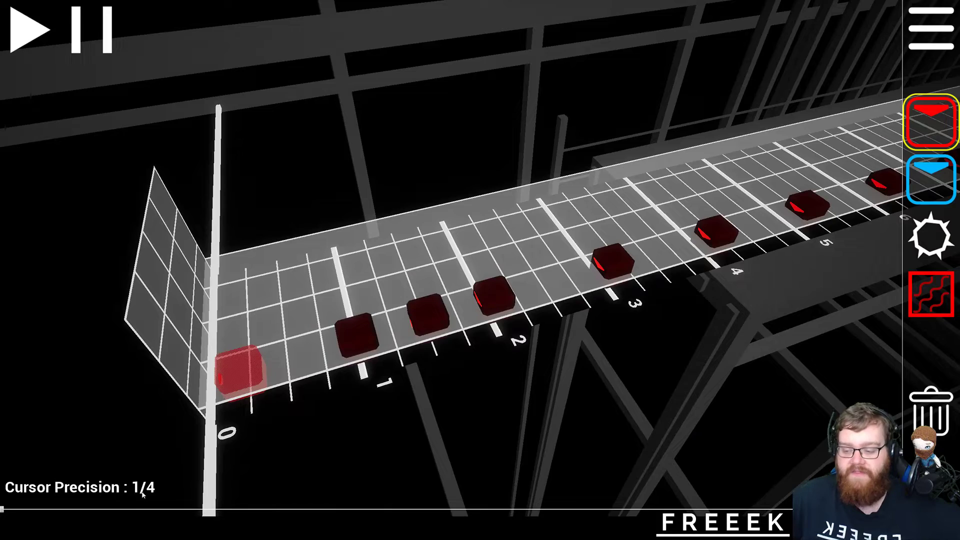
right_drag(195, 280, 222, 289)
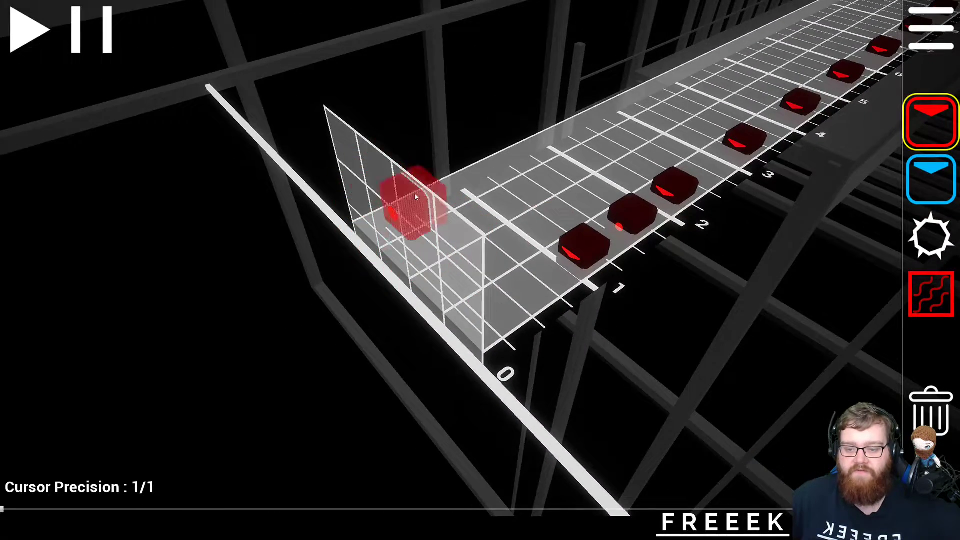
scroll(554, 203, down, 3)
right_drag(553, 205, 613, 206)
scroll(481, 261, up, 1)
scroll(481, 261, down, 3)
scroll(482, 261, up, 2)
scroll(481, 261, down, 2)
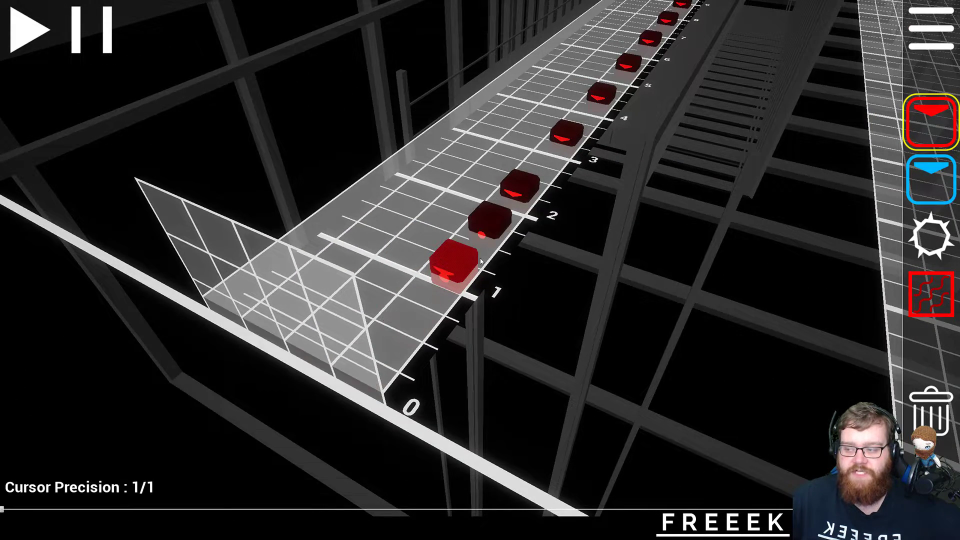
- Set the cursor precision to 1/4, step the cursor position forward to beat 1.75, and return it to beat 0
ctrl+scroll(373, 311, up, 1)
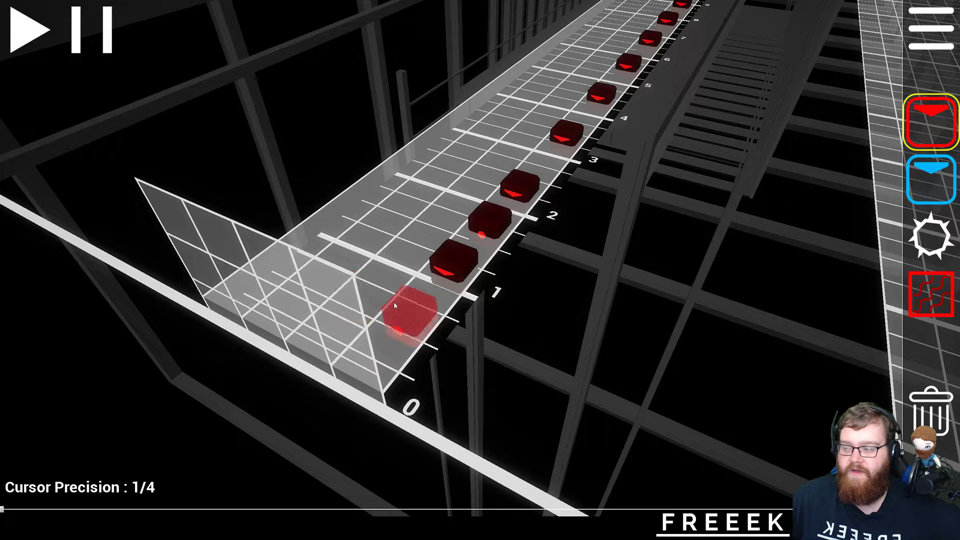
scroll(434, 290, down, 1)
scroll(433, 290, down, 3)
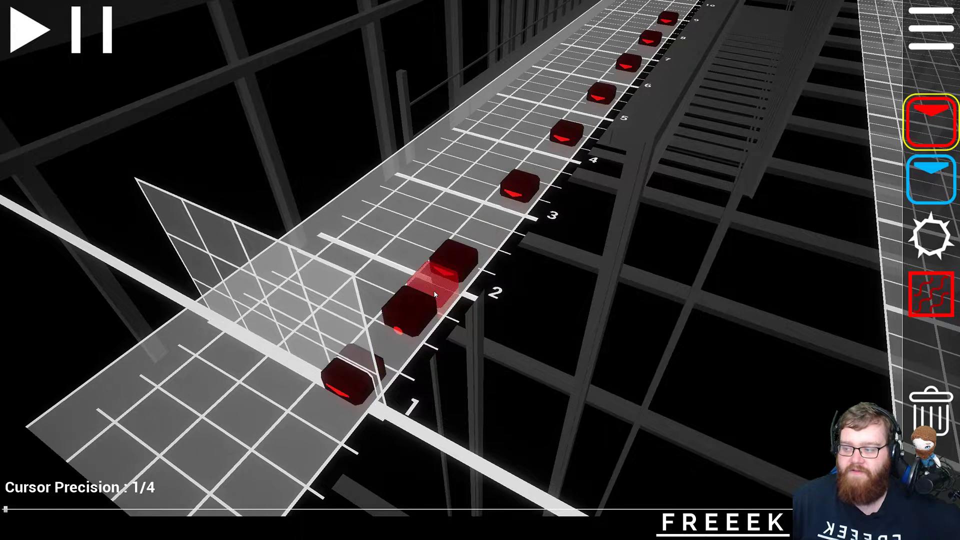
scroll(351, 320, down, 1)
scroll(235, 310, down, 2)
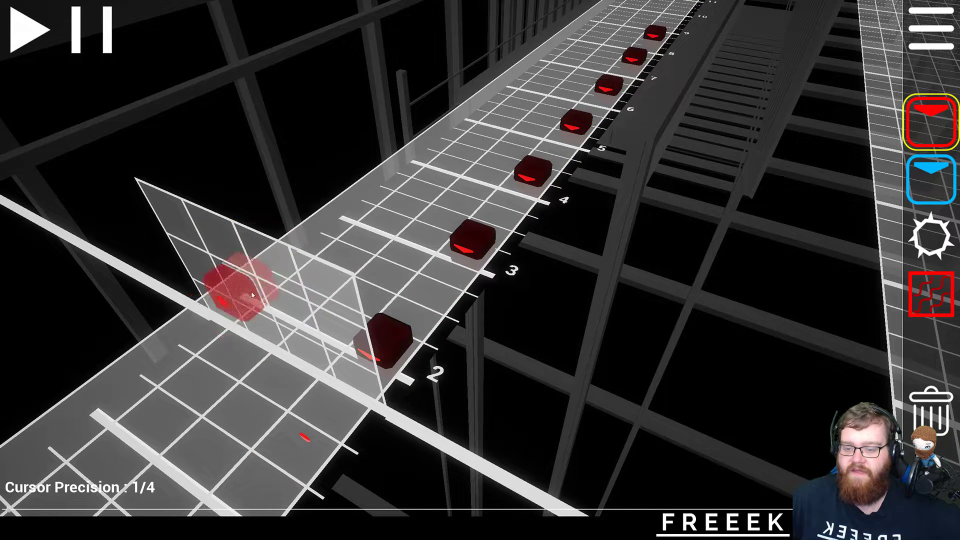
scroll(235, 286, up, 1)
scroll(223, 281, up, 6)
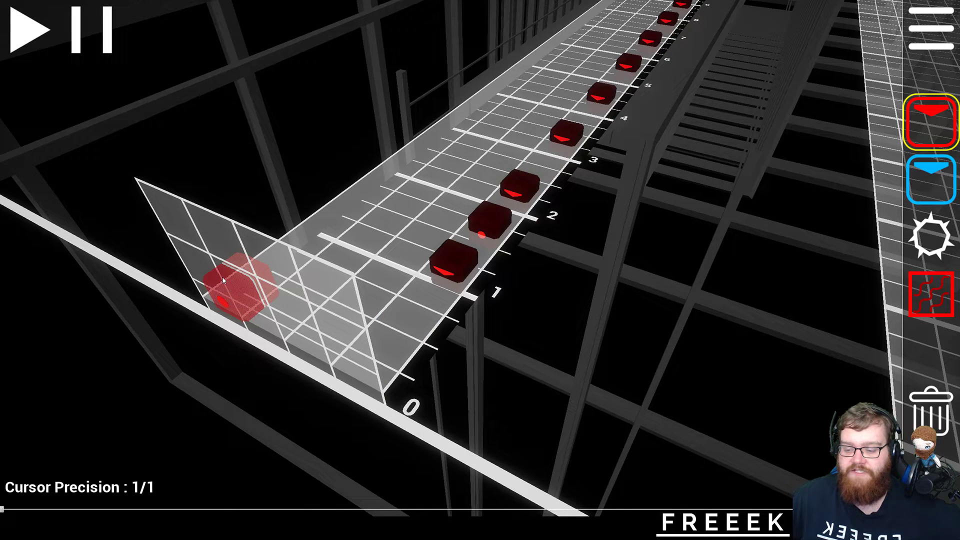
- Compare stepping through the track from beat 0 at cursor precisions 1/1 and 1/4, returning to beat 0
ctrl+scroll(224, 281, down, 1)
scroll(224, 281, up, 1)
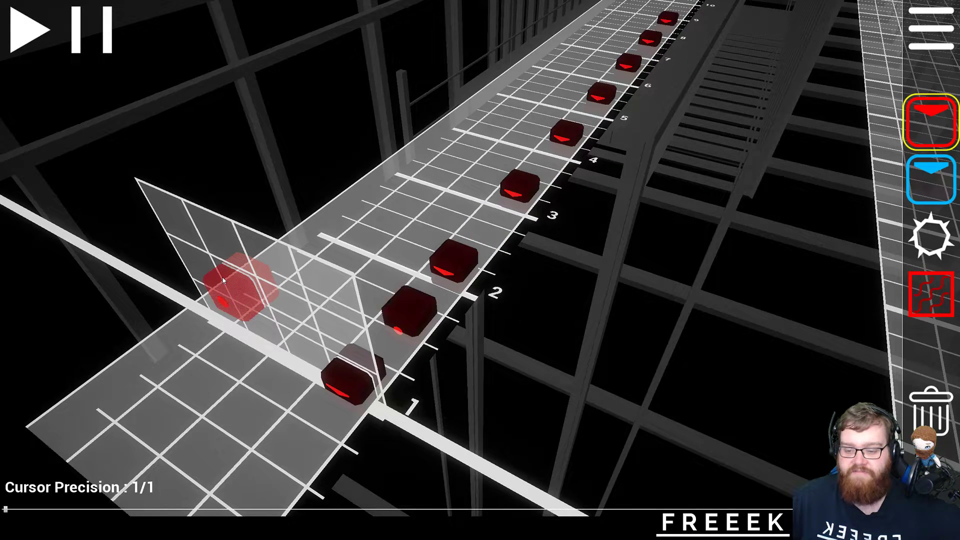
scroll(224, 281, up, 1)
ctrl+scroll(224, 281, up, 1)
ctrl+scroll(224, 281, up, 1)
scroll(224, 281, down, 3)
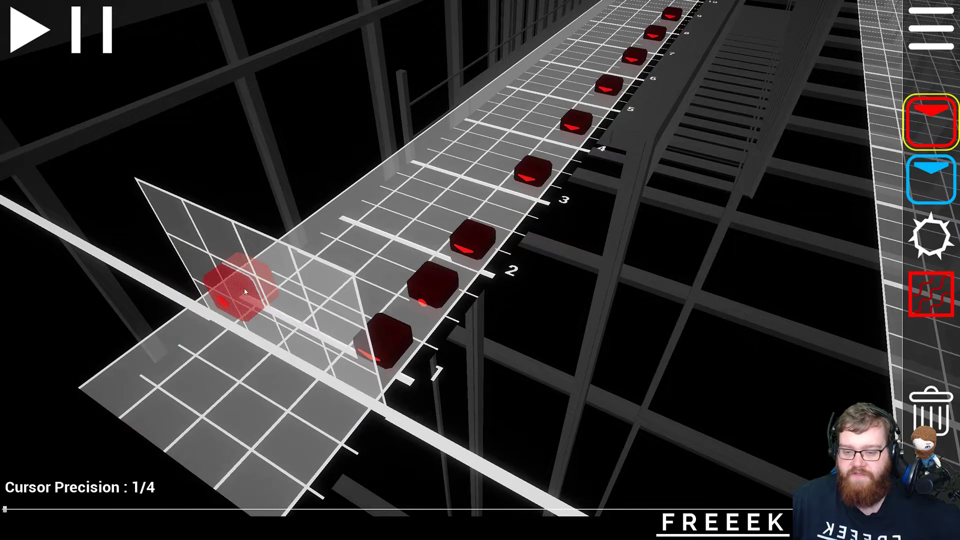
scroll(240, 288, up, 1)
scroll(278, 315, up, 2)
- Replace the red note at beat 1 with a sideways red note in the leftmost lane's middle row, using cursor precision 1/1
right_drag(281, 321, 479, 262)
key(a)
key(w)
key(s)
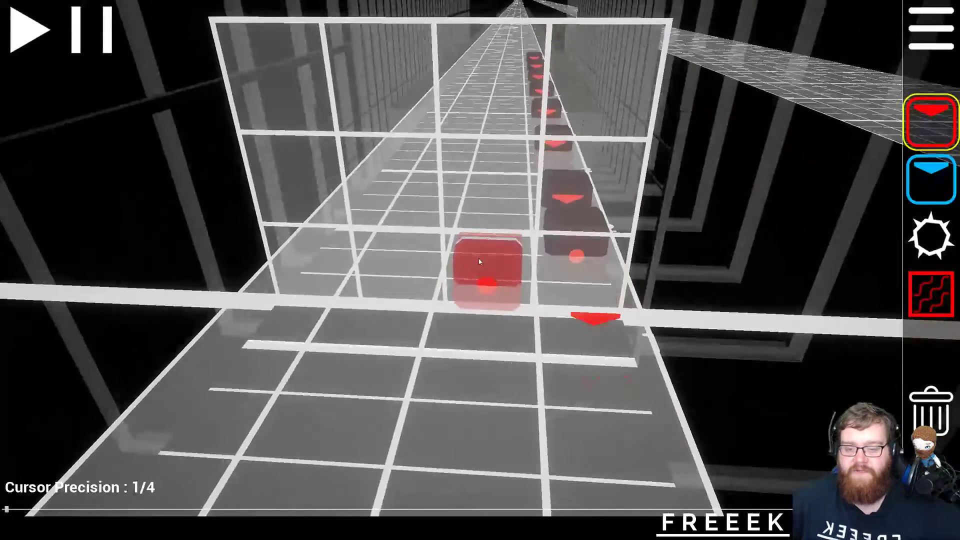
scroll(479, 262, up, 1)
middle_click(583, 273)
key(2)
key(1)
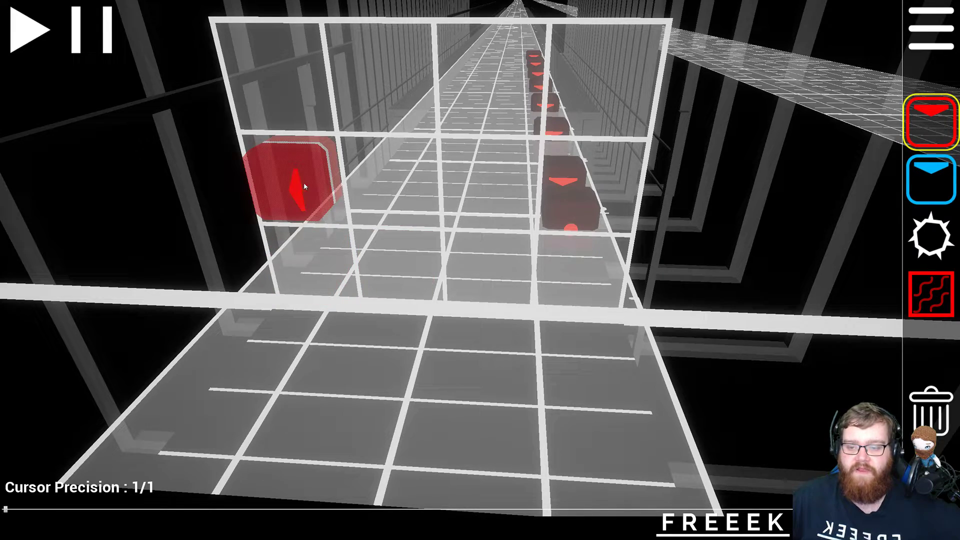
click(304, 183)
- Place matching sideways red notes on each following beat in the leftmost lane's middle row, and return to beat 1
key(d)
right_drag(304, 183, 135, 190)
right_drag(465, 262, 500, 260)
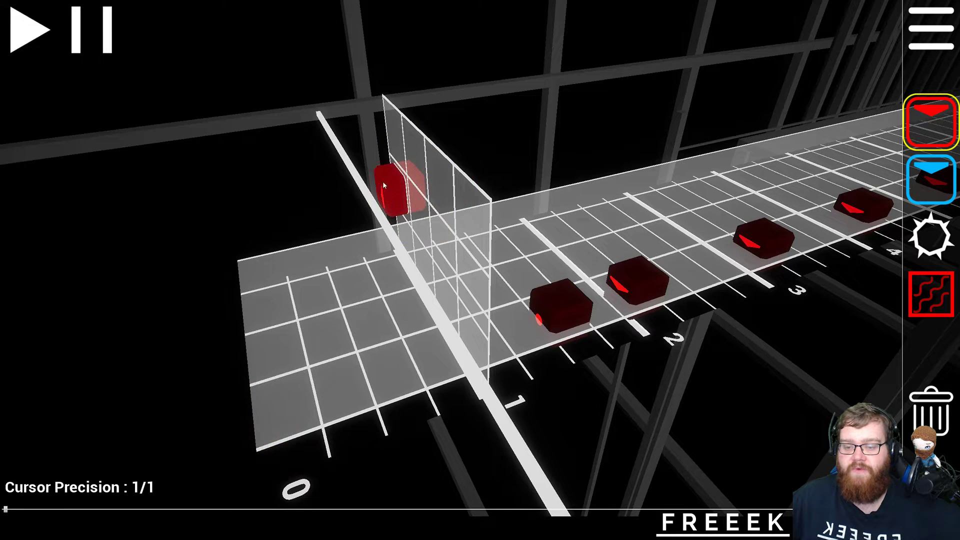
scroll(400, 188, down, 1)
right_drag(400, 189, 480, 270)
key(a)
click(461, 180)
scroll(461, 180, up, 1)
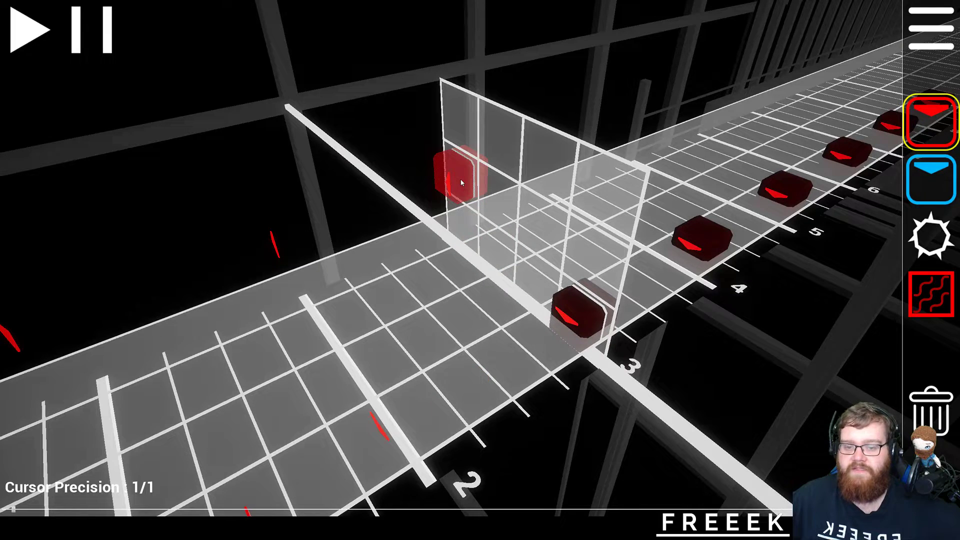
scroll(461, 183, down, 4)
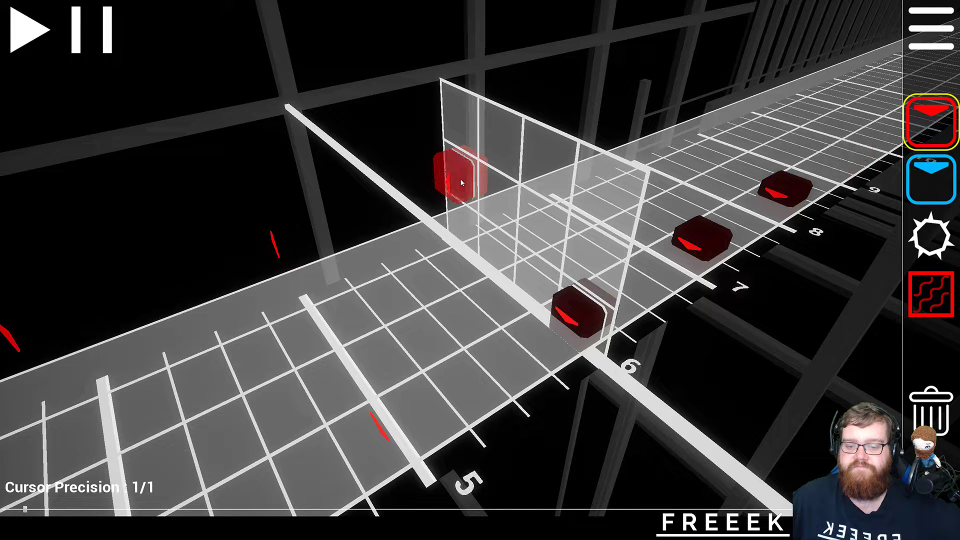
scroll(461, 183, down, 1)
scroll(461, 183, down, 8)
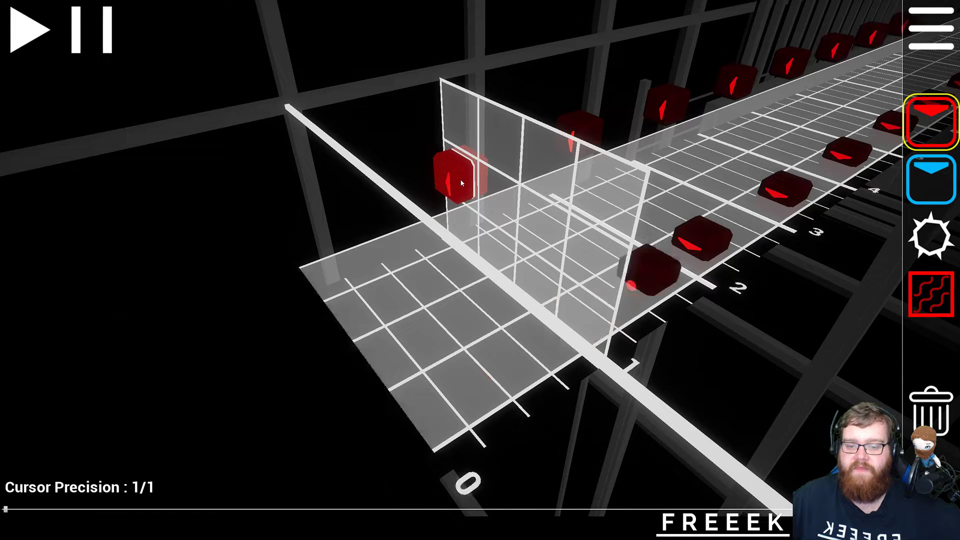
- Delete the red note at beat 1.5 in the bottom row
scroll(525, 232, up, 1)
scroll(537, 241, down, 1)
right_drag(538, 240, 380, 262)
scroll(482, 261, up, 1)
key(d)
right_drag(480, 270, 525, 280)
key(a)
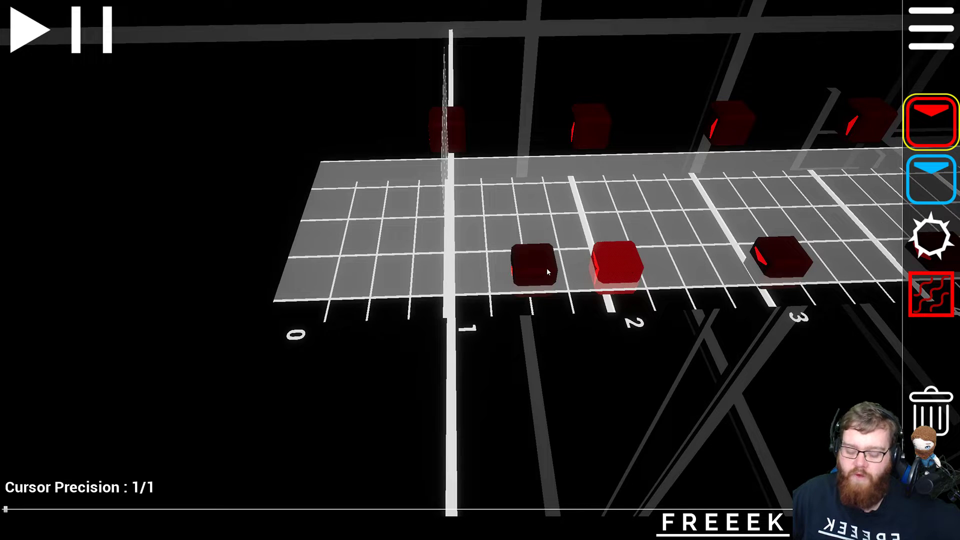
key(5)
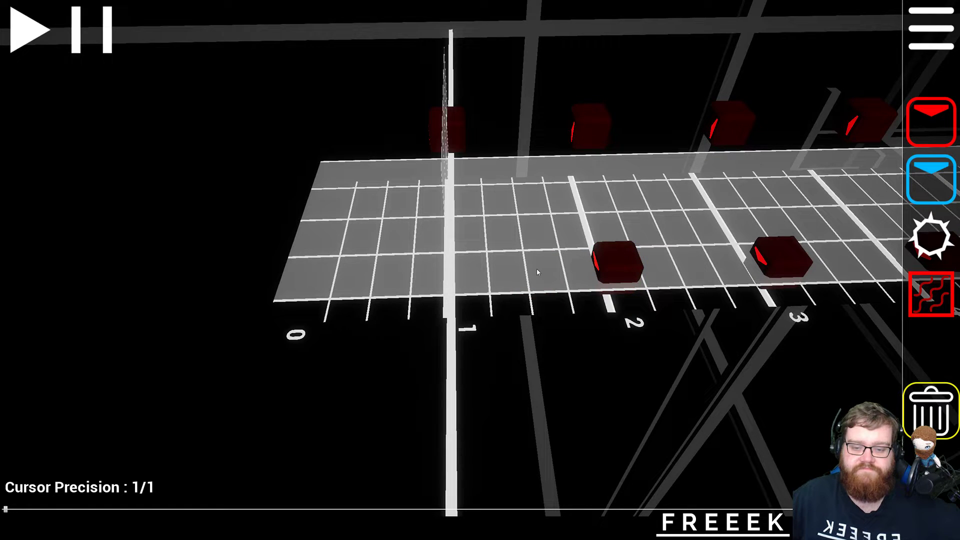
- Place a sideways blue note at beat 1.5 in the rightmost lane's middle row, using cursor precision 1/2
key(2)
ctrl+scroll(255, 353, up, 1)
scroll(338, 311, up, 1)
right_drag(338, 311, 450, 326)
key(a)
right_drag(480, 270, 558, 270)
key(w)
key(s)
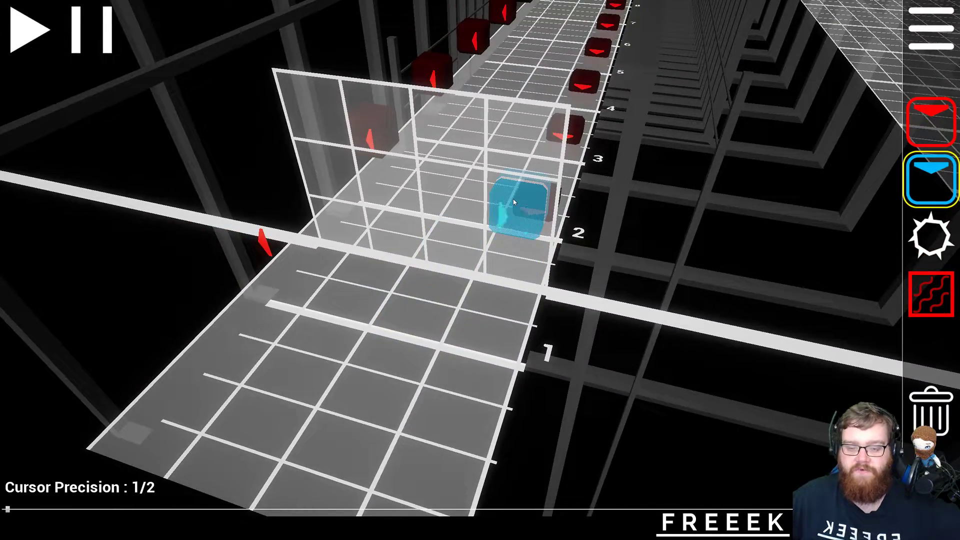
click(514, 202)
- Step back and forth between beats 1 and 2 at cursor precision 1/2 to examine the blue note's timing
key(a)
right_drag(514, 202, 315, 205)
key(d)
key(d)
scroll(513, 331, up, 1)
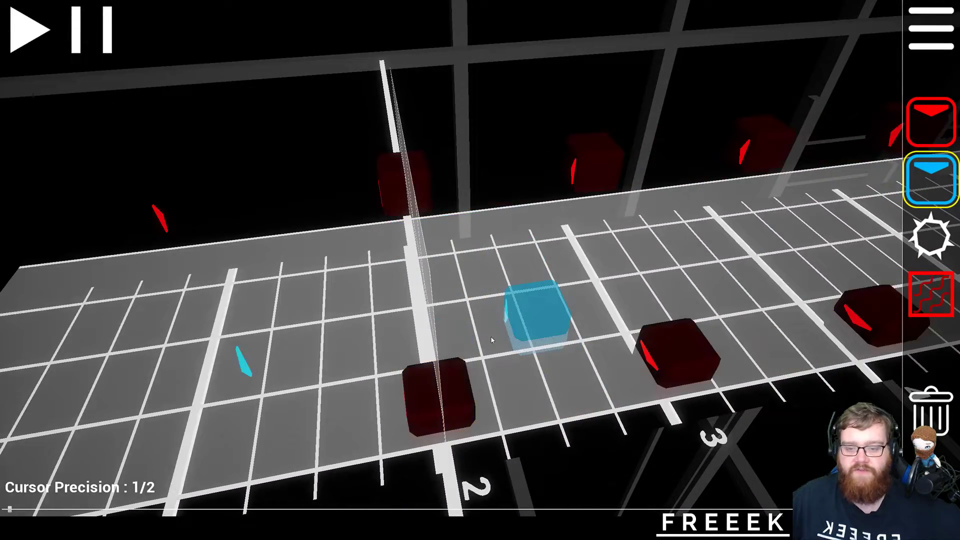
scroll(491, 337, up, 1)
key(a)
right_drag(491, 337, 618, 346)
scroll(479, 305, down, 2)
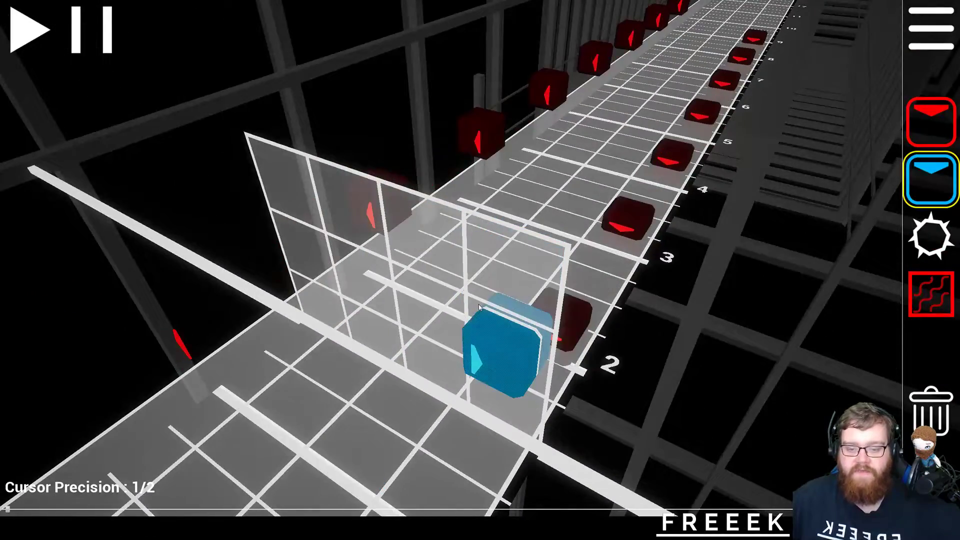
scroll(479, 305, down, 3)
scroll(479, 304, up, 2)
right_drag(479, 304, 350, 310)
key(d)
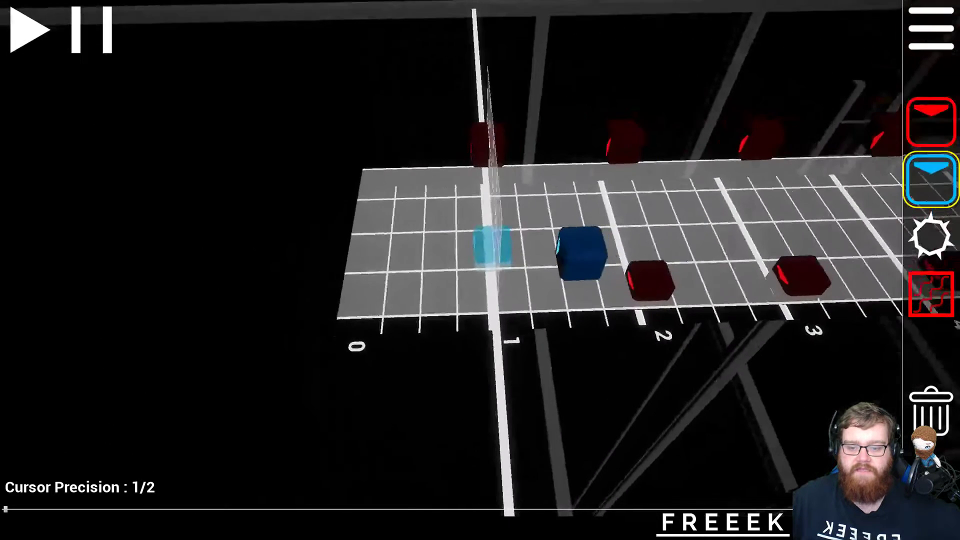
scroll(478, 261, up, 2)
scroll(477, 261, down, 2)
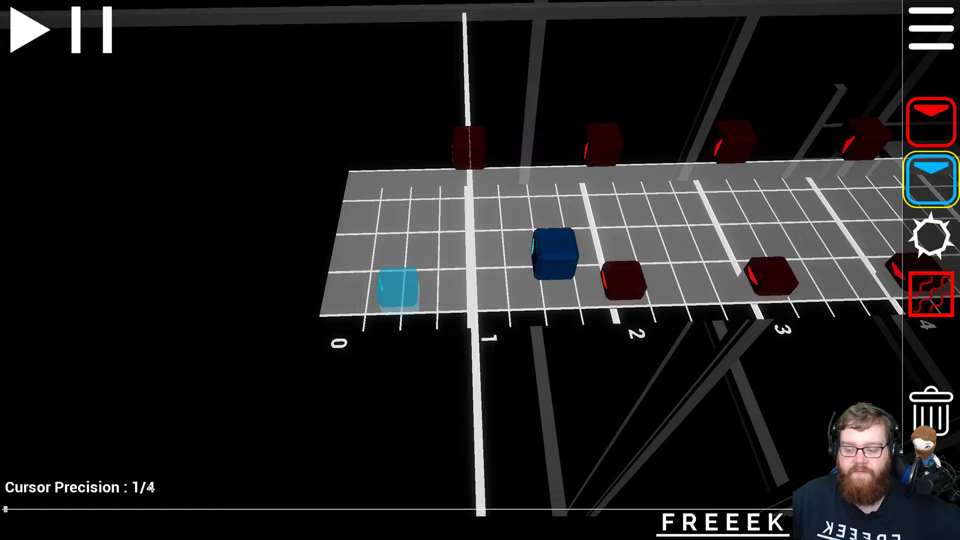
- Compare moving between beats 1 and 2 at cursor precision 1/4 and at cursor precision 1/1
right_drag(391, 295, 498, 250)
key(a)
scroll(582, 198, up, 3)
scroll(581, 198, down, 3)
right_drag(581, 198, 530, 240)
key(d)
scroll(295, 266, up, 1)
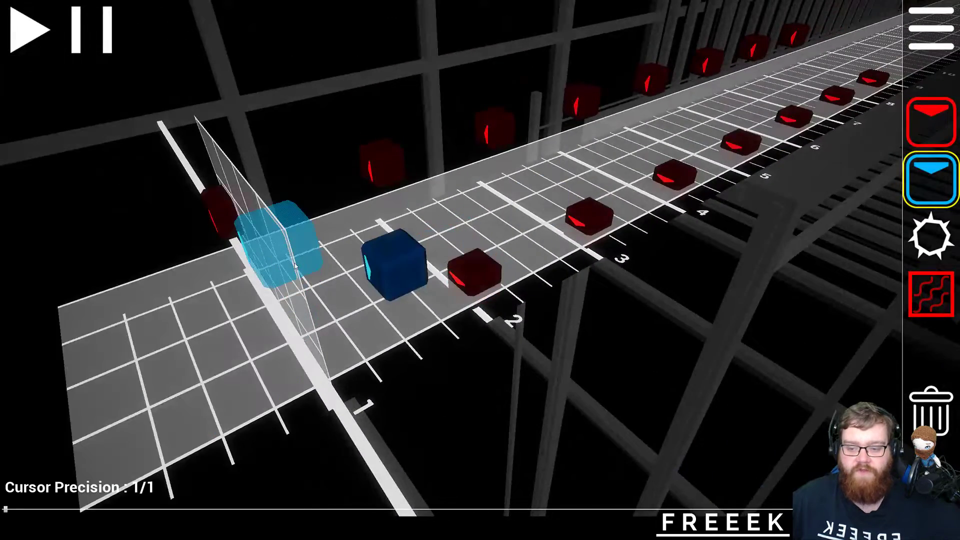
scroll(288, 317, up, 1)
scroll(287, 317, down, 1)
scroll(287, 317, up, 1)
right_drag(472, 275, 410, 300)
key(s)
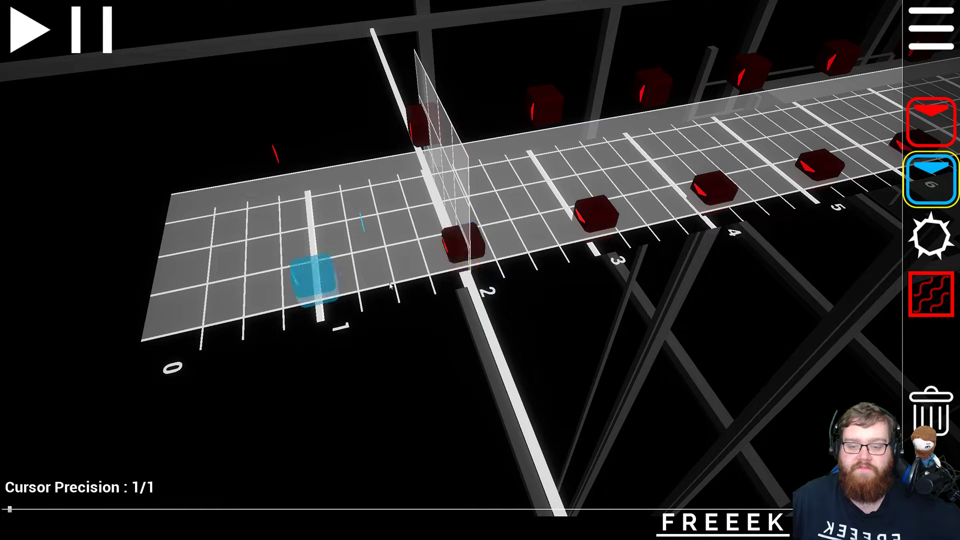
- Move to beat 1.5 with cursor precision 1/2, and step through the following off-beats at precision 1/1, returning to beat 1.5
click(481, 253)
scroll(481, 252, up, 1)
right_drag(468, 233, 480, 270)
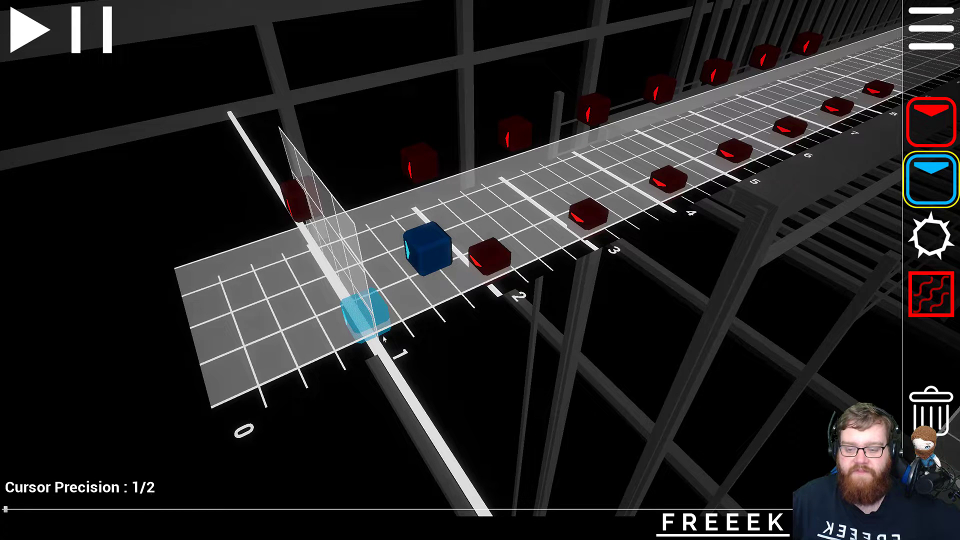
scroll(384, 339, down, 1)
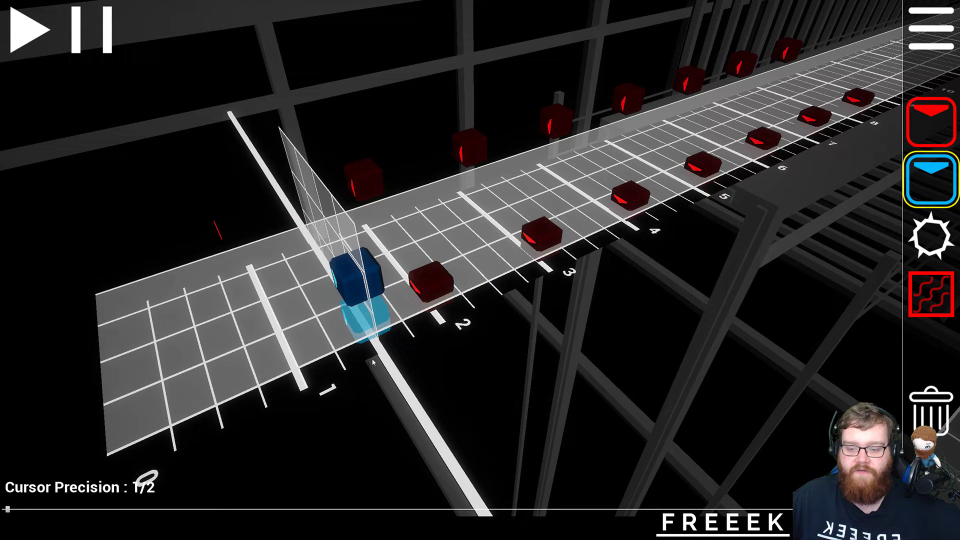
key(1)
key(5)
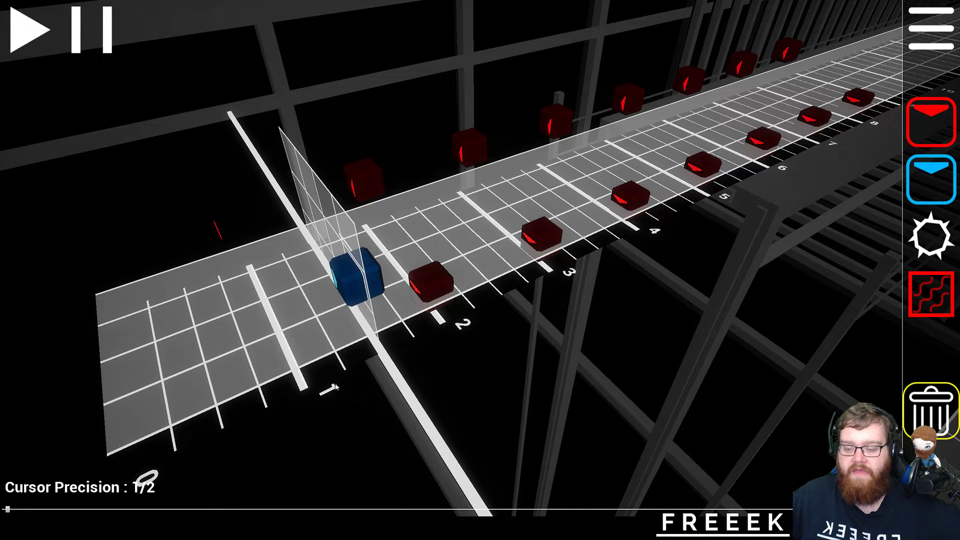
right_drag(245, 452, 200, 460)
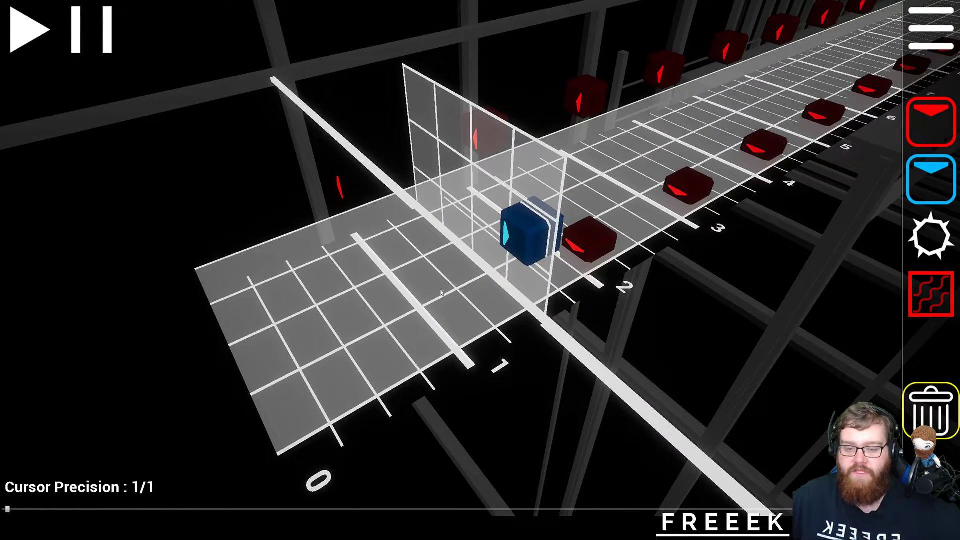
right_drag(436, 241, 449, 288)
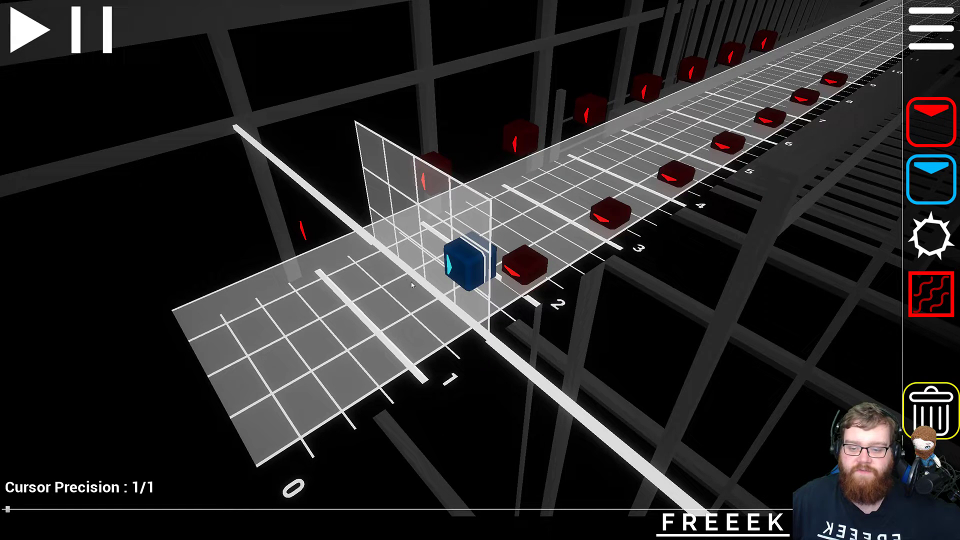
scroll(411, 285, up, 1)
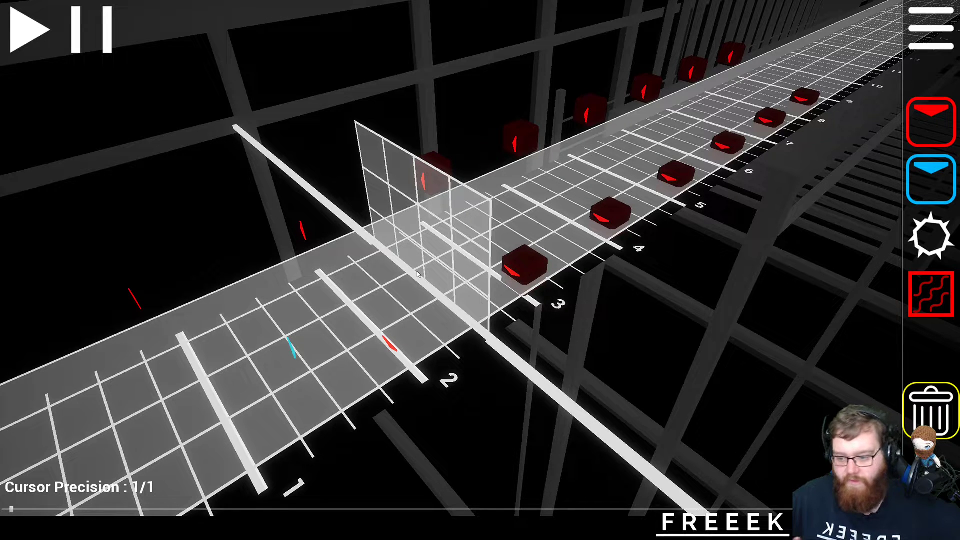
scroll(462, 333, up, 2)
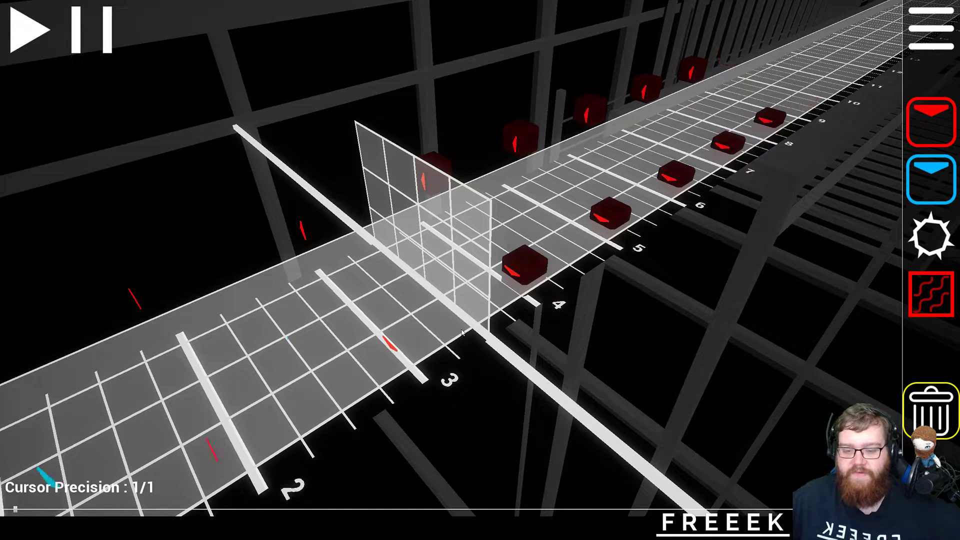
scroll(463, 332, down, 3)
- Place matching sideways blue notes on every following half beat up to beat 8.5 in the rightmost lane's middle row
right_drag(459, 316, 497, 310)
key(2)
key(w)
right_drag(453, 261, 495, 270)
key(s)
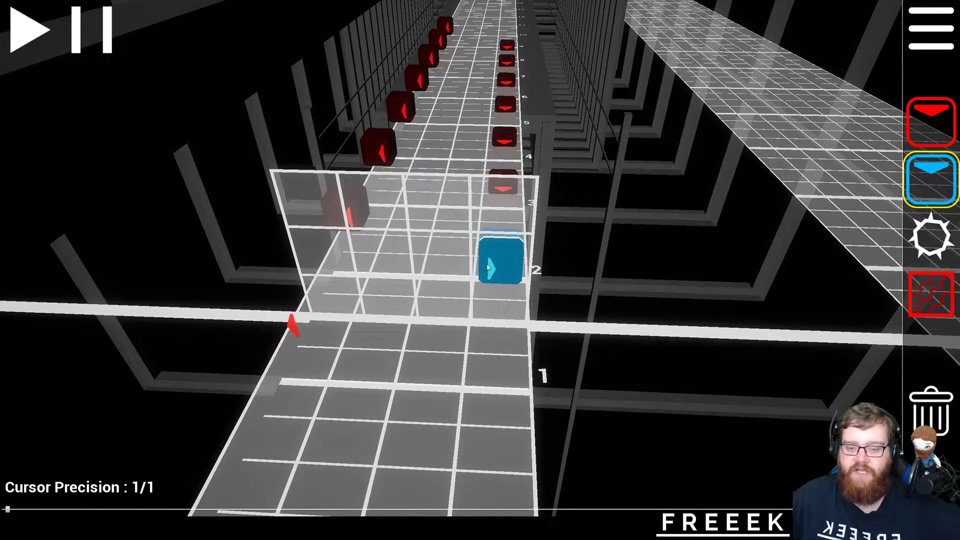
scroll(488, 268, up, 1)
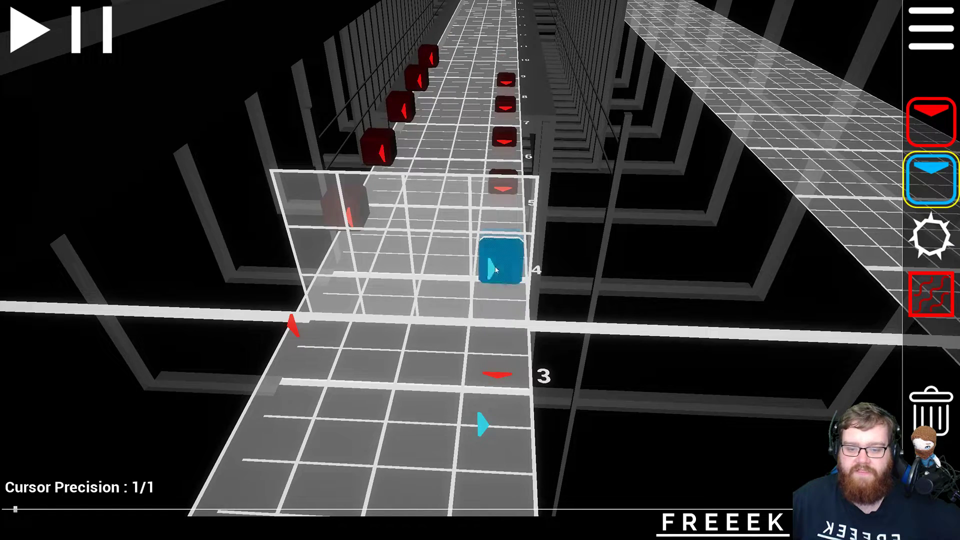
scroll(494, 267, up, 4)
scroll(497, 269, up, 1)
right_drag(497, 269, 400, 270)
key(d)
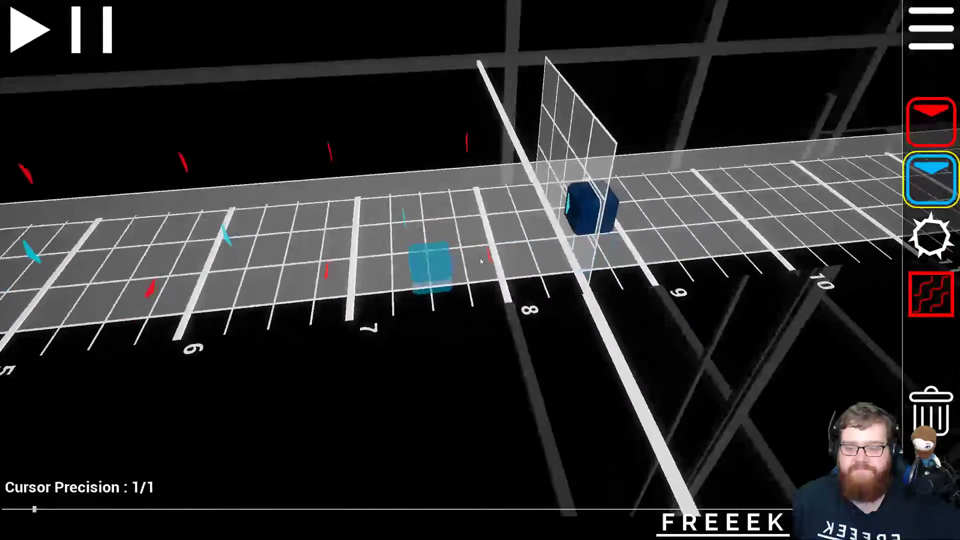
- Return to the start of the track and delete the red notes along the bottom row from beat 2 to beat 8
scroll(481, 258, down, 8)
mouse_move(482, 258)
right_down()
mouse_move(555, 259)
mouse_move(415, 245)
mouse_move(478, 260)
right_up()
key(a)
key(w)
key(d)
right_drag(410, 235, 450, 294)
key(w)
click(393, 297)
right_drag(393, 296, 446, 303)
key(d)
click(431, 281)
click(612, 259)
key(d)
right_drag(605, 255, 549, 239)
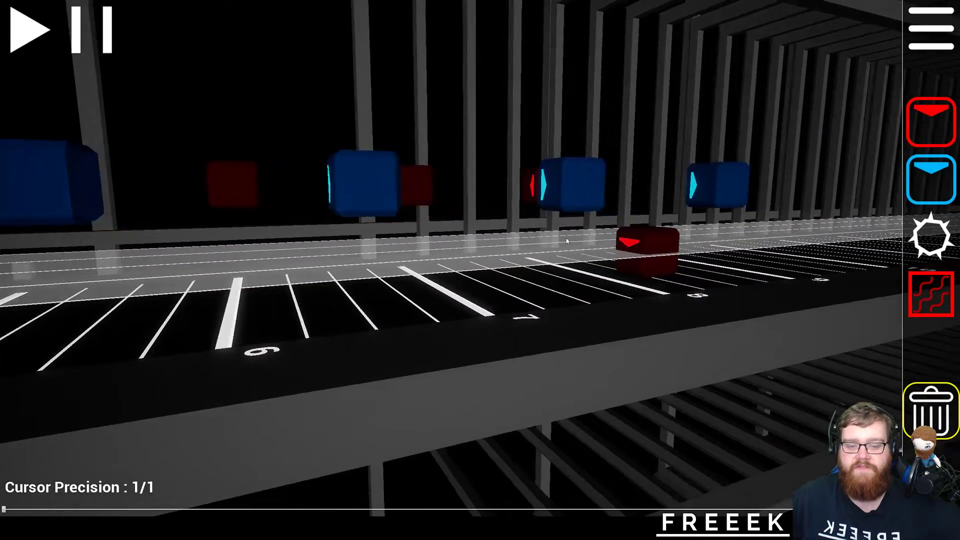
key(a)
right_drag(633, 253, 738, 238)
- Play back the alternating red and blue pattern from a front view, and stop once its last notes have passed
key(s)
key(w)
key(s)
key(w)
key(s)
key(s)
key(w)
key(s)
key(s)
key(w)
key(s)
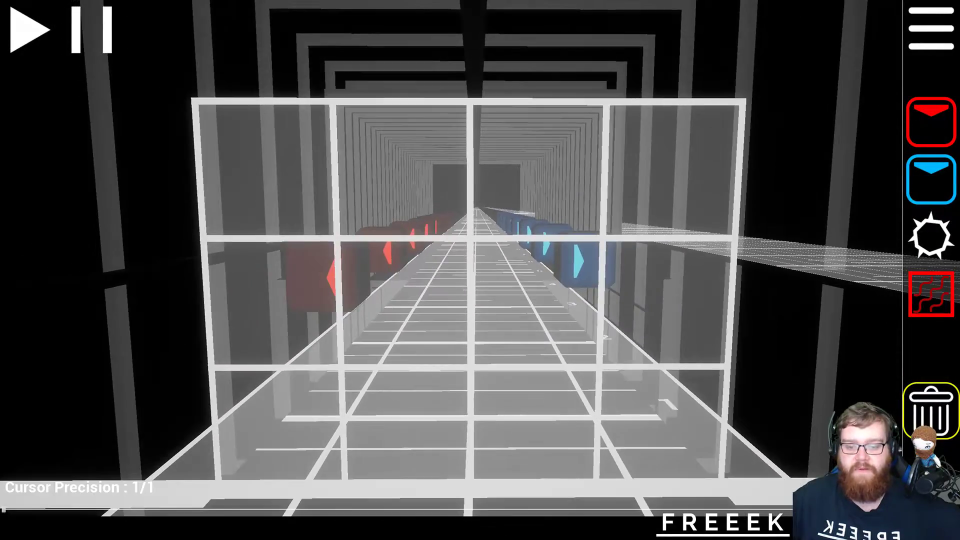
click(31, 30)
click(35, 41)
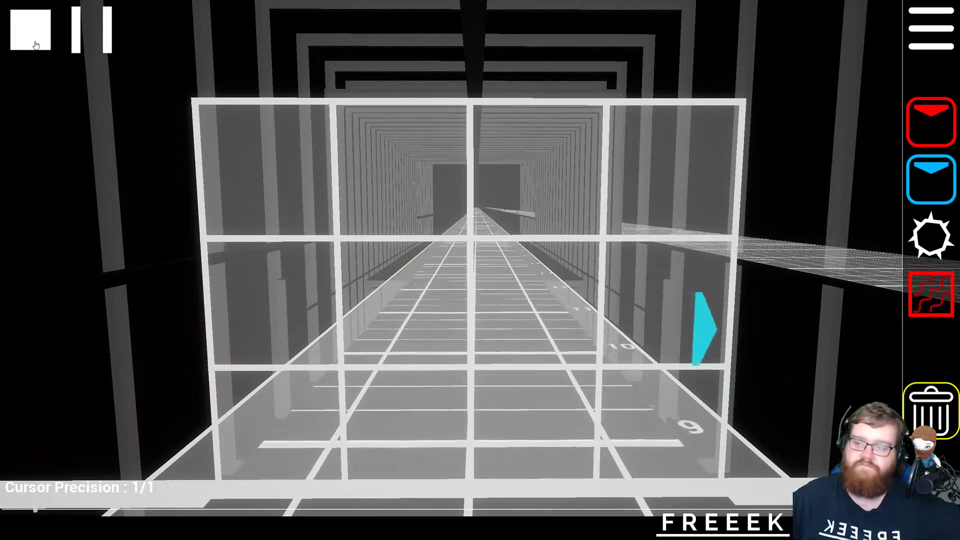
click(35, 44)
click(24, 44)
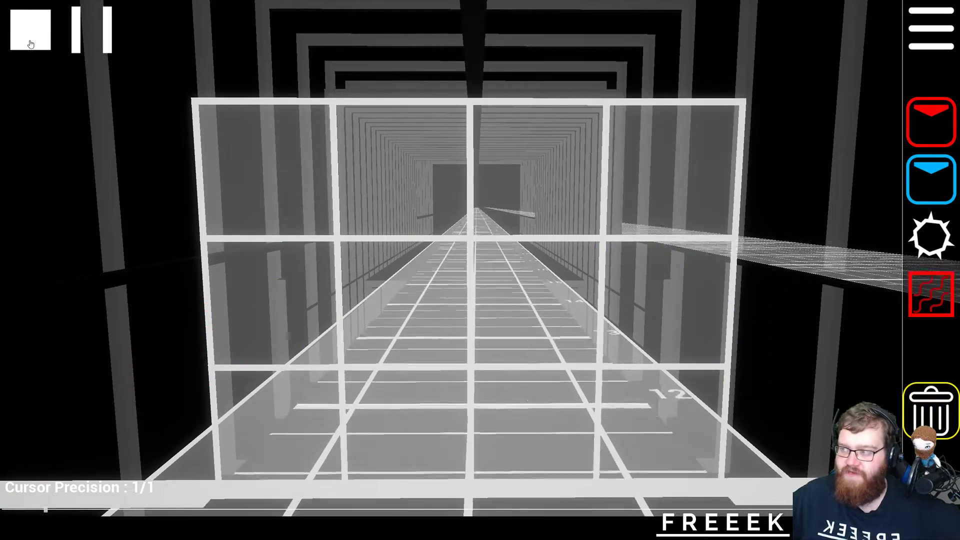
click(31, 44)
- Return to beat 0 and step along the alternating pattern, comparing cursor precisions 1/1 and 1/2
key(d)
right_drag(522, 308, 481, 261)
scroll(473, 256, down, 3)
key(w)
key(s)
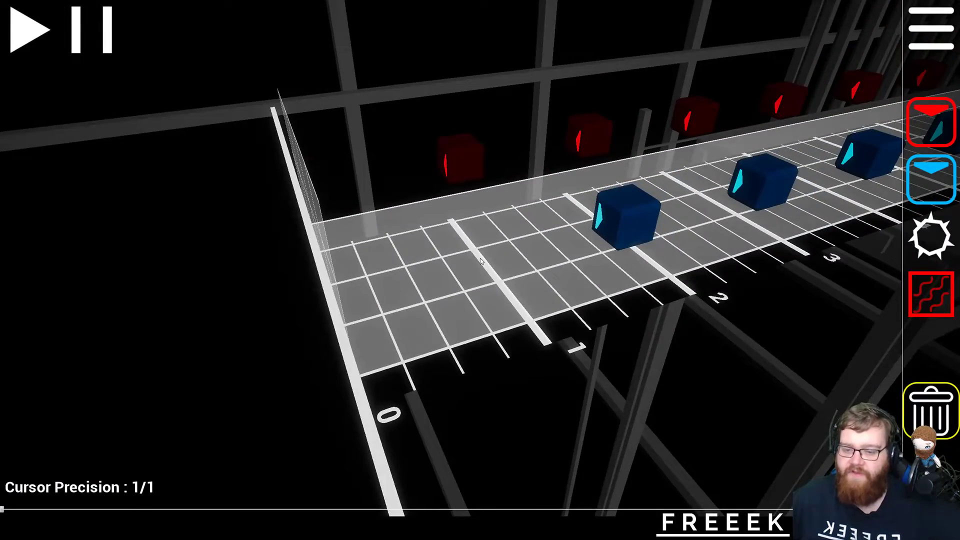
scroll(480, 261, up, 2)
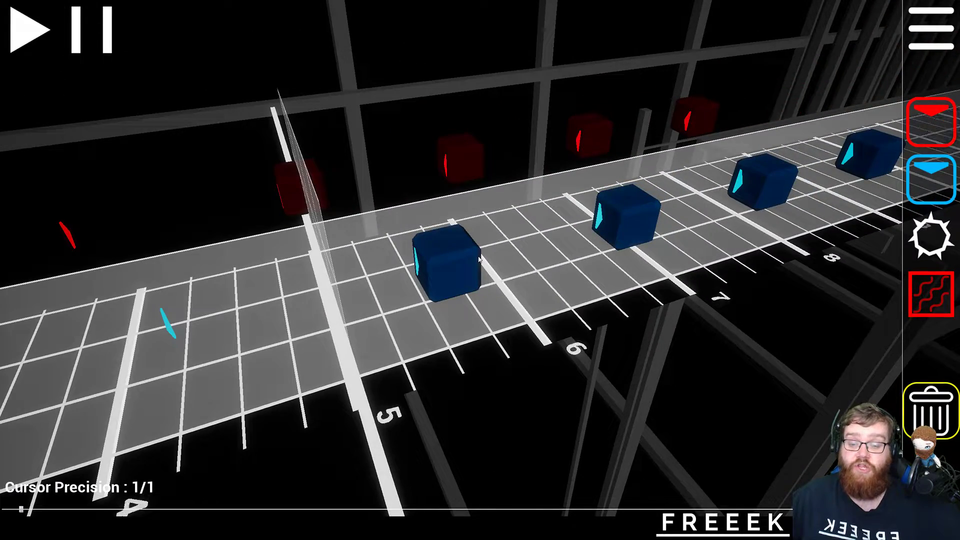
key(a)
right_drag(479, 257, 555, 258)
ctrl+scroll(481, 259, up, 1)
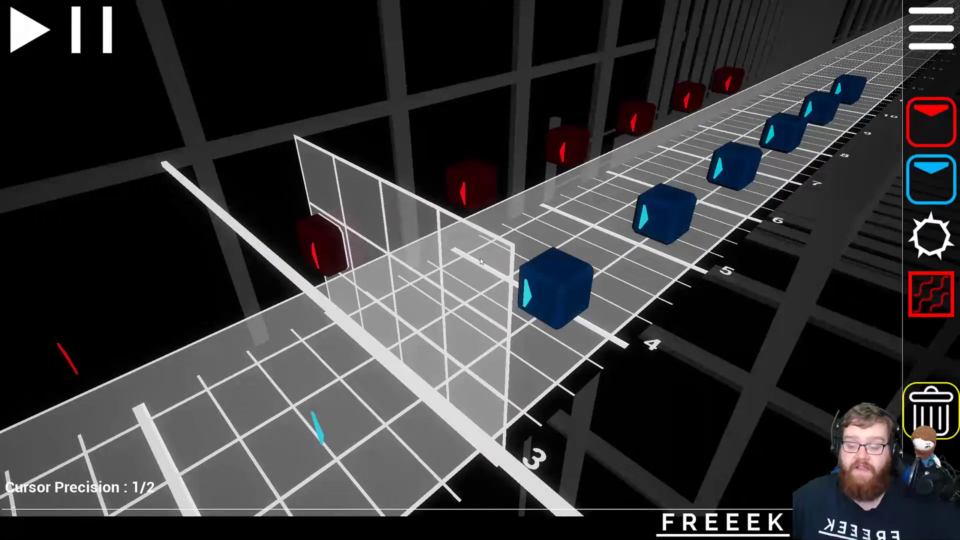
ctrl+scroll(481, 261, down, 1)
- Choose the blue note with the dot direction and position the cursor near beat 3.5 at precision 1/4
key(d)
mouse_move(480, 261)
right_down()
mouse_move(400, 261)
mouse_move(478, 267)
mouse_move(467, 257)
right_up()
scroll(453, 264, up, 2)
key(a)
key(a)
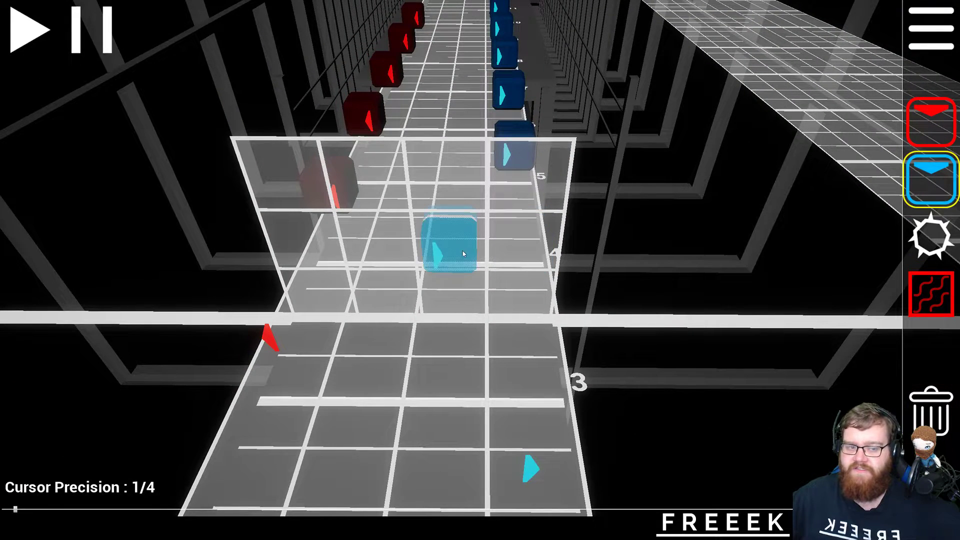
click(437, 253)
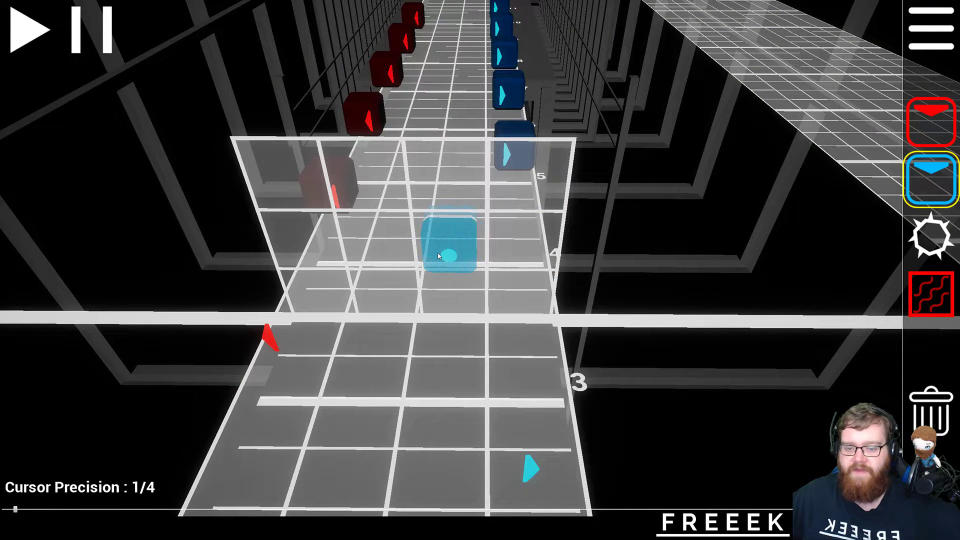
- Place blue dot notes around beat 3.5 in the rightmost lane's middle row, forming a quarter-beat run from 3.25 to 3.75
scroll(480, 258, down, 2)
key(d)
right_drag(480, 260, 481, 258)
key(w)
key(w)
key(s)
scroll(549, 324, up, 1)
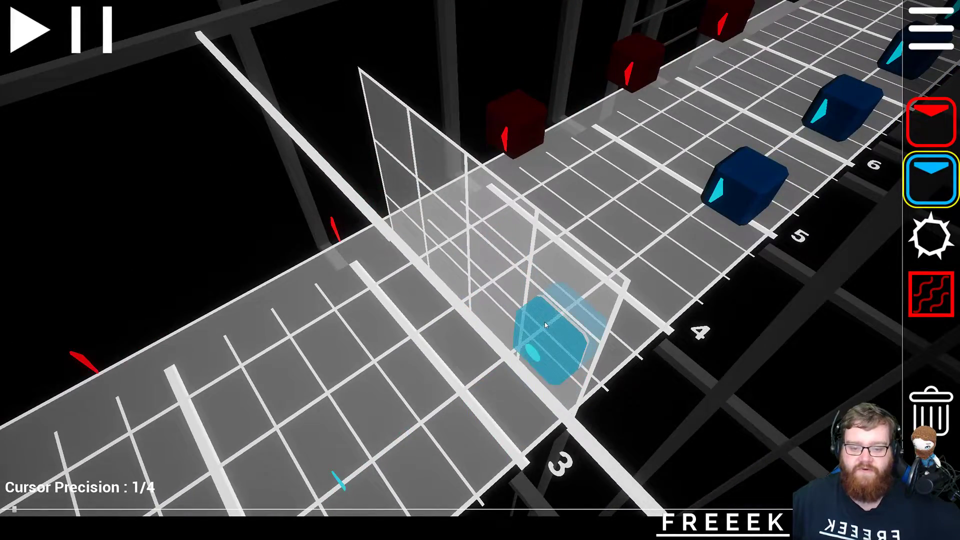
scroll(545, 325, up, 1)
click(545, 325)
scroll(546, 325, up, 1)
click(545, 325)
- Play back the pattern from just before beat 1 to check the quarter-beat blue run, and stop the playback
right_drag(545, 325, 476, 250)
key(d)
scroll(482, 258, down, 12)
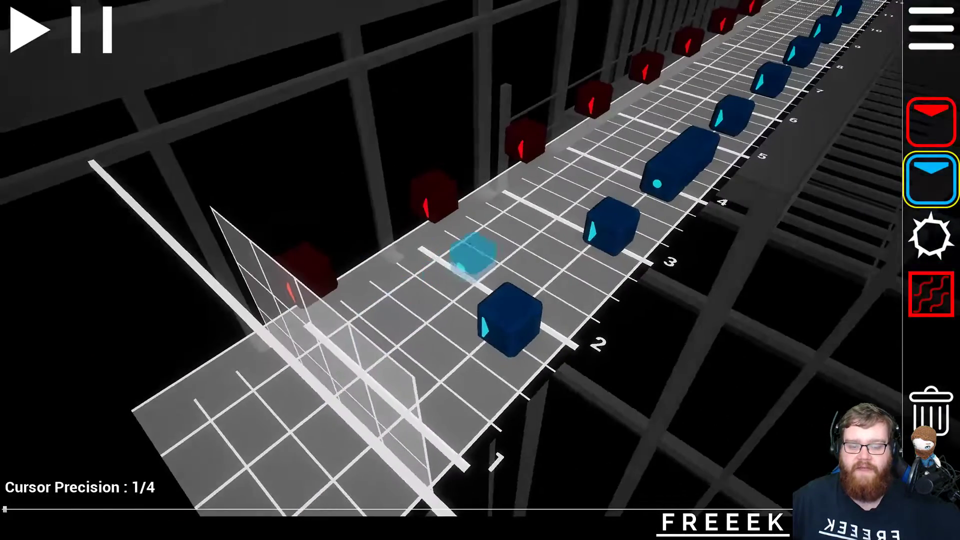
click(34, 34)
click(34, 34)
click(34, 35)
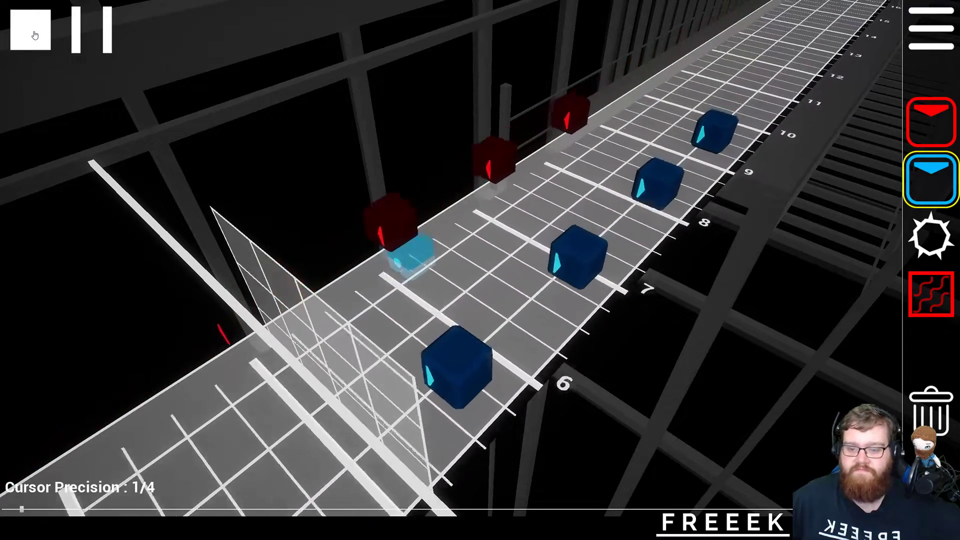
click(35, 34)
scroll(40, 57, down, 12)
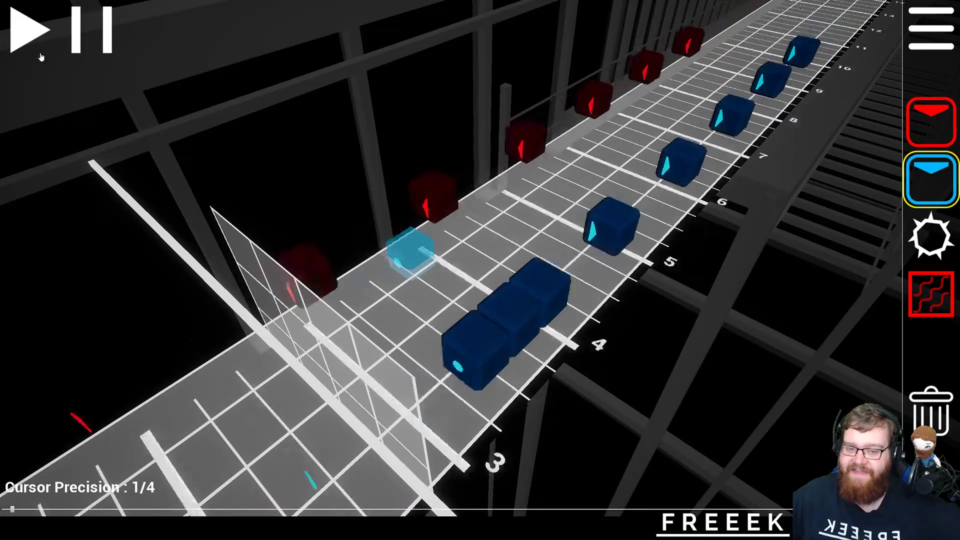
- Place extra blue dot notes in varying lanes and rows between about beats 5 and 8
scroll(41, 57, down, 4)
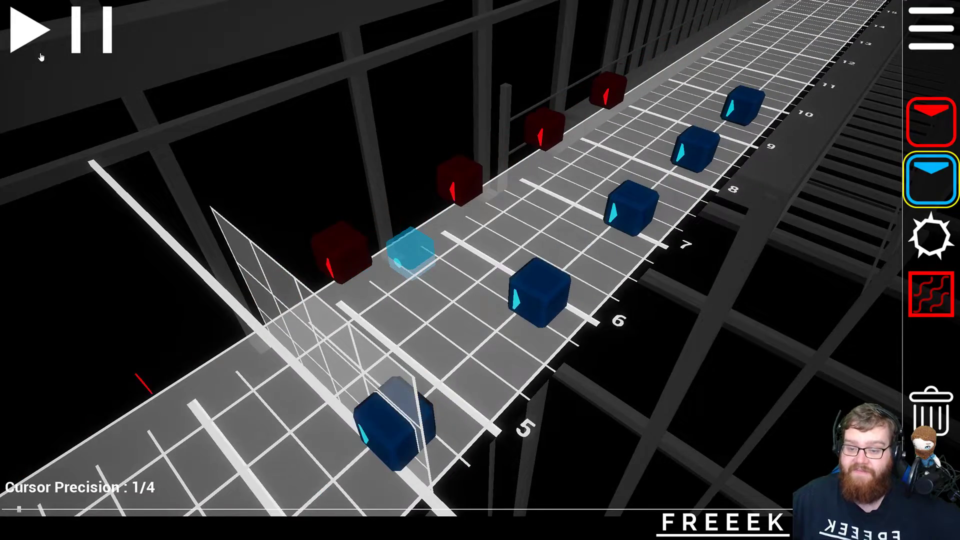
right_drag(273, 416, 430, 415)
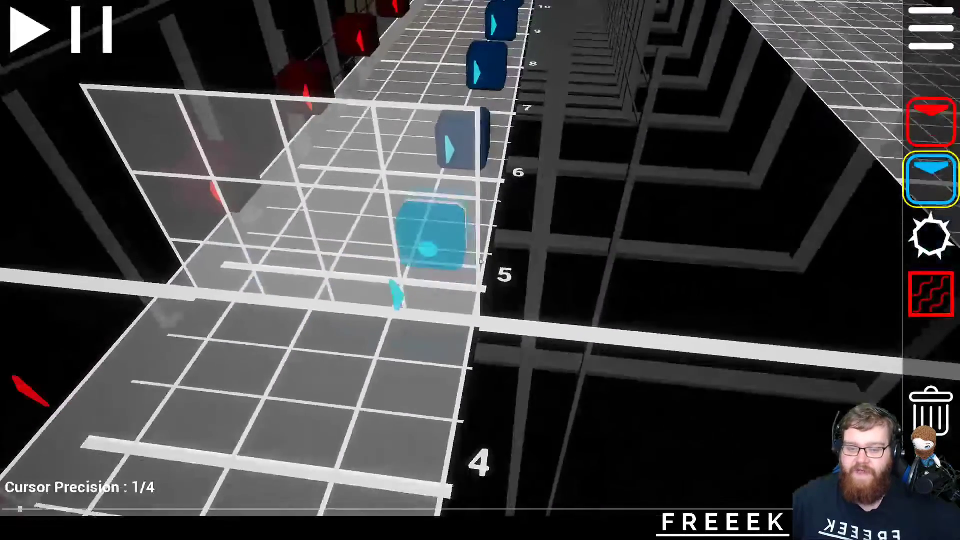
scroll(420, 225, down, 2)
scroll(290, 215, down, 5)
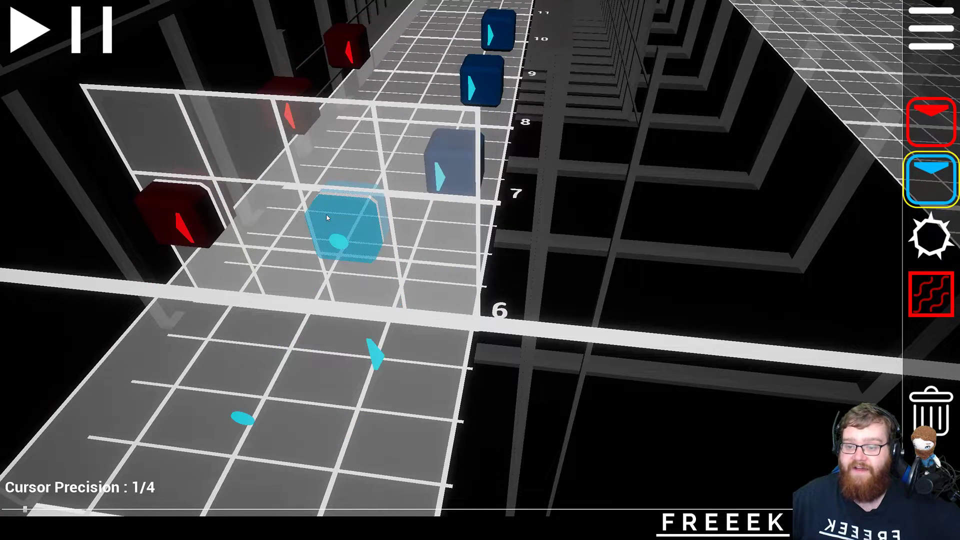
scroll(260, 217, down, 4)
click(294, 212)
scroll(294, 212, up, 2)
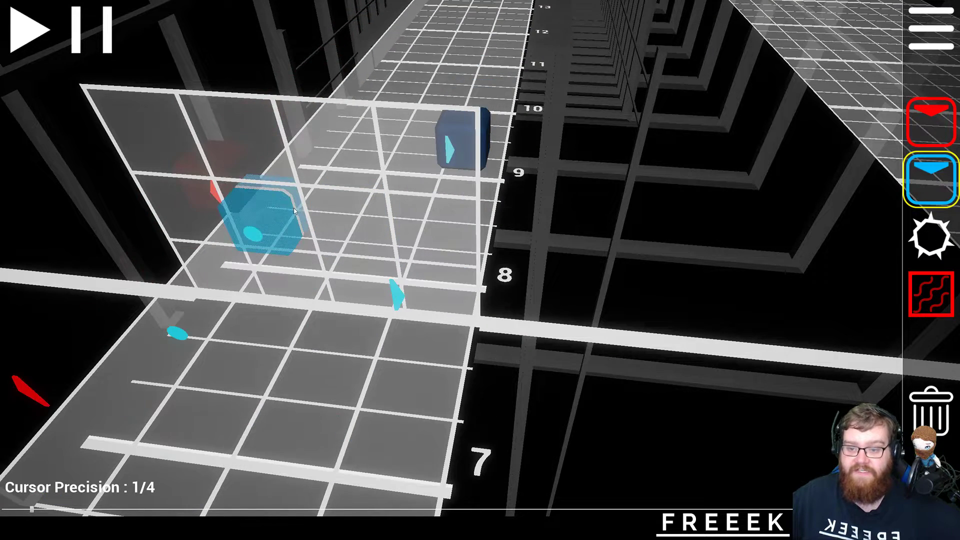
click(348, 220)
scroll(345, 219, up, 2)
click(266, 177)
scroll(266, 178, down, 5)
- Play back the pattern with the scattered blue dot notes and stop the playback
scroll(320, 261, up, 15)
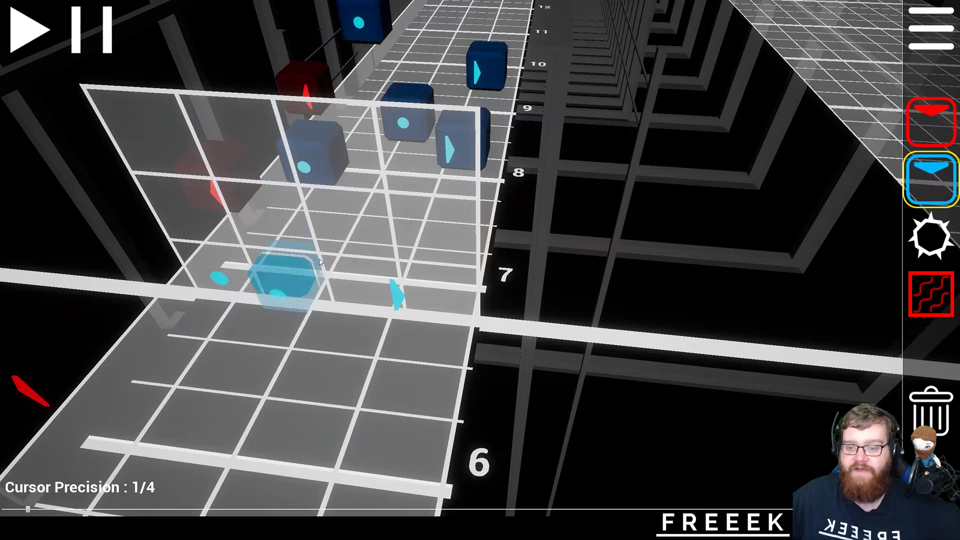
click(19, 31)
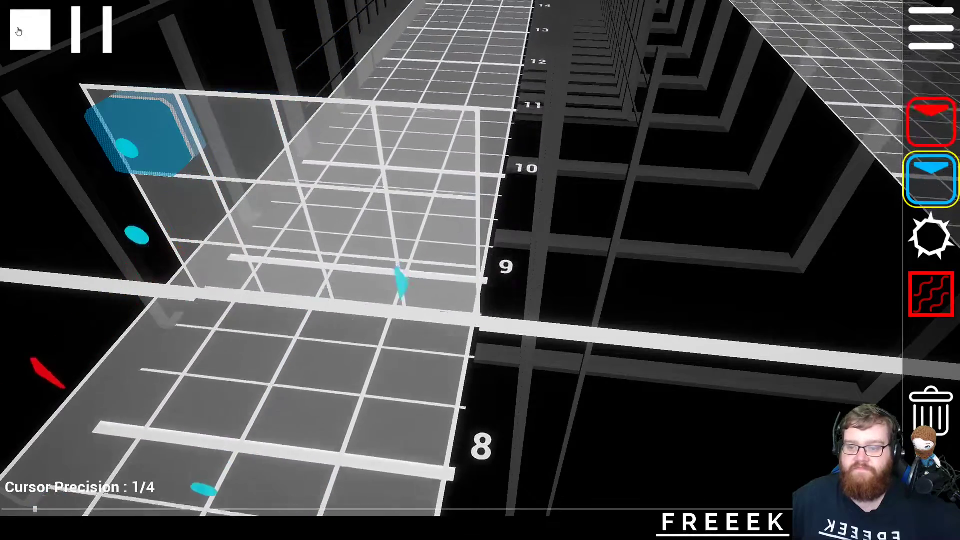
click(19, 31)
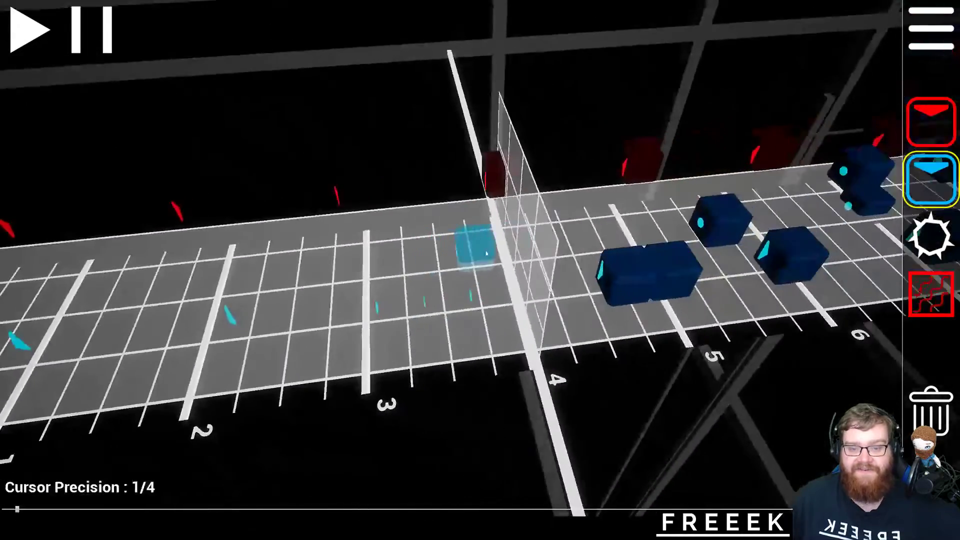
- Delete the scattered blue dot notes between about beats 5 and 8, keeping the alternating directional notes
key(d)
mouse_move(486, 253)
right_down()
mouse_move(482, 270)
mouse_move(469, 261)
right_up()
key(5)
click(384, 262)
key(a)
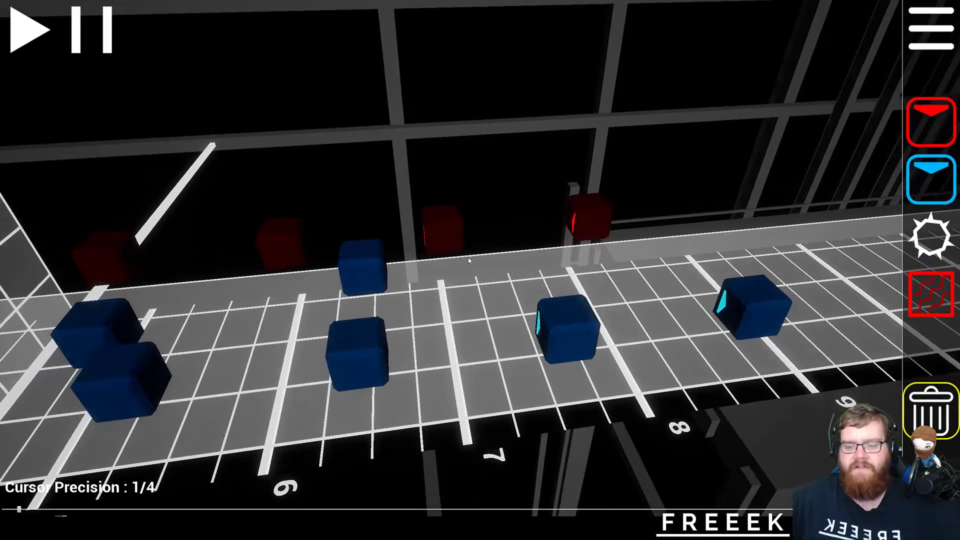
key(a)
right_drag(347, 259, 481, 276)
click(529, 254)
key(a)
scroll(437, 260, up, 11)
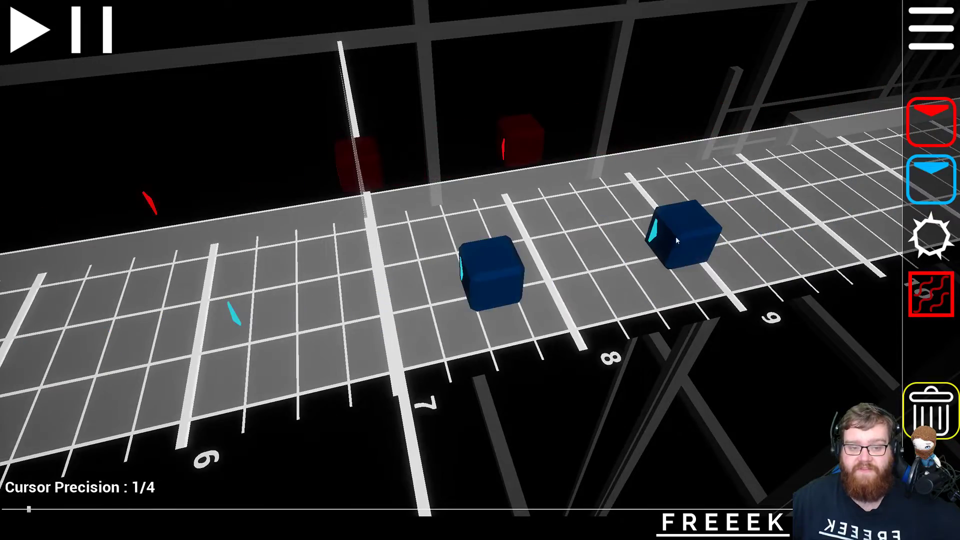
- Delete the quarter-beat run of blue dot notes between beats 3 and 4
scroll(687, 237, down, 20)
scroll(690, 239, down, 7)
right_drag(690, 238, 476, 270)
key(w)
click(414, 241)
click(518, 241)
- Look along the track from beat 0 to inspect the alternating red and blue pattern
right_drag(518, 241, 482, 270)
key(w)
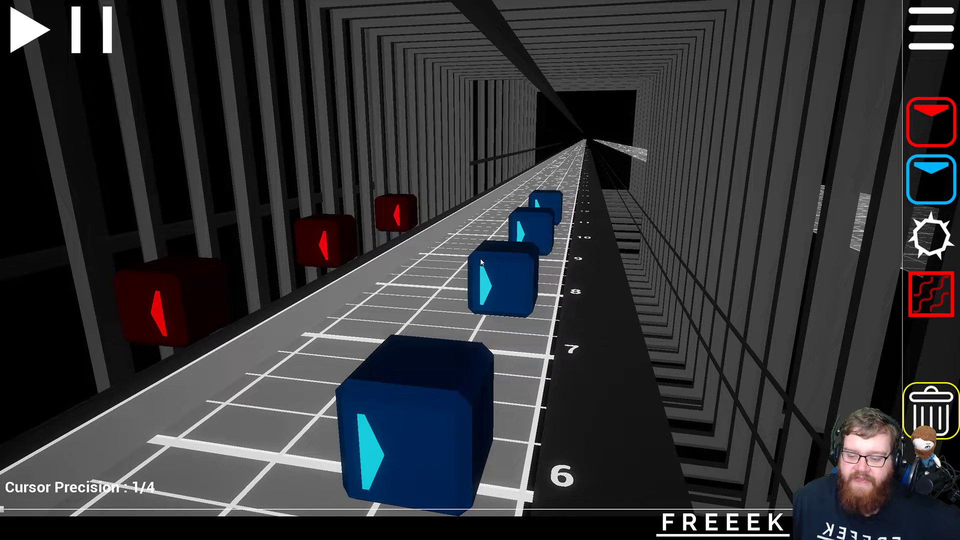
key(s)
right_drag(480, 259, 482, 257)
key(a)
key(w)
key(s)
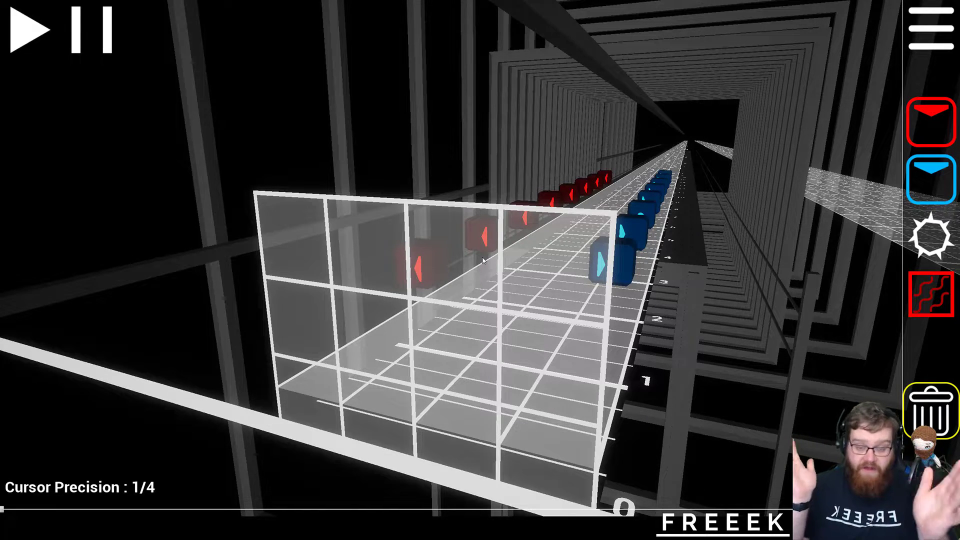
key(space)
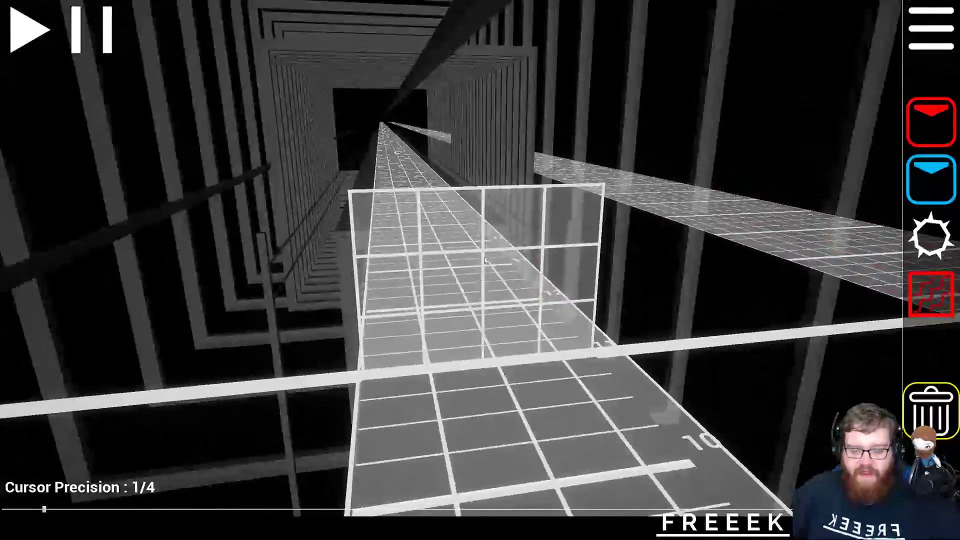
- Choose the red note and place red dot notes in different lanes and rows between about beats 11 and 13
key(1)
click(570, 291)
scroll(452, 334, up, 3)
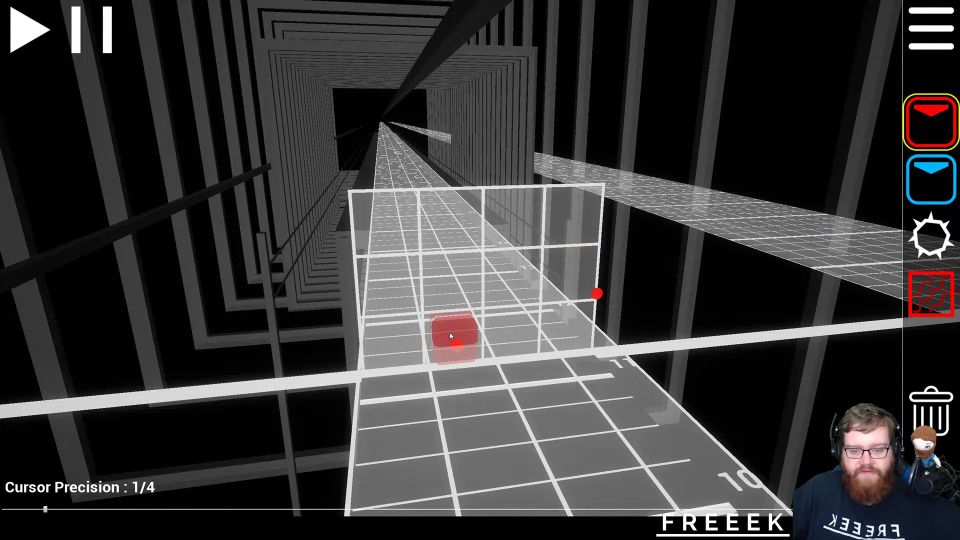
click(395, 301)
scroll(448, 307, up, 4)
scroll(449, 306, up, 1)
click(513, 234)
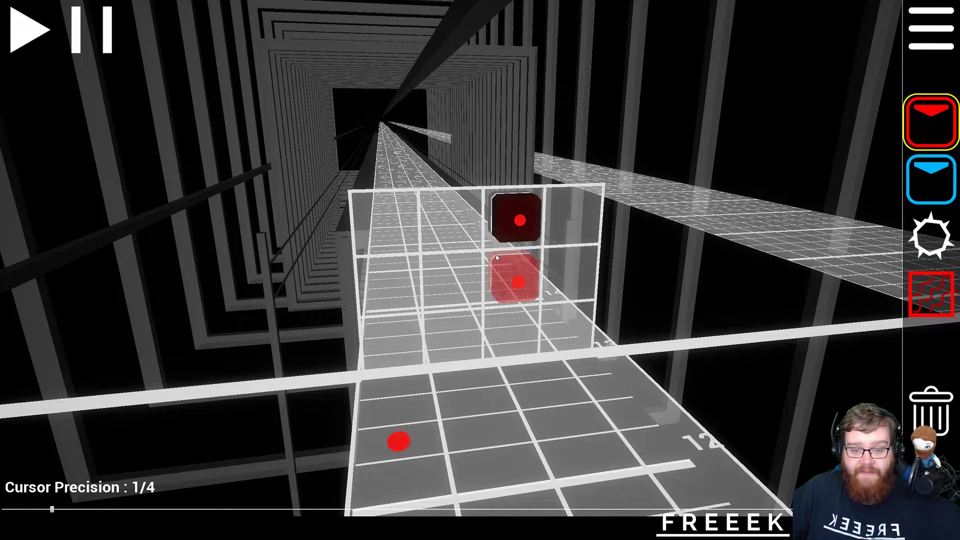
- Place more red dot notes after beat 13, including a quarter-beat run moving across the lanes near beat 17
scroll(458, 300, up, 5)
click(400, 325)
scroll(451, 320, up, 4)
click(514, 297)
scroll(453, 310, up, 5)
click(401, 298)
scroll(421, 294, up, 1)
click(453, 289)
scroll(456, 289, up, 1)
click(500, 287)
scroll(500, 286, up, 1)
click(401, 297)
- Place red dot notes one beat apart, alternating between the third lane's top row and the leftmost lane's middle row
scroll(458, 272, up, 4)
click(514, 237)
scroll(470, 280, up, 4)
click(404, 297)
scroll(450, 280, up, 4)
click(514, 239)
scroll(500, 281, up, 3)
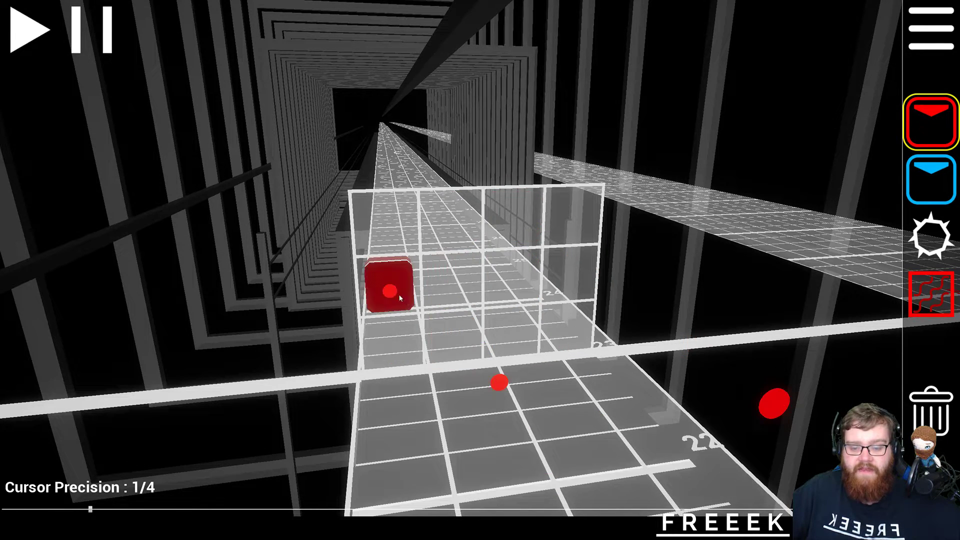
- Place red dot notes at irregular spacing in mixed lanes and rows from about beat 23 onwards
scroll(400, 296, up, 3)
click(574, 280)
scroll(510, 281, up, 3)
click(456, 280)
click(509, 234)
scroll(507, 257, up, 5)
click(456, 285)
scroll(480, 288, up, 1)
scroll(522, 287, up, 3)
click(453, 284)
- Extend the scattered red dot notes up to about beat 31
scroll(385, 285, up, 2)
click(531, 308)
scroll(463, 295, down, 1)
scroll(463, 296, up, 3)
scroll(520, 235, up, 2)
click(521, 235)
scroll(463, 295, up, 2)
click(463, 295)
scroll(466, 307, up, 1)
- Set the cursor precision to 1/1 and move the cursor back to beat 10
scroll(415, 325, down, 20)
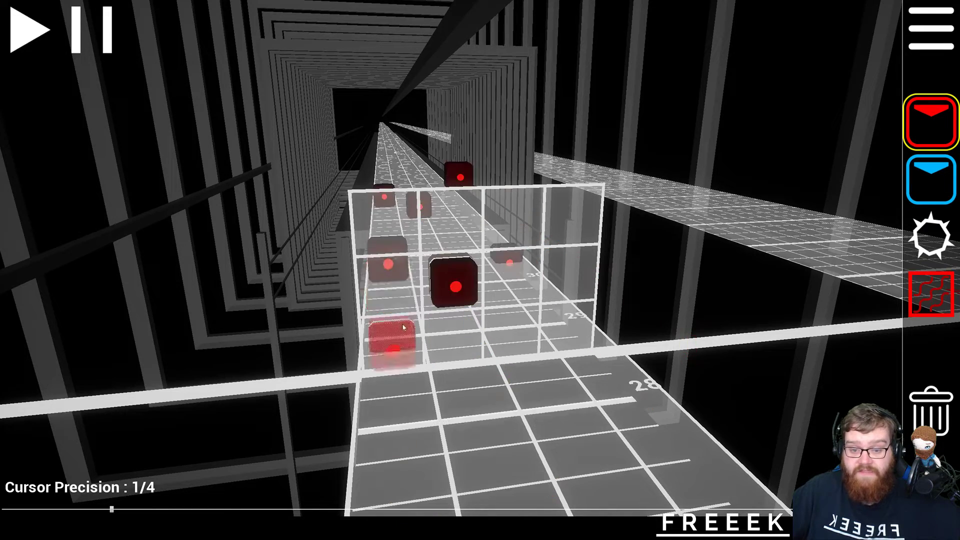
ctrl+scroll(380, 311, down, 6)
scroll(380, 311, down, 20)
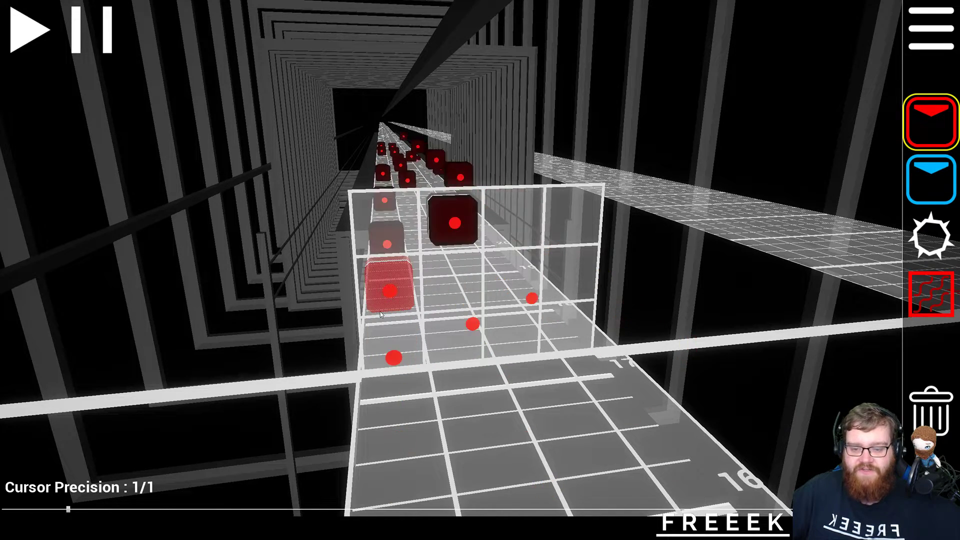
scroll(378, 310, up, 5)
scroll(378, 311, up, 6)
scroll(378, 311, down, 1)
right_drag(378, 311, 480, 261)
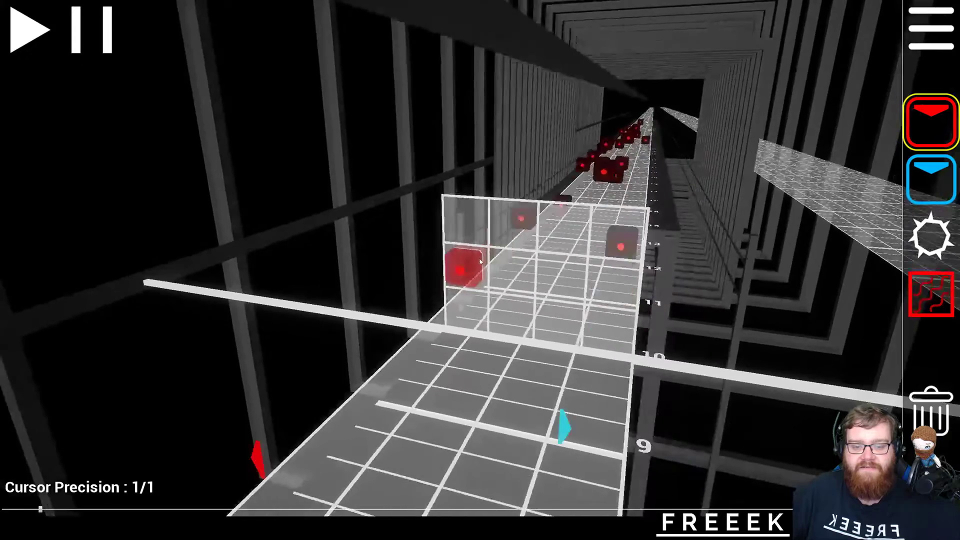
- Play back the scattered red dot section from around beat 10 several times
click(30, 30)
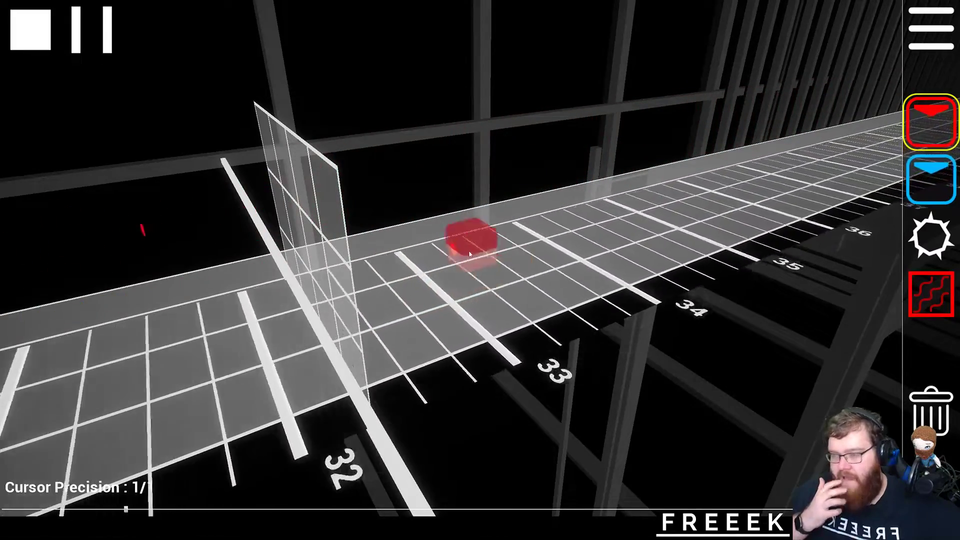
click(26, 31)
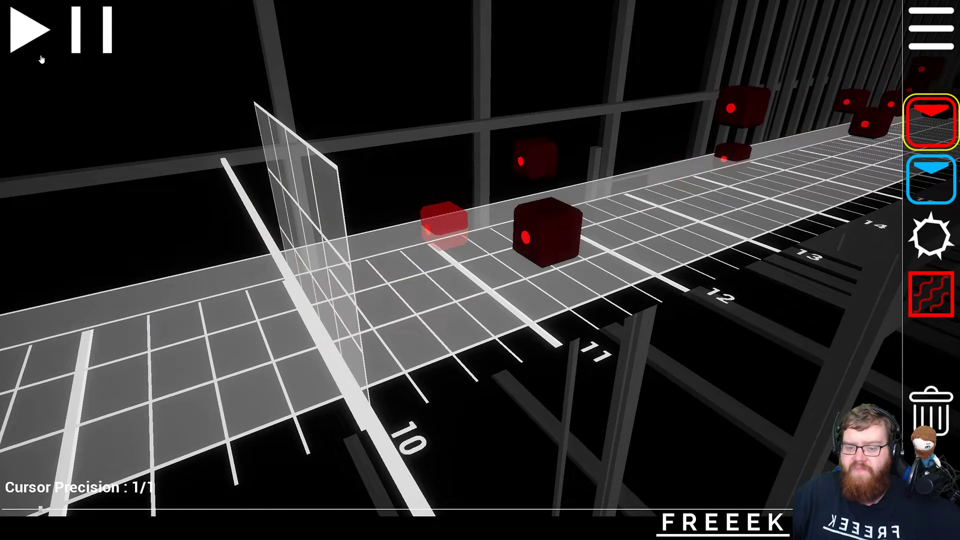
click(32, 47)
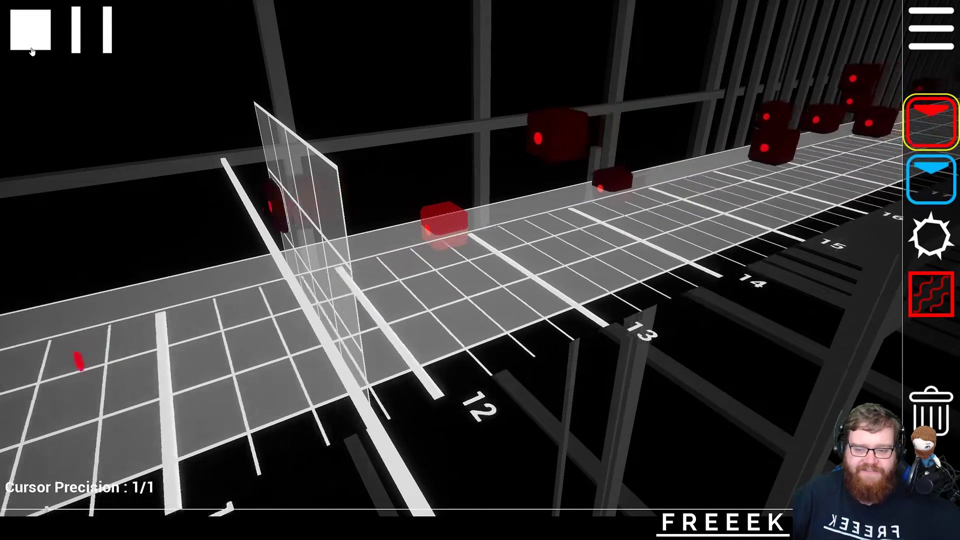
click(32, 47)
scroll(61, 76, up, 9)
scroll(61, 76, down, 4)
right_drag(61, 76, 125, 65)
scroll(470, 255, up, 8)
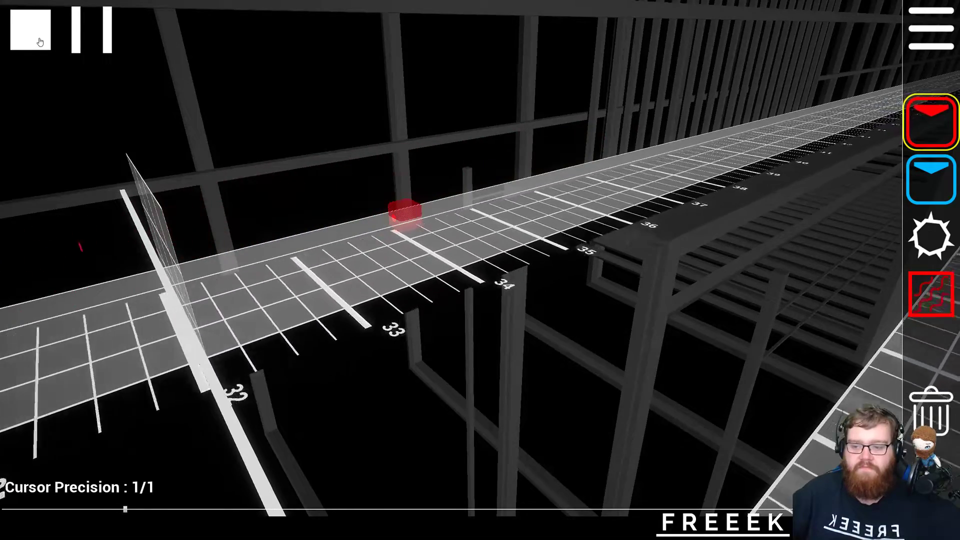
click(40, 41)
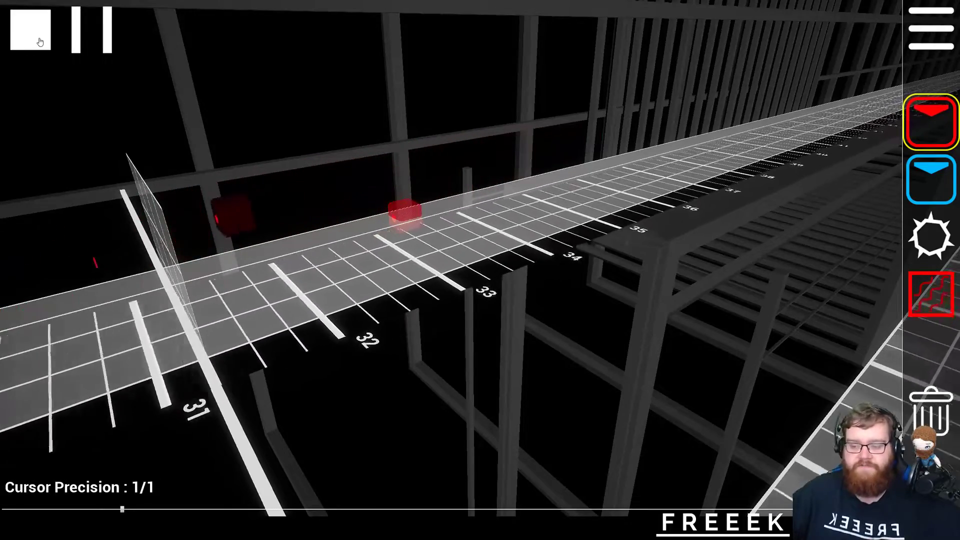
click(41, 41)
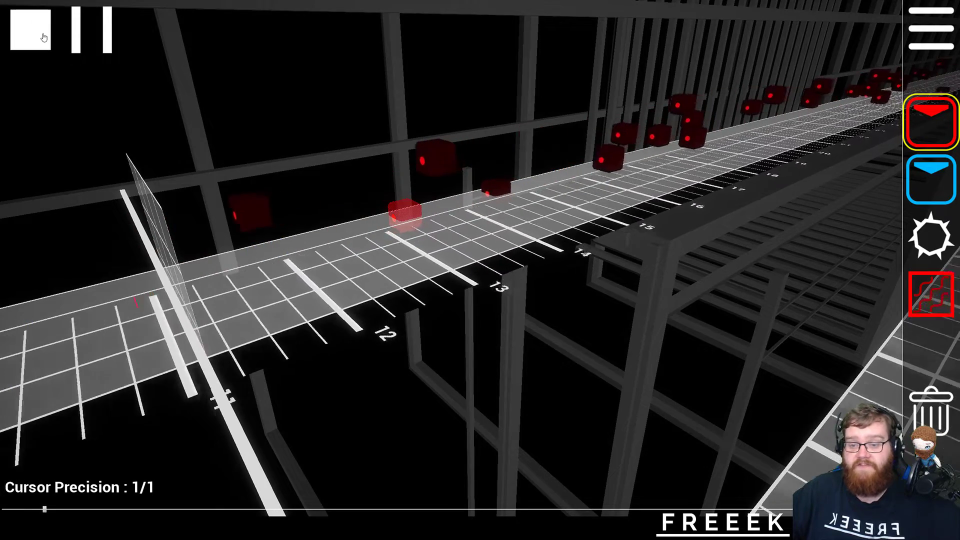
- Return to beat 9 and replay the red dot section, stopping after beat 21
scroll(44, 37, up, 7)
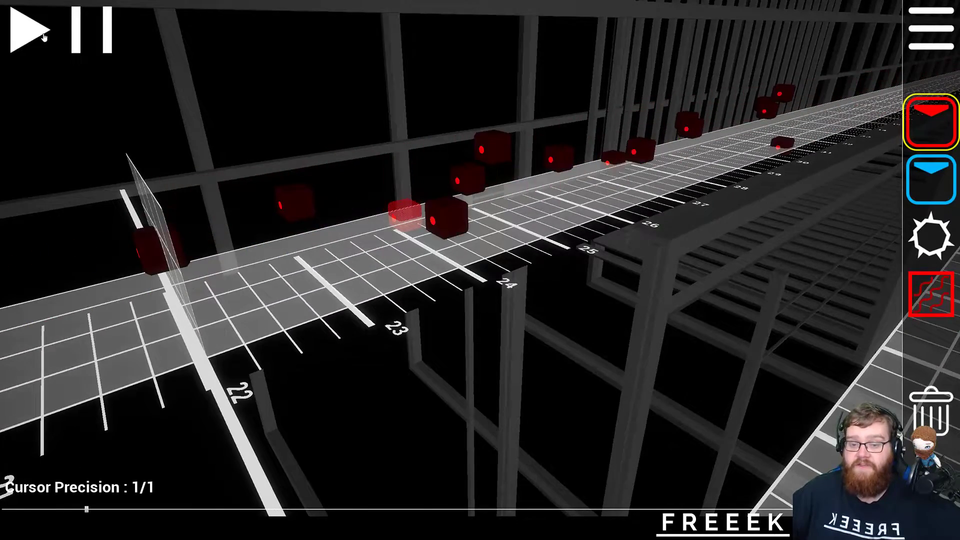
scroll(44, 38, up, 1)
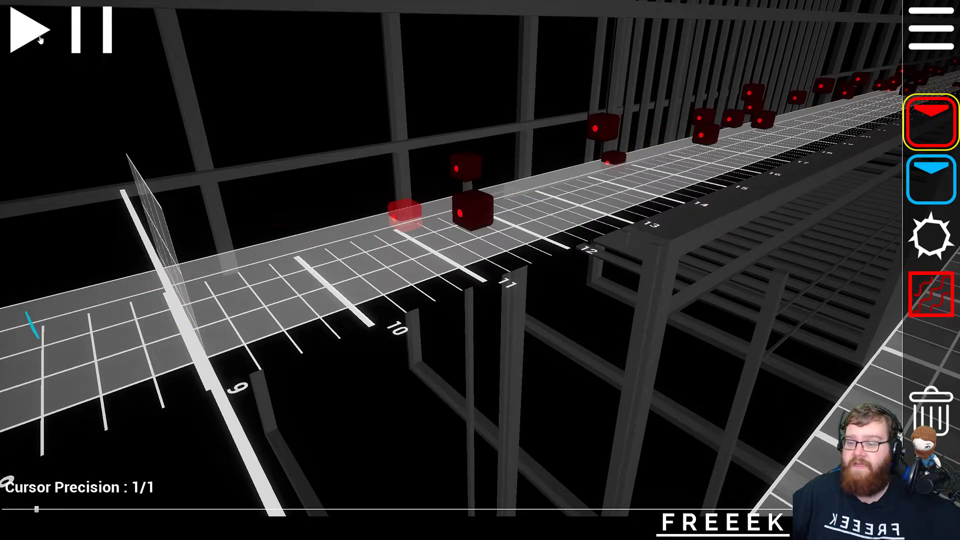
click(43, 39)
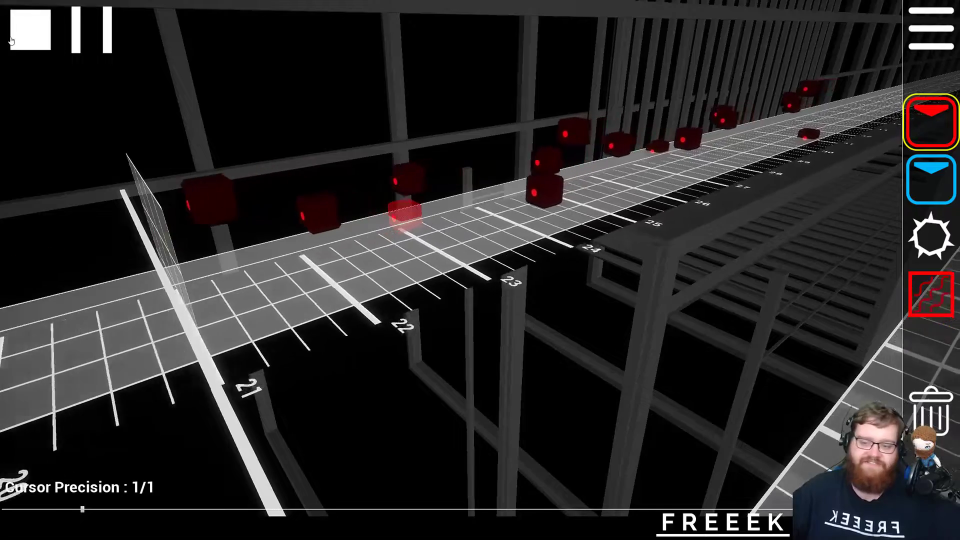
click(11, 40)
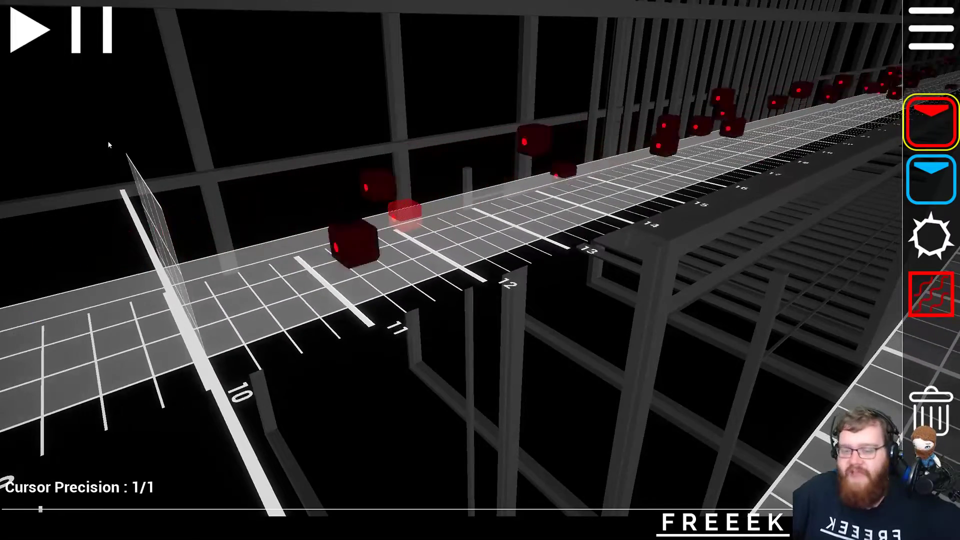
- Delete the scattered red dot notes from the far end of the section back towards beat 17
scroll(188, 211, up, 14)
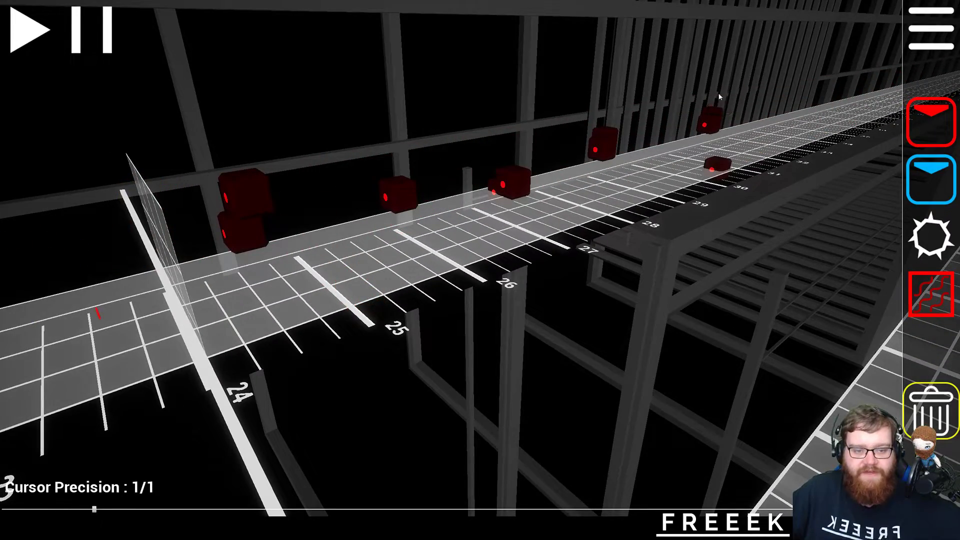
scroll(615, 159, down, 2)
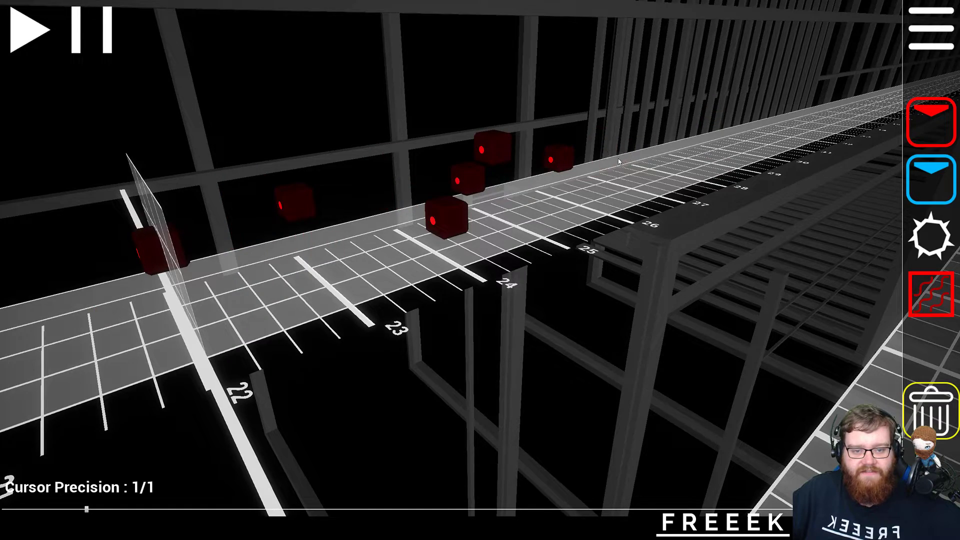
scroll(483, 192, down, 6)
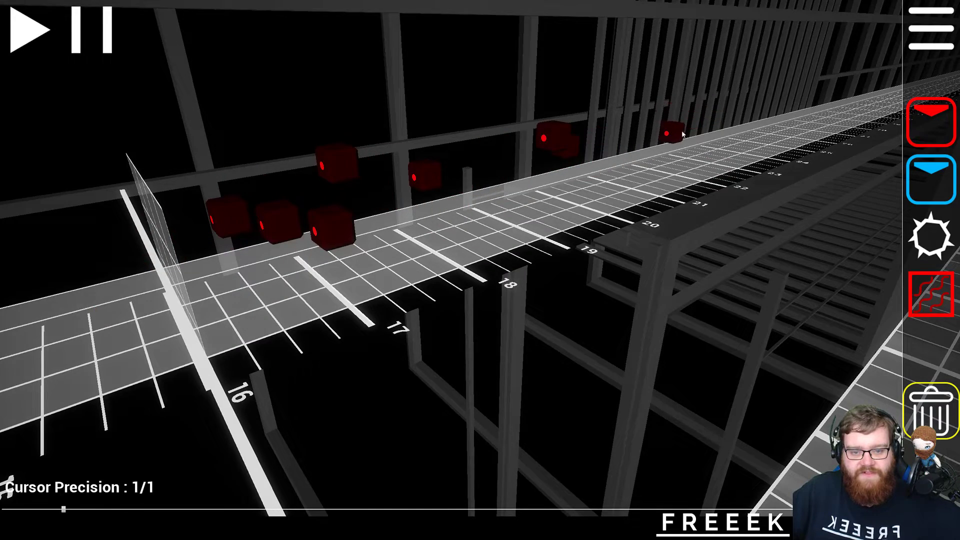
click(554, 152)
key(s)
right_drag(554, 152, 686, 127)
- Delete the remaining scattered red dot notes between about beats 11 and 17
scroll(480, 270, down, 8)
key(a)
right_drag(481, 270, 644, 161)
key(w)
key(w)
key(w)
key(d)
right_drag(458, 325, 459, 326)
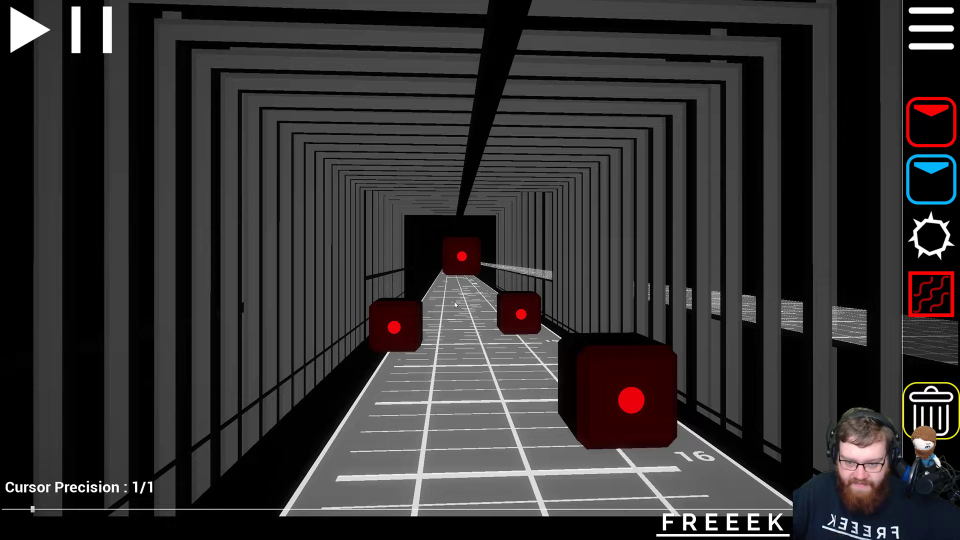
key(a)
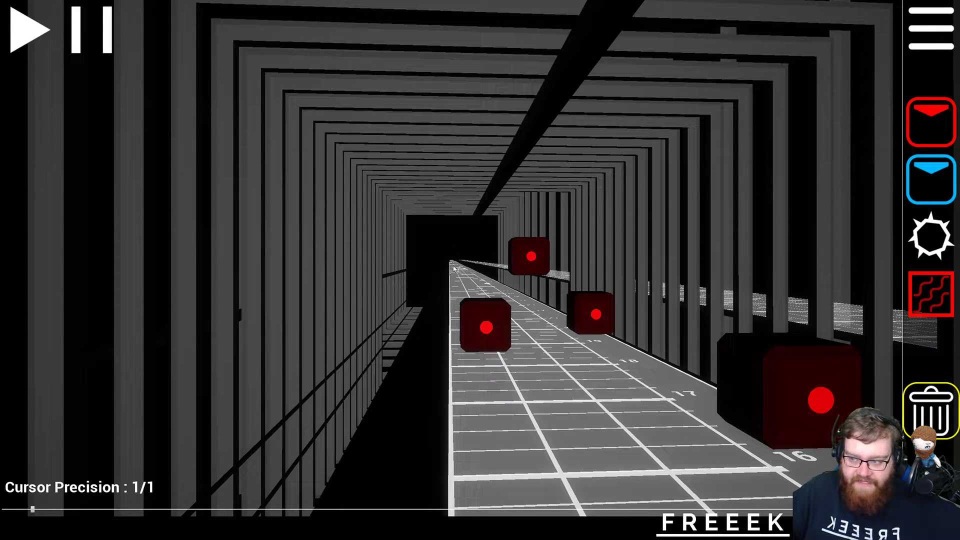
scroll(483, 318, down, 2)
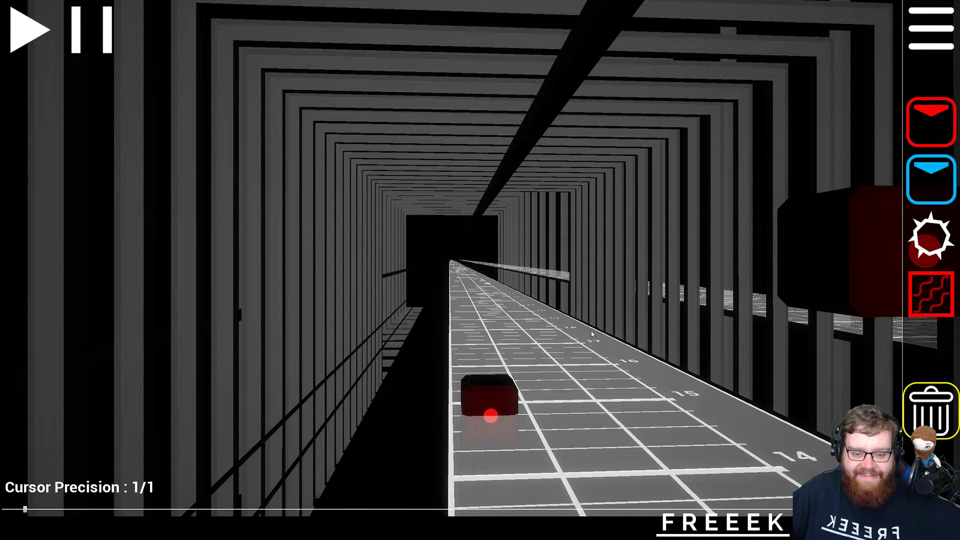
scroll(524, 388, down, 3)
click(483, 320)
click(738, 340)
- Return to beat 0 and view the alternating red and blue pattern head-on down the track
scroll(687, 337, down, 5)
right_drag(686, 336, 403, 257)
key(d)
key(space)
key(a)
key(s)
scroll(403, 257, up, 1)
scroll(403, 257, down, 1)
key(a)
key(s)
scroll(496, 261, up, 2)
scroll(496, 261, down, 2)
key(w)
right_drag(496, 258, 481, 258)
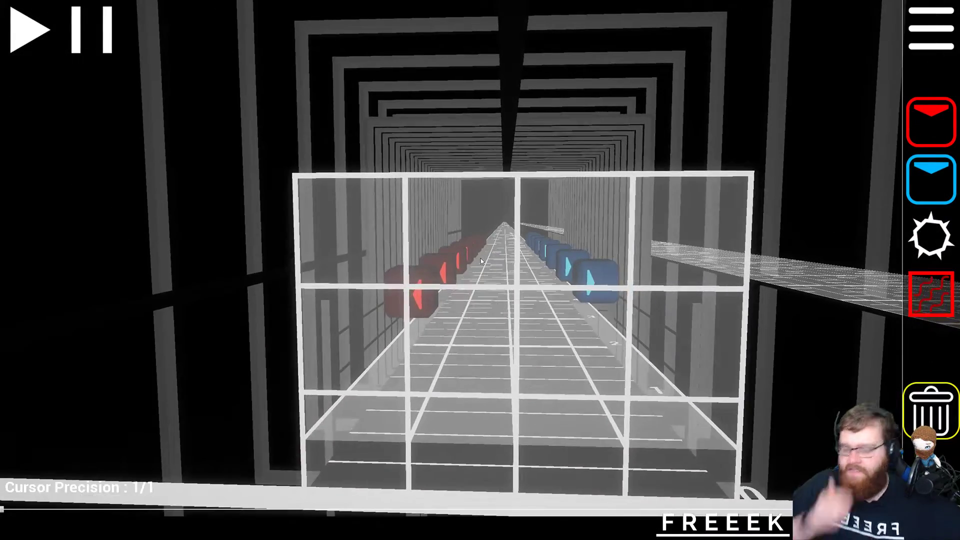
- Reposition the camera to an elevated angle beside the start of the track and set the cursor precision to 1/2
scroll(481, 258, up, 1)
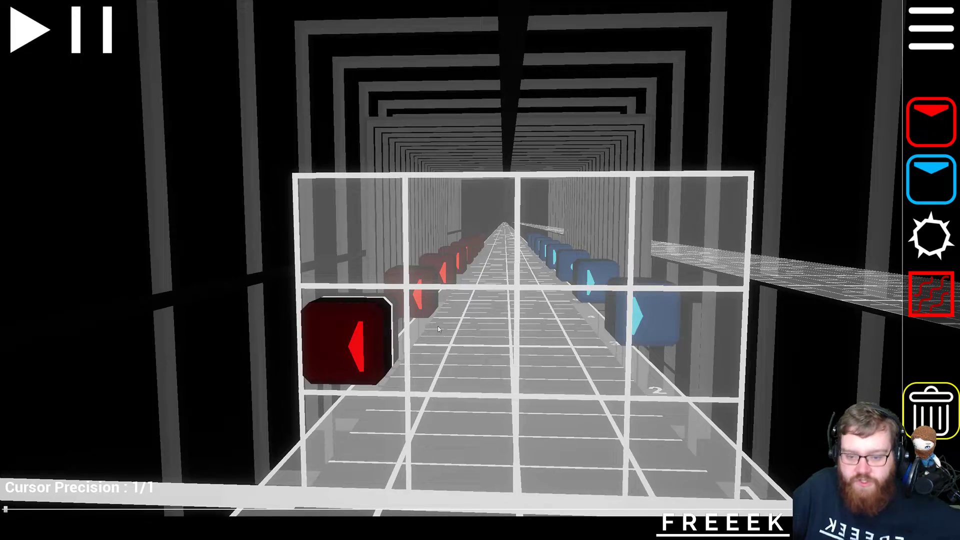
key(d)
right_drag(384, 355, 481, 258)
key(w)
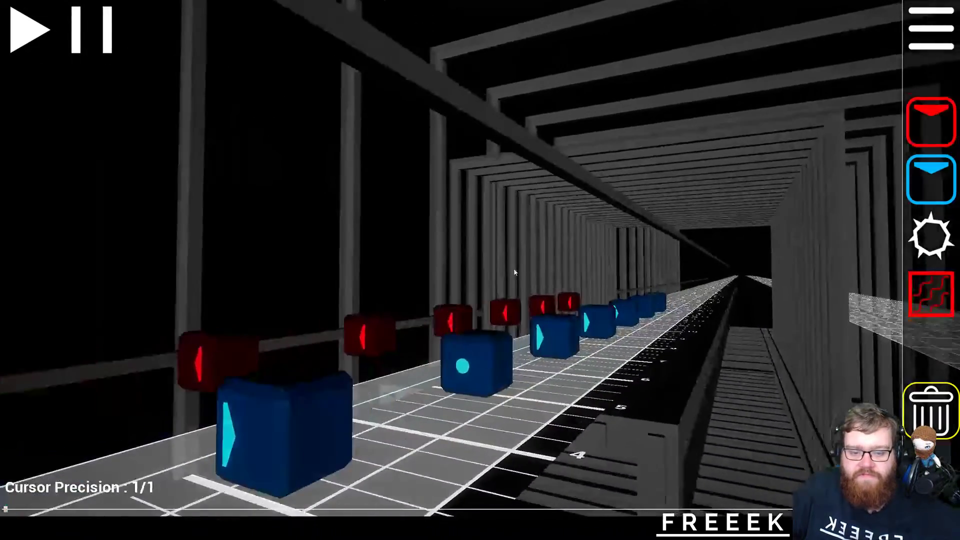
click(503, 358)
scroll(330, 399, up, 1)
key(s)
key(a)
right_drag(329, 400, 481, 258)
ctrl+scroll(481, 258, up, 2)
ctrl+scroll(481, 258, down, 1)
scroll(481, 258, up, 1)
scroll(481, 258, up, 2)
key(d)
key(a)
key(w)
- Delete the row of blue sideways notes from the right lane, working back towards beat 1
scroll(560, 175, up, 8)
key(5)
click(557, 265)
click(631, 201)
scroll(631, 201, down, 4)
click(631, 201)
click(556, 262)
scroll(558, 261, down, 6)
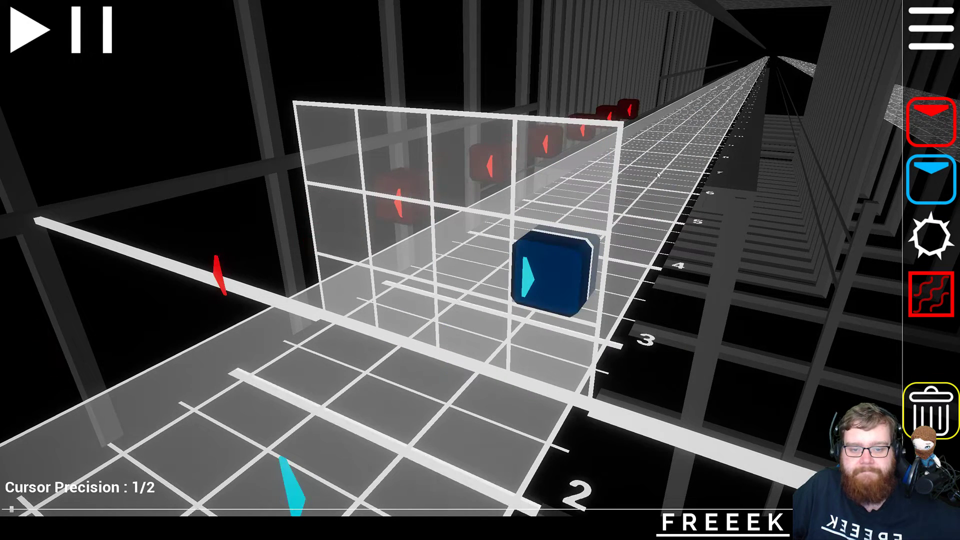
click(658, 175)
scroll(552, 275, down, 5)
scroll(501, 243, down, 2)
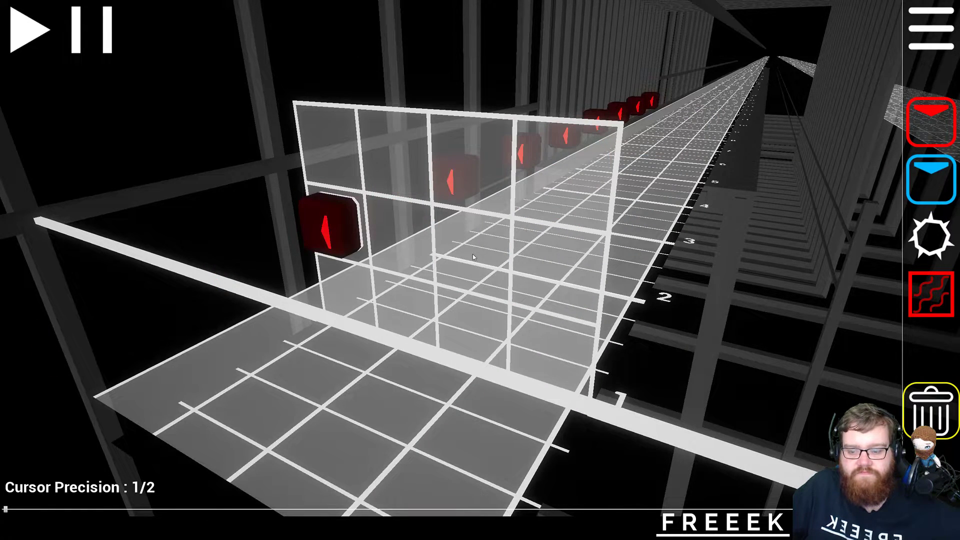
- With cursor precision 1/1, place red downward notes on every beat from 1 to 8 in the bottom row, second lane
ctrl+scroll(473, 254, down, 2)
key(1)
key(4)
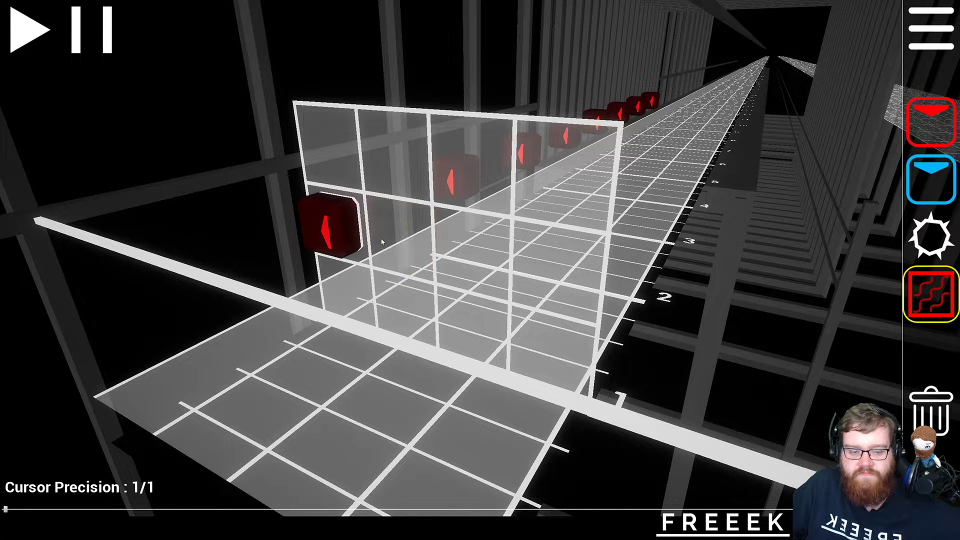
key(1)
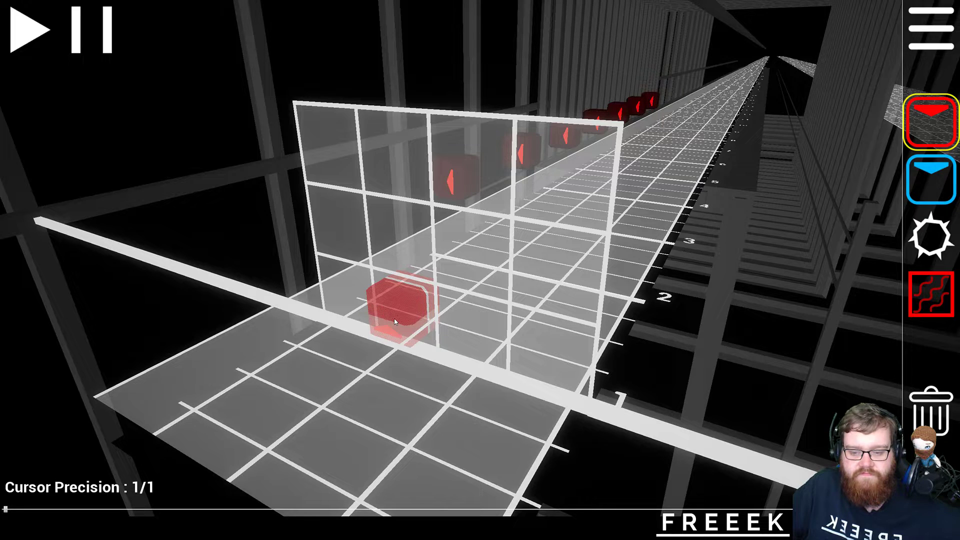
scroll(405, 323, up, 1)
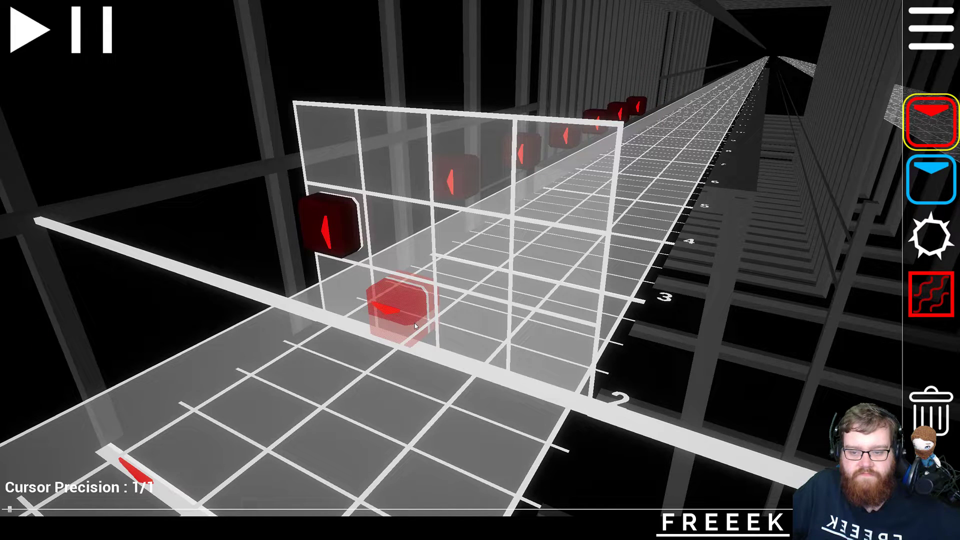
scroll(415, 324, up, 1)
click(415, 323)
scroll(415, 323, up, 1)
click(415, 323)
scroll(415, 326, up, 3)
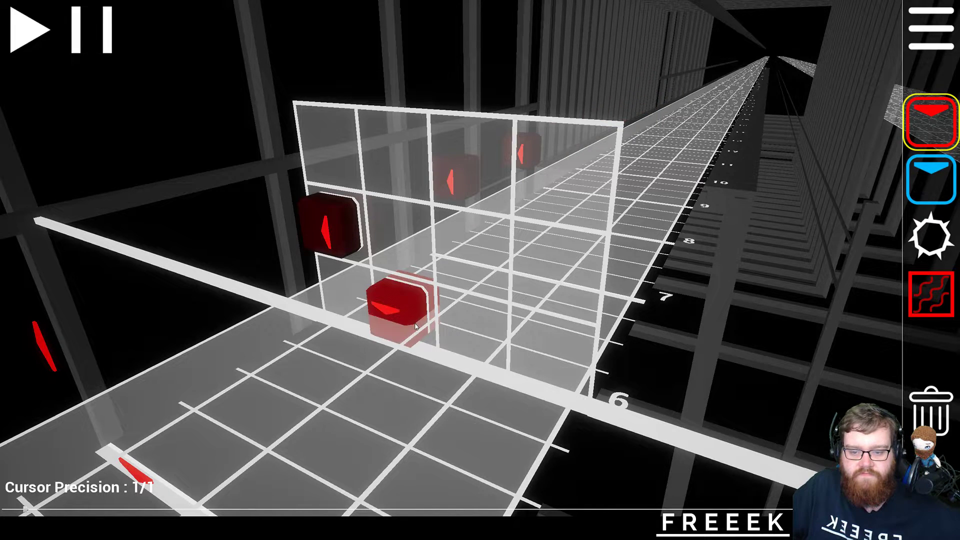
- Delete the old red sideways notes, and place a blue downward note beside the red one at beat 1
key(5)
scroll(340, 227, down, 4)
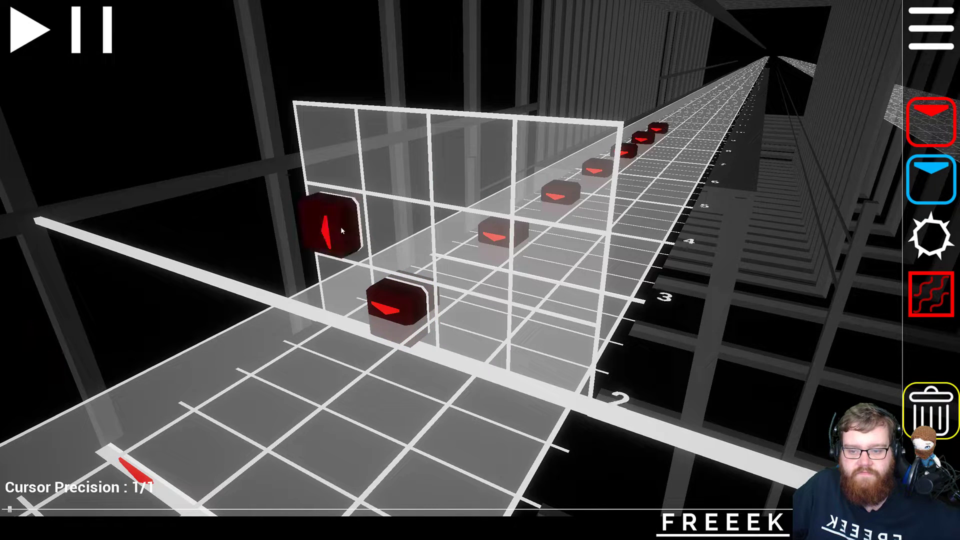
click(341, 227)
scroll(341, 227, down, 1)
key(2)
click(441, 357)
- Place red dot notes in the middle row's left lane at beats 1.5, 3.5, 5.5 and 7.5
scroll(442, 357, up, 1)
ctrl+scroll(441, 356, down, 1)
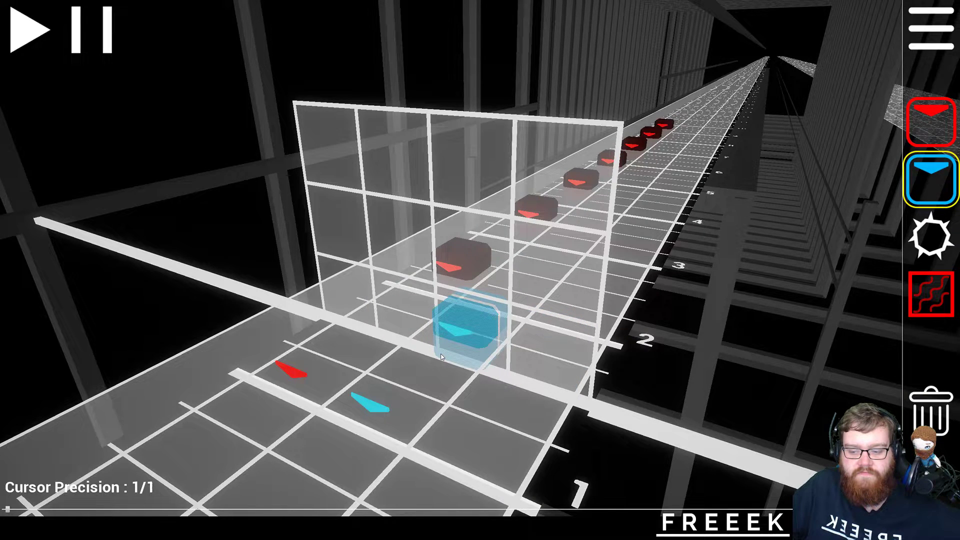
key(1)
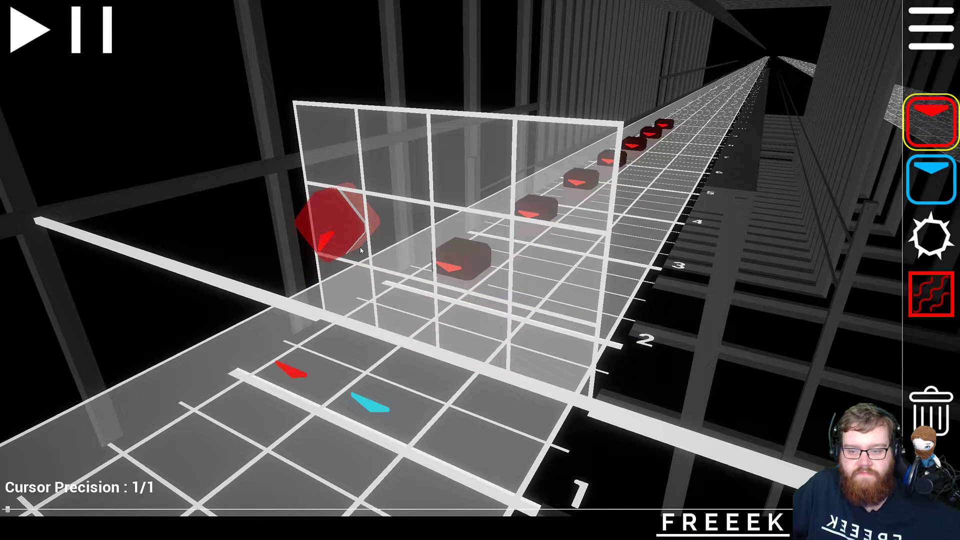
scroll(362, 250, up, 4)
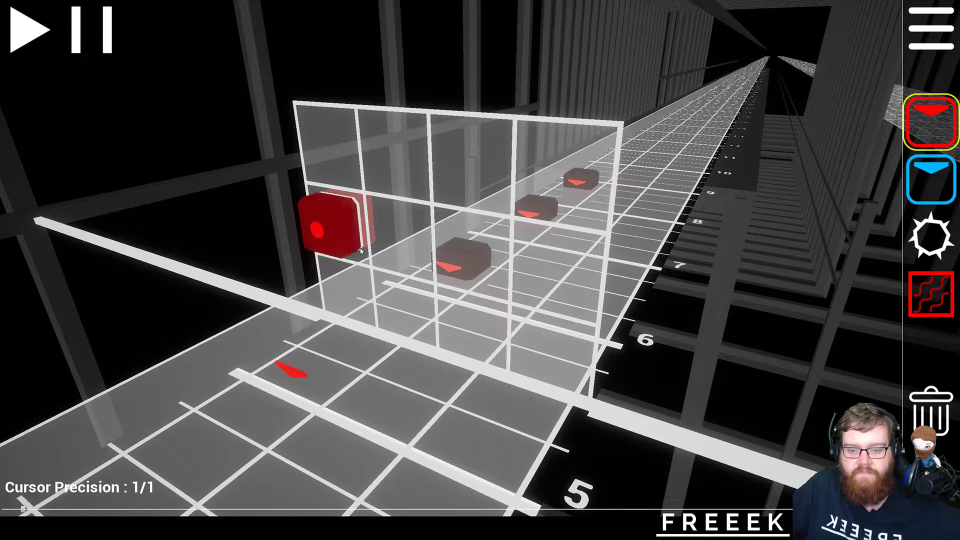
scroll(361, 250, up, 2)
click(361, 250)
scroll(361, 250, down, 7)
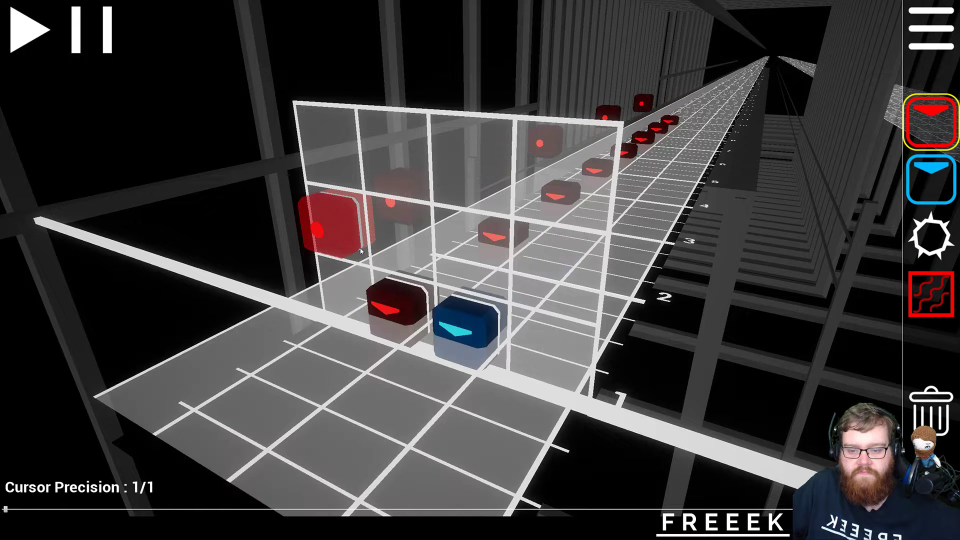
key(2)
scroll(541, 271, up, 1)
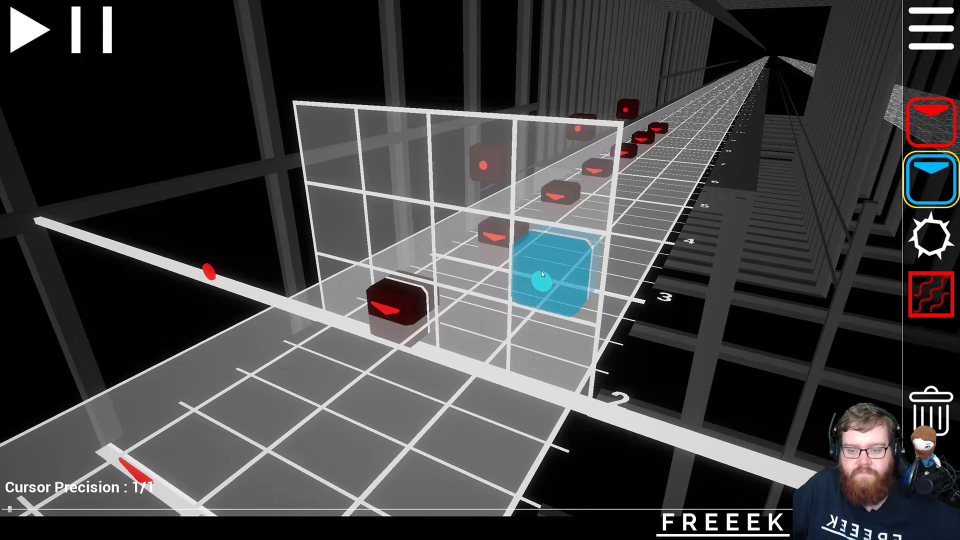
scroll(541, 271, down, 1)
ctrl+scroll(541, 271, down, 1)
click(541, 271)
scroll(541, 271, up, 1)
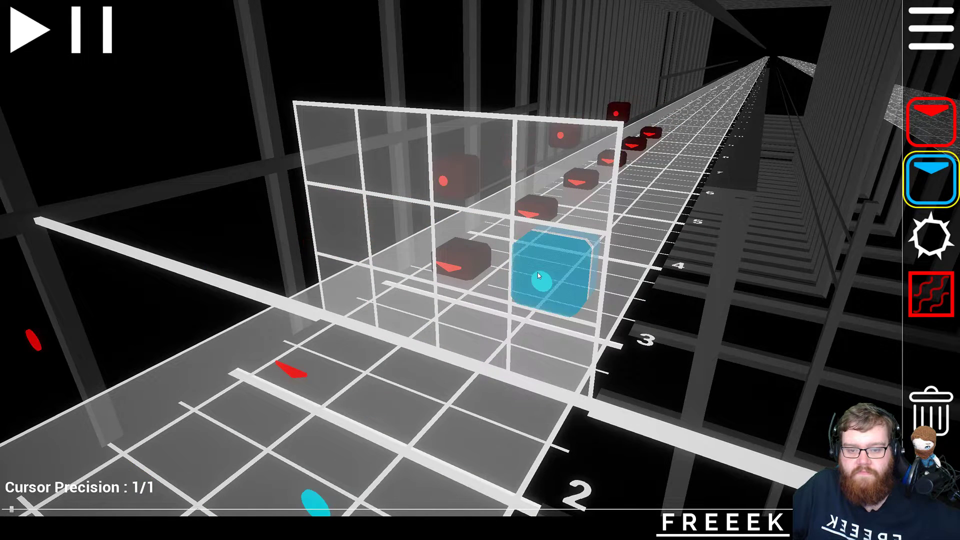
scroll(538, 273, down, 1)
key(5)
click(536, 273)
key(1)
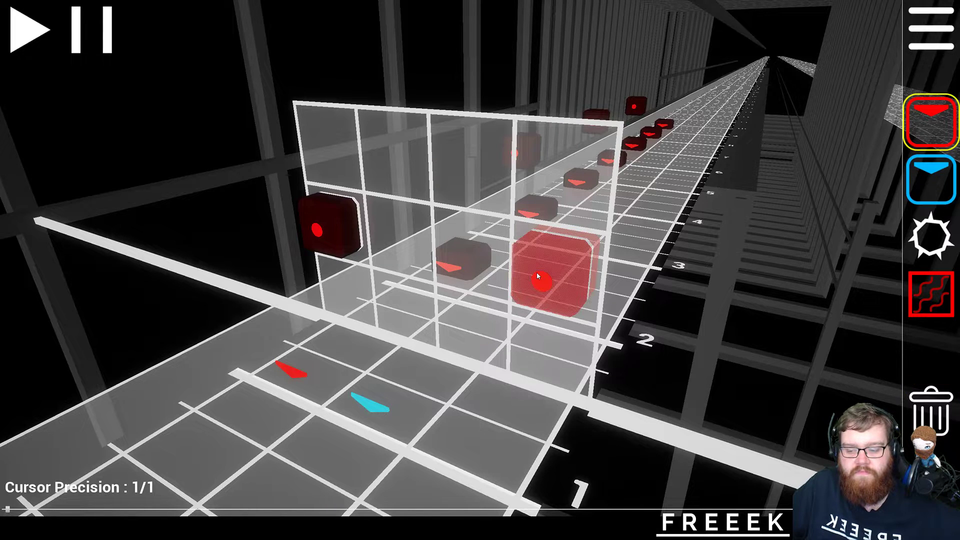
- Place blue dot notes in the middle row's right lane at beats 2.5, 4.5, 6.5 and 8.5
key(2)
scroll(536, 273, up, 1)
click(537, 273)
scroll(537, 273, up, 2)
click(537, 273)
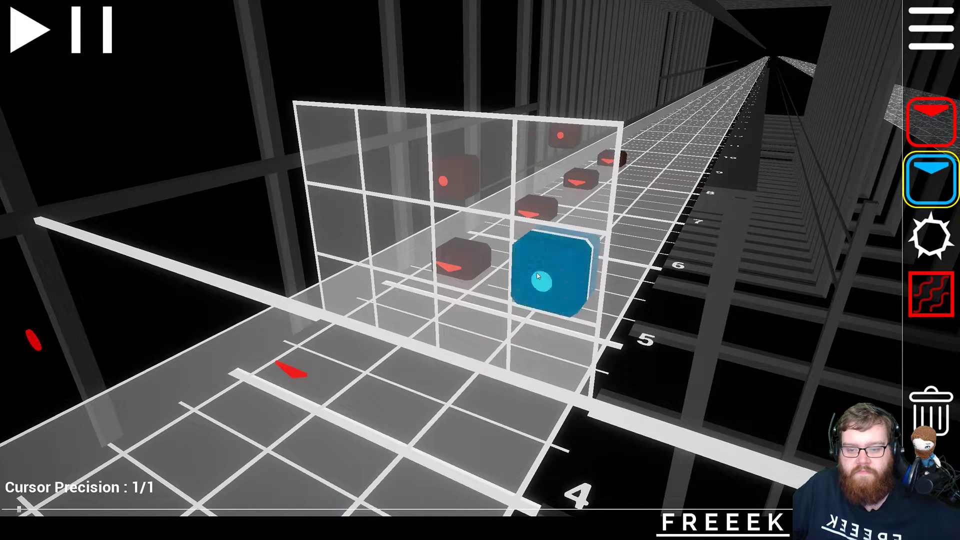
scroll(536, 273, up, 2)
click(536, 272)
scroll(536, 272, up, 2)
click(536, 272)
- Place blue downward notes in the bottom row's third lane on every beat from 2 to 8, beside the red ones
scroll(536, 272, down, 5)
scroll(536, 272, down, 2)
key(1)
key(a)
right_drag(536, 273, 467, 274)
key(2)
scroll(466, 274, up, 1)
ctrl+scroll(466, 273, up, 1)
scroll(467, 274, down, 1)
ctrl+scroll(467, 275, down, 1)
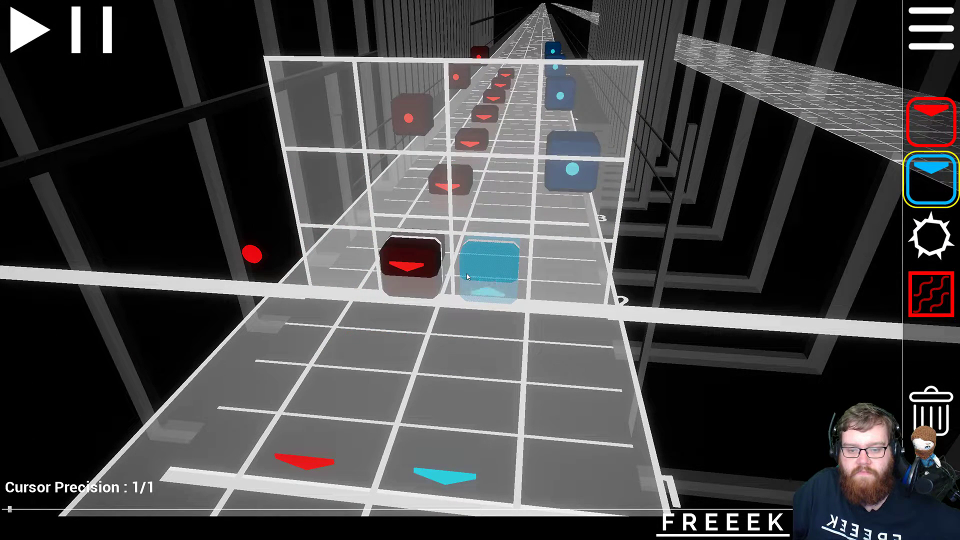
click(466, 274)
scroll(467, 274, up, 5)
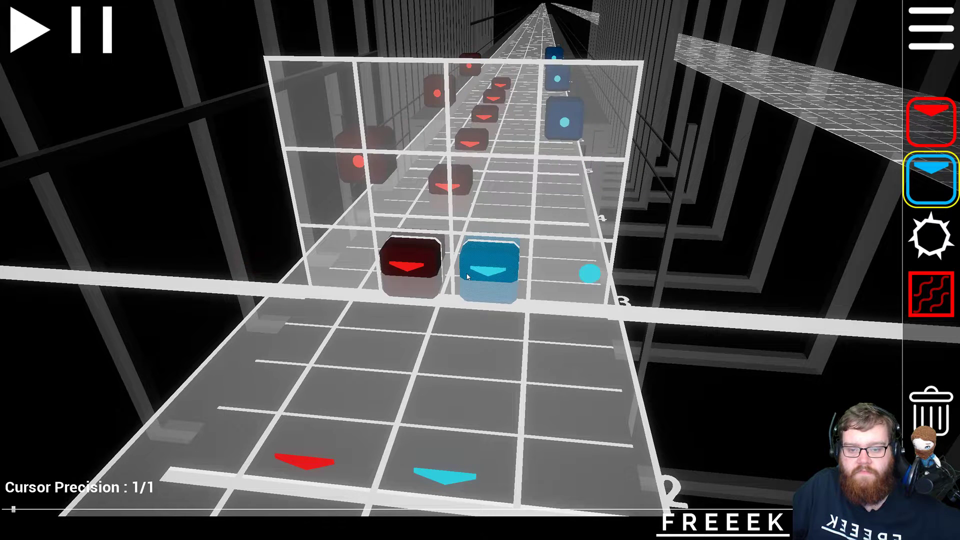
click(469, 278)
scroll(469, 278, up, 1)
click(469, 278)
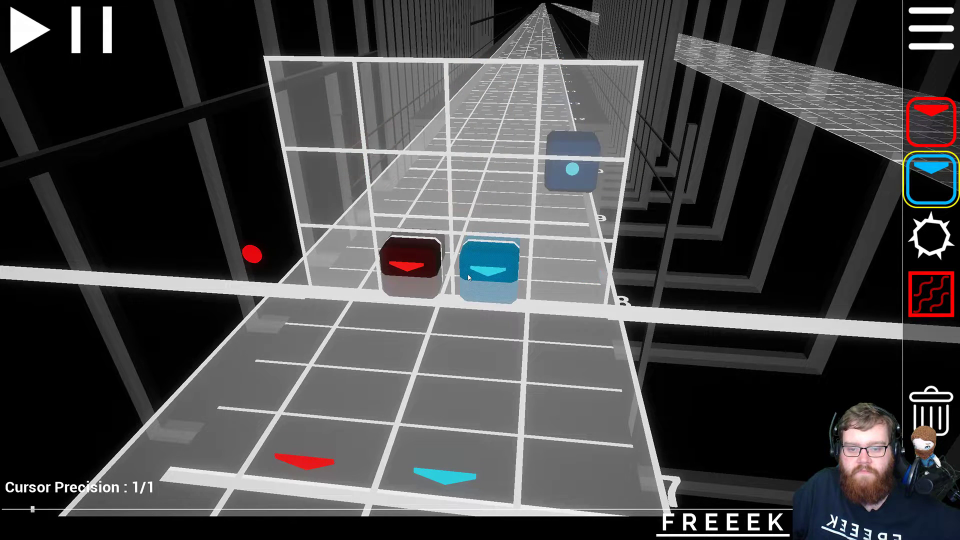
- Return to beat 0 and play back the new on-beat and half-beat pattern twice
key(Home)
click(51, 44)
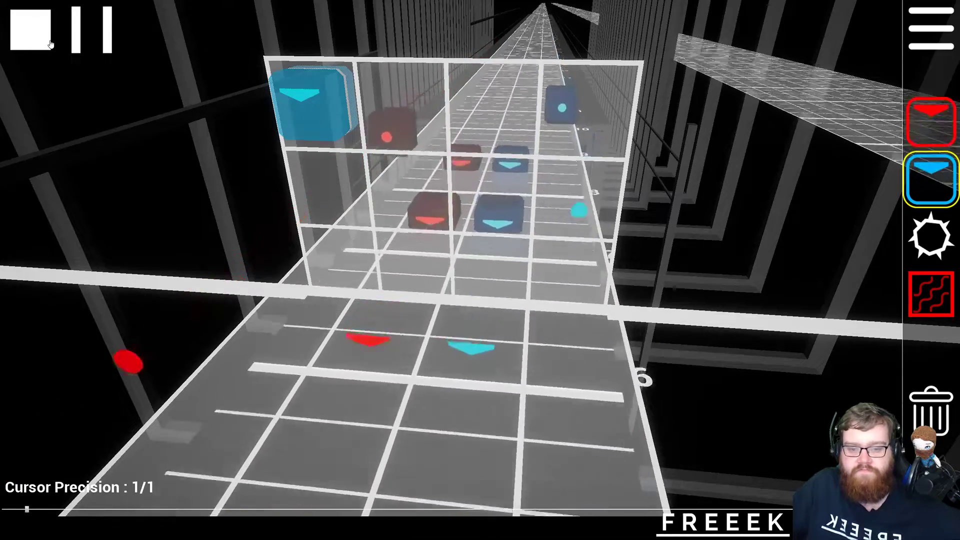
click(50, 44)
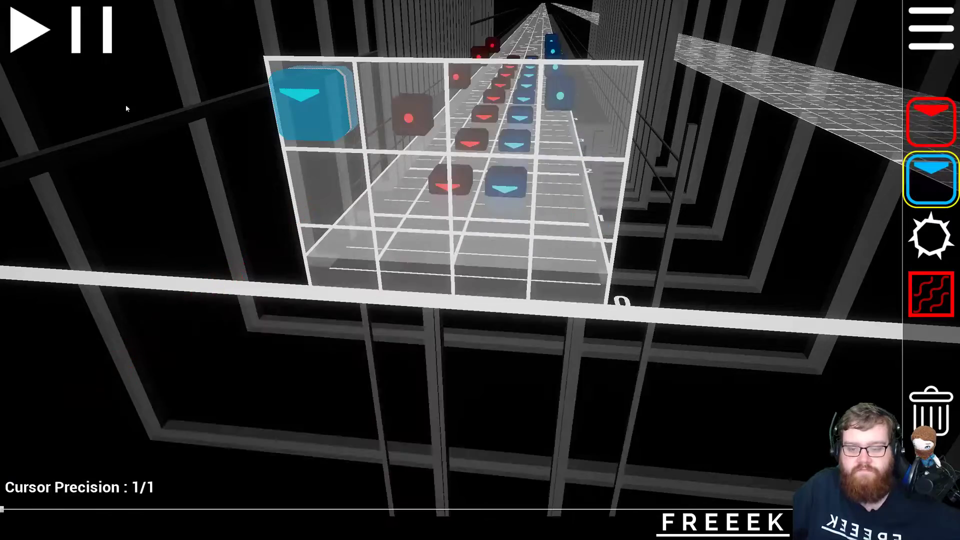
click(45, 41)
click(45, 41)
click(45, 41)
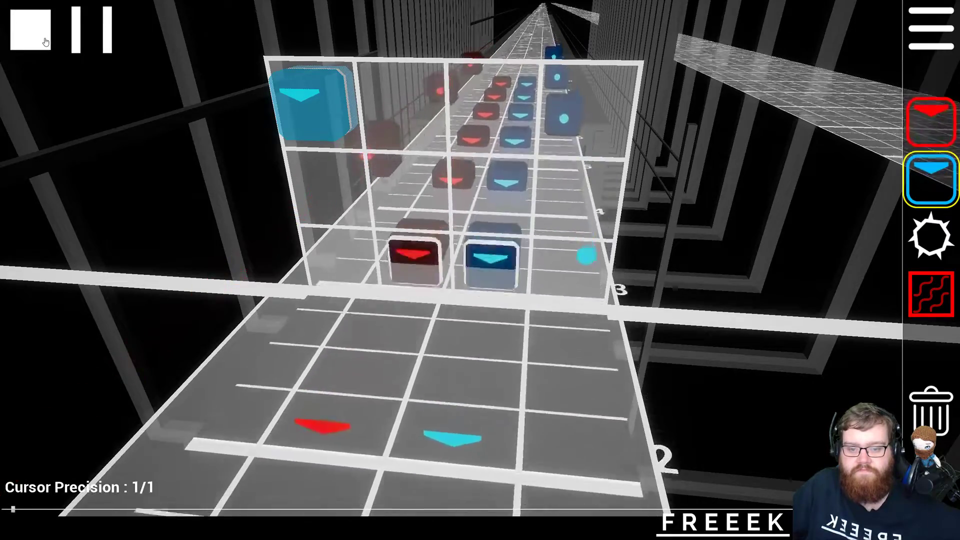
click(45, 42)
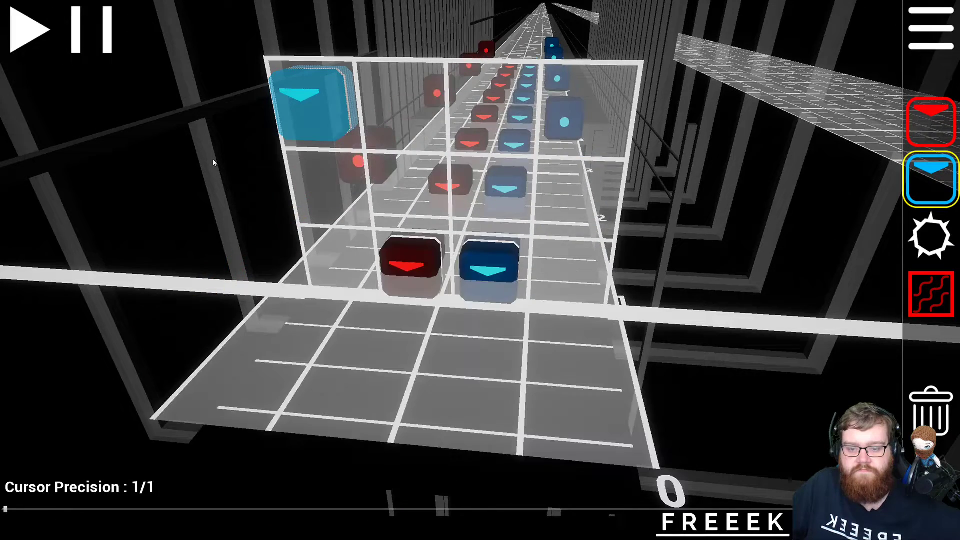
- Set the cursor precision to 1/4 and place a red dot note at beat 4.25 in the middle row, second lane
scroll(214, 162, up, 1)
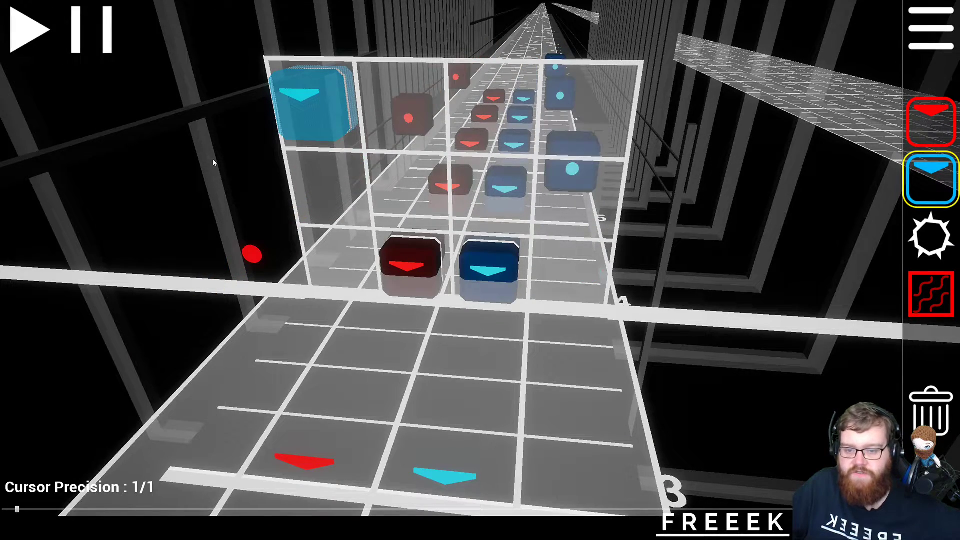
ctrl+scroll(461, 215, up, 1)
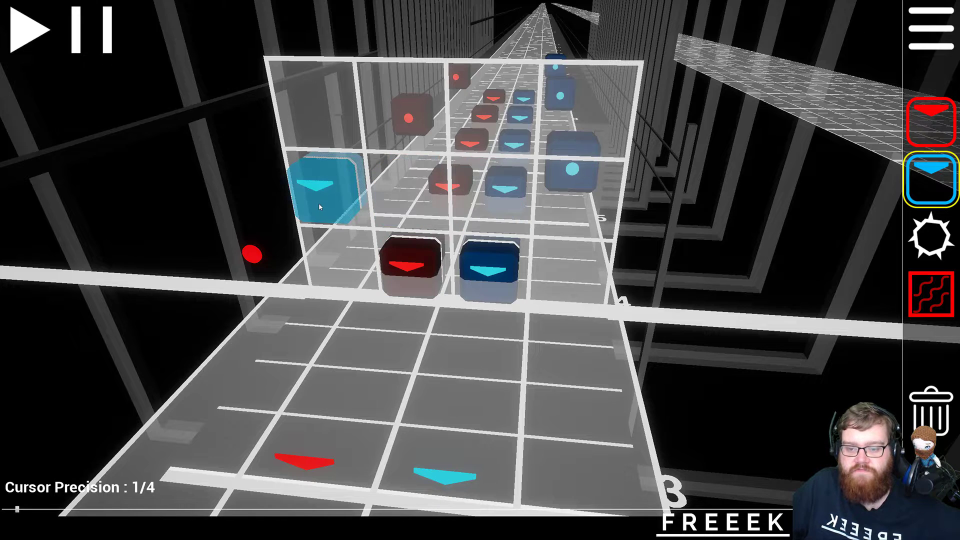
key(1)
key(d)
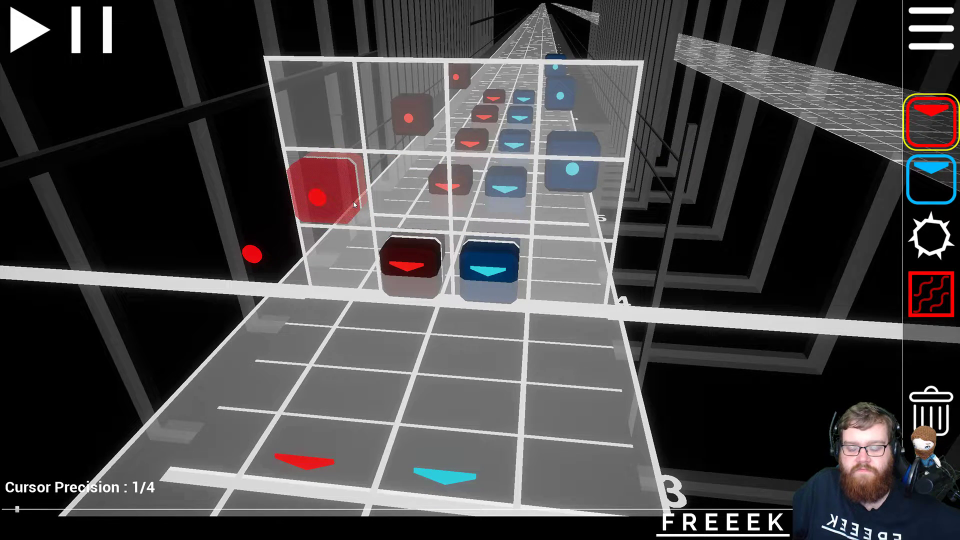
scroll(354, 205, up, 1)
scroll(429, 218, down, 4)
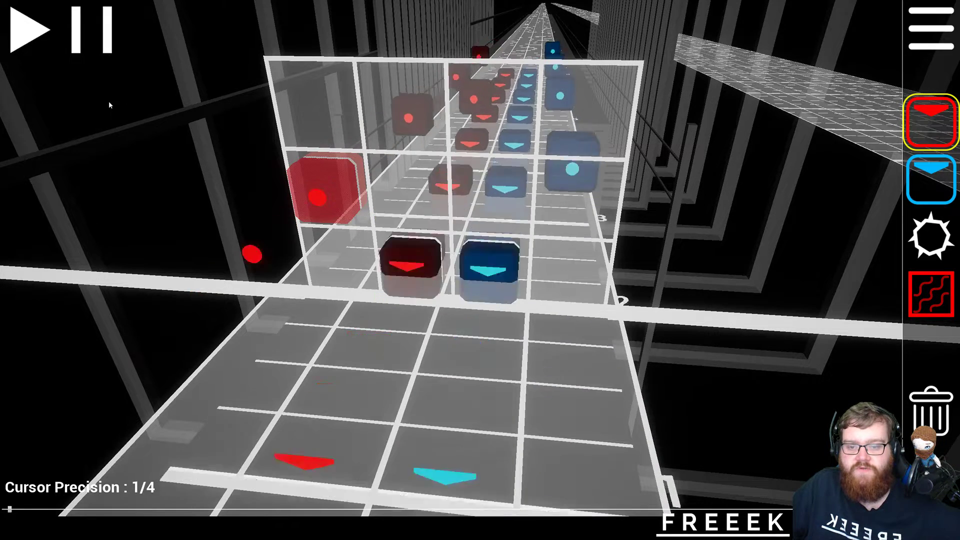
- Place another red dot note at beat 8.25 in the middle row, second lane
scroll(112, 106, up, 3)
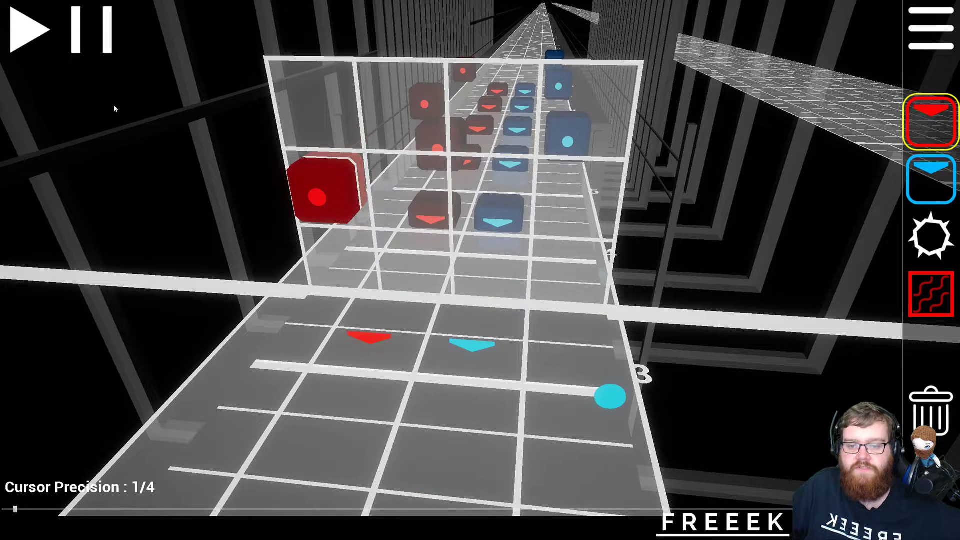
scroll(115, 109, up, 10)
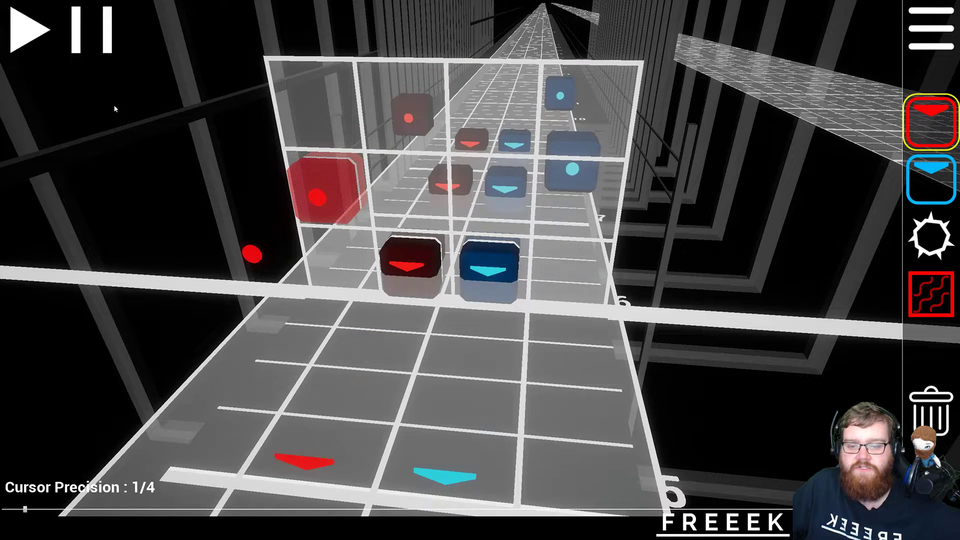
scroll(115, 108, up, 4)
scroll(115, 109, down, 4)
scroll(115, 108, up, 8)
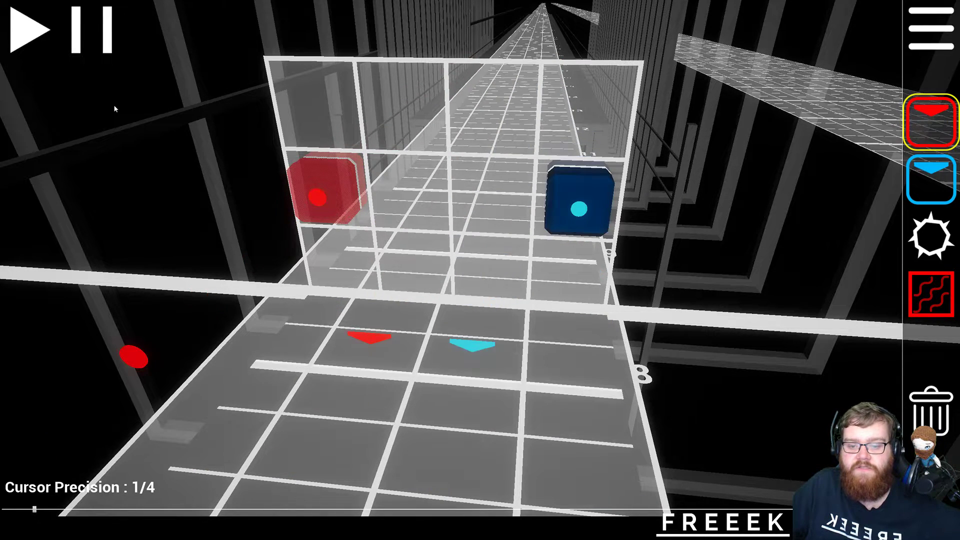
scroll(115, 109, down, 1)
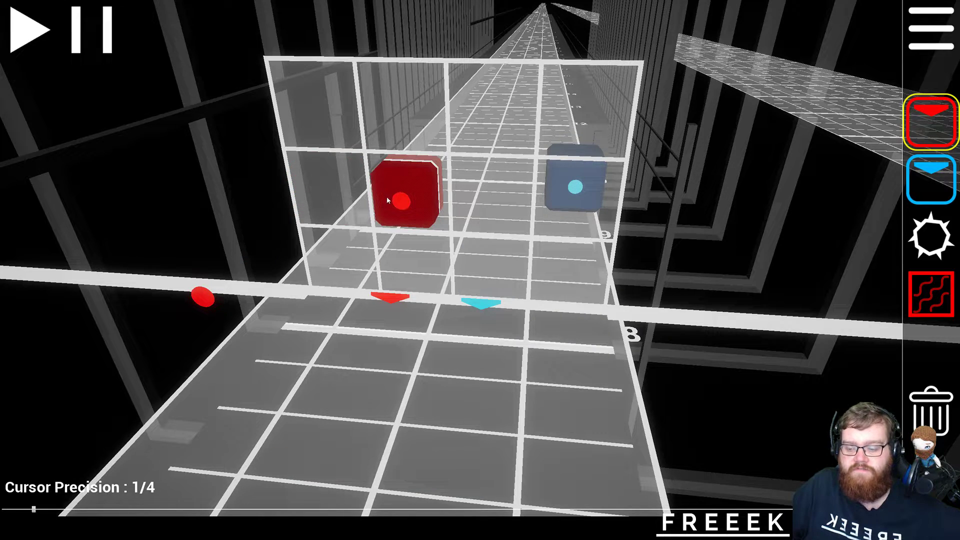
- Set the cursor precision to 1/2, return to beat 0 and play the pattern with the two added red dot notes
ctrl+scroll(392, 206, up, 1)
scroll(392, 205, down, 16)
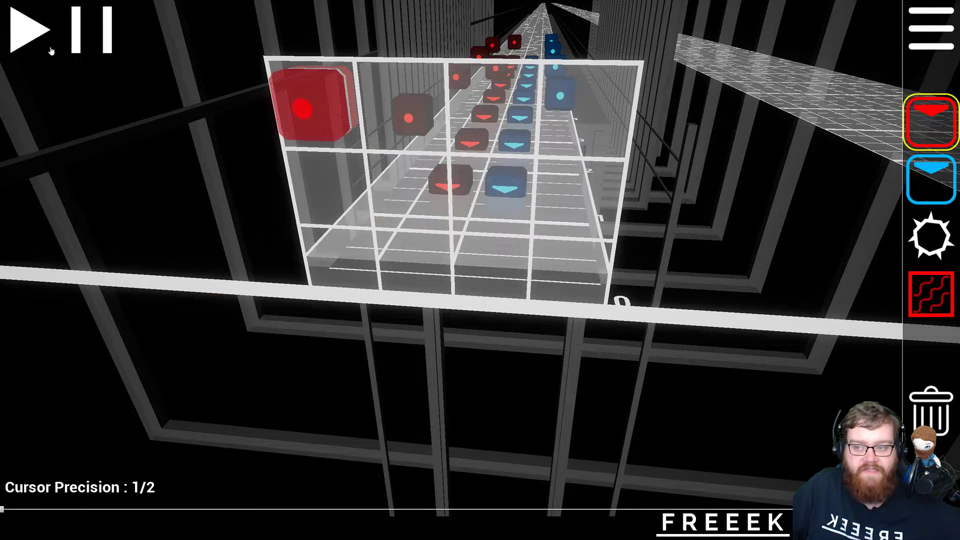
click(44, 35)
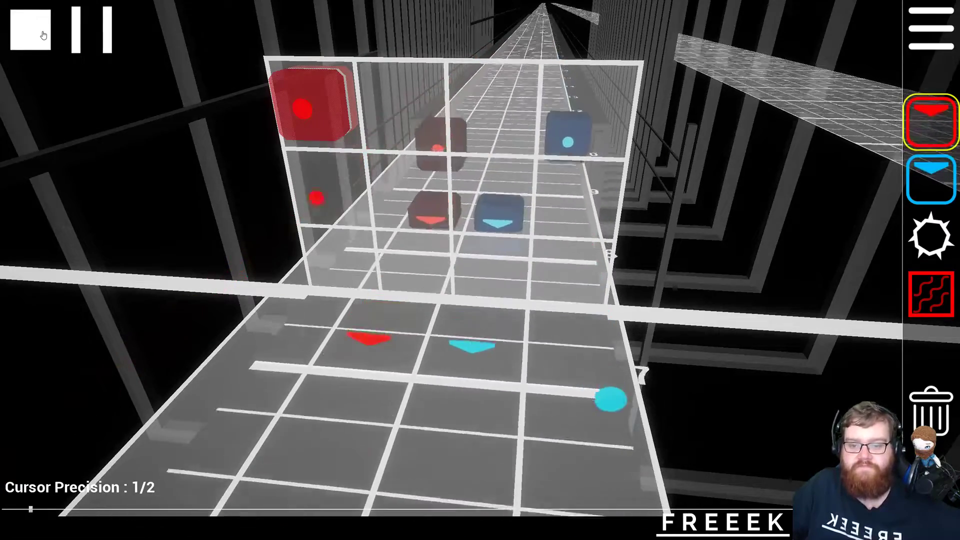
click(43, 35)
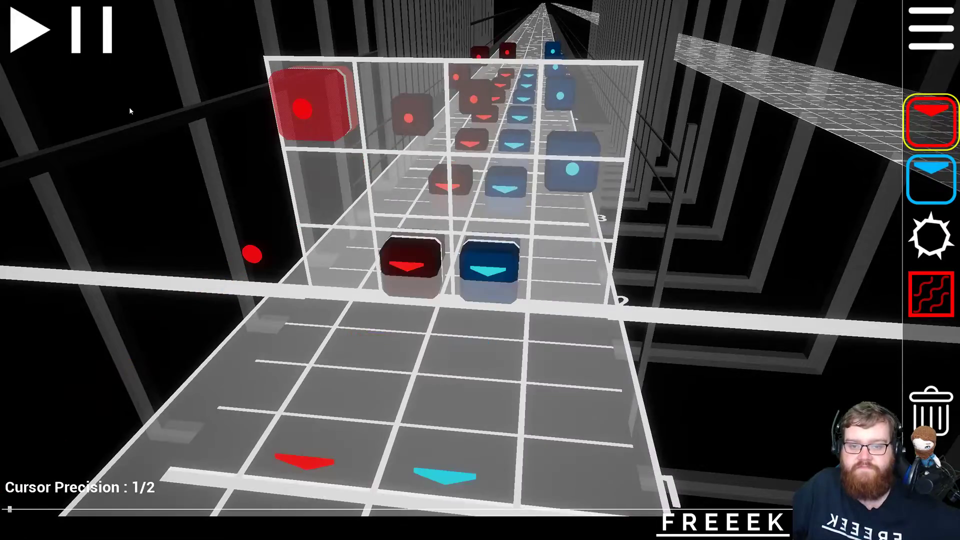
- Place pairs of red and blue down-arrow notes at beats 9 and 10 in the bottom row, second and third lanes
scroll(132, 112, up, 2)
key(d)
right_drag(131, 112, 45, 140)
right_drag(450, 240, 563, 254)
key(2)
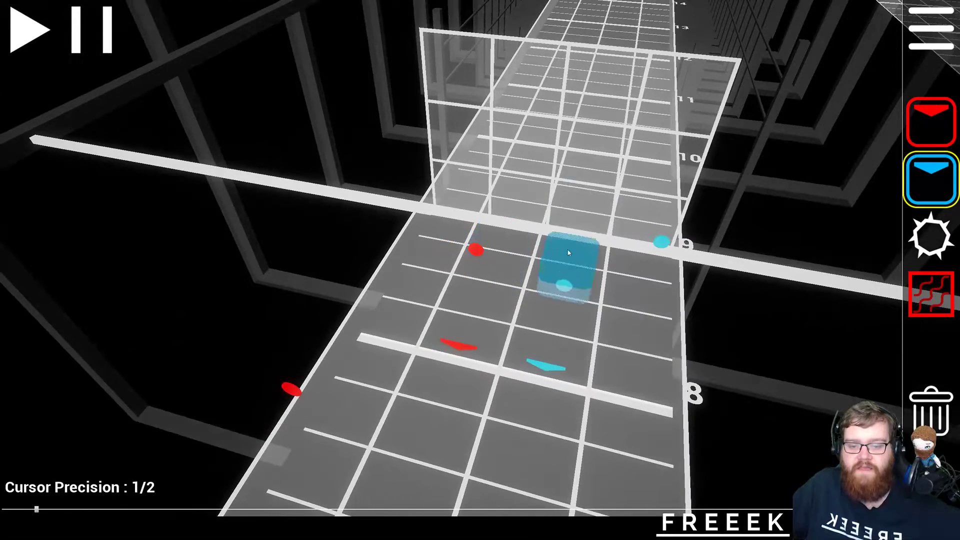
click(565, 221)
key(1)
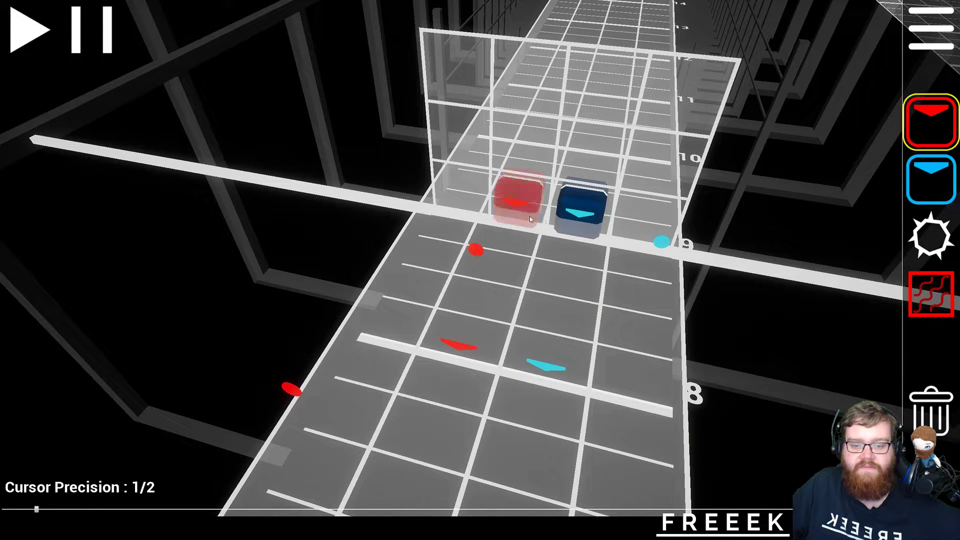
scroll(529, 218, up, 2)
click(530, 216)
key(2)
click(555, 221)
- Set the cursor precision to 1/1 and place red down-arrow notes at beats 11 to 15 in the bottom row, second lane
key(1)
ctrl+scroll(515, 217, up, 1)
ctrl+scroll(515, 219, down, 2)
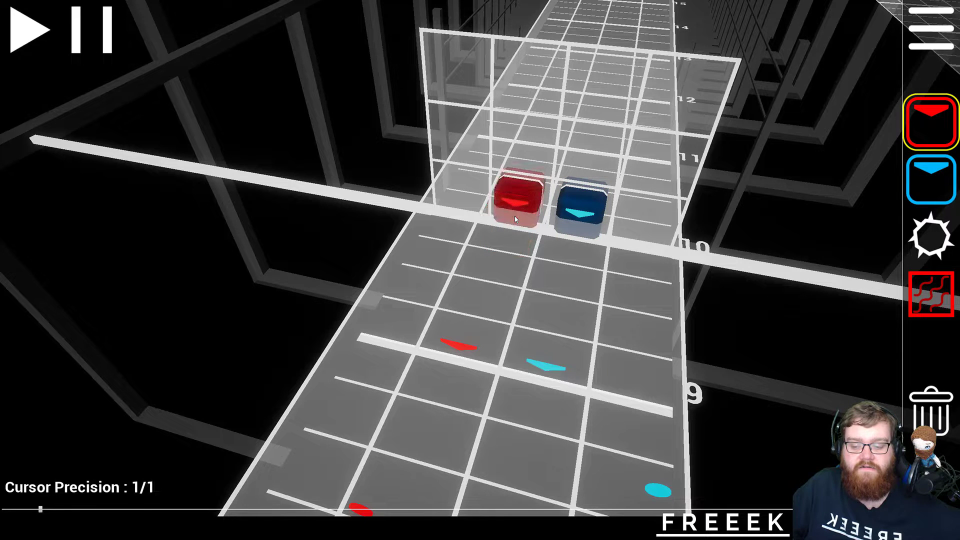
scroll(515, 219, up, 3)
click(515, 217)
scroll(516, 217, up, 1)
click(515, 217)
scroll(515, 217, up, 1)
click(515, 217)
scroll(515, 217, down, 5)
- Play back the single red notes briefly and extend their run, one per beat, from beat 16 past beat 20
click(29, 36)
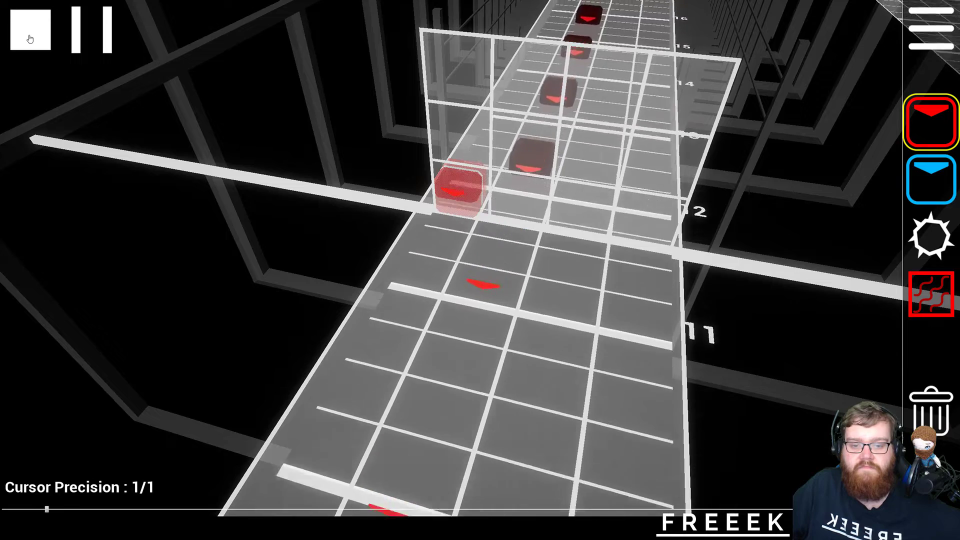
click(30, 39)
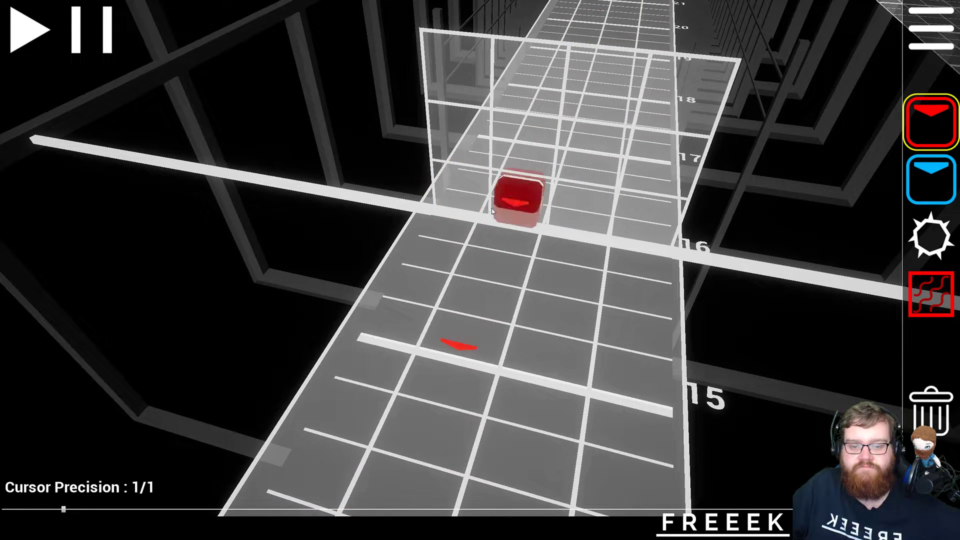
scroll(494, 210, up, 3)
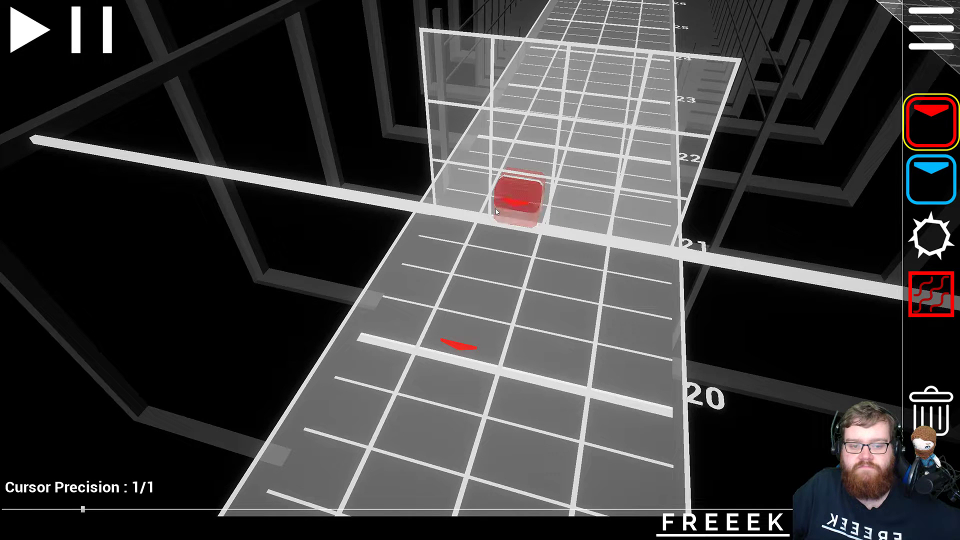
scroll(496, 208, down, 5)
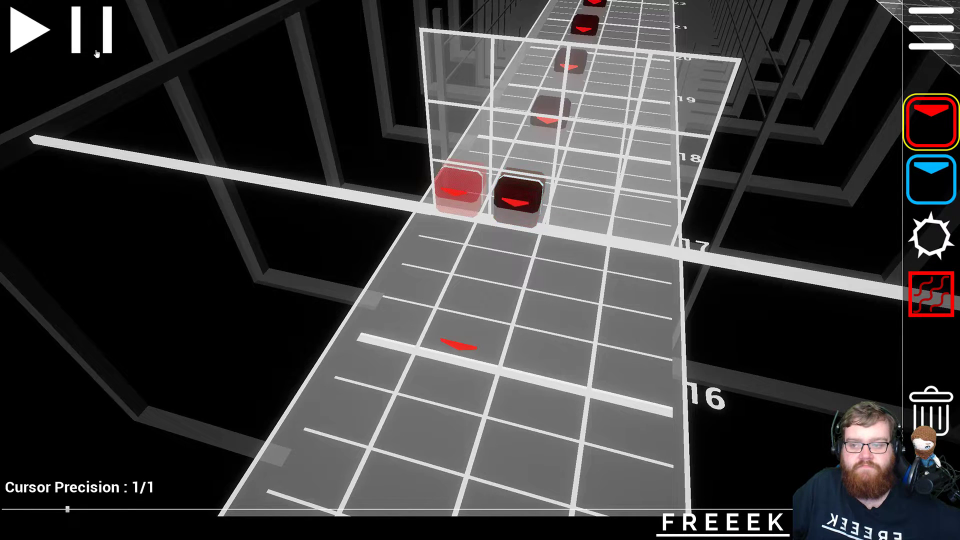
- Play back the run of single red notes twice
click(35, 45)
scroll(35, 44, down, 6)
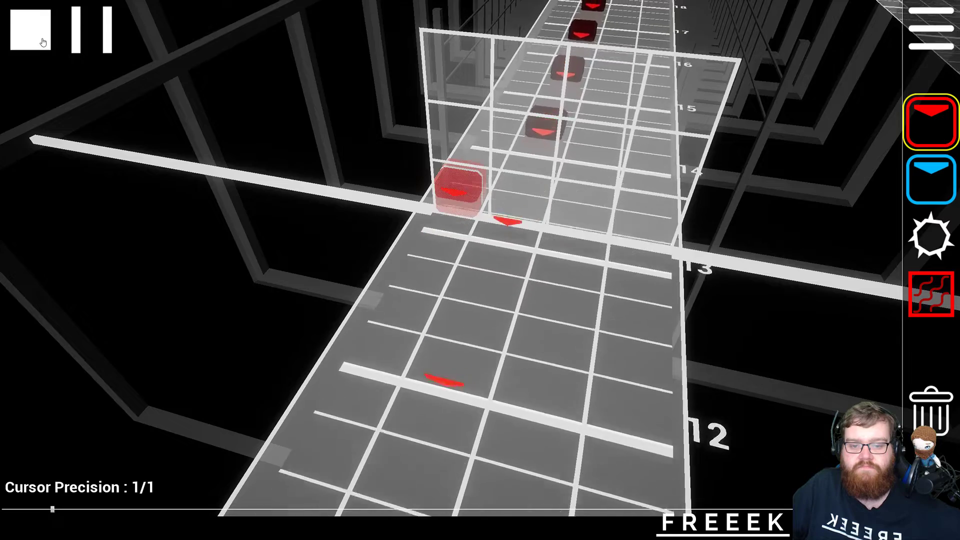
click(44, 43)
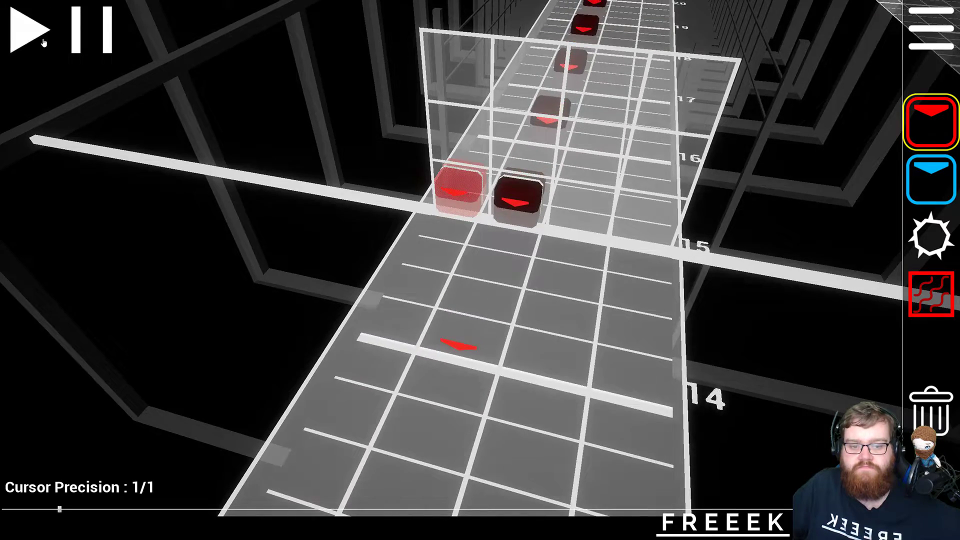
click(44, 43)
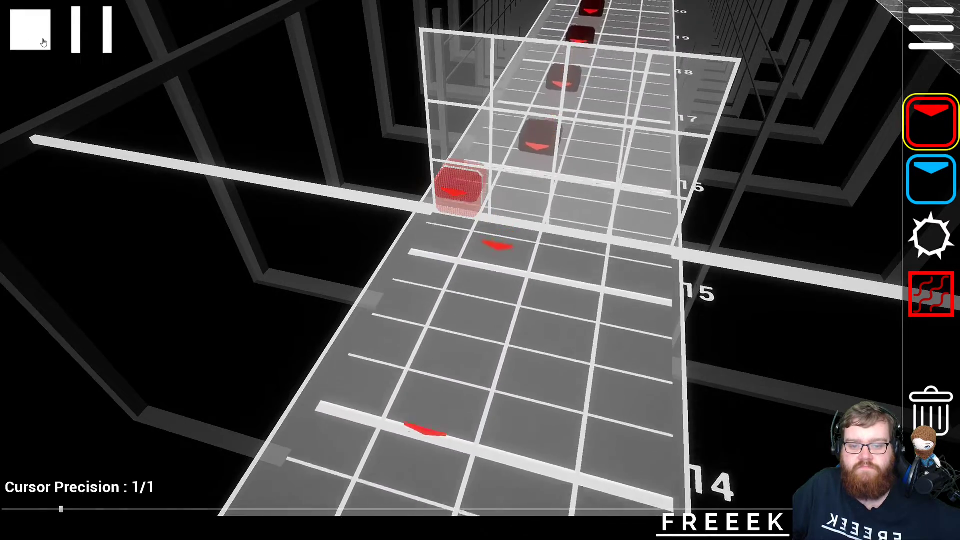
click(44, 42)
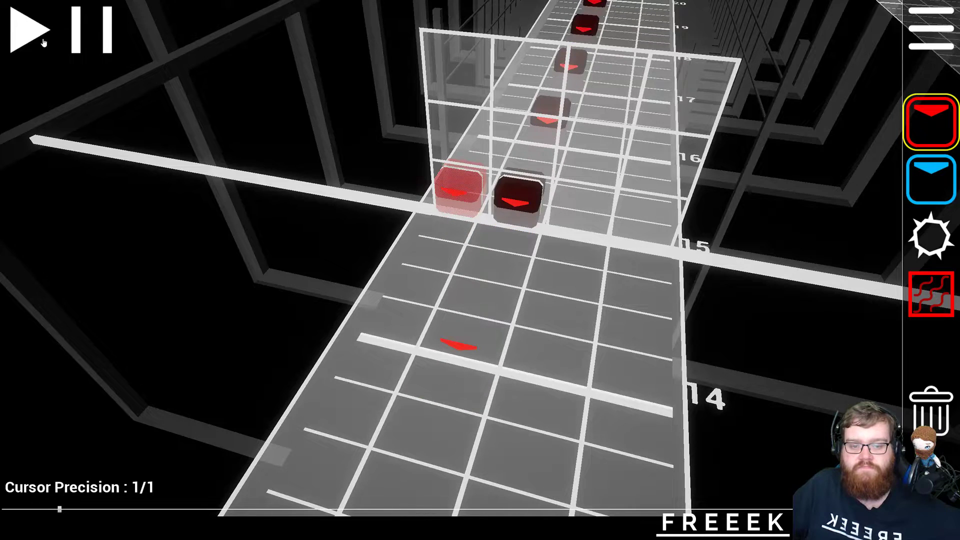
- Delete the red down-arrow notes at beats 17 to 20
key(5)
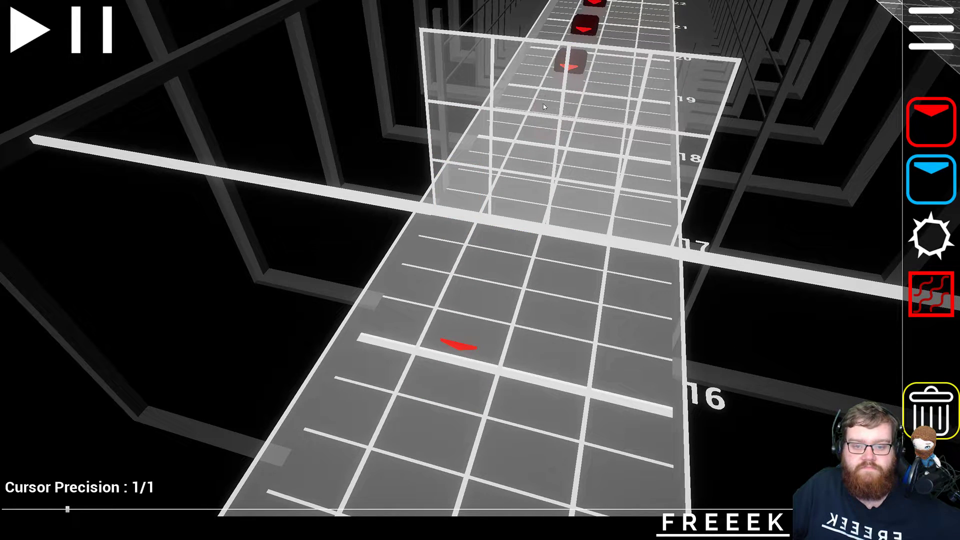
scroll(578, 42, down, 8)
scroll(558, 115, up, 2)
- Place blue down-arrow notes at beats 11 to 16 in the bottom row, third lane
key(2)
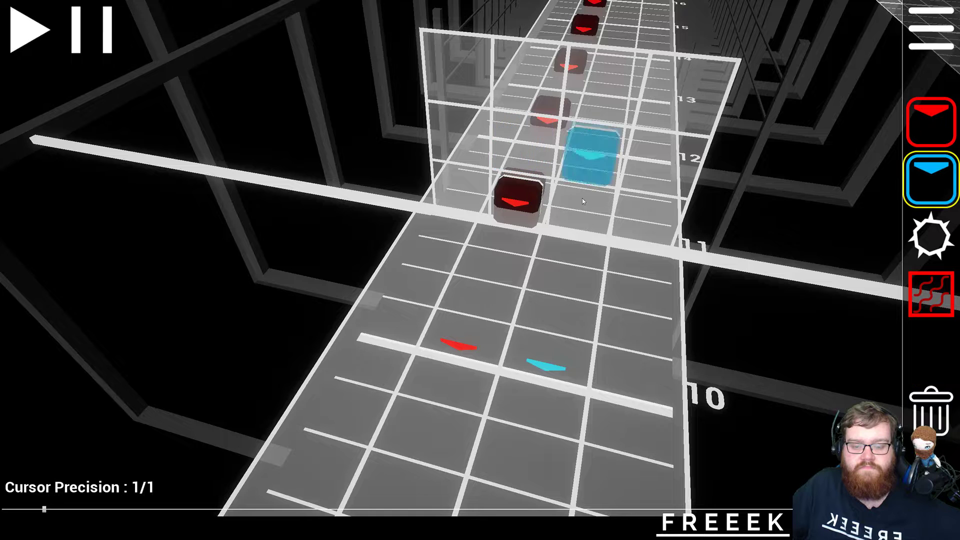
scroll(582, 232, up, 5)
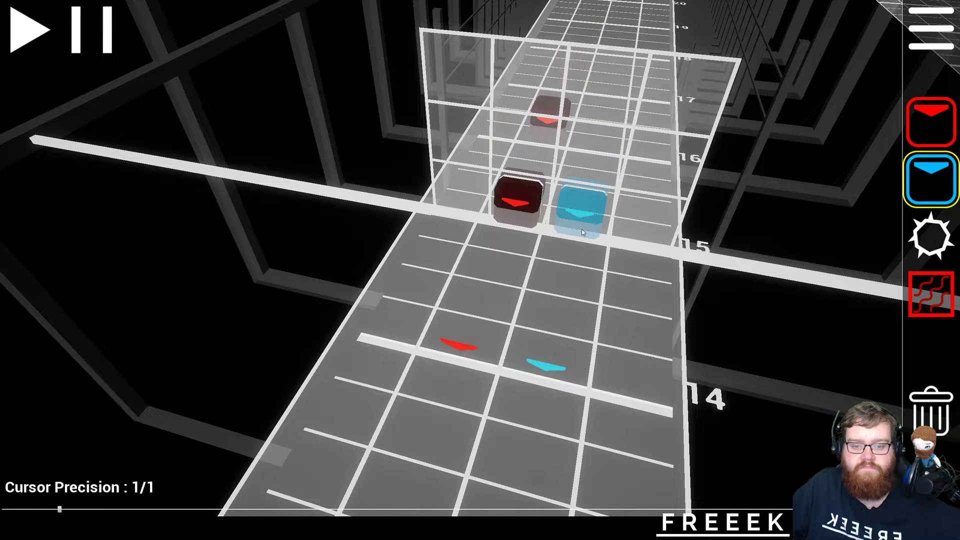
- Place blue dot notes at beats 10.5, 12.5, 14.5 and 16.5 in the middle row, fourth lane, stepping at 1/1 cursor precision
scroll(582, 229, down, 8)
ctrl+scroll(582, 229, up, 1)
key(d)
right_drag(582, 229, 483, 257)
key(a)
scroll(483, 258, up, 1)
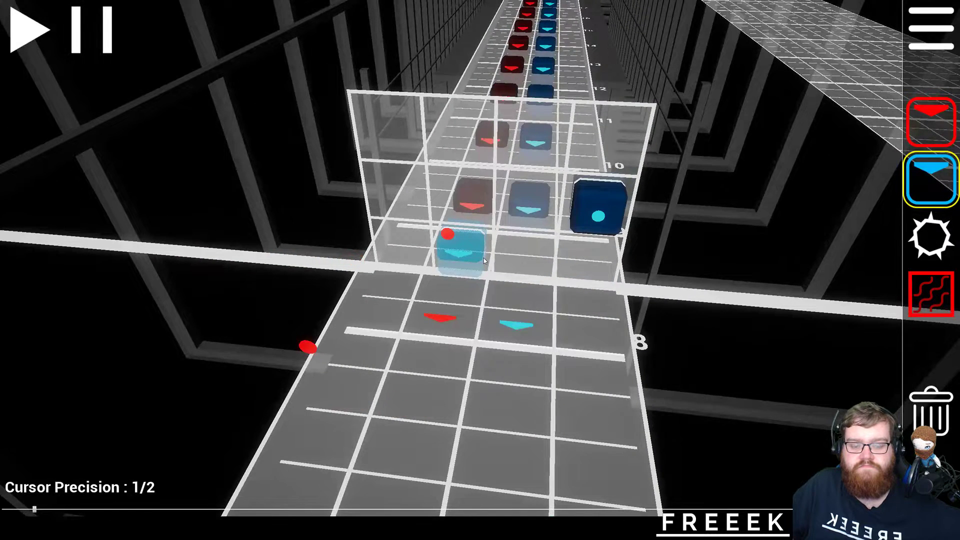
ctrl+scroll(484, 258, down, 1)
key(a+s)
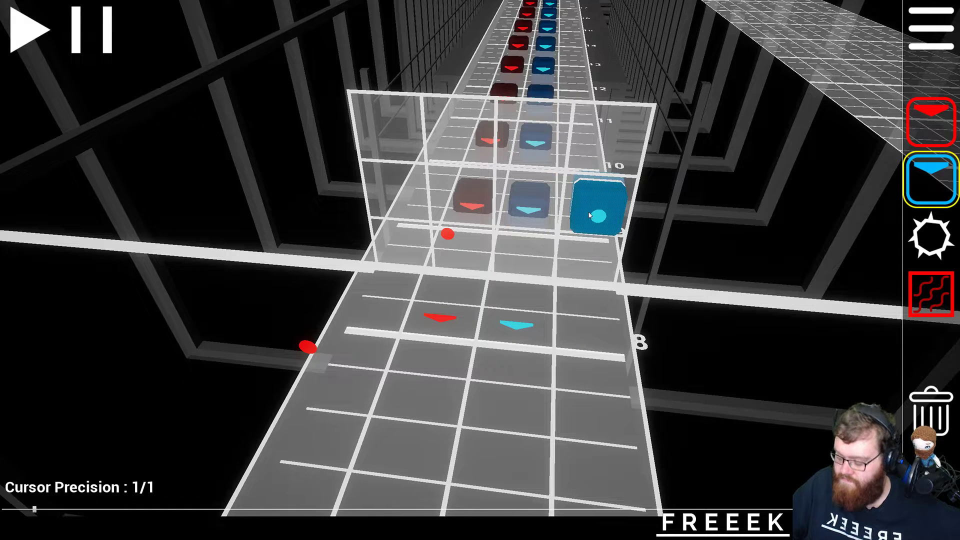
scroll(589, 215, up, 5)
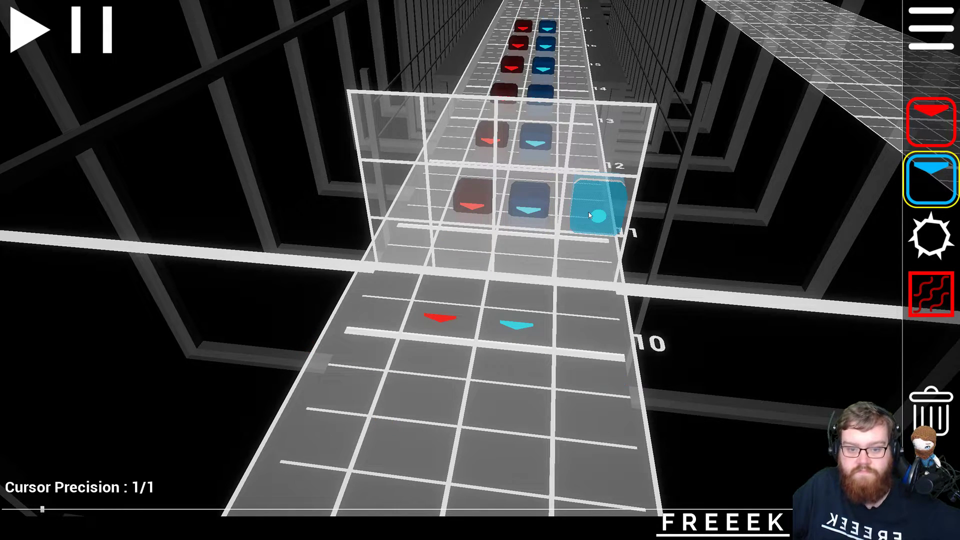
scroll(590, 215, up, 1)
click(589, 215)
scroll(589, 215, up, 2)
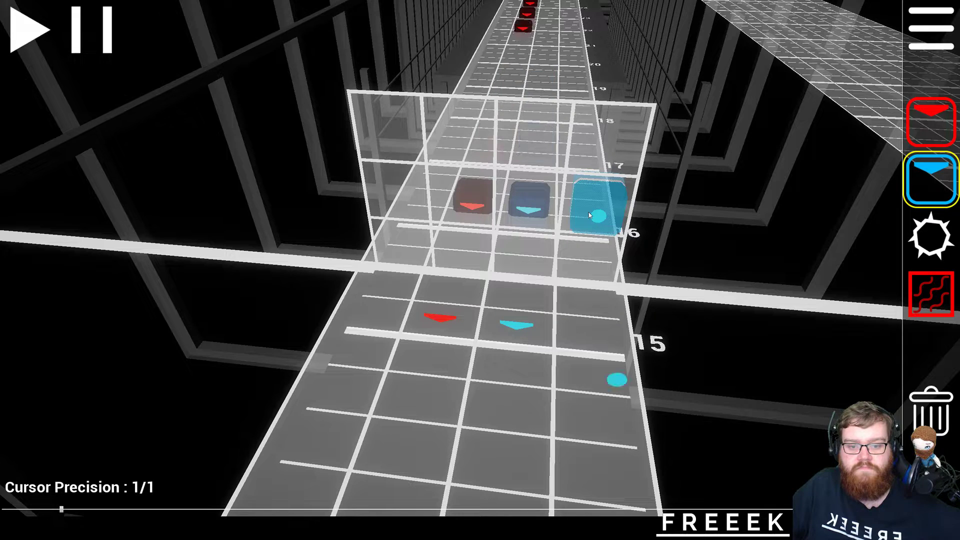
click(590, 215)
- Place red dot notes at beats 9.5, 11.5, 13.5 and 15.5 in the middle row, first lane
scroll(589, 215, down, 9)
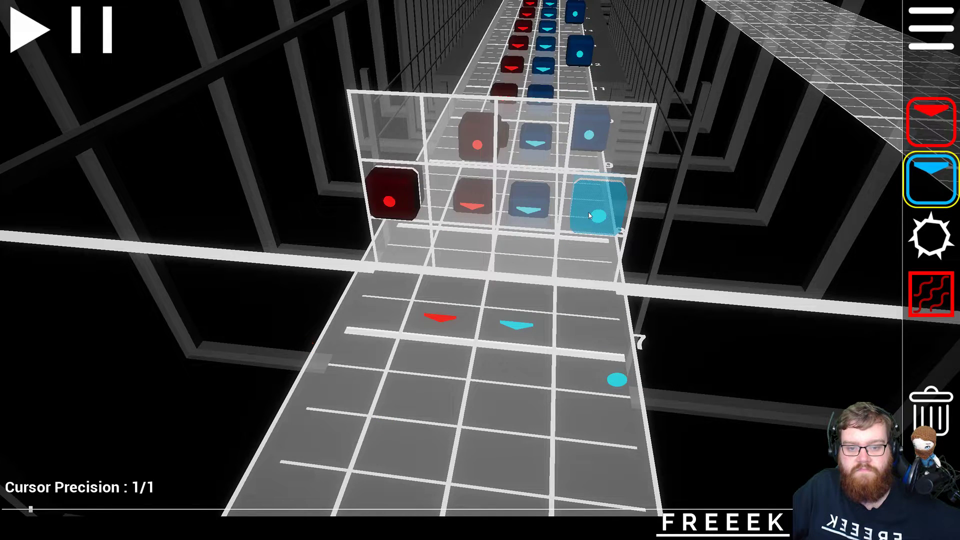
scroll(589, 216, up, 2)
key(1)
scroll(423, 201, up, 5)
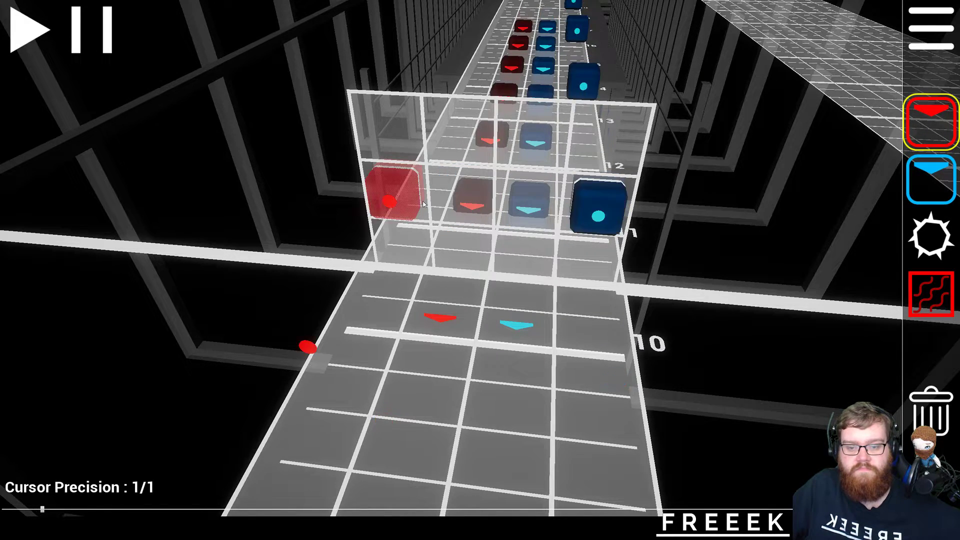
scroll(423, 201, up, 1)
click(423, 201)
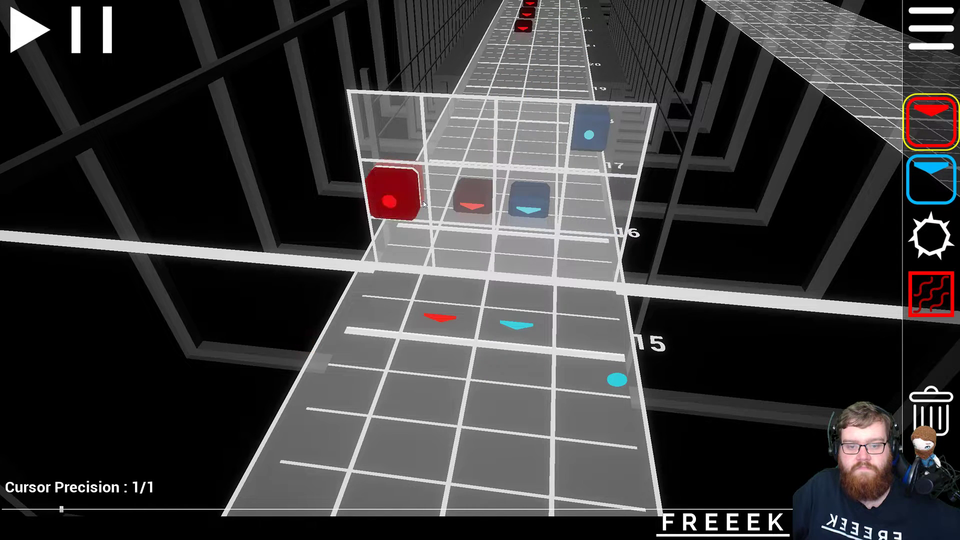
scroll(423, 201, up, 1)
scroll(424, 201, down, 2)
scroll(424, 201, up, 2)
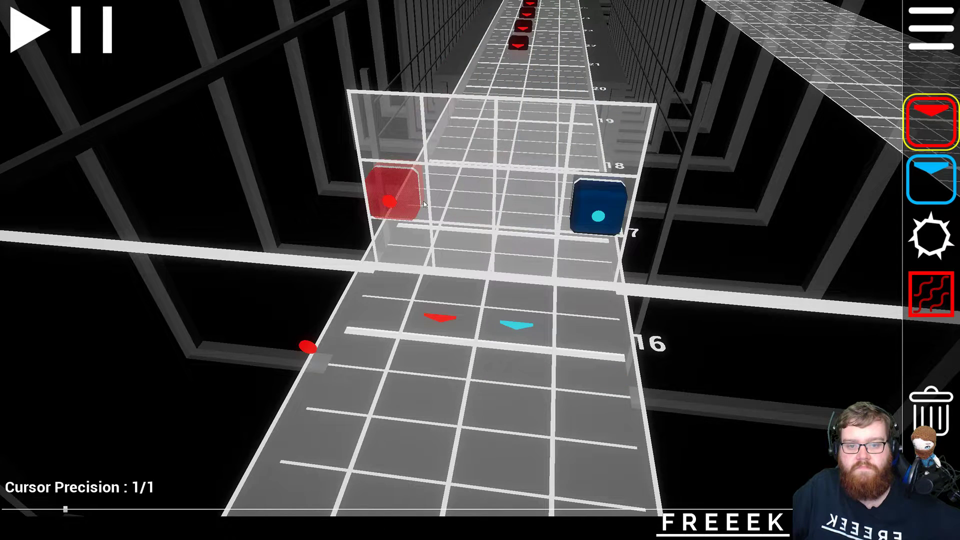
scroll(424, 201, down, 2)
- Play back the end of the extended on-beat and half-beat pattern twice
click(37, 34)
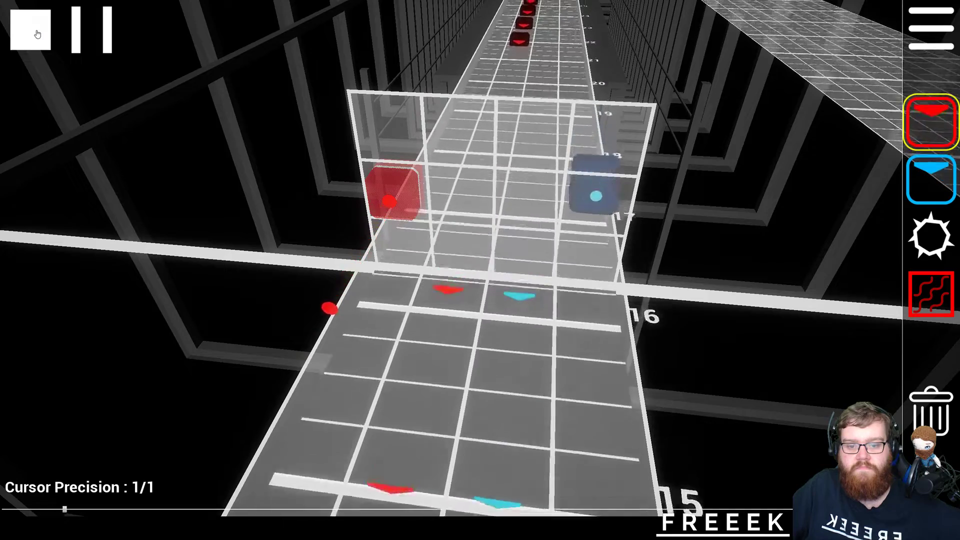
click(37, 34)
click(37, 34)
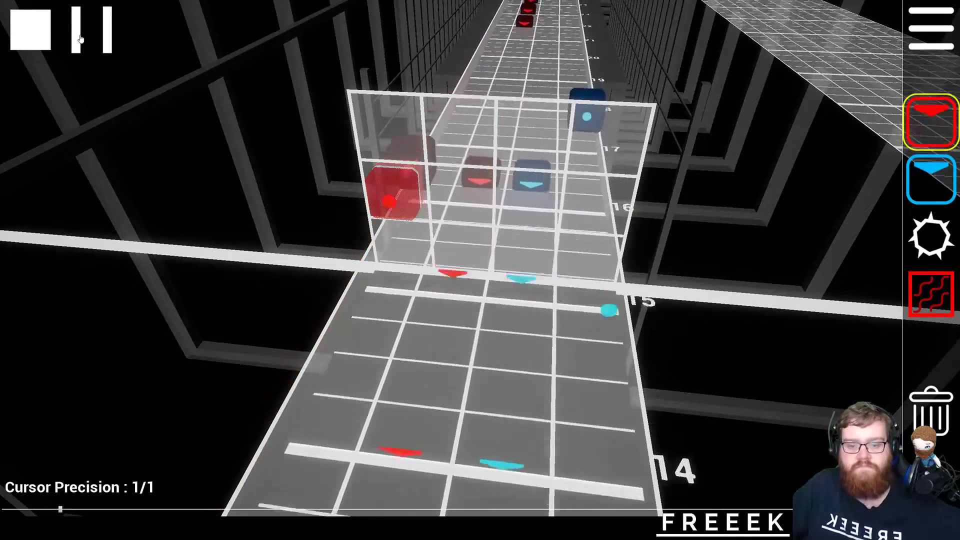
click(80, 39)
- Delete the red and blue down-arrow notes at beats 15 and 16 and the dot notes at beats 15.5 and 16.5
scroll(493, 65, down, 2)
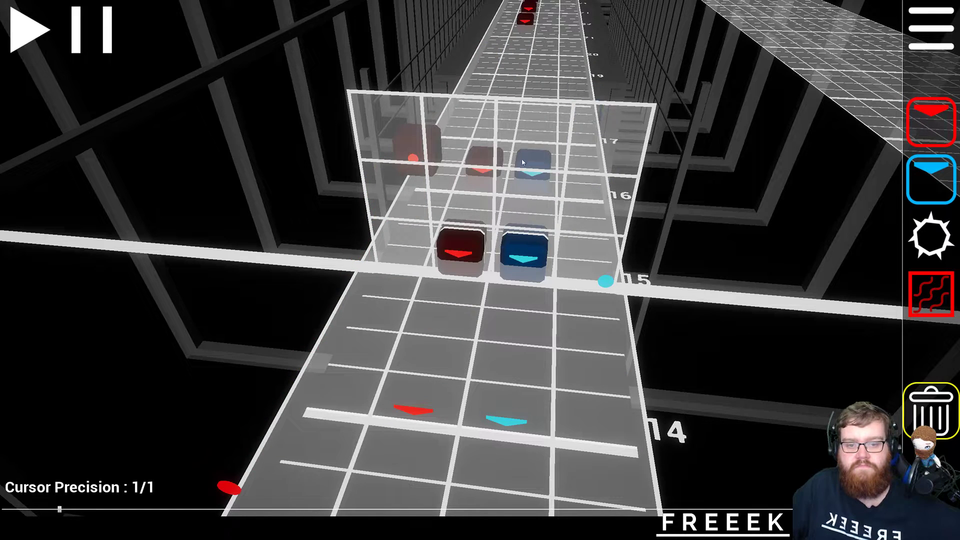
scroll(305, 179, down, 2)
scroll(304, 179, up, 2)
click(461, 246)
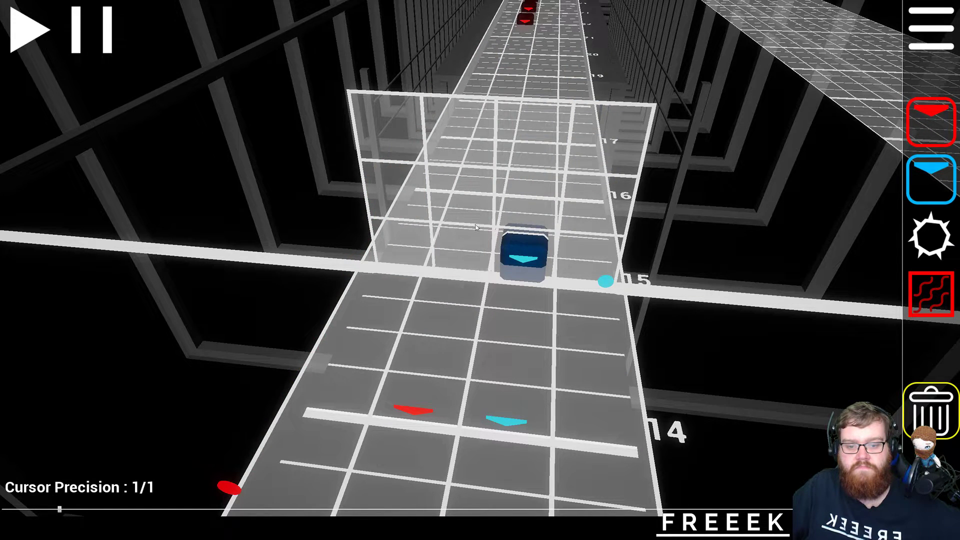
click(522, 242)
- Play back the shortened pattern from about beat 7, reselect the red note and pause
scroll(521, 242, down, 5)
click(37, 35)
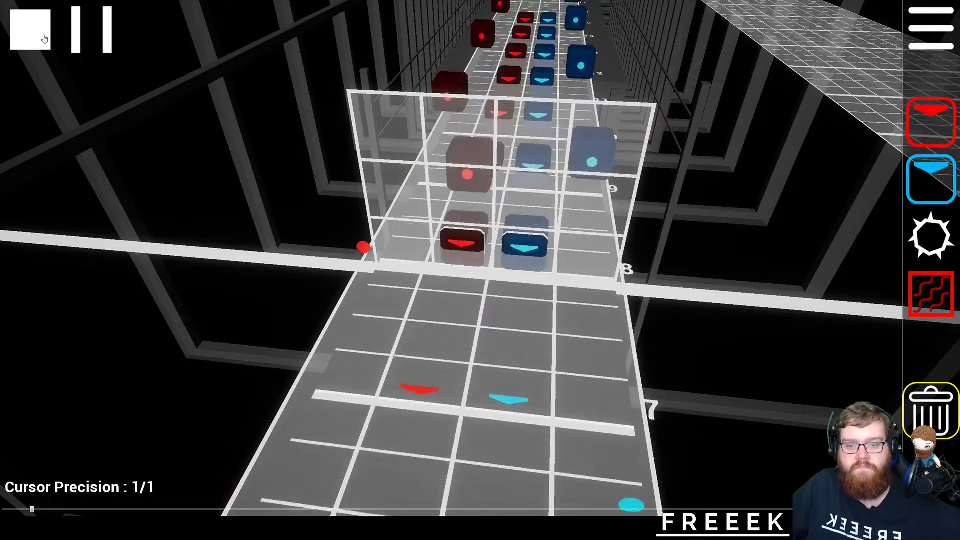
key(1)
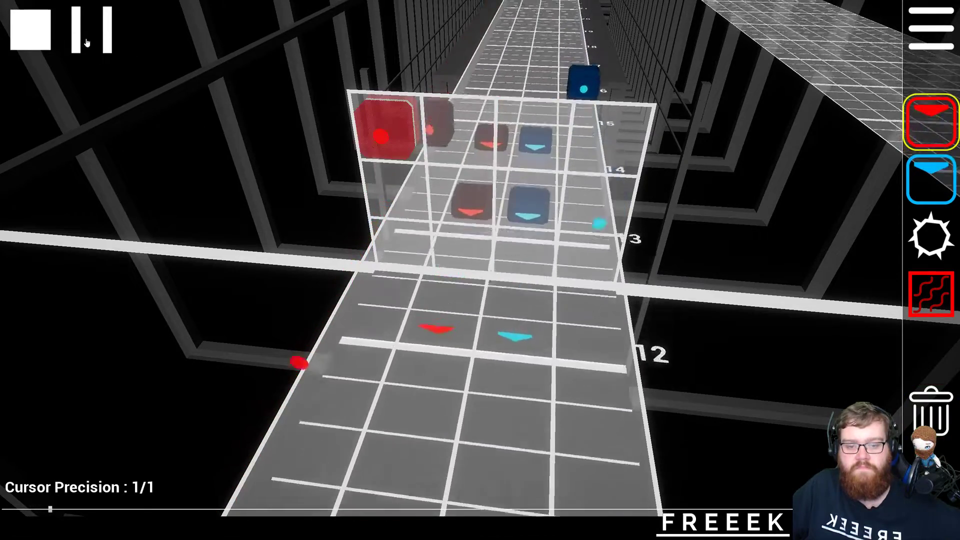
key(space)
- Use 1/4 cursor precision to reach the quarter beat, return to 1/1 and place a red dot note at beat 12.25 in the middle row, second lane
scroll(351, 172, down, 5)
scroll(107, 49, up, 1)
scroll(107, 50, down, 1)
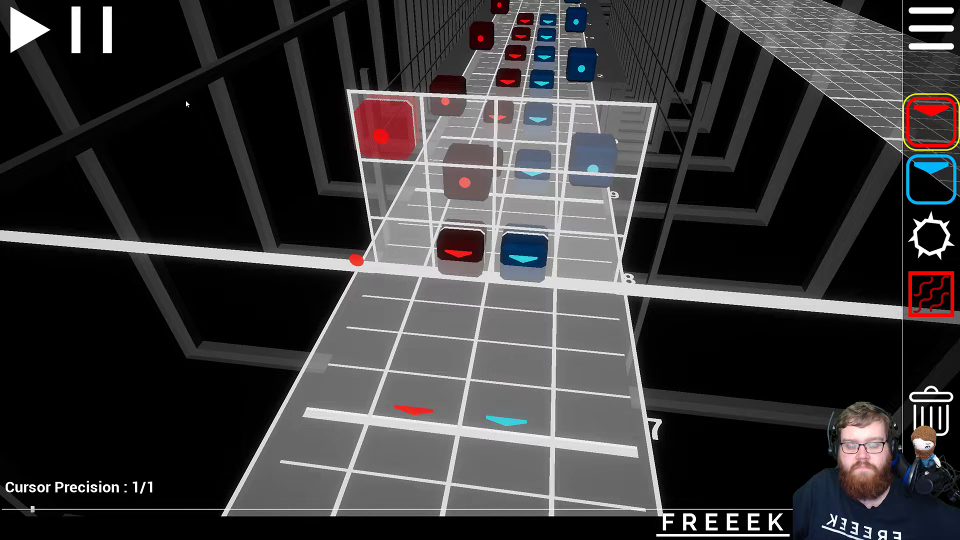
ctrl+scroll(389, 187, up, 1)
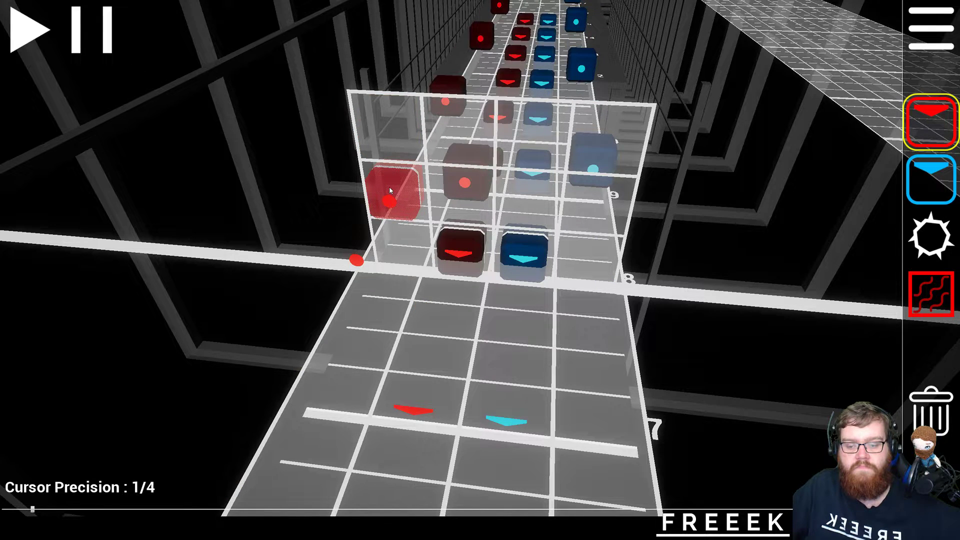
scroll(389, 187, up, 1)
ctrl+scroll(389, 187, down, 2)
scroll(389, 187, down, 2)
scroll(389, 187, down, 2)
scroll(389, 187, up, 1)
scroll(389, 187, up, 4)
scroll(389, 187, up, 3)
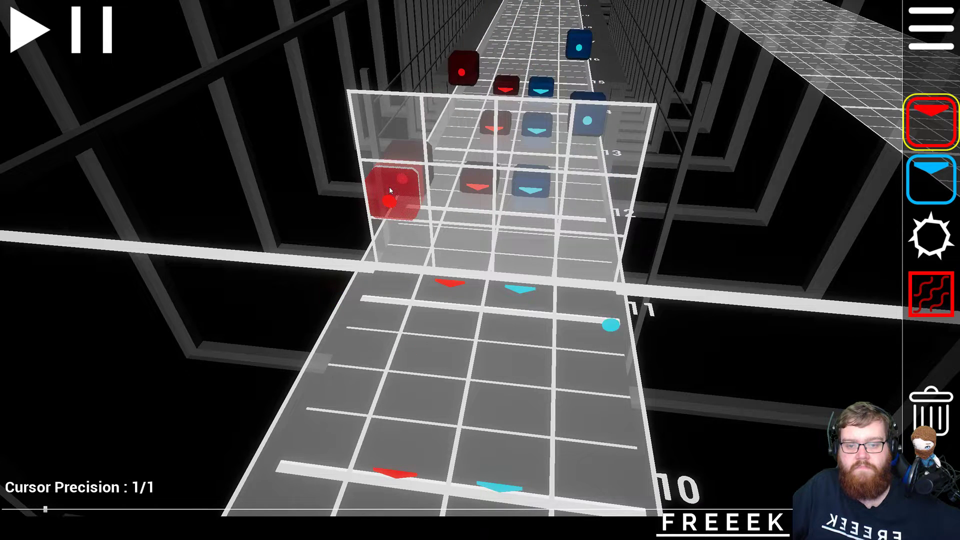
scroll(451, 198, up, 2)
scroll(451, 198, down, 13)
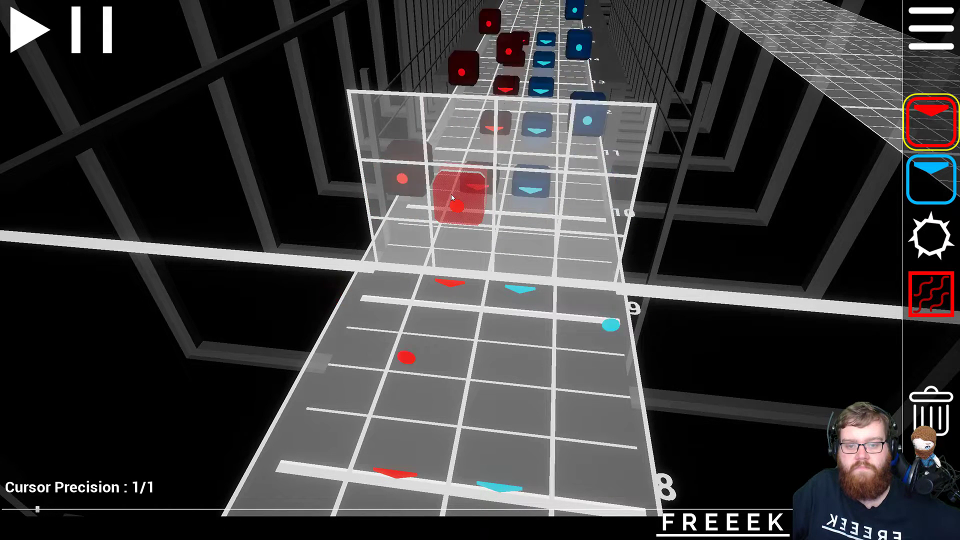
- Play back the pattern with the added quarter-beat note, pause it and inspect the note spacing side-on around beat 13
click(45, 42)
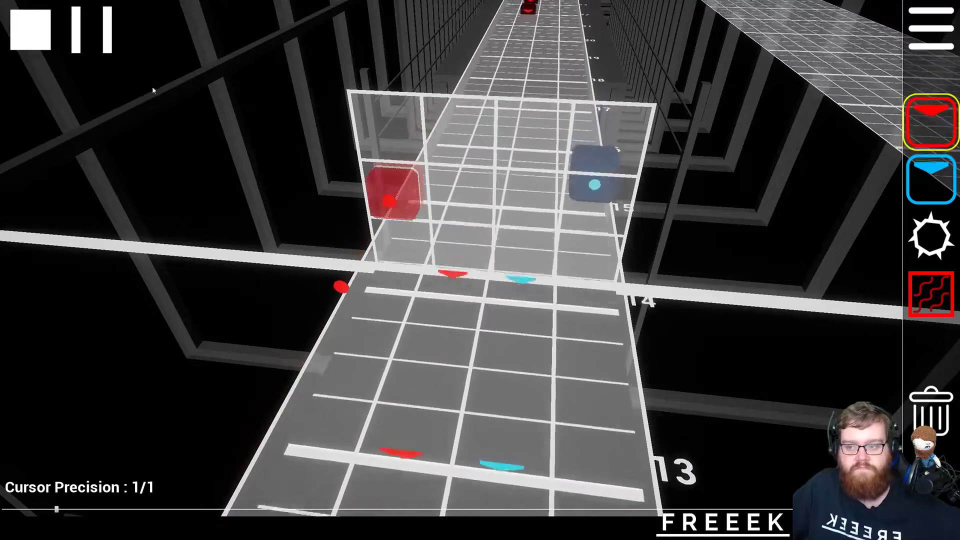
click(82, 38)
right_drag(264, 172, 480, 270)
key(d)
scroll(371, 220, down, 2)
scroll(371, 220, up, 1)
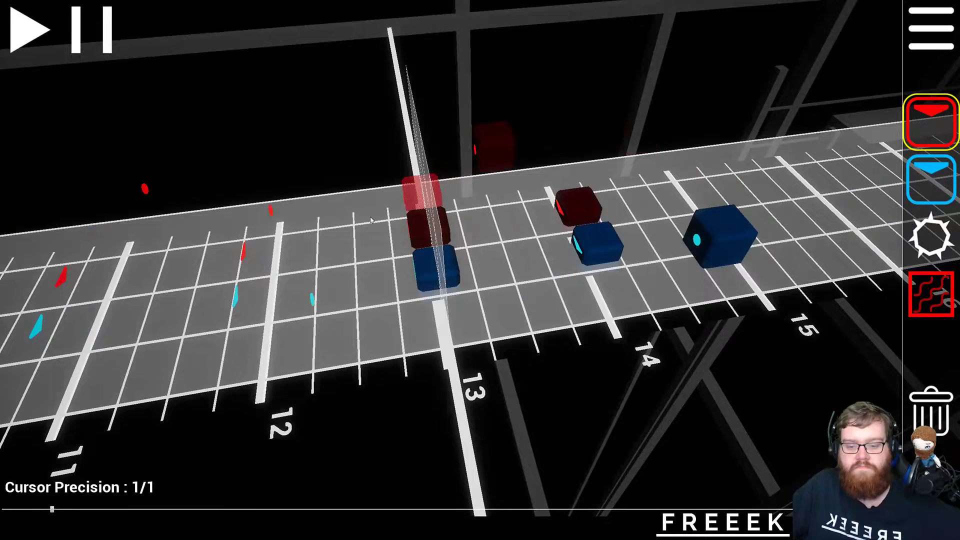
- Start and stop playback twice near beat 14 while viewing the notes from the side
scroll(371, 220, up, 2)
click(30, 31)
click(30, 31)
scroll(40, 48, down, 1)
click(40, 47)
click(39, 47)
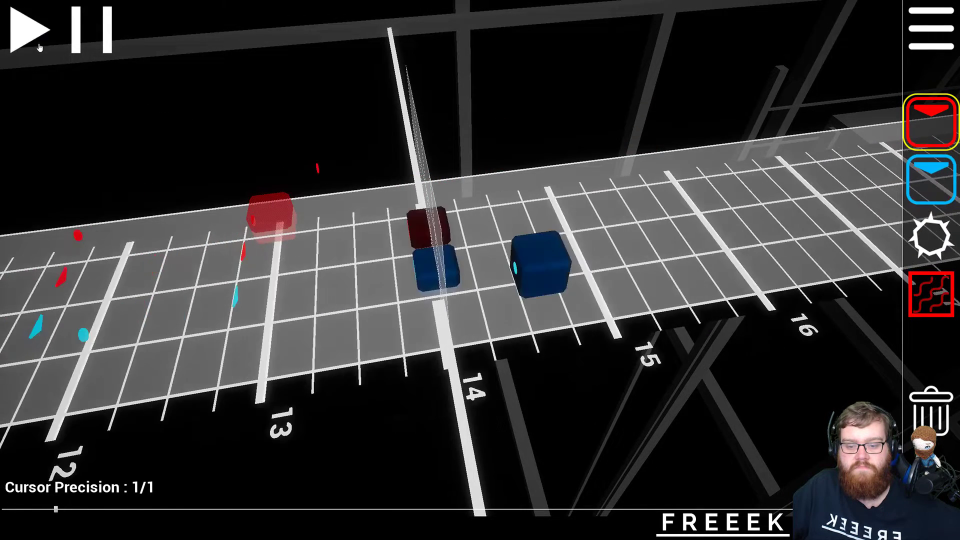
- Play back the notes from beat 14 repeatedly, stop, and move the cursor to beat 15
click(39, 47)
click(39, 47)
click(40, 47)
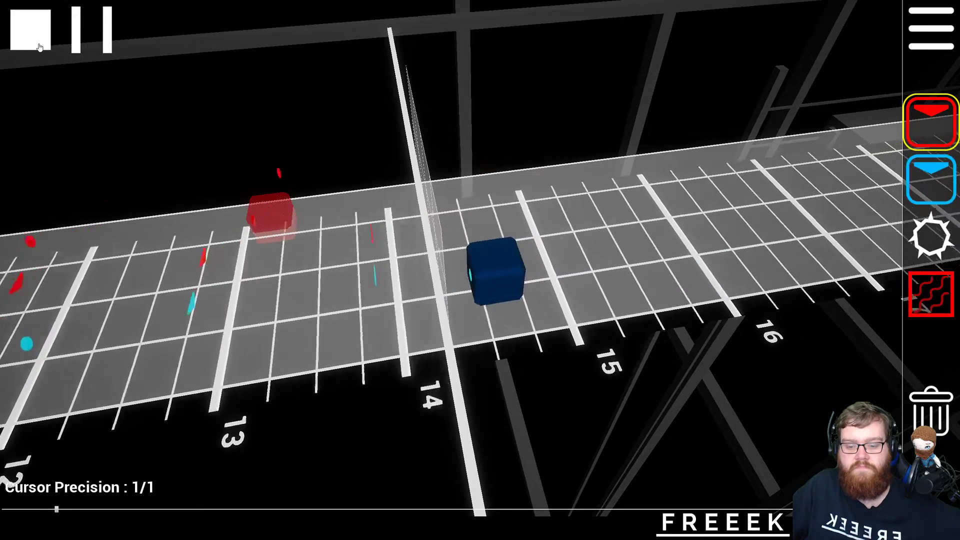
click(39, 47)
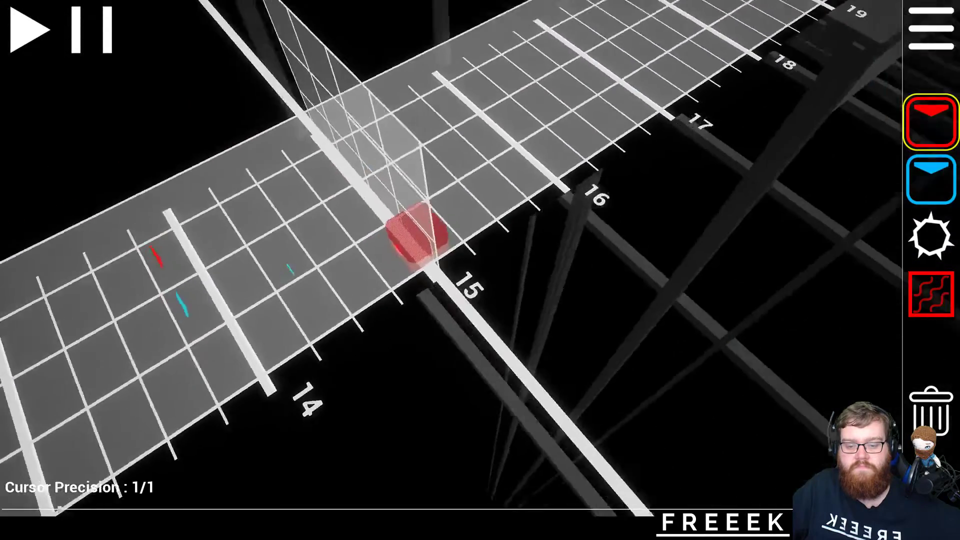
- At 1/4 cursor precision, place bottom-row dot notes: red in the second lane at beats 15 and 15.5, blue in the third at 15.25
mouse_move(481, 260)
right_down()
mouse_move(540, 255)
mouse_move(565, 265)
mouse_move(481, 260)
right_up()
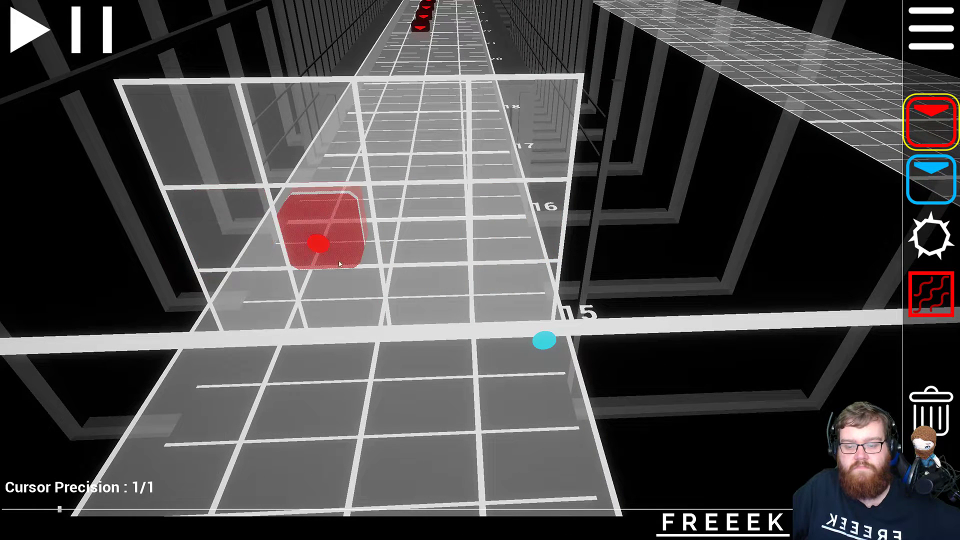
click(334, 299)
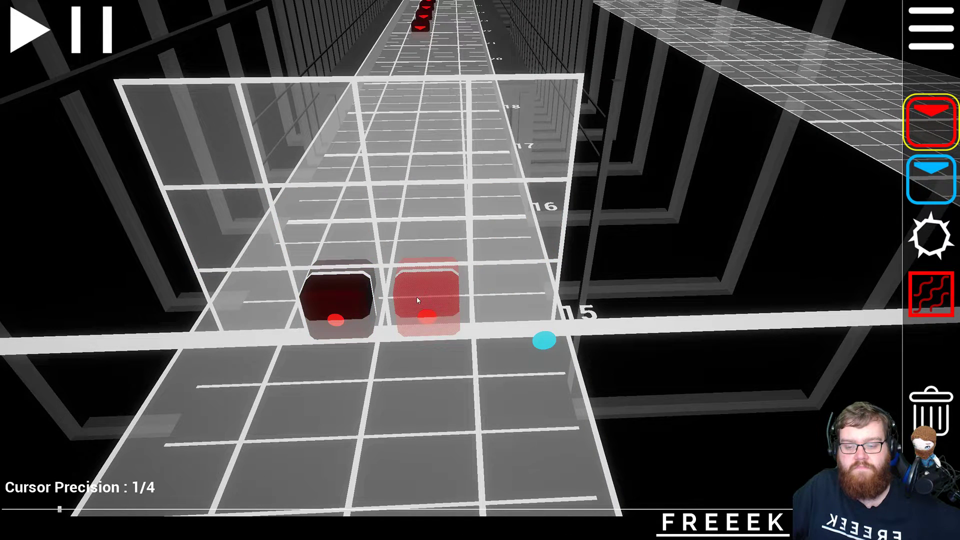
key(2)
scroll(418, 300, up, 1)
click(418, 300)
key(1)
scroll(364, 300, up, 1)
click(364, 300)
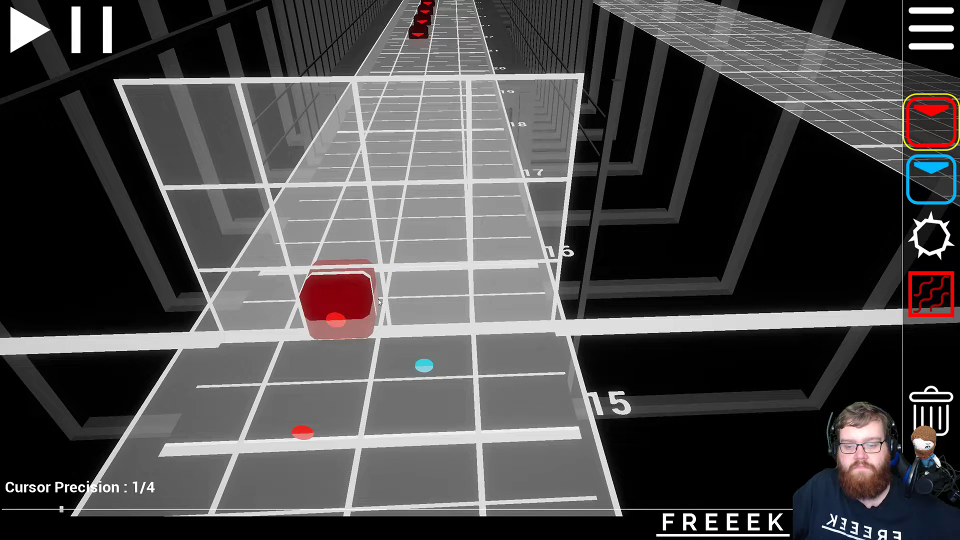
- Continue the alternating quarter-beat run with blue dot notes at beats 15.75 and 16.25 and red ones at 16 and 16.5
scroll(378, 302, up, 1)
key(2)
click(414, 301)
scroll(405, 301, up, 1)
key(1)
click(369, 302)
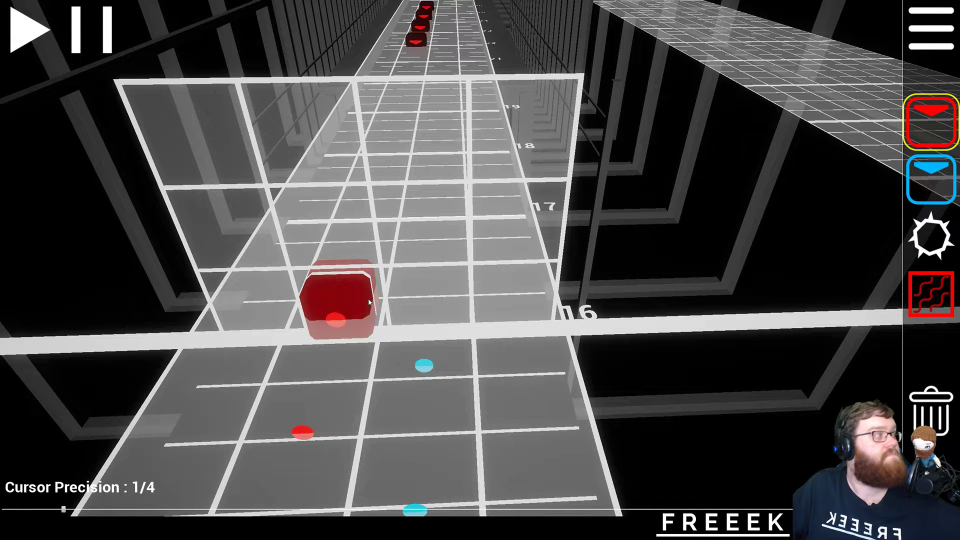
scroll(370, 302, up, 1)
key(2)
click(420, 301)
scroll(420, 301, up, 1)
key(1)
click(376, 302)
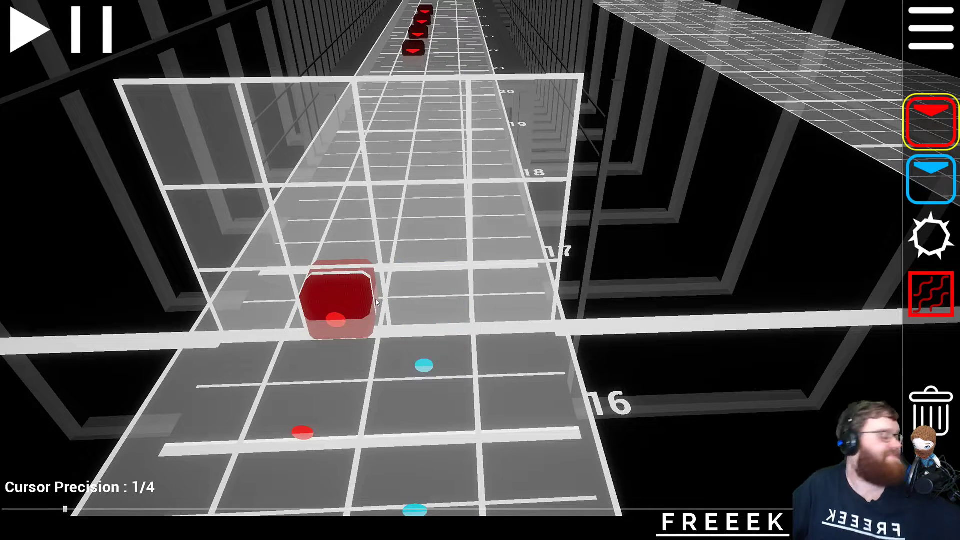
- Extend the alternating run with blue dot notes at beats 16.75 and 17.25 and red ones at 17 and 17.5
scroll(376, 299, up, 1)
key(2)
click(417, 298)
scroll(415, 299, up, 1)
key(1)
click(373, 299)
scroll(374, 299, up, 1)
key(2)
key(1)
click(343, 293)
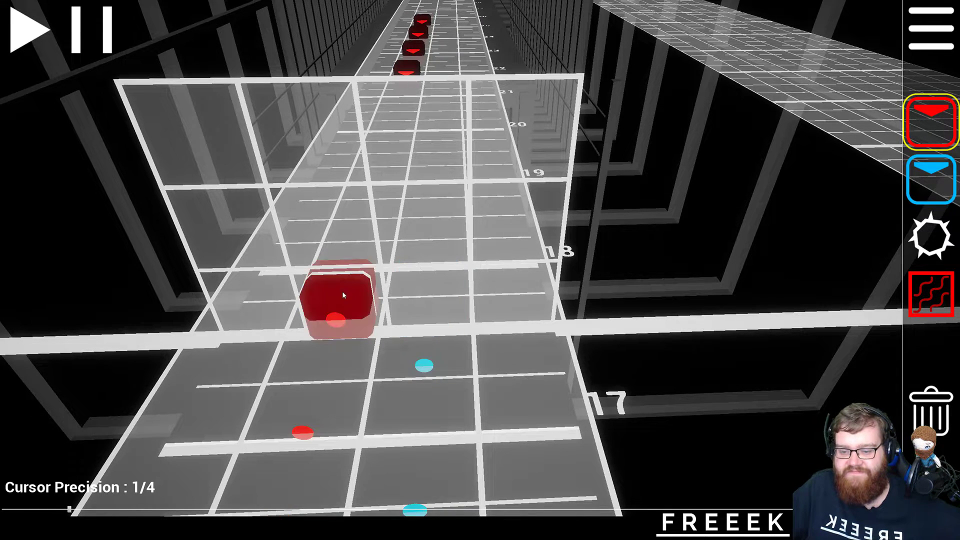
- Finish the run with blue dot notes at beats 17.75 and 18.25 and a red one at beat 18
scroll(350, 294, up, 1)
key(2)
click(414, 295)
scroll(413, 295, up, 1)
key(1)
click(359, 294)
key(2)
- Go back to around beat 14 and play back the new quarter-beat run, stopping and restarting it
scroll(420, 300, down, 15)
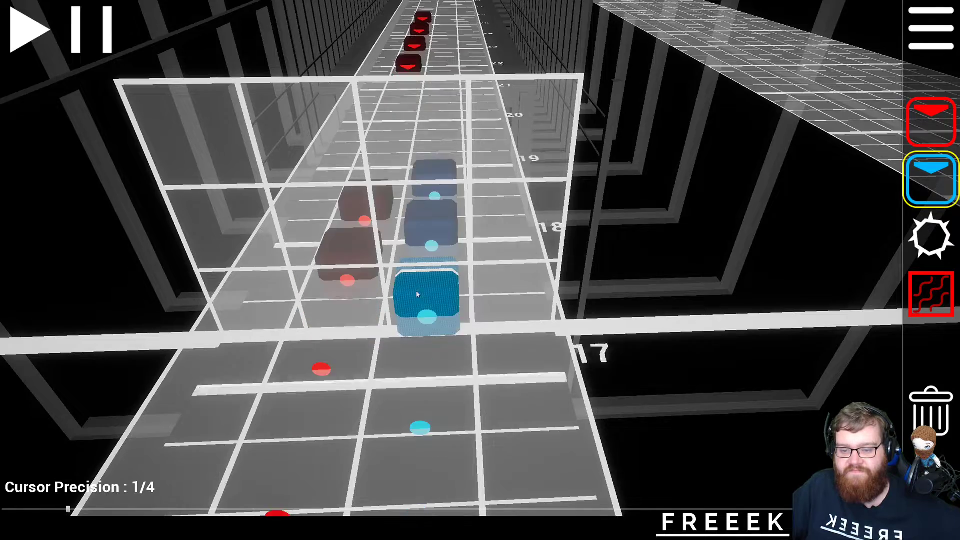
click(40, 37)
click(40, 37)
click(40, 37)
click(40, 37)
click(40, 37)
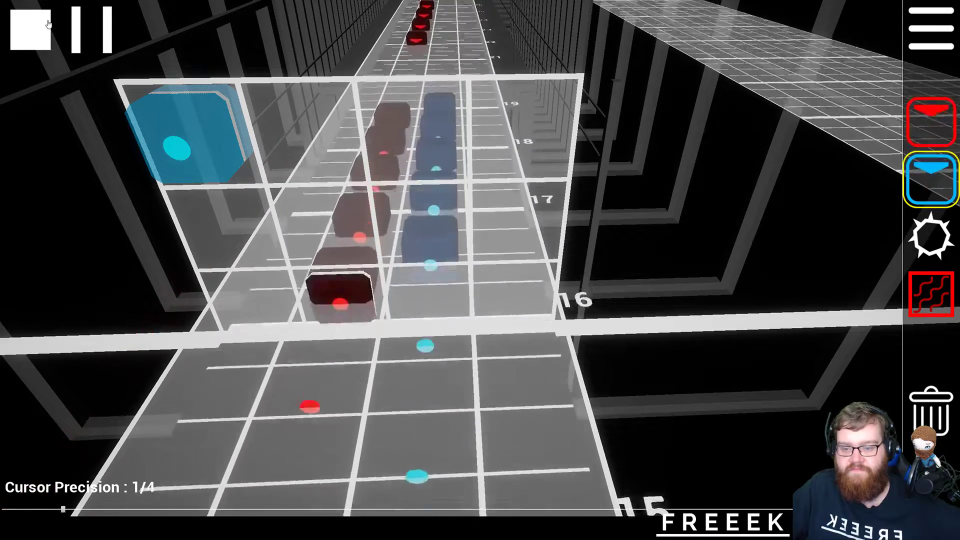
click(35, 30)
scroll(202, 168, up, 5)
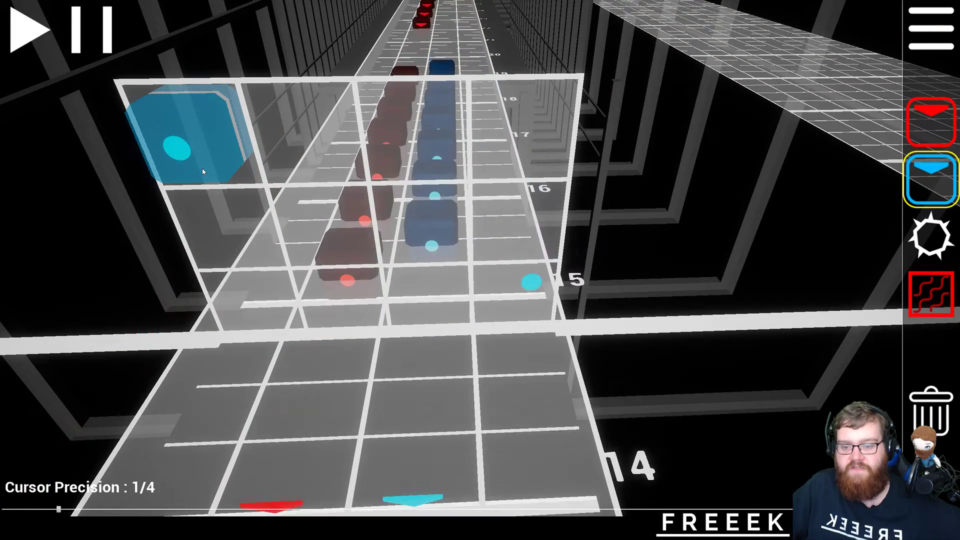
- Play the run again and examine the note spacing side-on between beats 12 and 16
key(d)
right_drag(202, 168, 480, 270)
click(47, 39)
click(47, 40)
scroll(450, 143, down, 4)
key(s)
right_drag(451, 143, 475, 268)
scroll(485, 262, down, 3)
scroll(439, 258, down, 1)
key(d)
key(s)
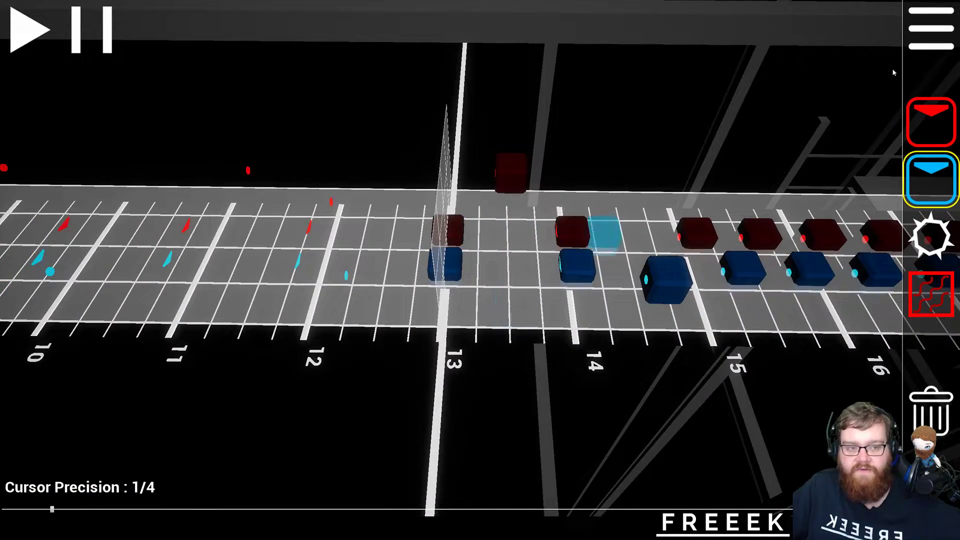
scroll(578, 266, down, 7)
right_drag(578, 266, 480, 270)
scroll(482, 262, up, 2)
scroll(481, 262, up, 1)
- Save the map, return to the song infos and reopen the Expert level for editing
click(932, 29)
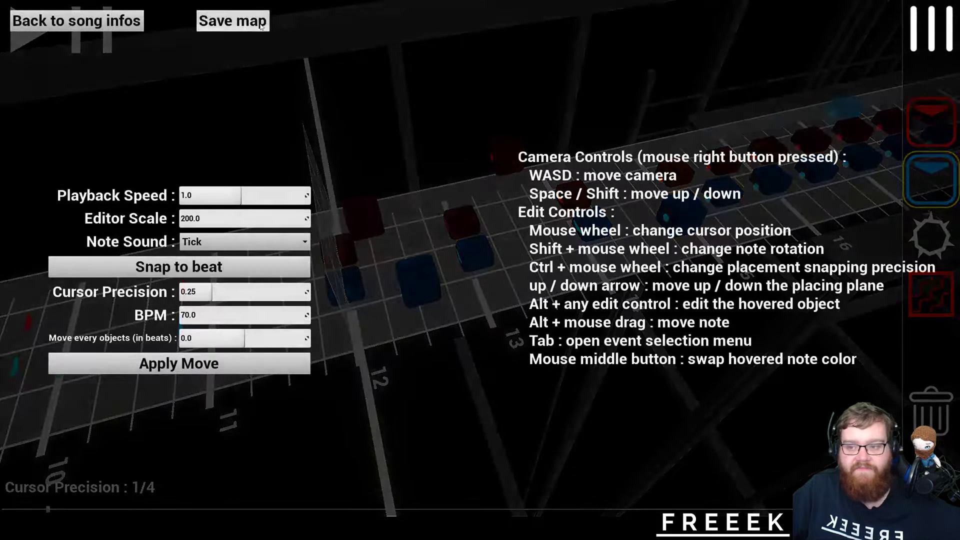
click(233, 21)
click(80, 21)
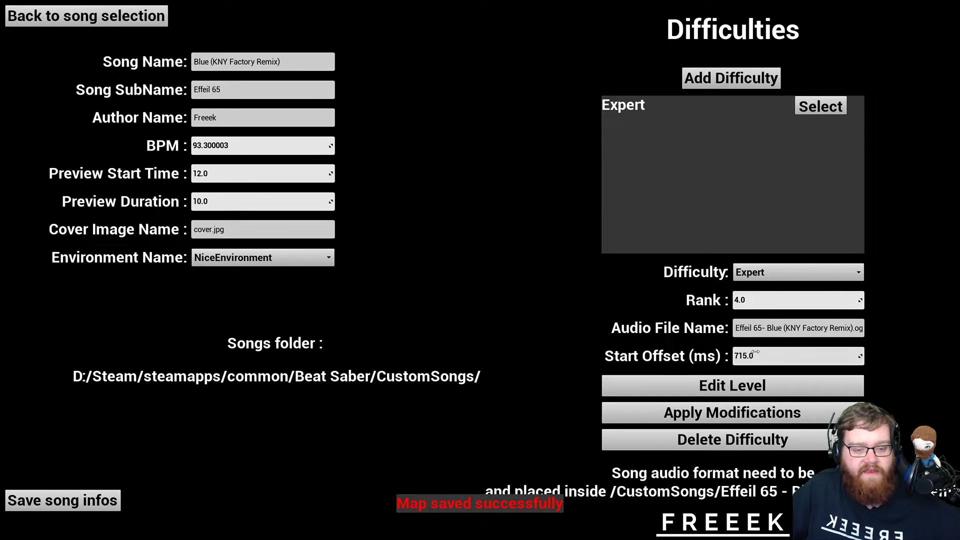
click(735, 385)
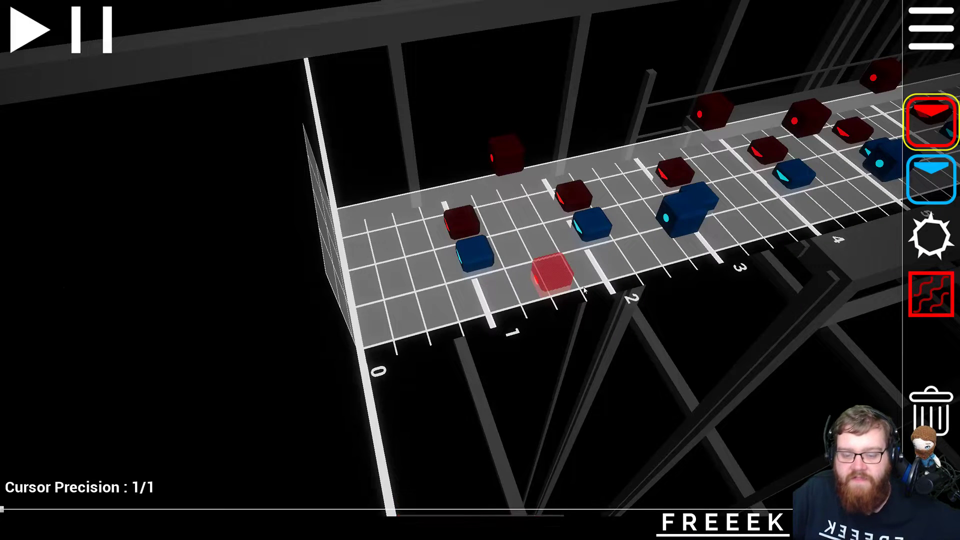
- Play back the reopened map briefly from beat 0 and stop it
scroll(281, 357, up, 5)
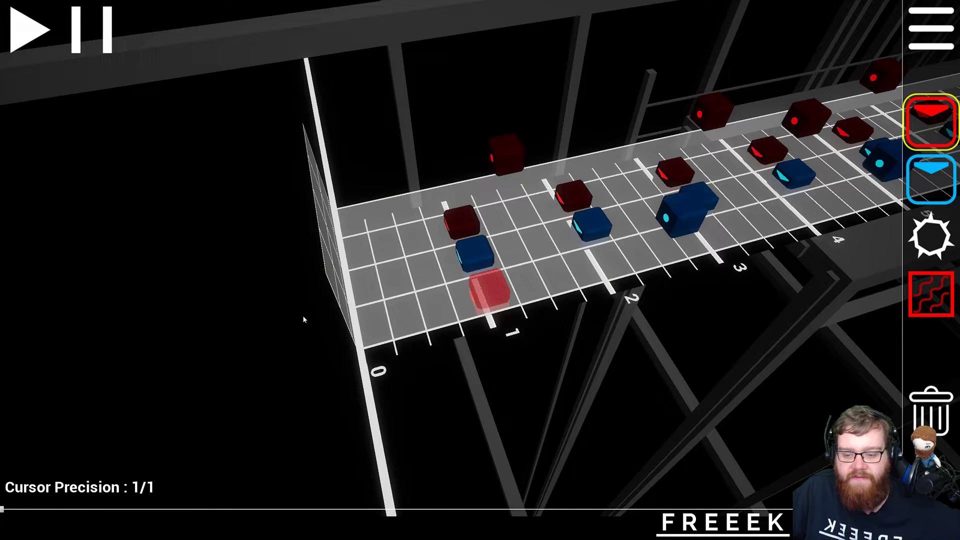
click(36, 34)
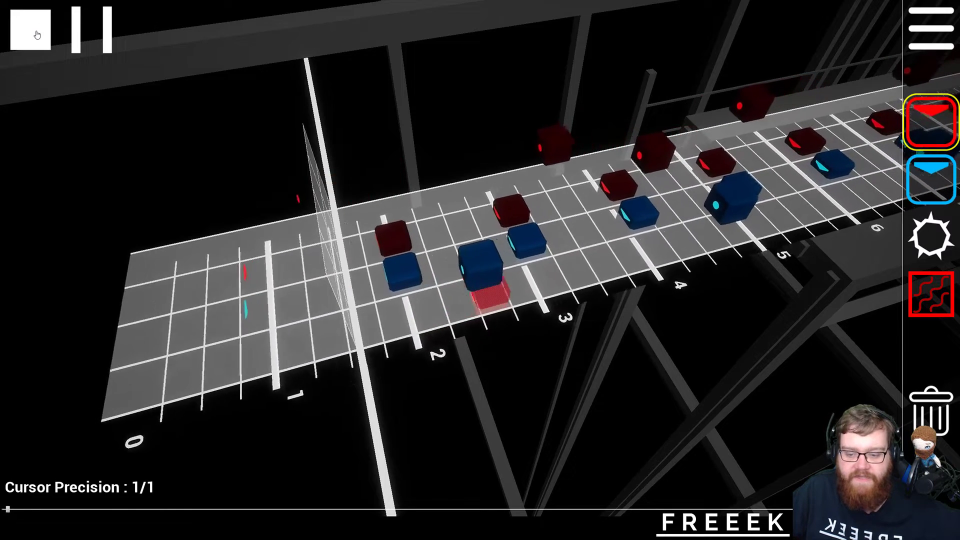
click(37, 34)
- Move the cursor ahead to beat 20 and play back the red notes from beat 21 on
scroll(261, 233, down, 5)
scroll(261, 233, down, 18)
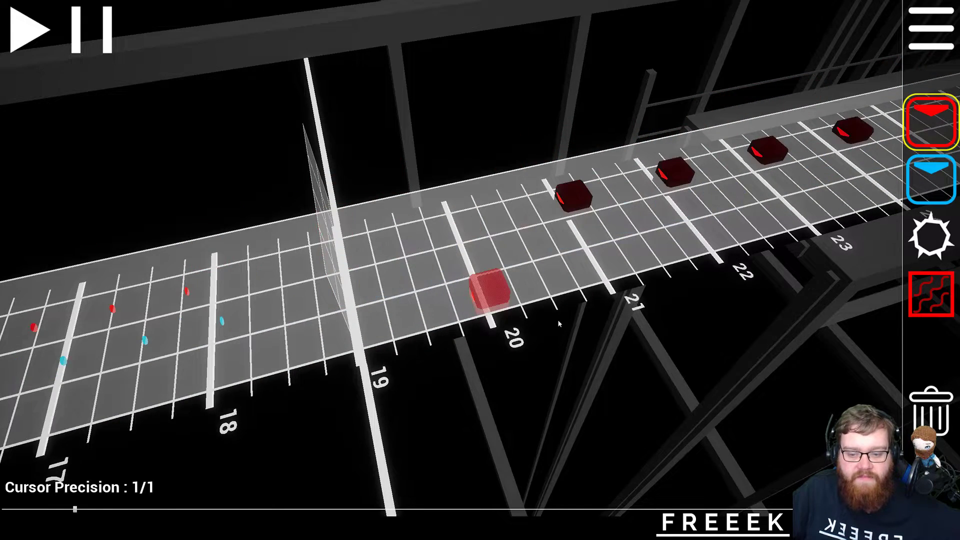
scroll(583, 325, up, 3)
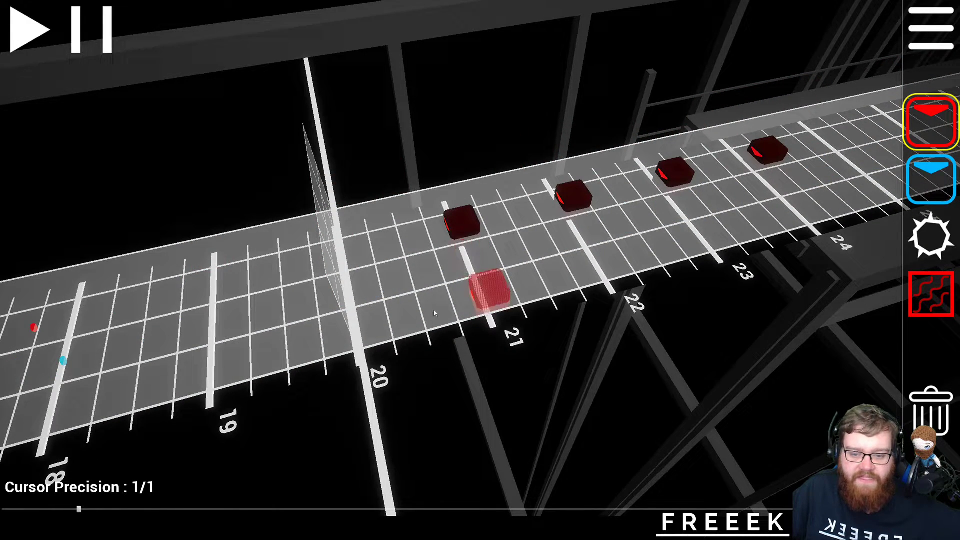
scroll(405, 312, down, 1)
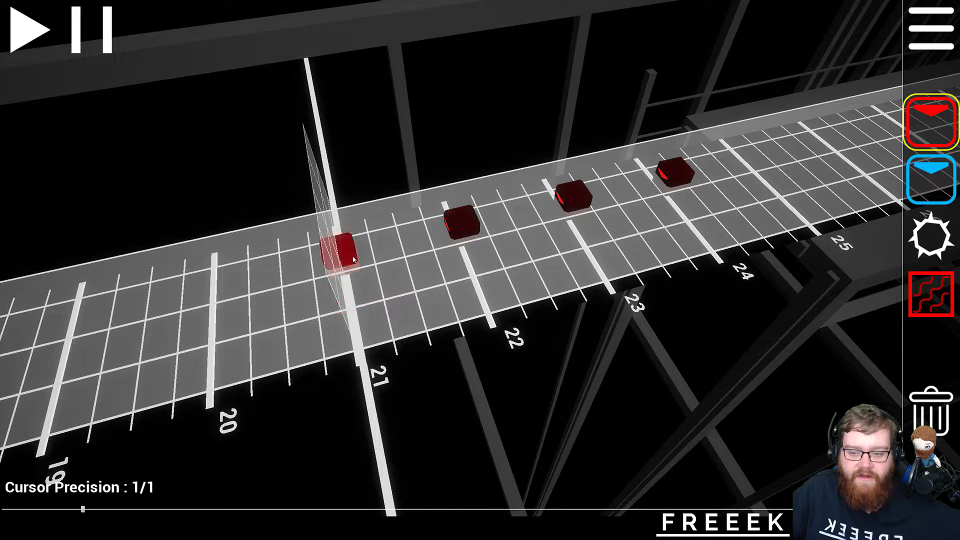
scroll(353, 259, up, 1)
click(36, 29)
click(36, 29)
click(36, 29)
click(36, 29)
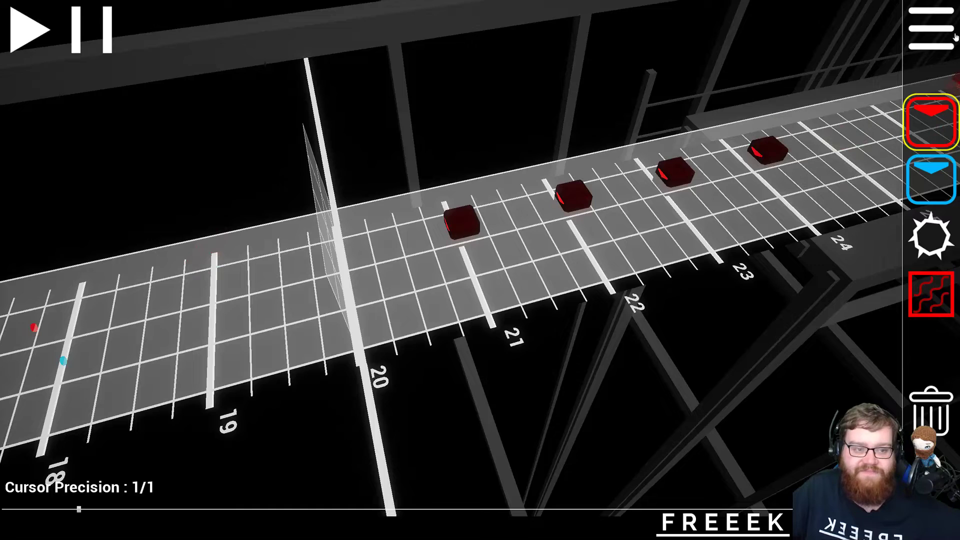
- Set the note sound to Tick and return to the note grid
click(931, 29)
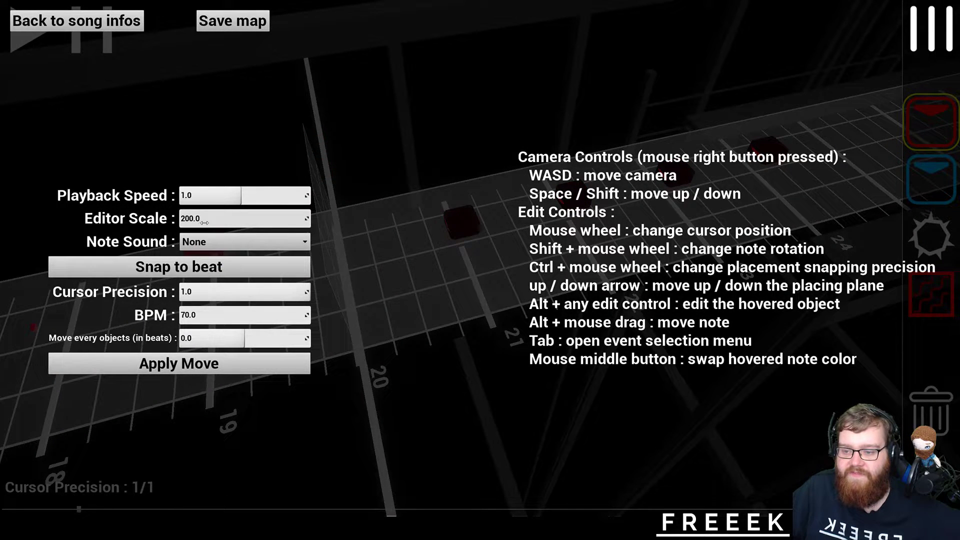
click(218, 246)
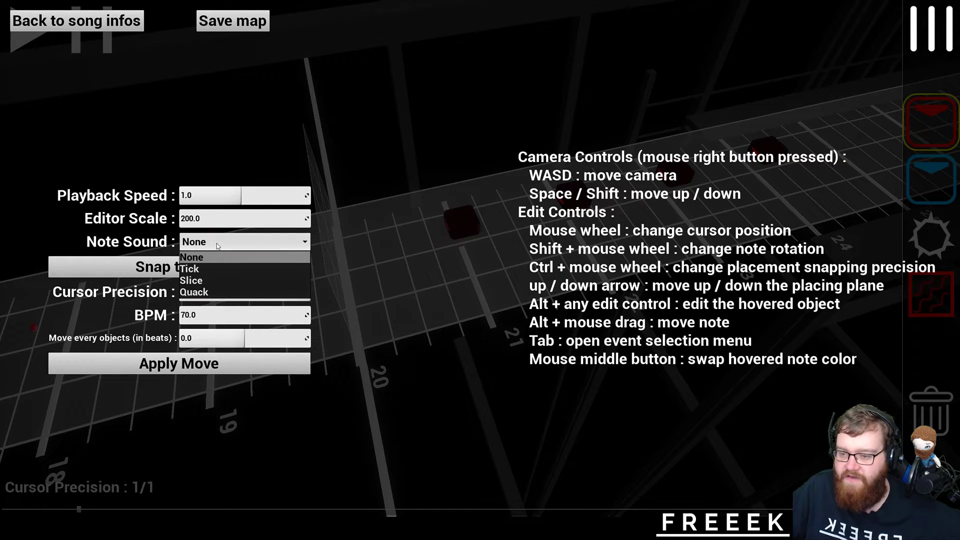
click(195, 264)
click(928, 39)
- Play back the pattern from beat 12 several times to hear the quarter-beat run with the note sound
scroll(477, 257, up, 1)
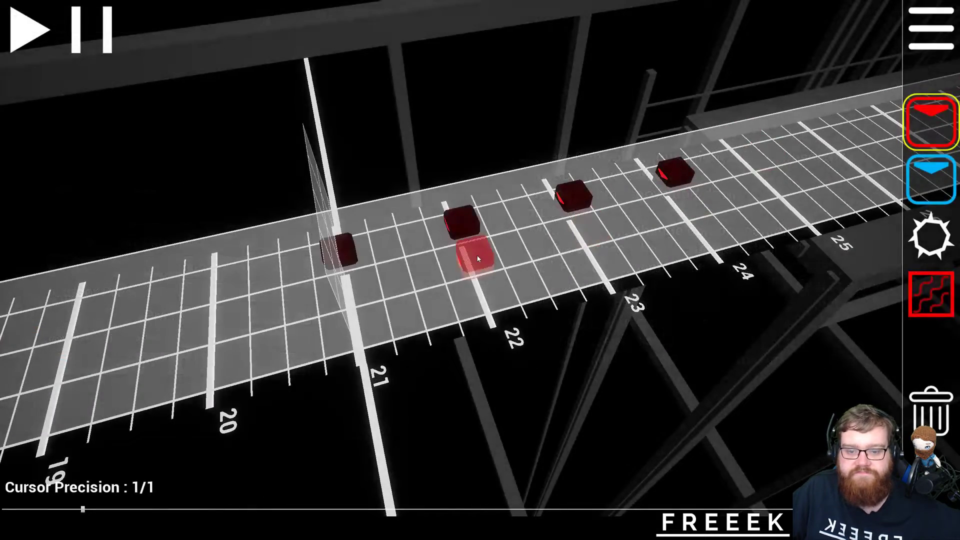
scroll(478, 257, down, 5)
scroll(84, 51, down, 2)
scroll(75, 50, down, 2)
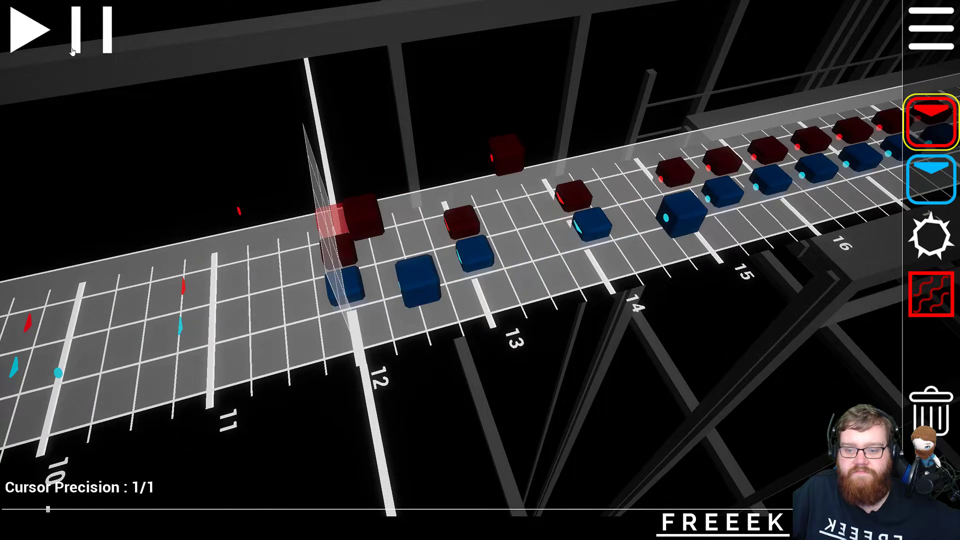
click(36, 40)
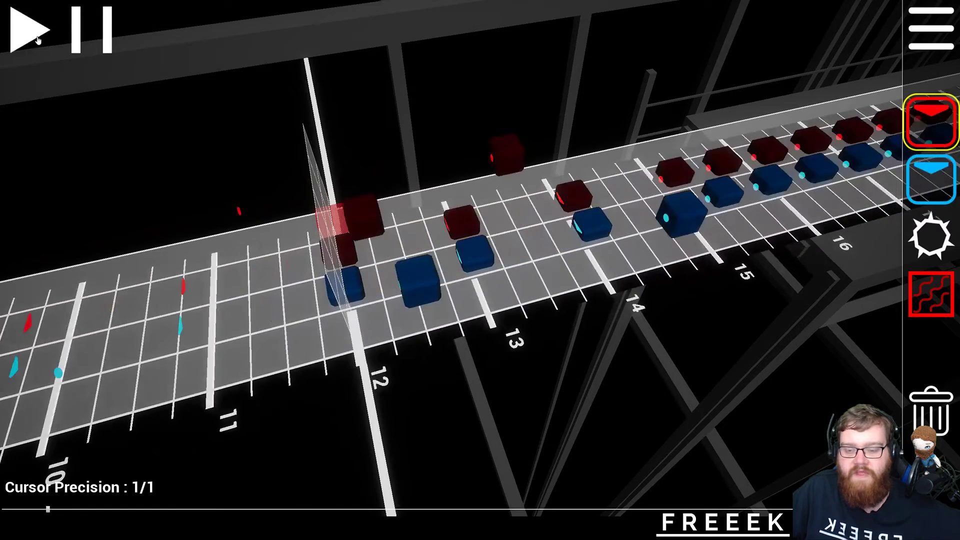
click(38, 39)
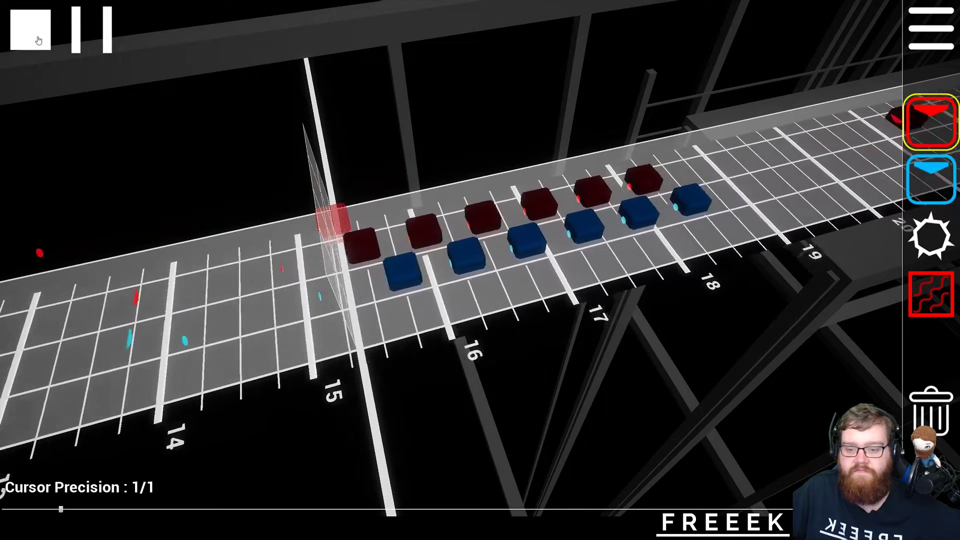
click(38, 40)
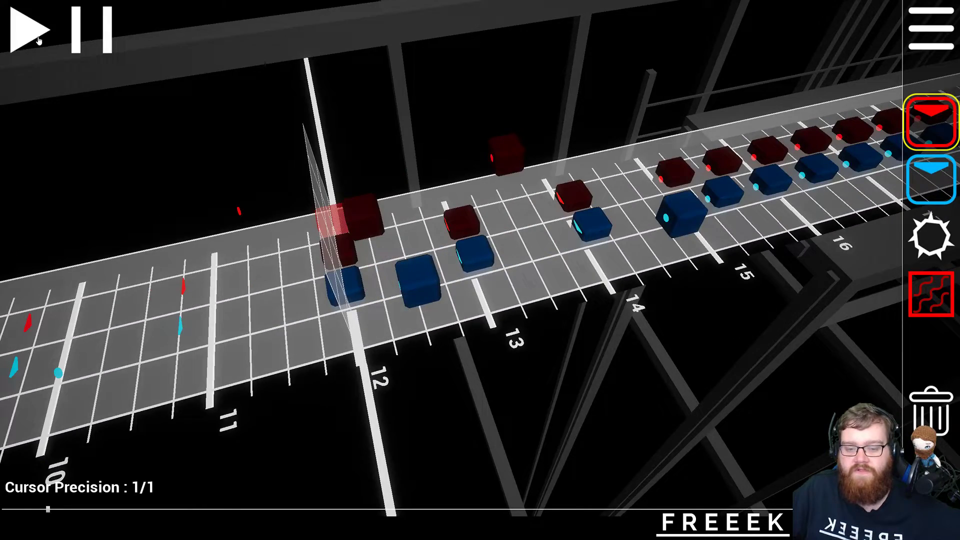
click(39, 40)
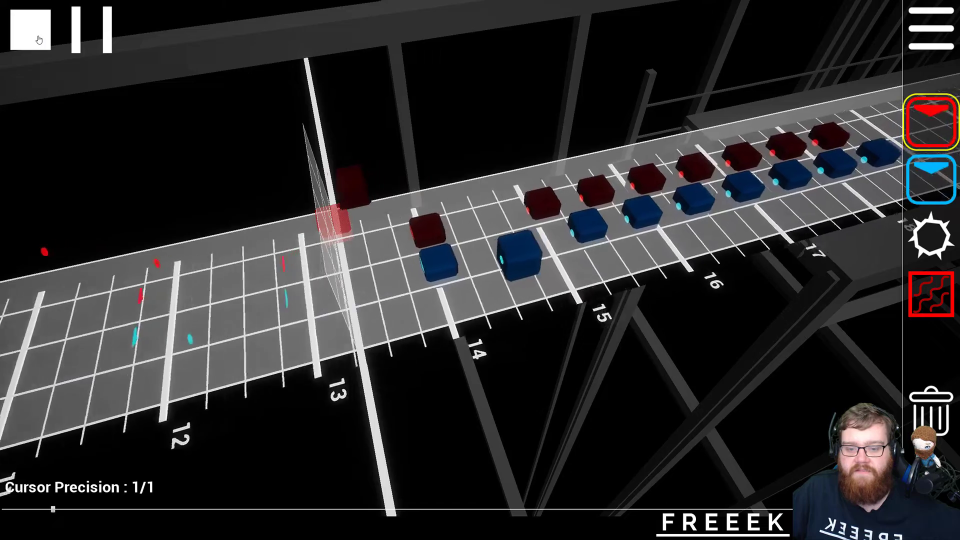
click(39, 40)
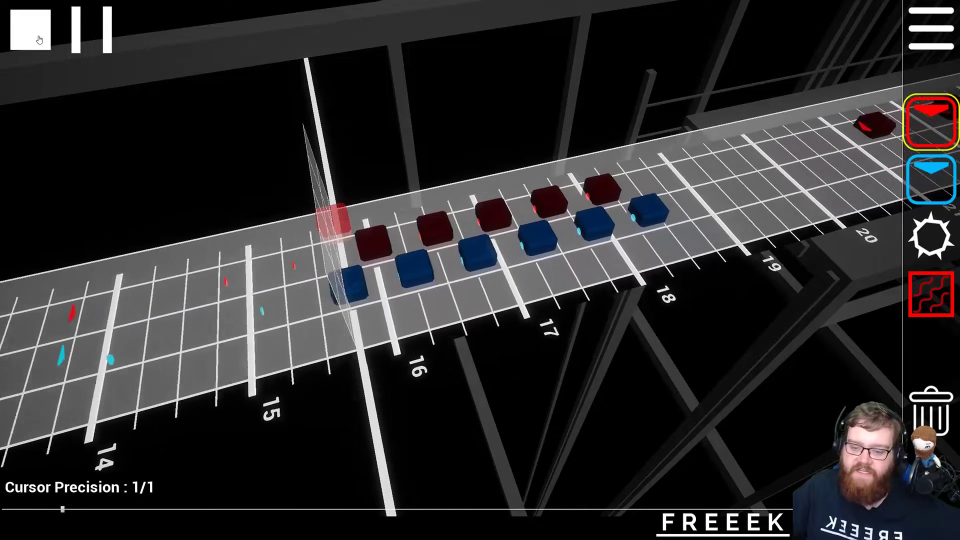
click(39, 40)
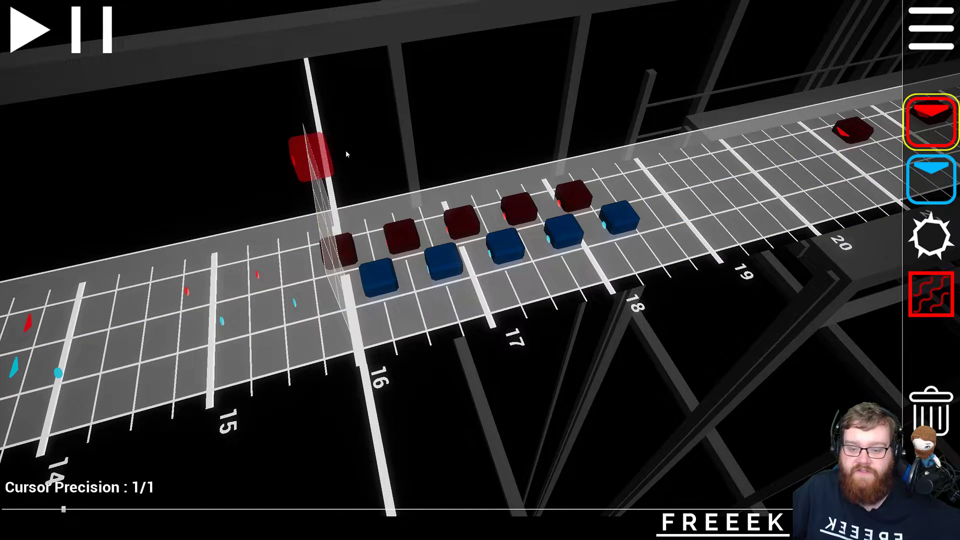
- Delete the alternating notes after beat 15, return the cursor to beat 15 and set the cursor precision to 1/8
scroll(346, 150, up, 1)
scroll(346, 151, down, 3)
scroll(347, 151, up, 1)
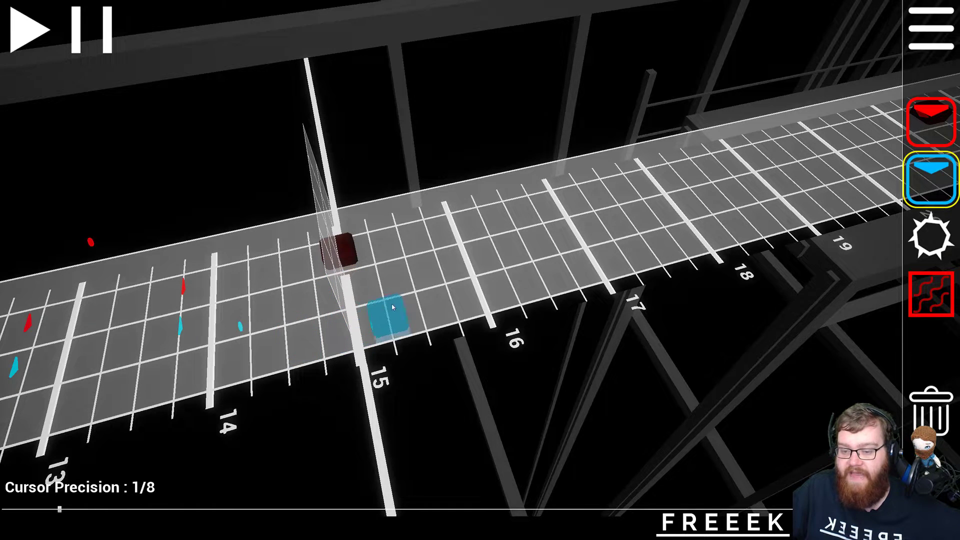
- Fill the stretch from beat 15 to beat 16 with alternating red and blue notes at 1/8 spacing
scroll(349, 283, up, 1)
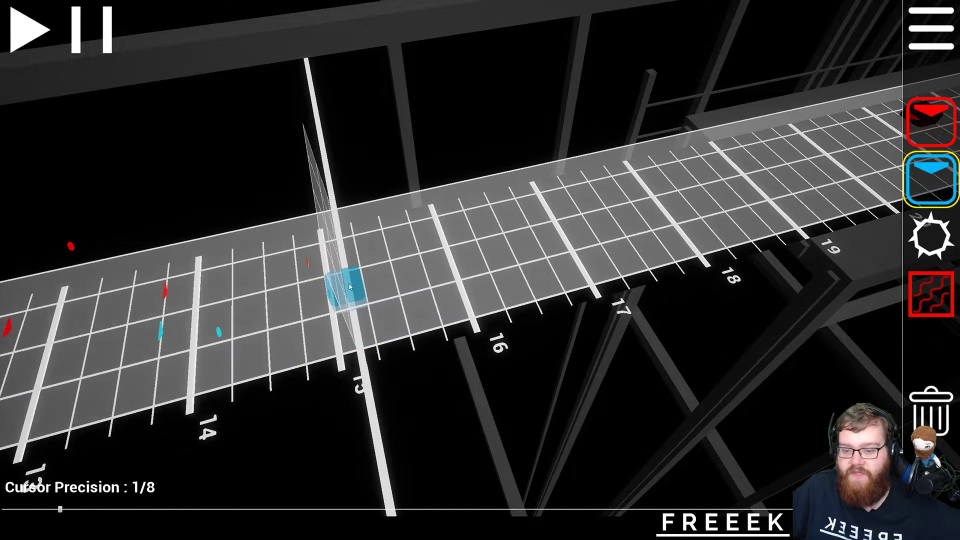
scroll(349, 258, up, 1)
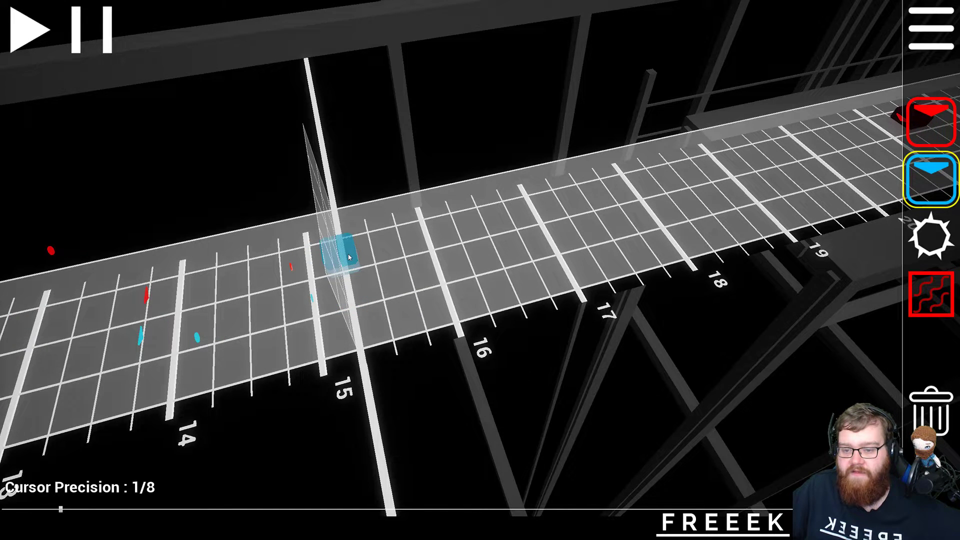
scroll(349, 258, up, 1)
scroll(345, 266, up, 1)
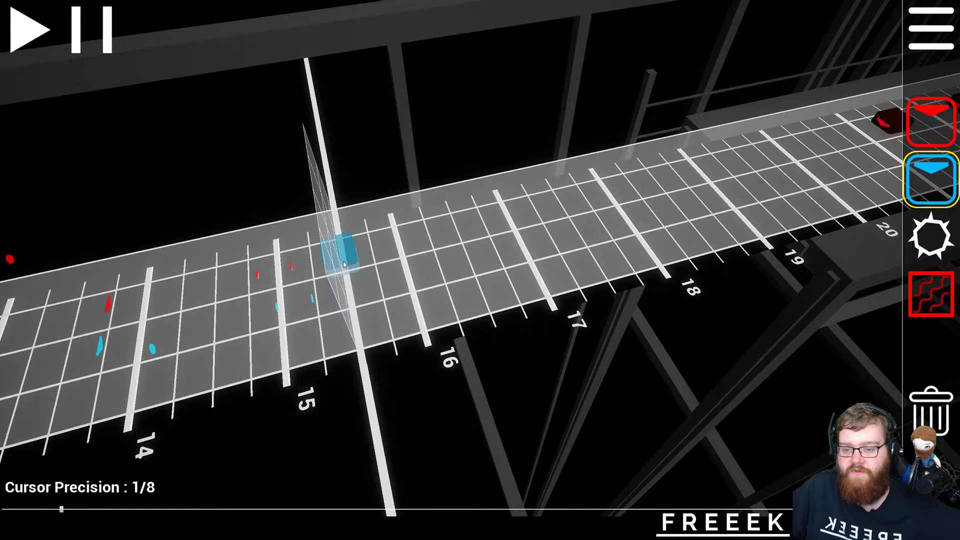
scroll(345, 265, up, 1)
scroll(345, 291, up, 1)
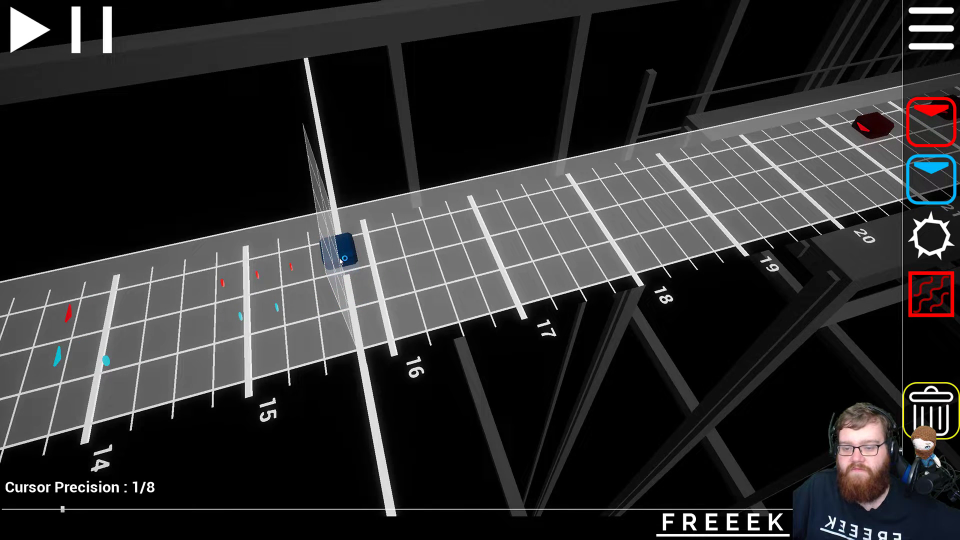
click(342, 258)
scroll(345, 291, up, 1)
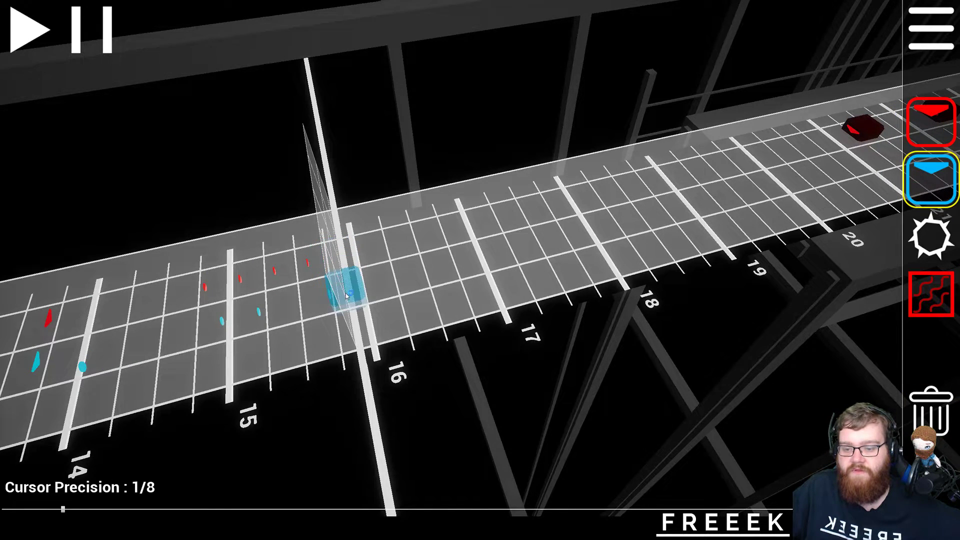
click(346, 295)
scroll(346, 295, down, 1)
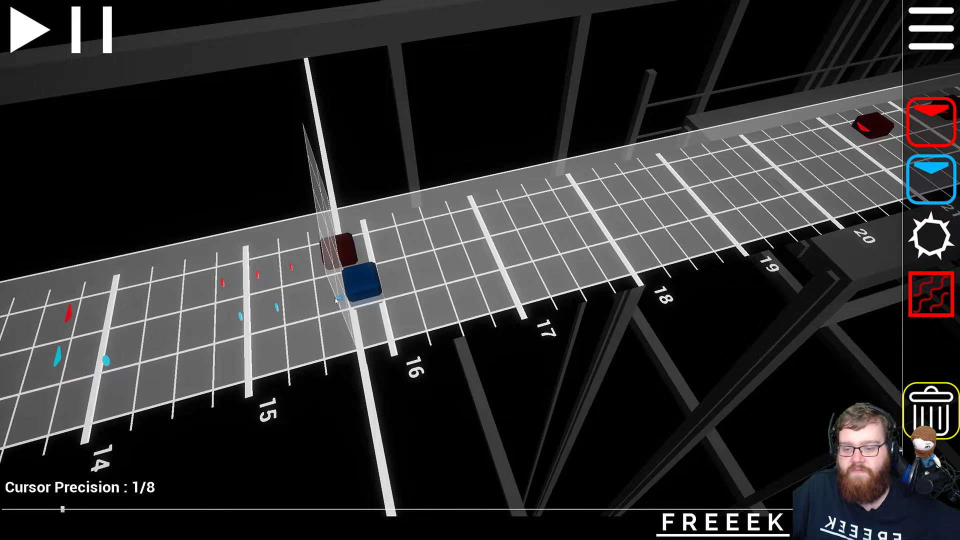
scroll(335, 298, down, 1)
- Play back the alternating 1/8 note run after beat 15 several times
key(a)
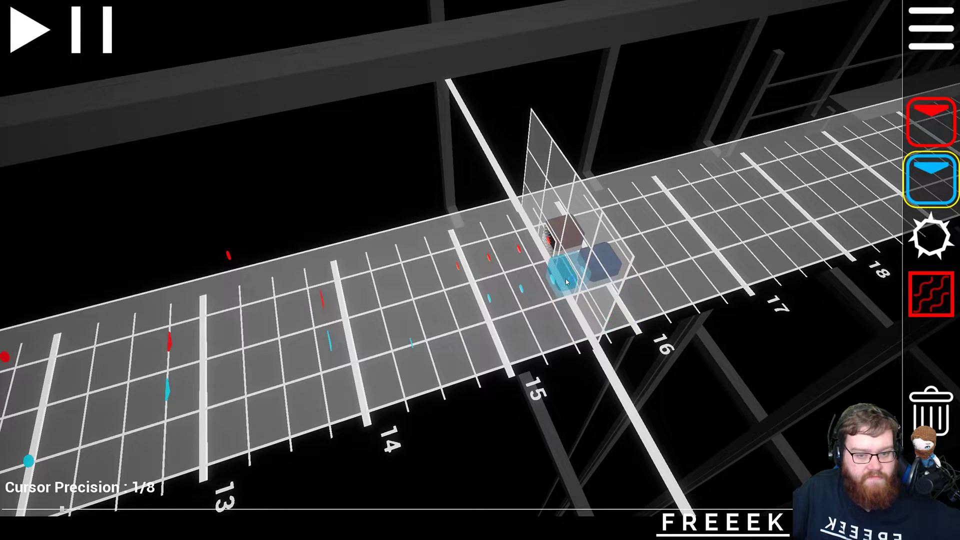
scroll(567, 282, down, 10)
click(24, 28)
click(28, 28)
click(31, 27)
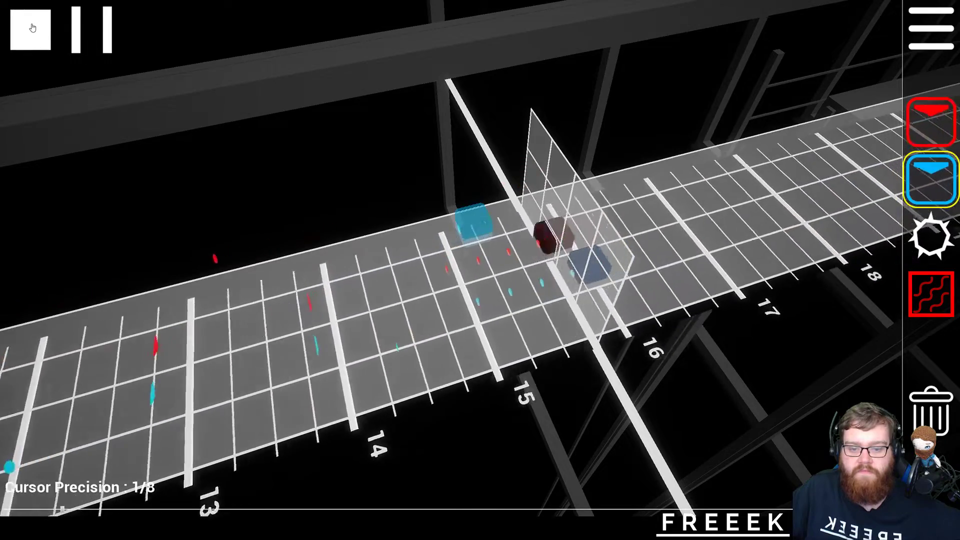
click(32, 27)
click(33, 27)
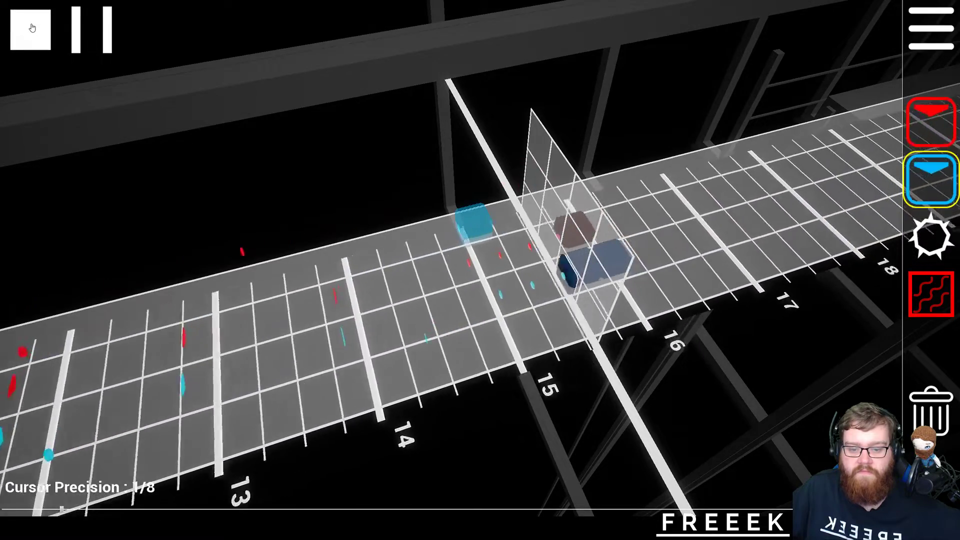
click(32, 28)
click(32, 28)
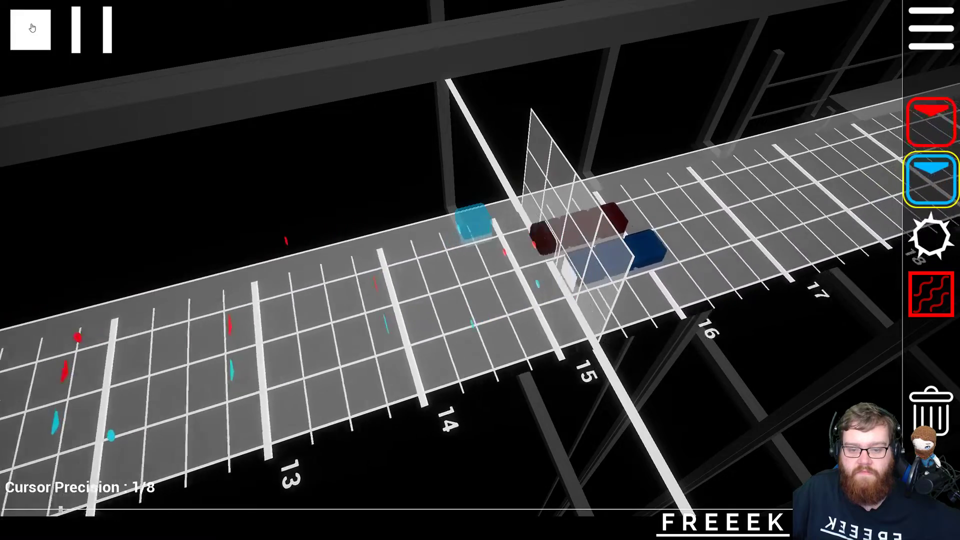
click(32, 27)
- Set the playback speed to 0.1 and play back the 1/8 run in slow motion
key(Escape)
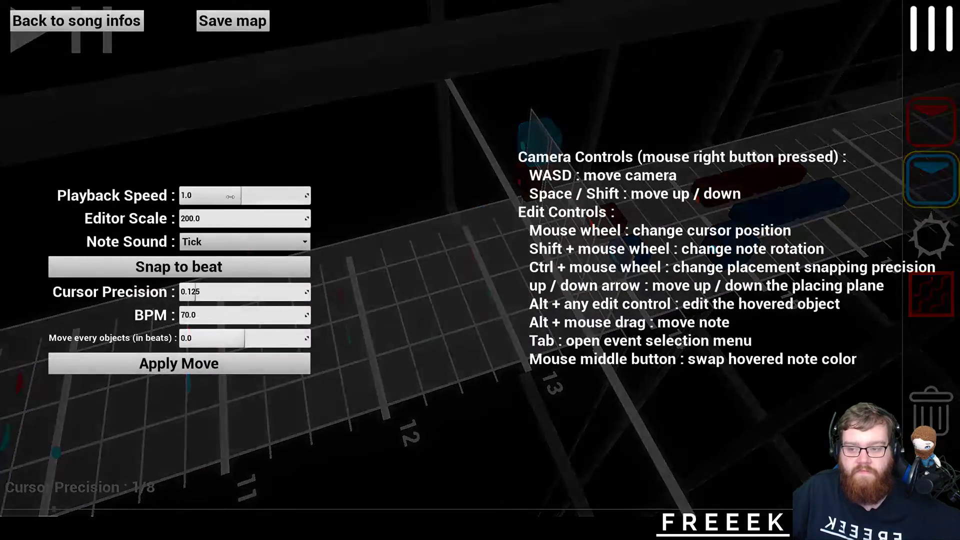
click(917, 29)
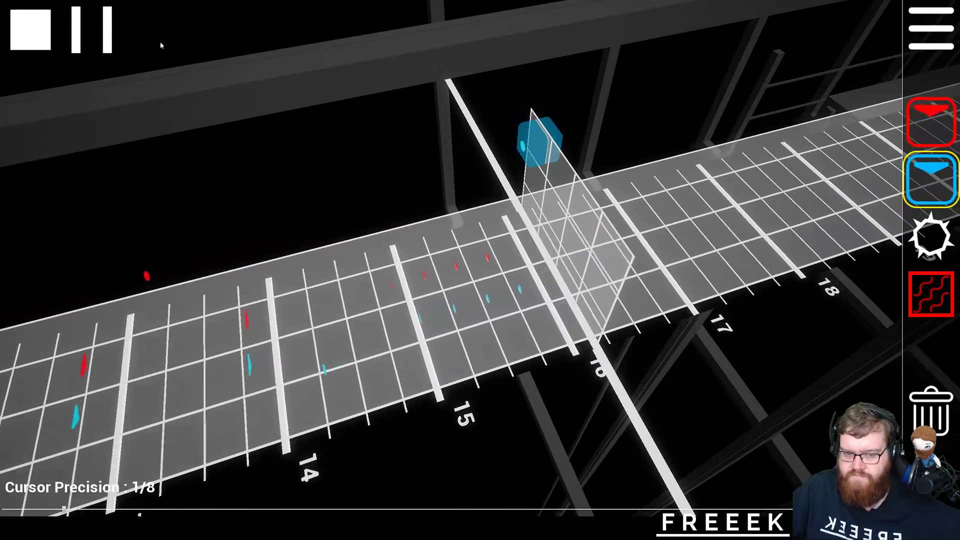
click(27, 37)
scroll(560, 196, up, 11)
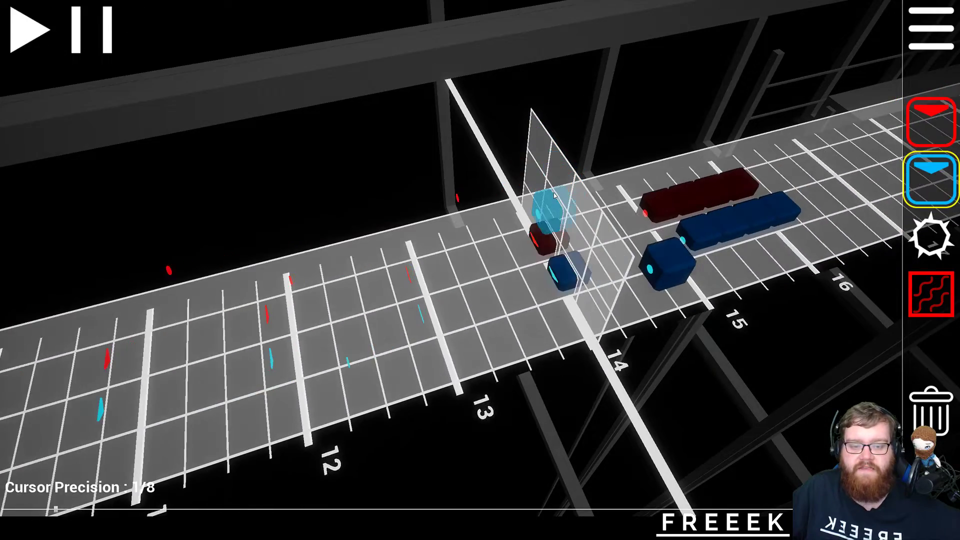
key(d)
right_drag(467, 260, 440, 253)
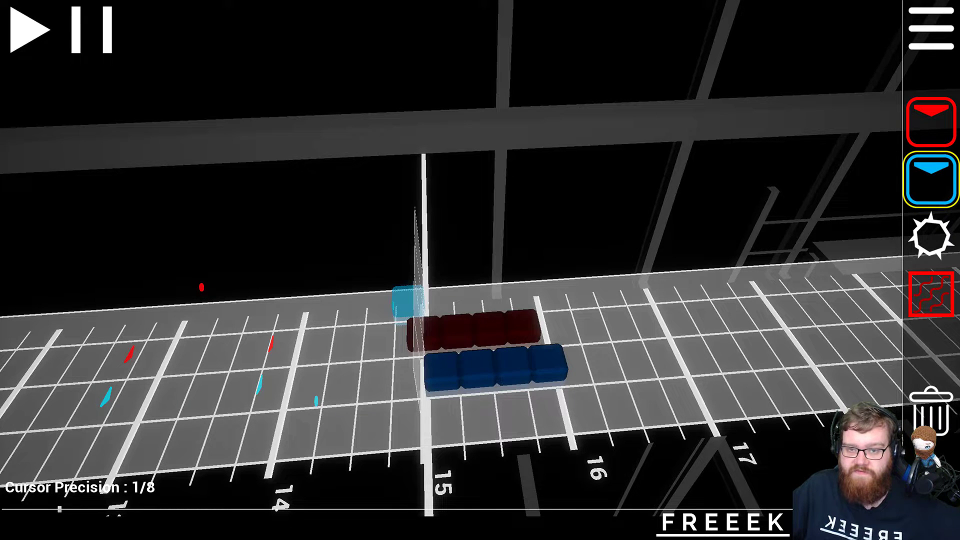
click(31, 22)
click(31, 22)
- Set the note sound to None and play back the pattern without note ticks
key(Escape)
click(208, 242)
click(195, 254)
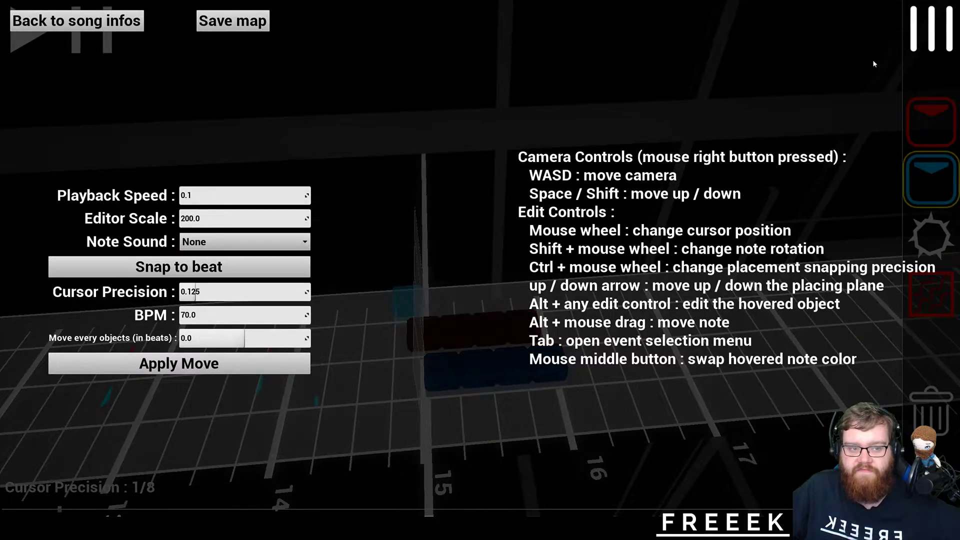
key(Escape)
click(30, 29)
click(38, 33)
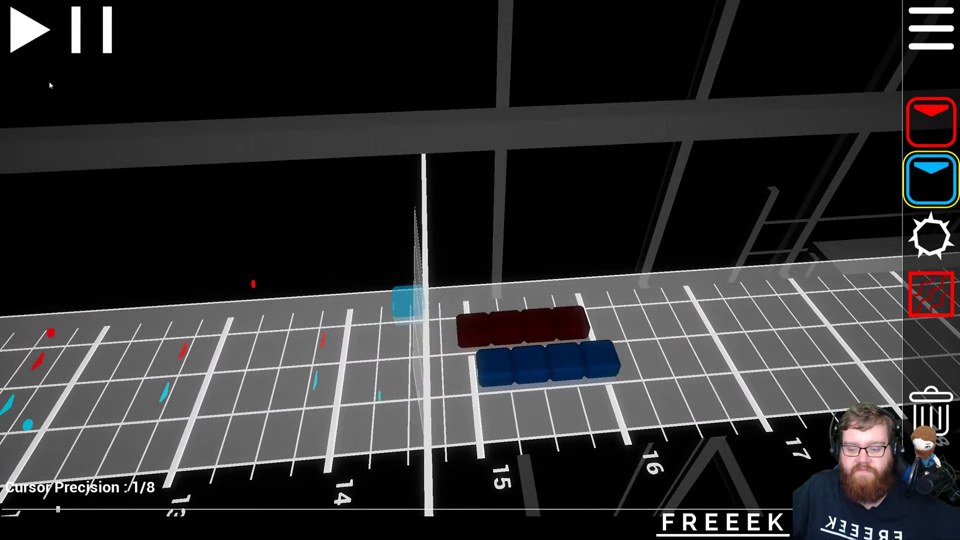
- Keep the playback speed at 0.1 and replay the pattern through beat 16 several times
click(954, 36)
click(199, 196)
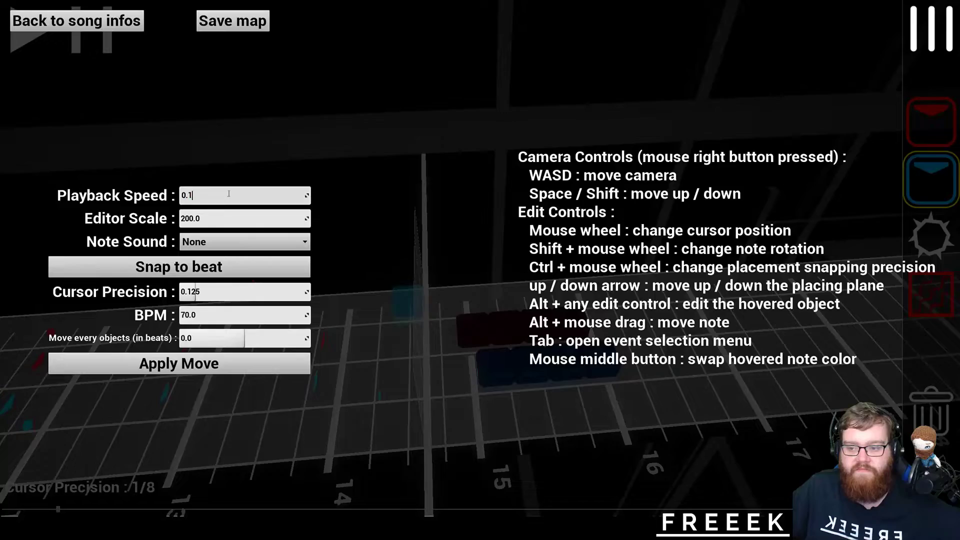
key(Escape)
click(34, 32)
click(37, 35)
click(37, 35)
click(37, 35)
click(37, 35)
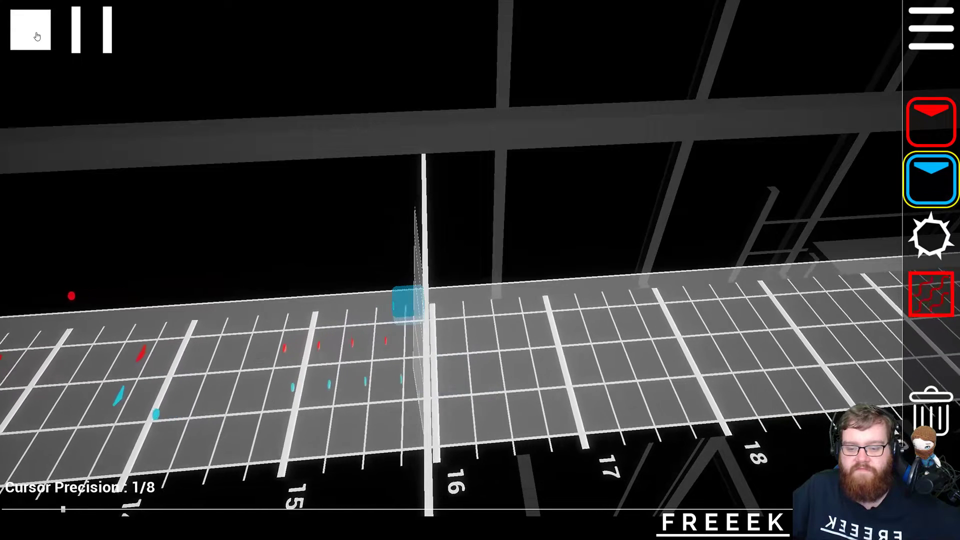
click(37, 35)
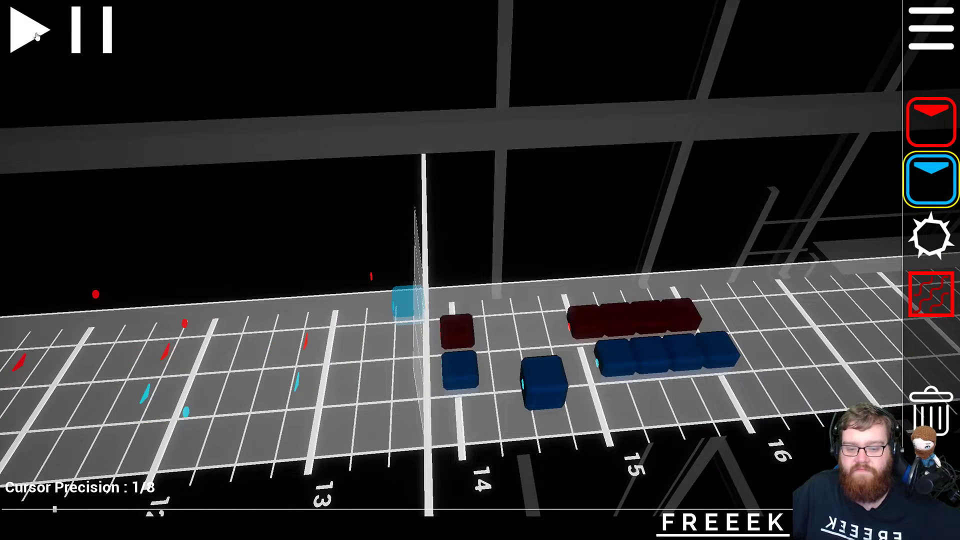
- Stop playback and delete all the red and blue notes between beats 15 and 16
click(37, 35)
key(5)
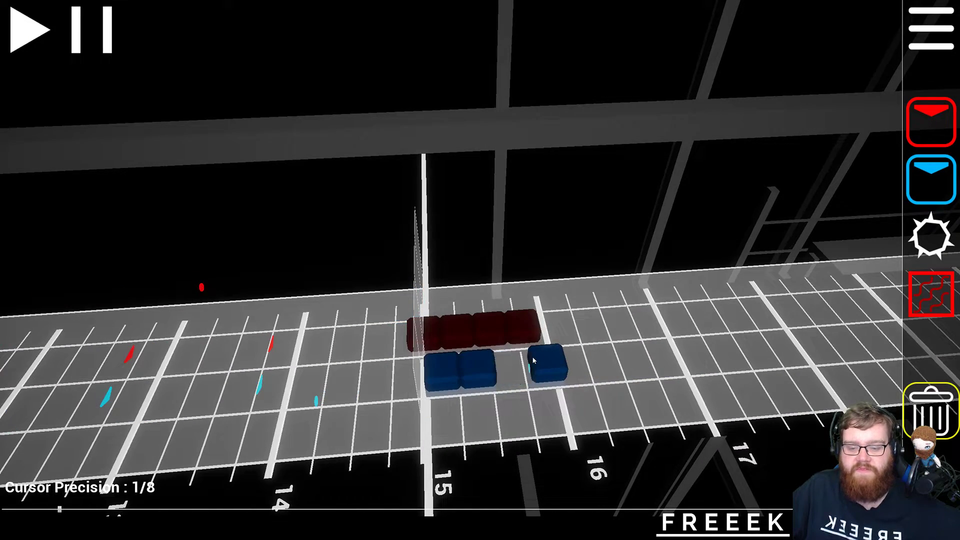
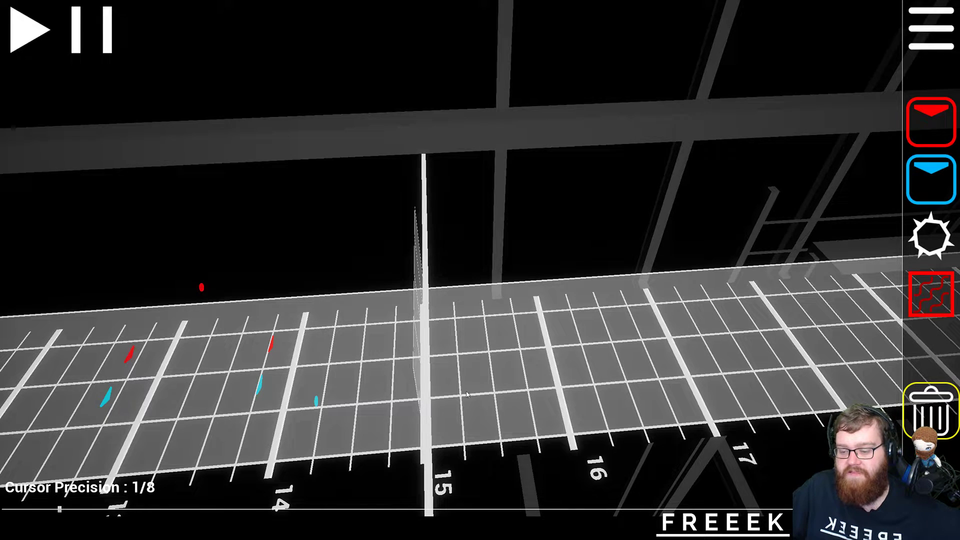
- Place a red note on beat 15, set the cursor precision to 1/16 and add a blue note about 3/16 beat after it
click(914, 142)
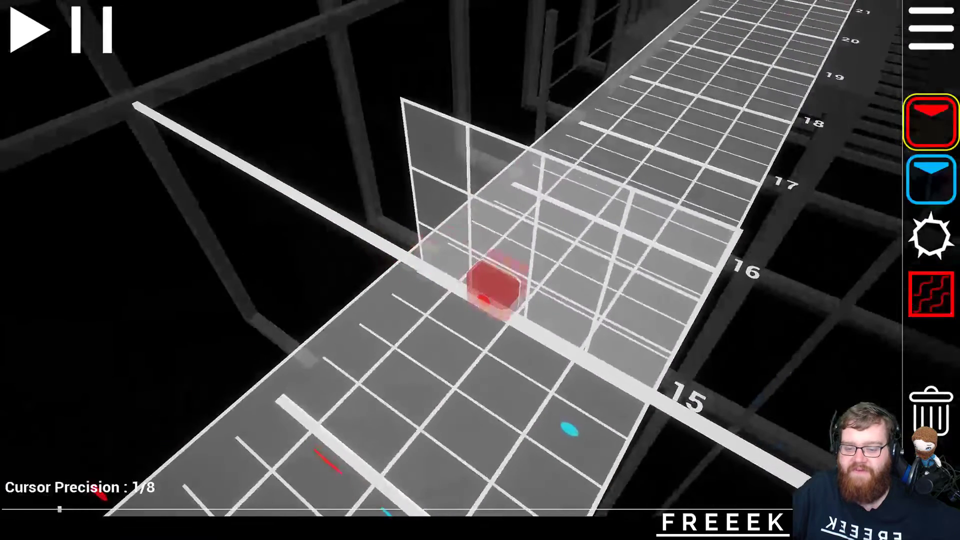
click(489, 285)
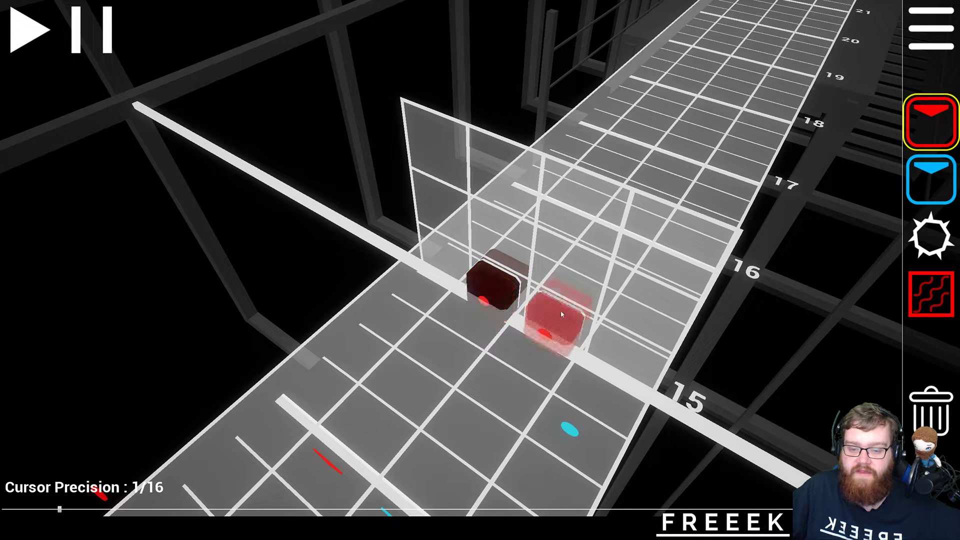
scroll(555, 312, up, 1)
key(2)
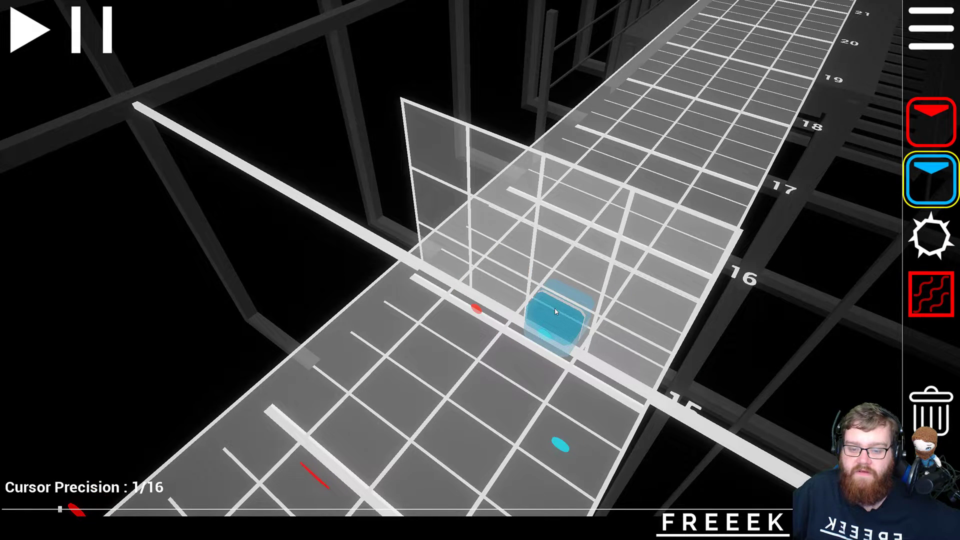
scroll(555, 311, down, 1)
scroll(554, 312, up, 1)
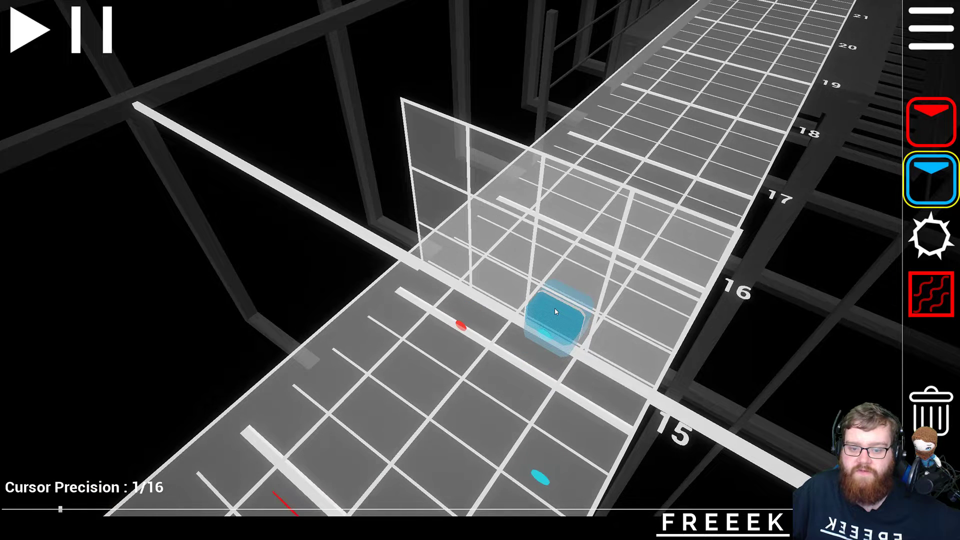
click(554, 311)
- Continue the run with alternating red and blue notes about 3/16 beat apart, ending just before beat 16
scroll(507, 290, up, 1)
key(1)
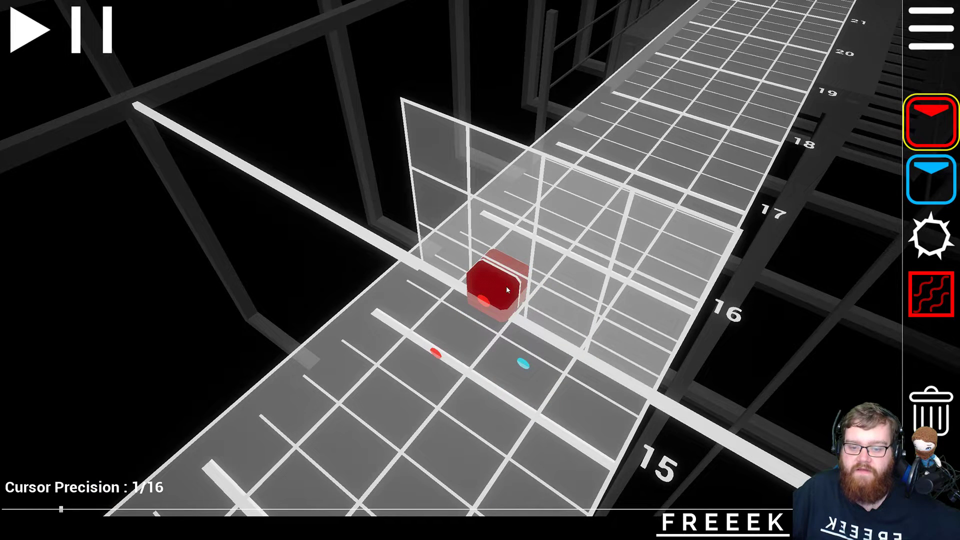
click(506, 286)
scroll(506, 286, up, 1)
key(5)
click(540, 305)
scroll(541, 305, up, 1)
key(1)
scroll(496, 290, up, 3)
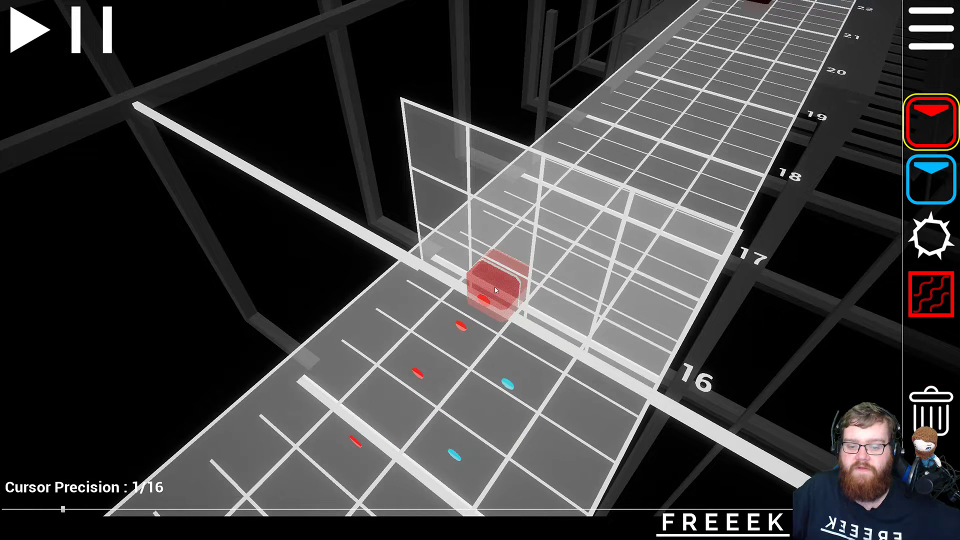
key(2)
click(542, 310)
- Move the cursor back ahead of the new run and play back the passage several times
scroll(540, 309, down, 20)
scroll(525, 304, down, 1)
click(21, 31)
click(21, 31)
scroll(21, 31, down, 3)
click(21, 31)
click(21, 31)
click(21, 31)
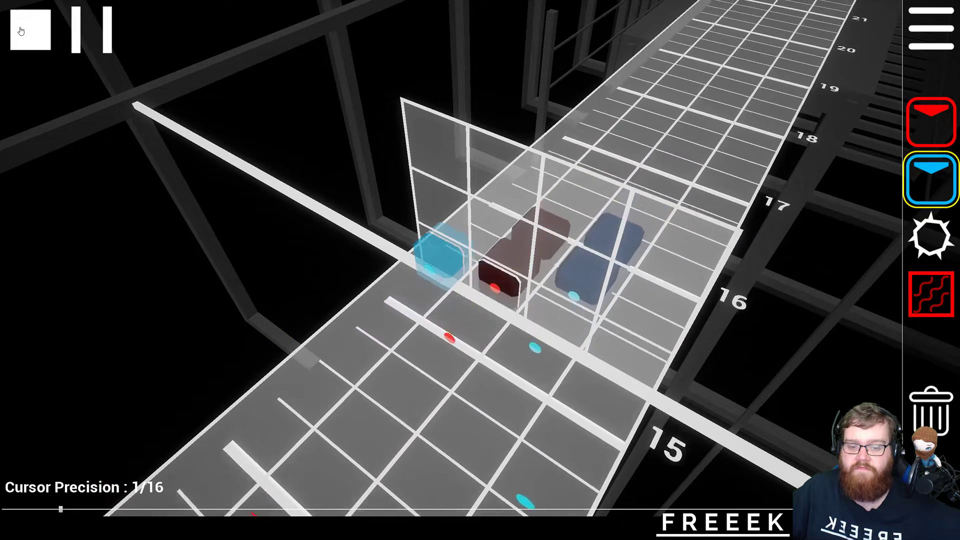
click(21, 31)
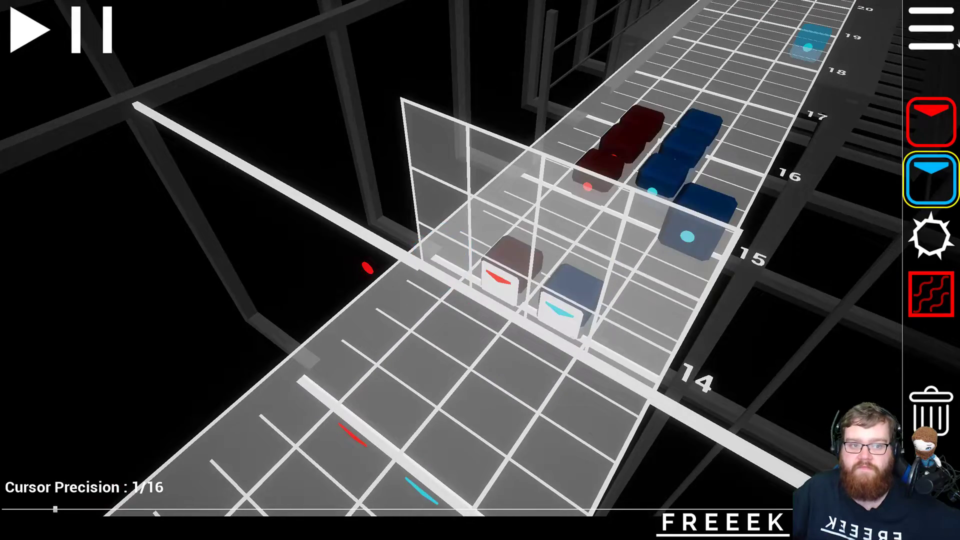
- Set the note sound to Tick and return to the note grid
key(Escape)
click(231, 241)
click(215, 270)
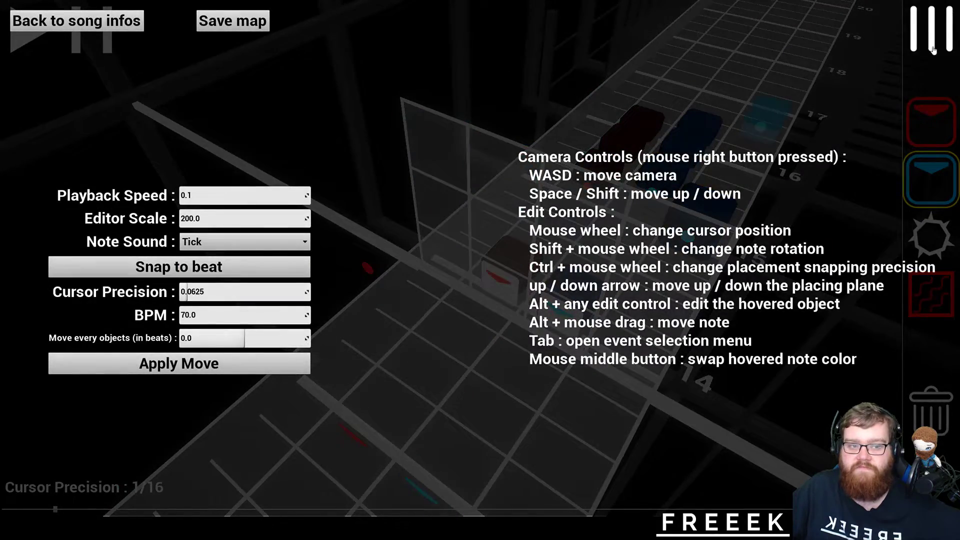
key(Escape)
- Replay the wider-spaced run after beat 15 several times to hear its rhythm with the note sound
click(42, 34)
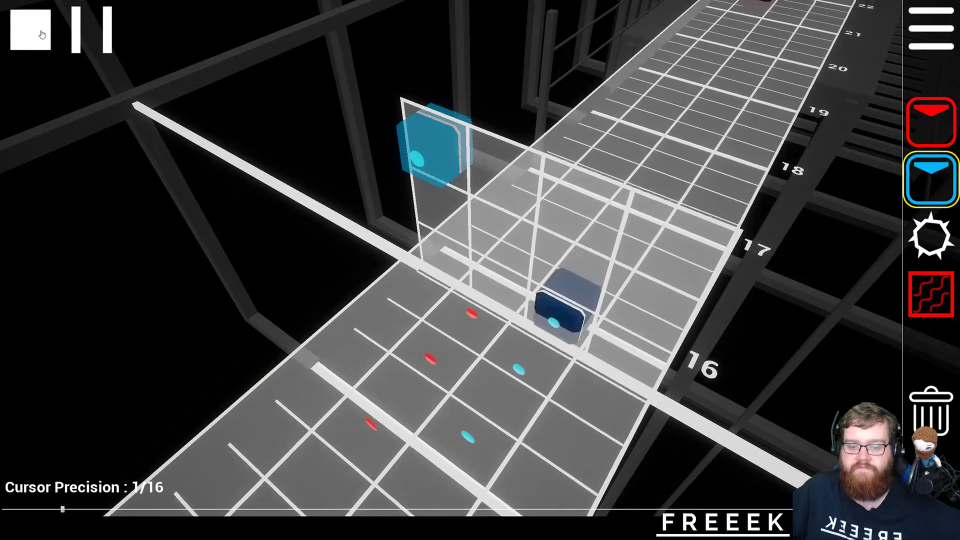
click(42, 34)
click(21, 38)
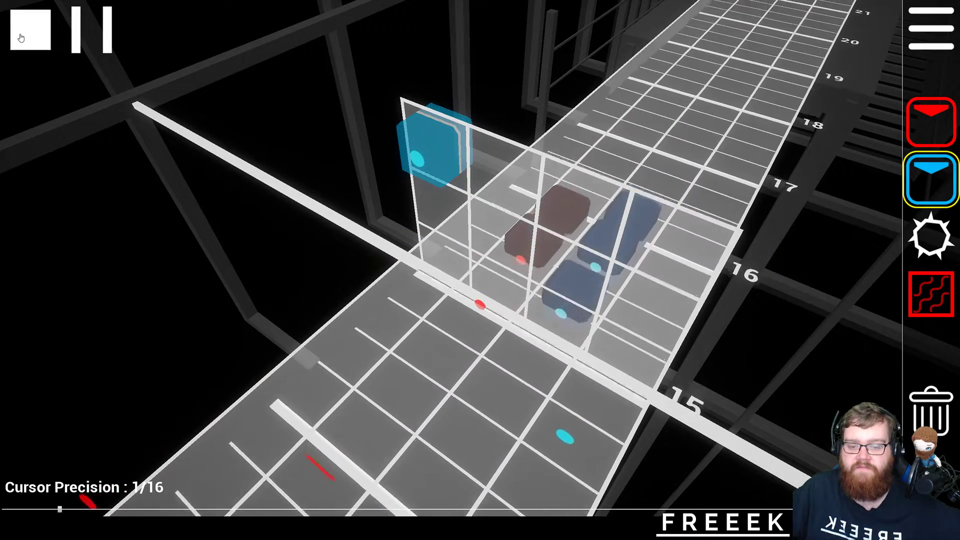
click(21, 38)
click(21, 38)
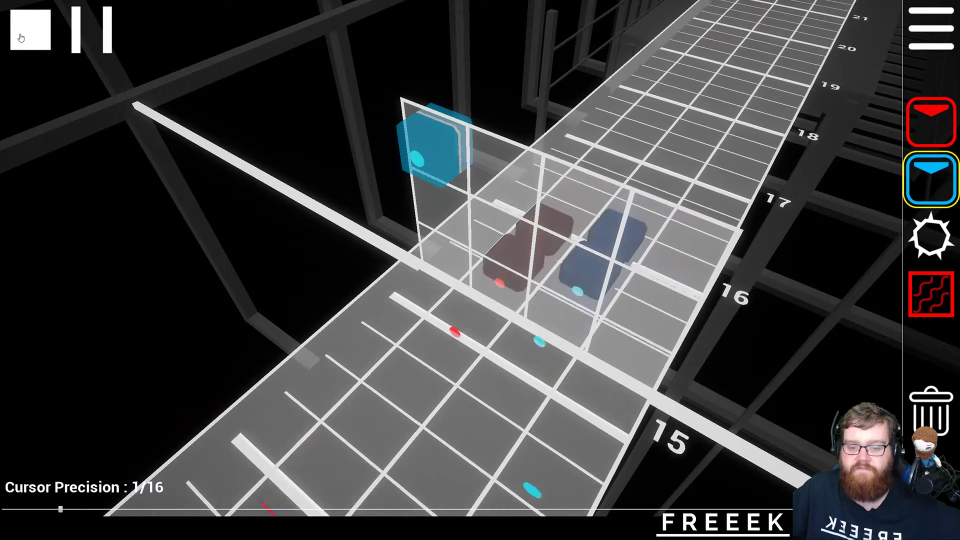
click(21, 38)
click(21, 38)
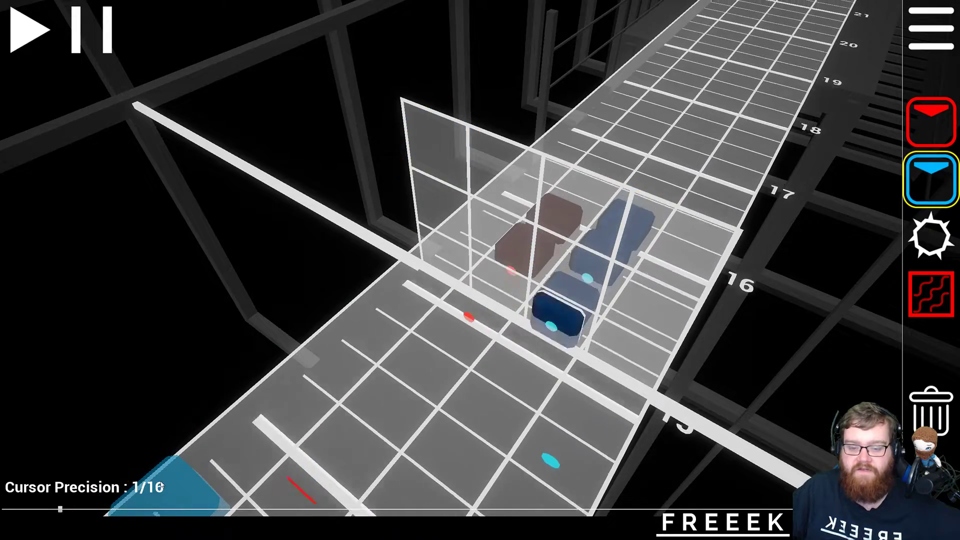
- Play back the alternating red and blue run after beat 15 and step the cursor back and forth along it
right_drag(460, 211, 479, 260)
scroll(479, 260, up, 2)
scroll(481, 264, down, 1)
scroll(598, 325, down, 10)
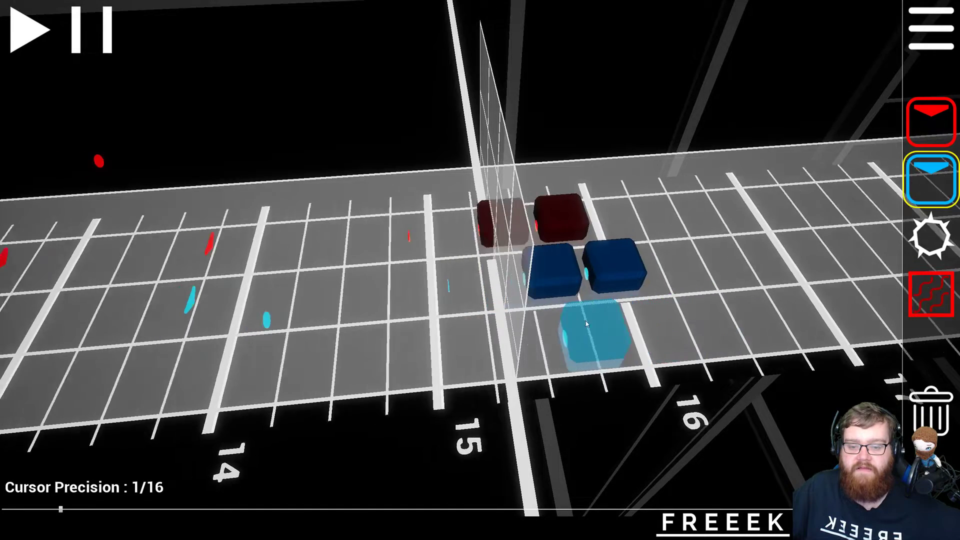
click(36, 41)
click(36, 41)
scroll(643, 287, up, 6)
click(642, 287)
scroll(643, 288, up, 3)
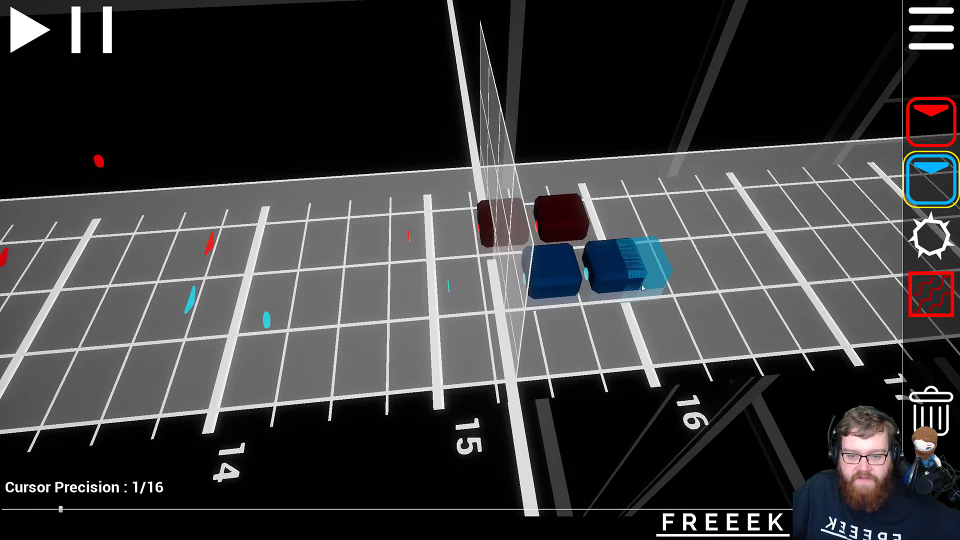
- Delete the widely spaced red and blue notes between beats 15 and 16, keeping only the red note at beat 15
key(5)
right_drag(602, 279, 540, 273)
scroll(425, 303, down, 7)
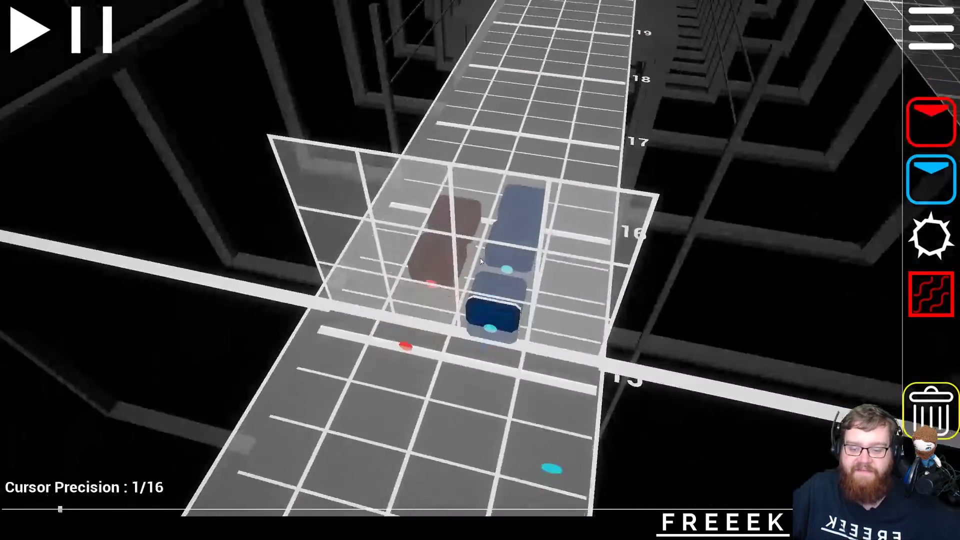
right_drag(426, 303, 370, 300)
right_drag(480, 258, 450, 270)
scroll(491, 261, up, 2)
scroll(492, 263, down, 4)
scroll(491, 264, up, 3)
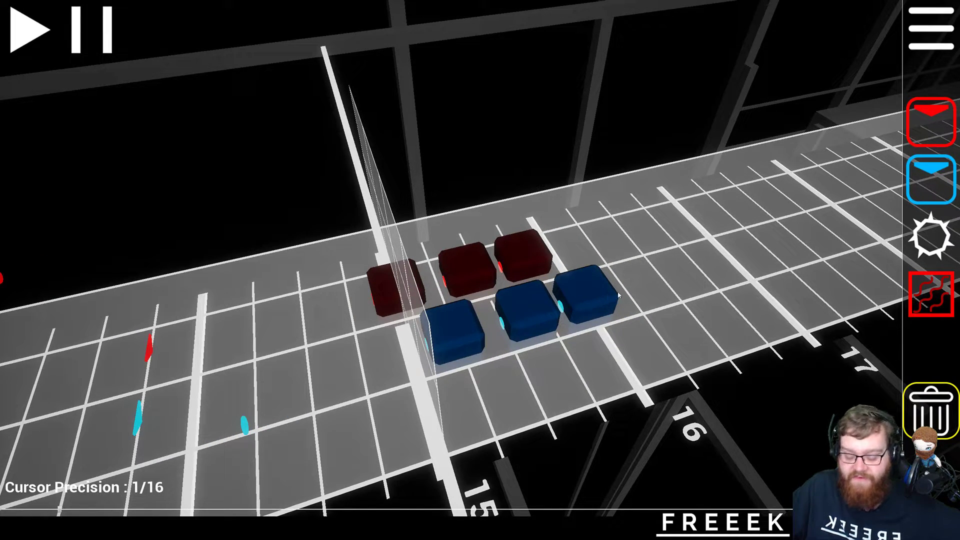
right_click(604, 298)
right_click(526, 309)
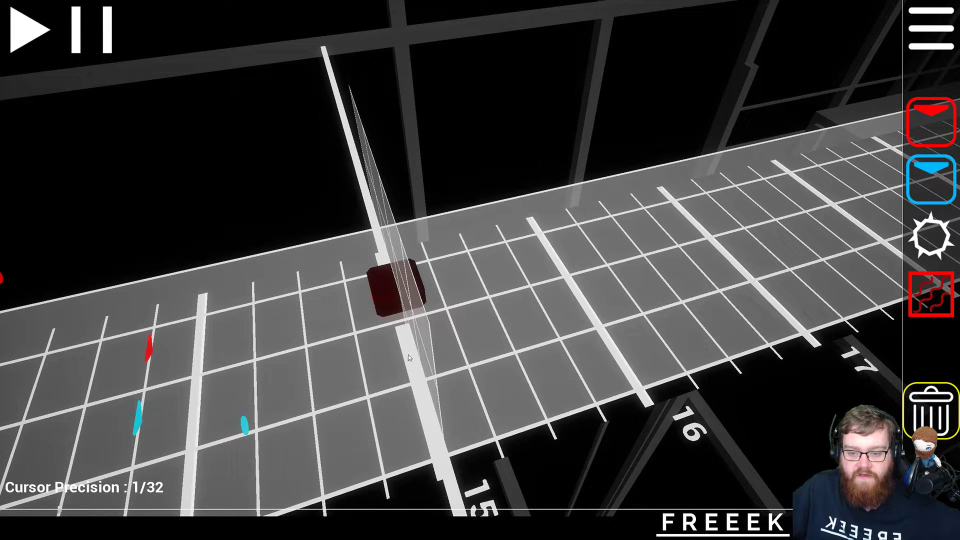
- Using 1/32 cursor precision, place alternating blue and red notes about 5/32 beat apart after the red note at beat 15
click(928, 173)
right_drag(395, 332, 643, 272)
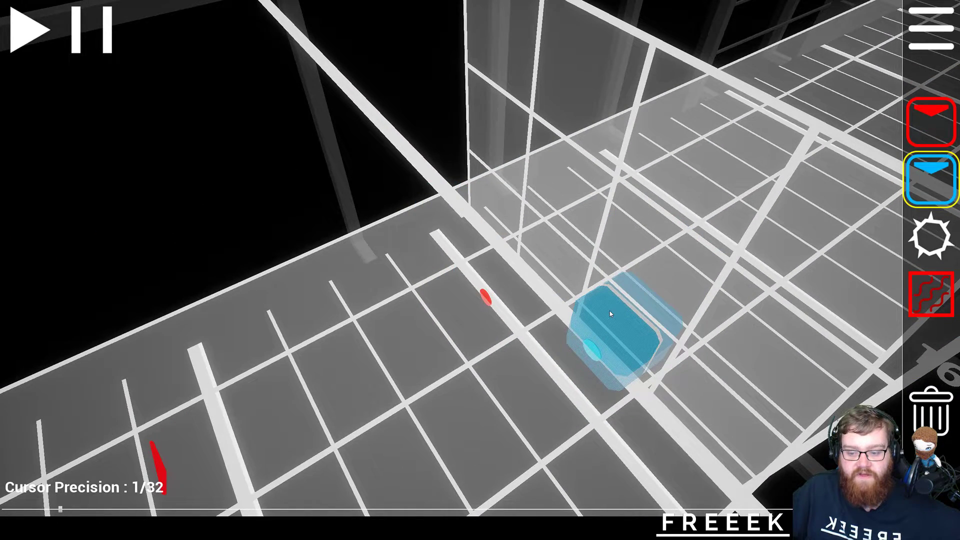
click(610, 311)
key(1)
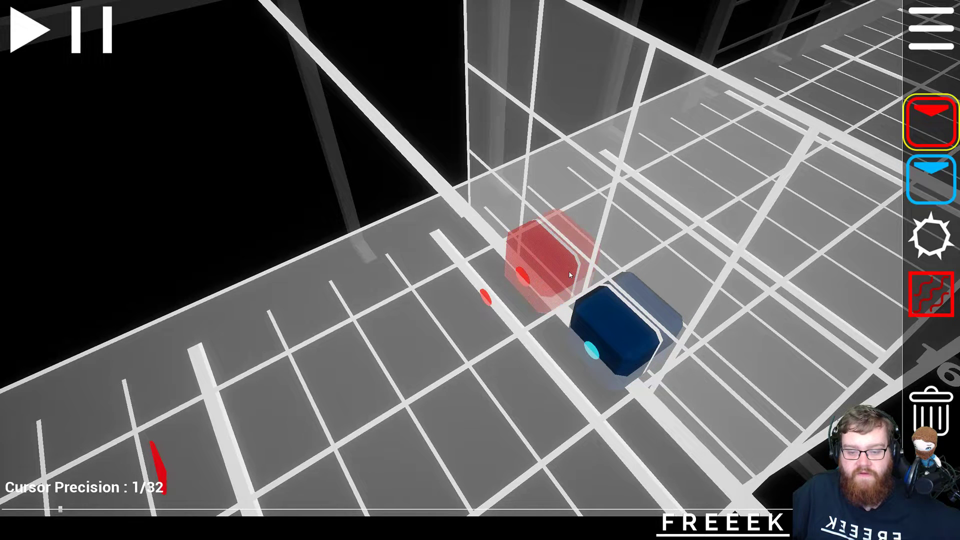
click(568, 272)
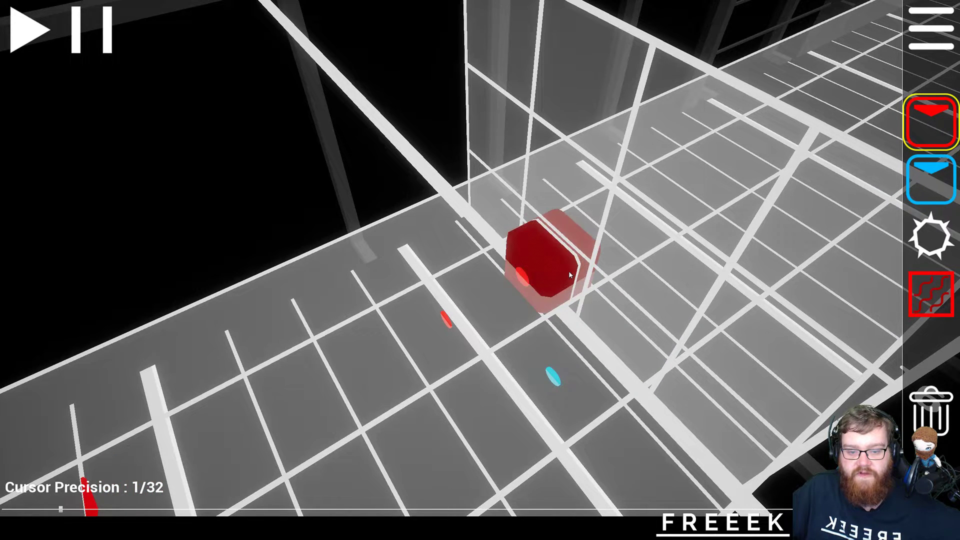
key(2)
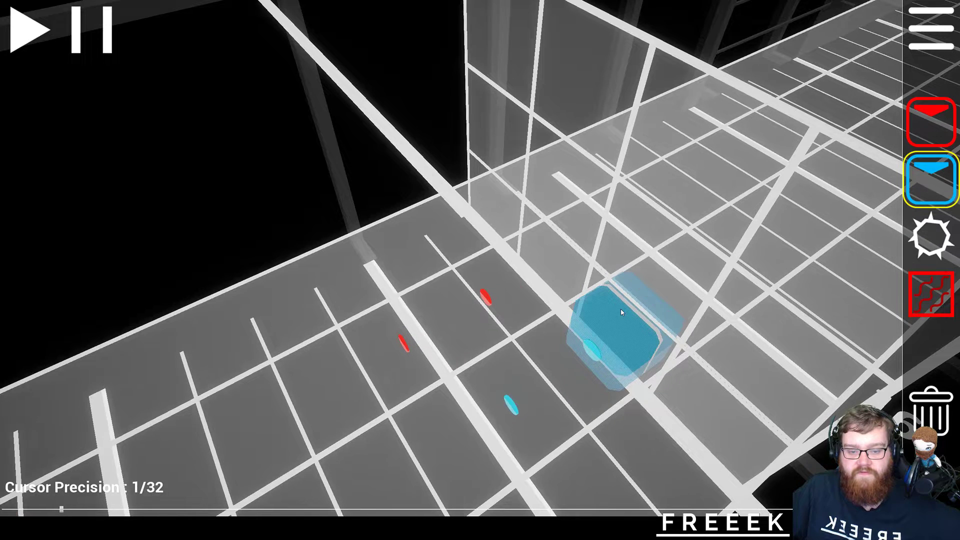
click(622, 312)
key(1)
click(569, 271)
key(2)
scroll(620, 307, up, 4)
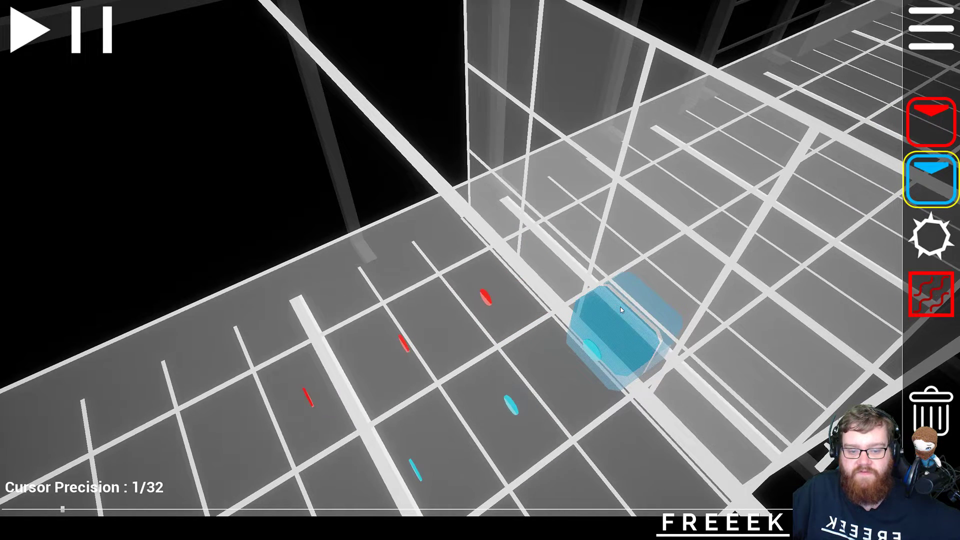
click(621, 308)
- Move the cursor back ahead of the new run and play back the passage several times
scroll(619, 308, down, 14)
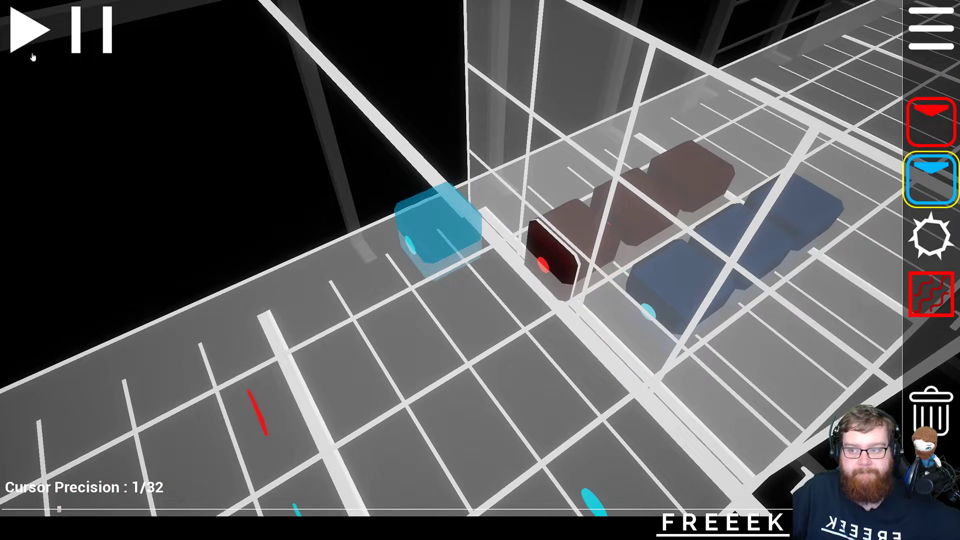
scroll(66, 91, down, 10)
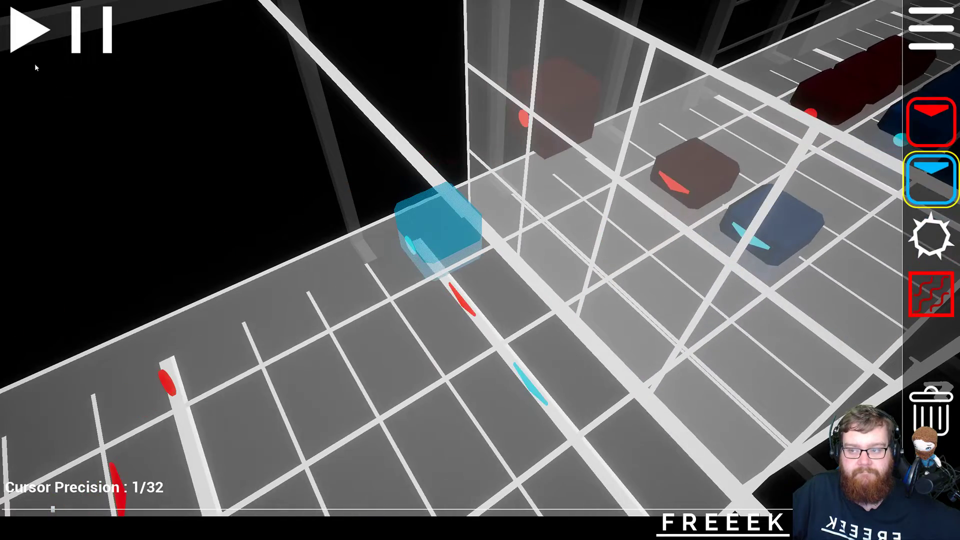
click(19, 34)
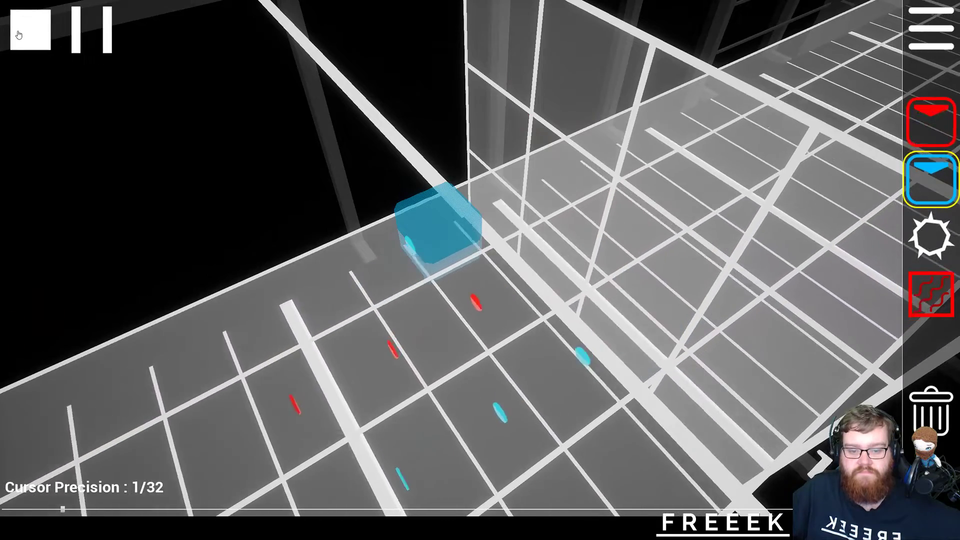
click(19, 34)
click(19, 34)
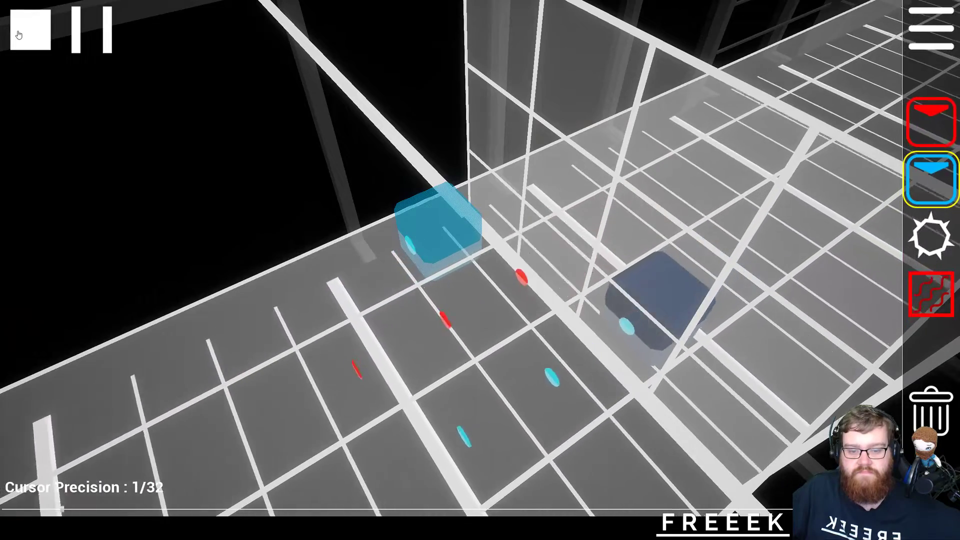
click(19, 34)
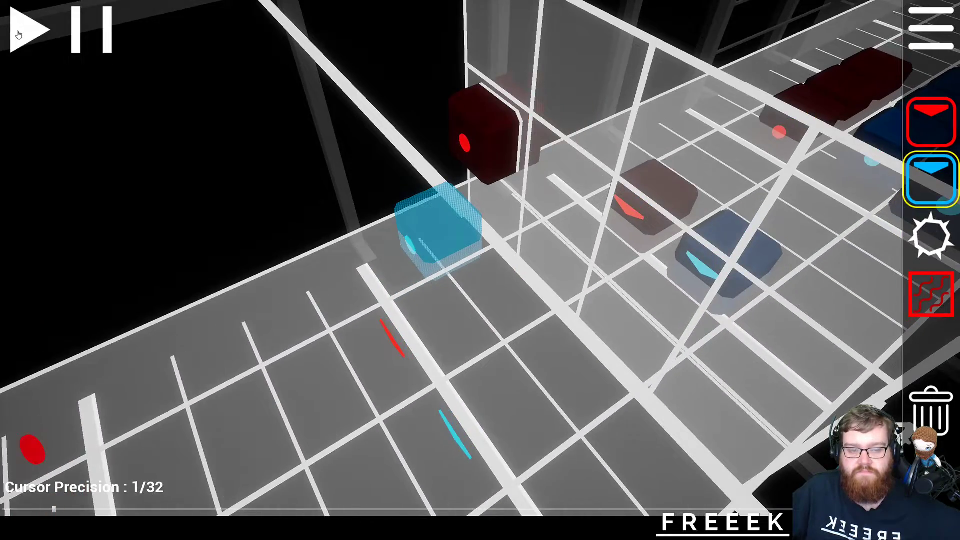
click(19, 34)
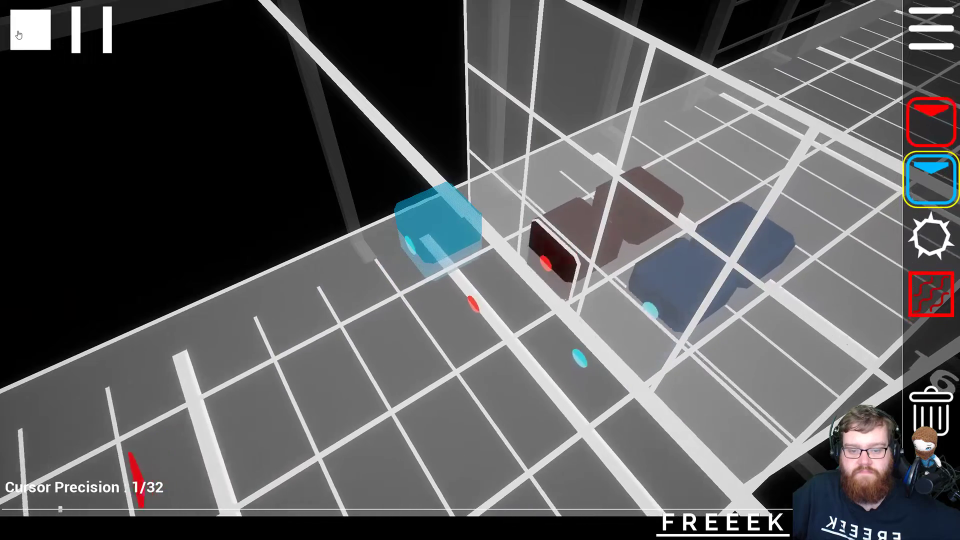
click(19, 34)
- Look over the playback settings, return to the note grid and replay the passage once more
click(950, 44)
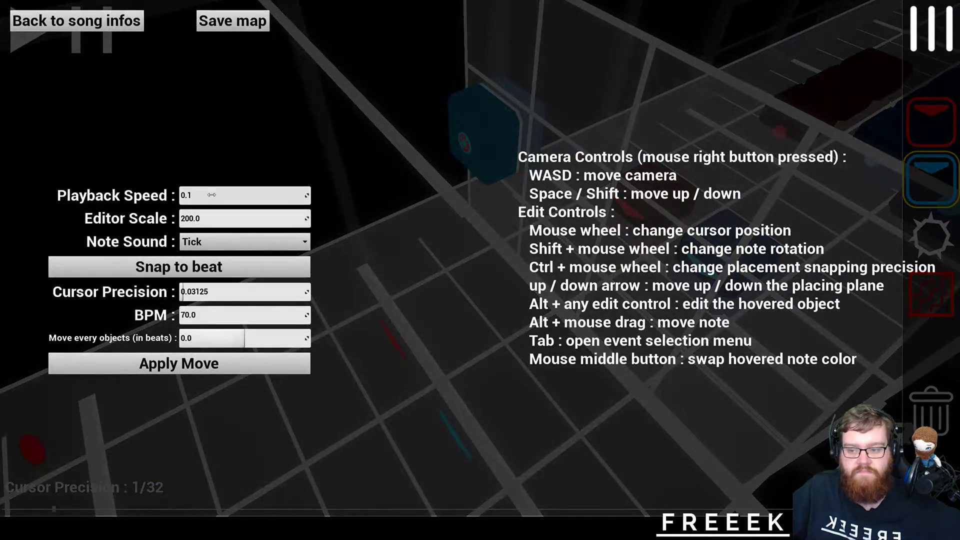
click(927, 36)
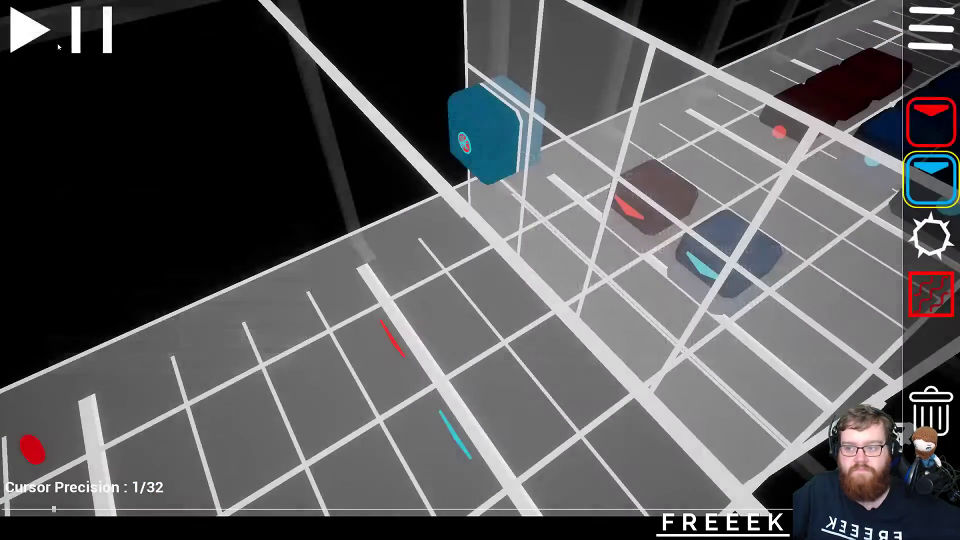
click(35, 42)
click(34, 42)
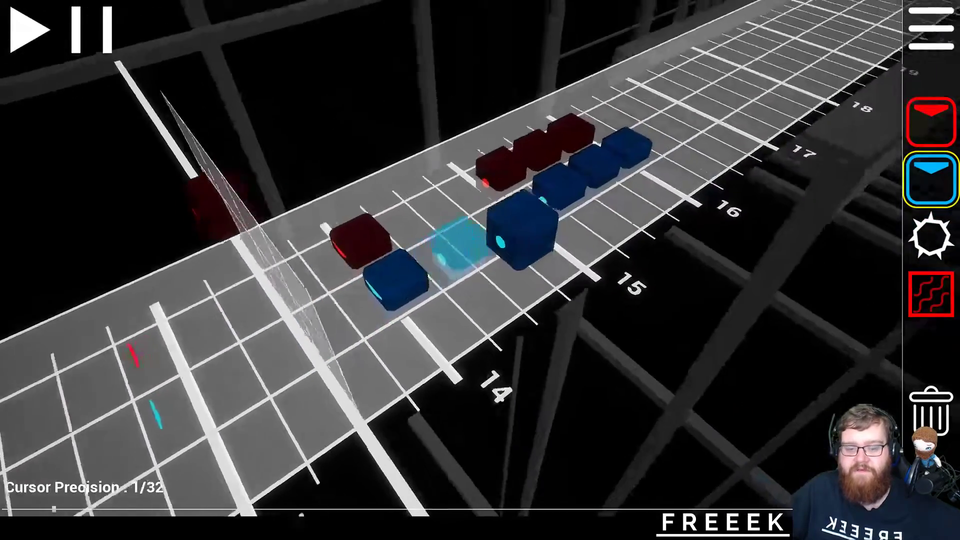
- Set the cursor precision to 1/1 and move the cursor along the track in whole beats, from beat 0 to beat 27 and back
right_drag(481, 259, 431, 255)
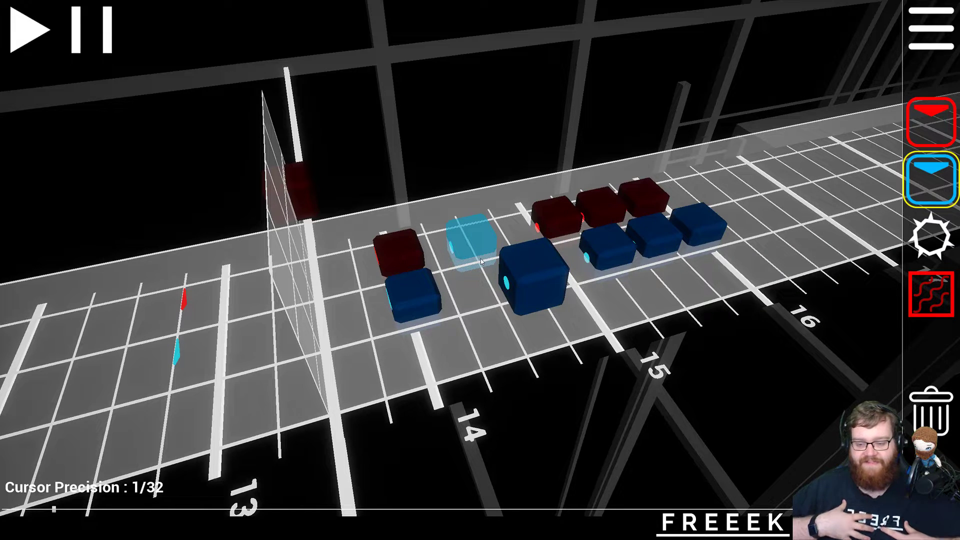
scroll(481, 259, down, 1)
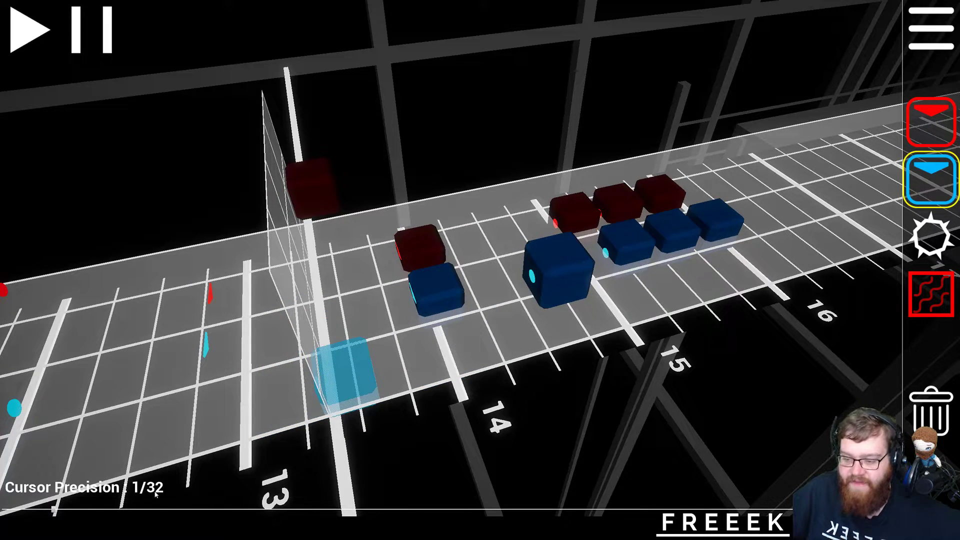
scroll(246, 320, down, 13)
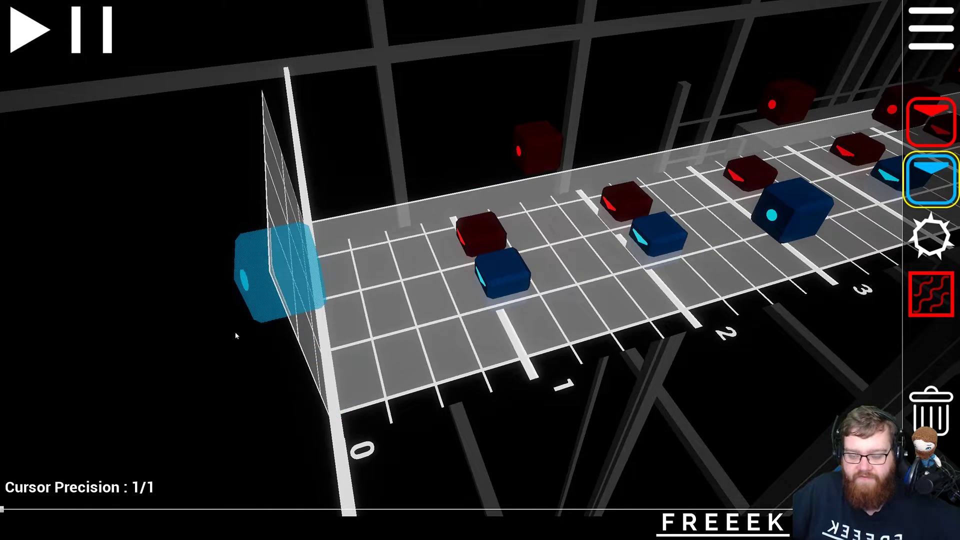
scroll(225, 336, up, 17)
scroll(249, 423, up, 2)
right_drag(249, 422, 480, 258)
scroll(520, 266, up, 6)
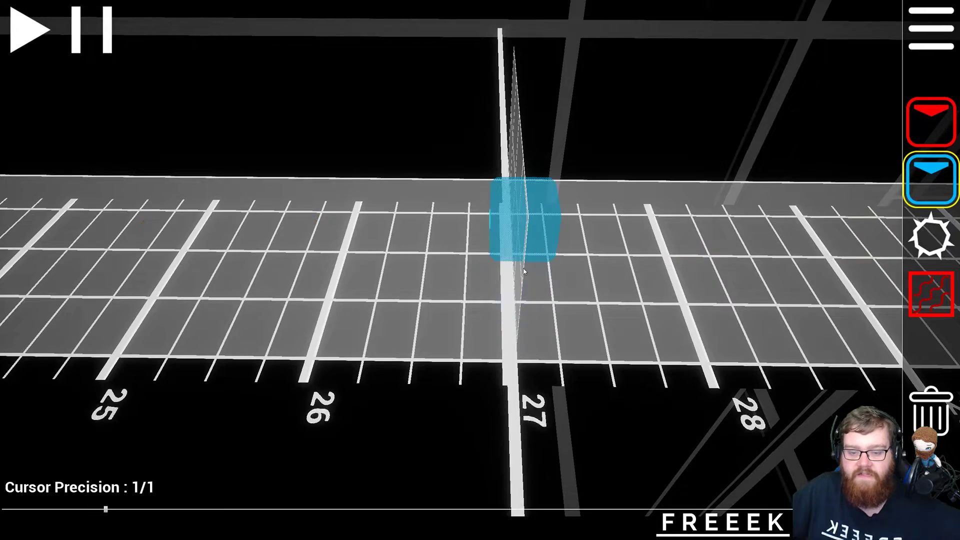
scroll(524, 273, down, 12)
right_drag(524, 274, 450, 238)
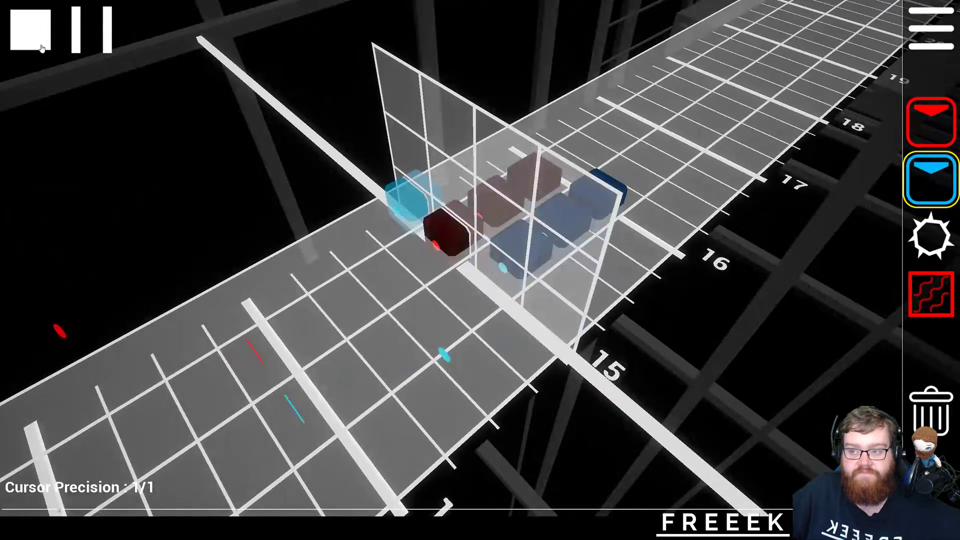
- Replay the tightly spaced alternating run between beats 15 and 16 repeatedly to hear its rhythm
click(46, 46)
click(49, 46)
scroll(48, 46, down, 6)
click(49, 46)
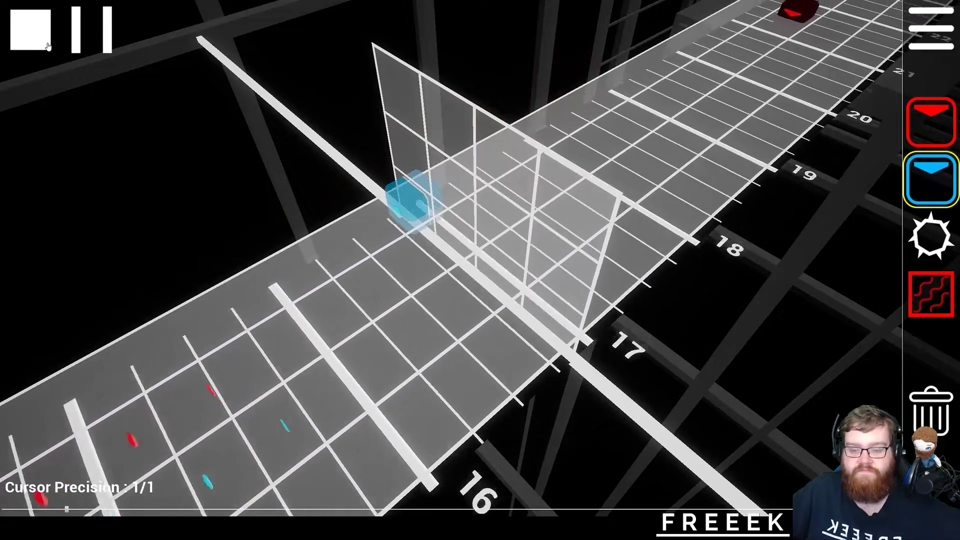
click(47, 46)
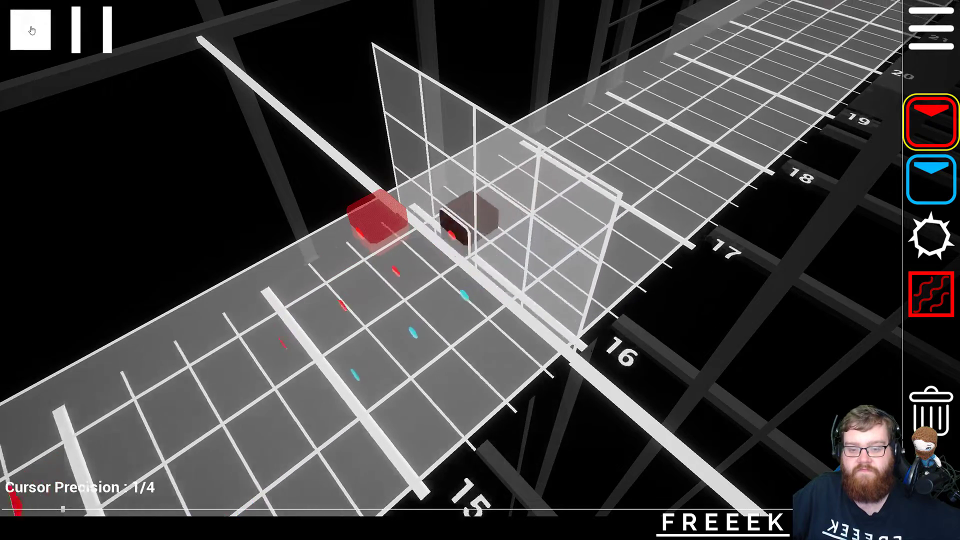
click(32, 30)
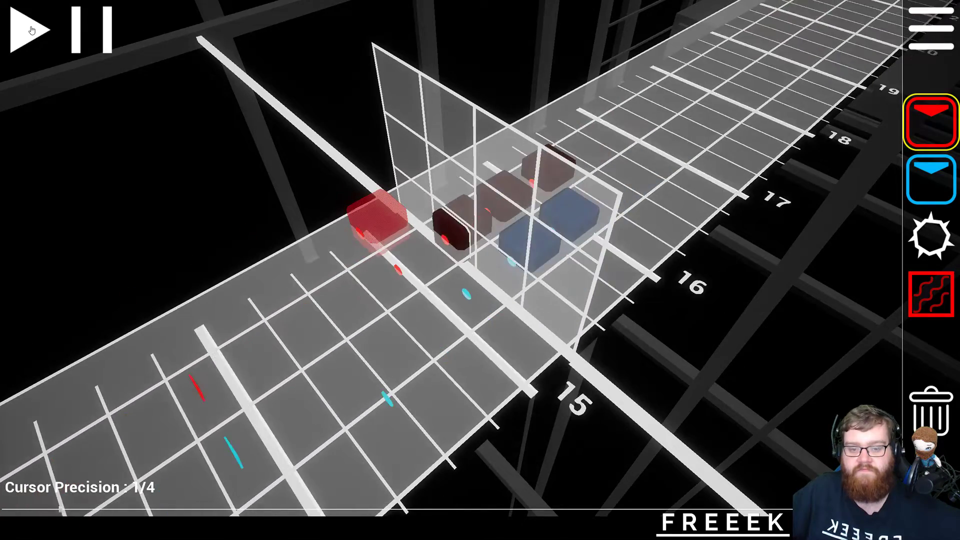
scroll(31, 30, up, 7)
right_drag(463, 255, 292, 185)
click(36, 42)
click(36, 41)
click(36, 42)
click(36, 42)
click(36, 42)
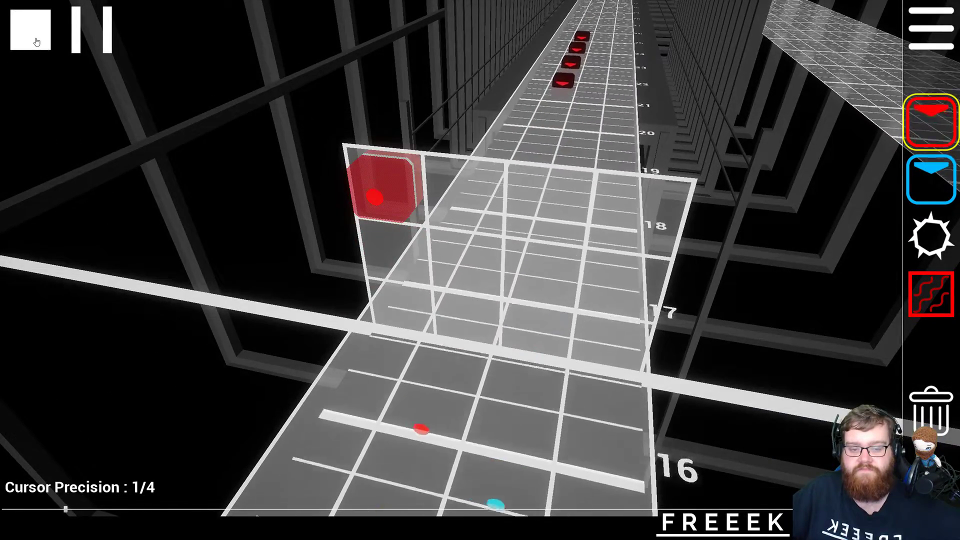
click(36, 41)
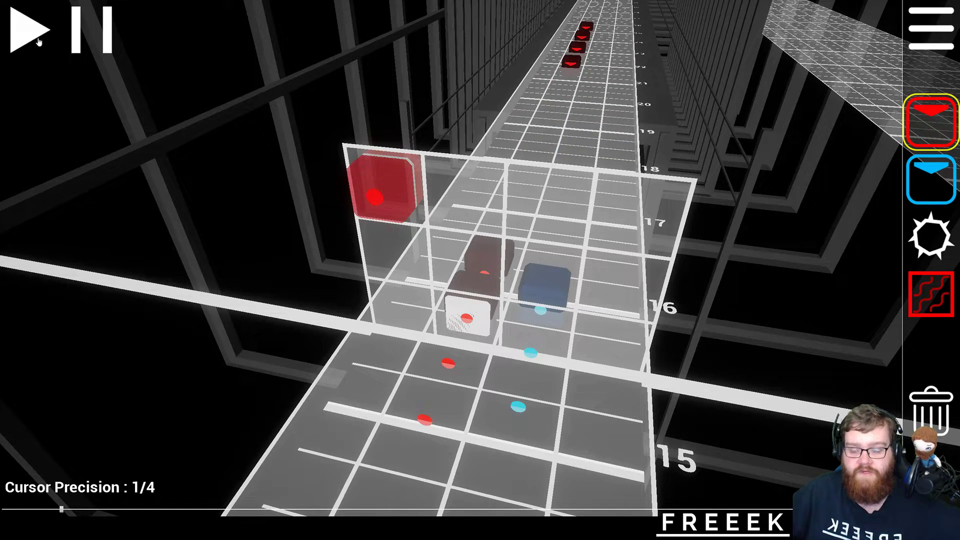
click(42, 39)
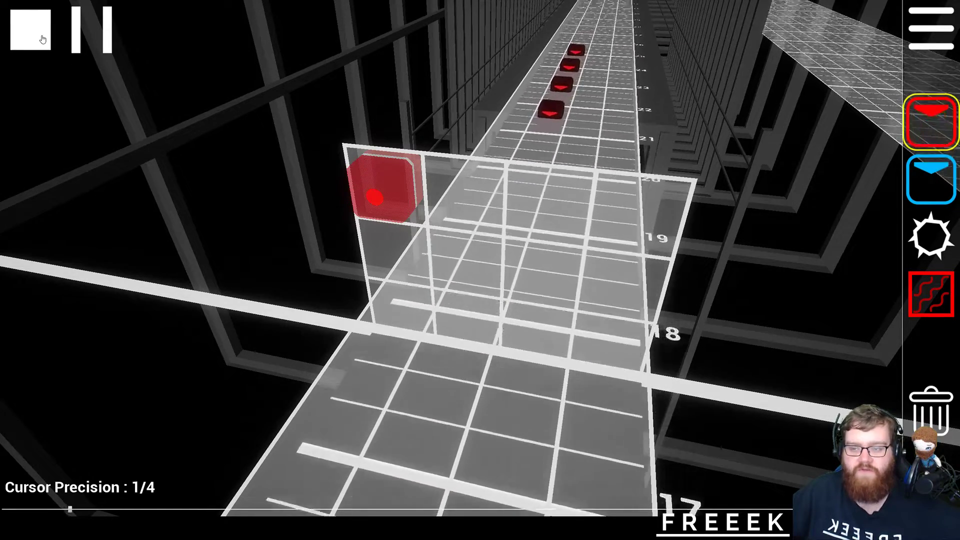
click(43, 39)
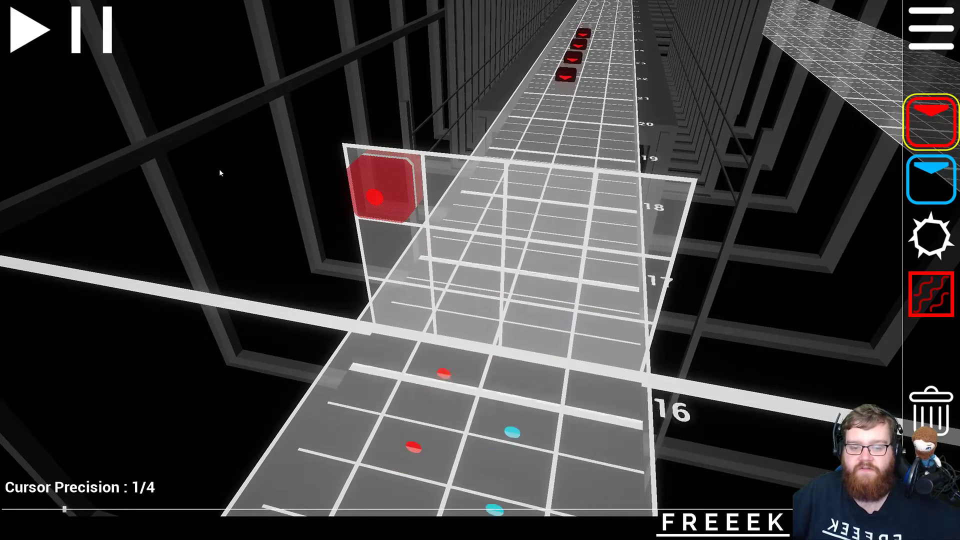
- Place a row of red notes 1/4 beat apart in the outermost right lane of the lowest row, from beat 17 to beat 18
scroll(220, 173, up, 1)
click(610, 363)
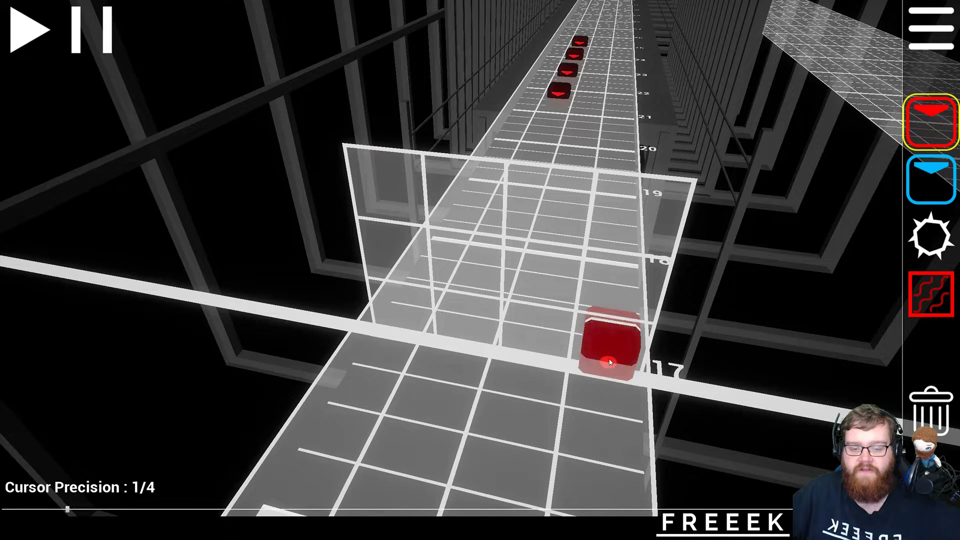
scroll(609, 363, up, 1)
click(610, 362)
scroll(610, 362, up, 1)
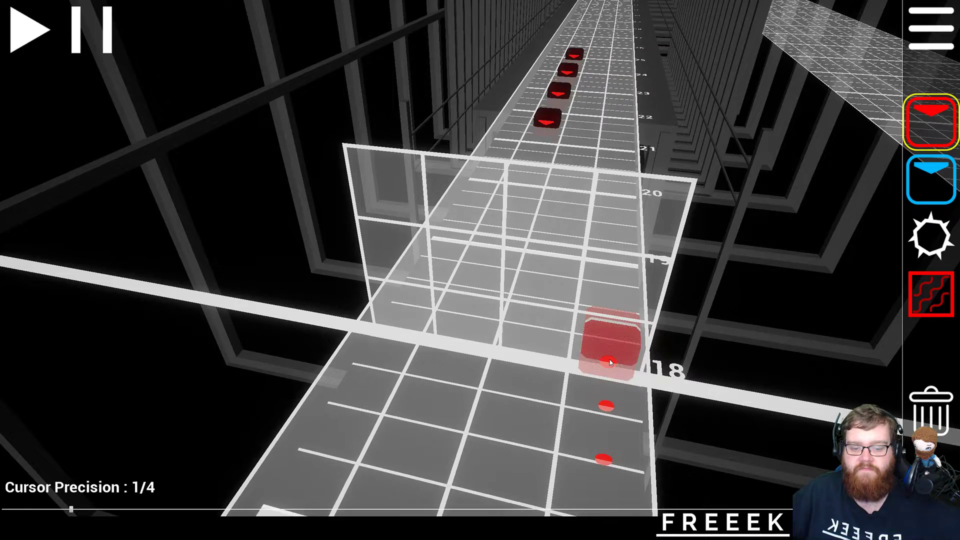
- Move the cursor back and play back the alternating run followed by the 1/4-beat red notes to compare them
scroll(608, 362, down, 15)
click(39, 53)
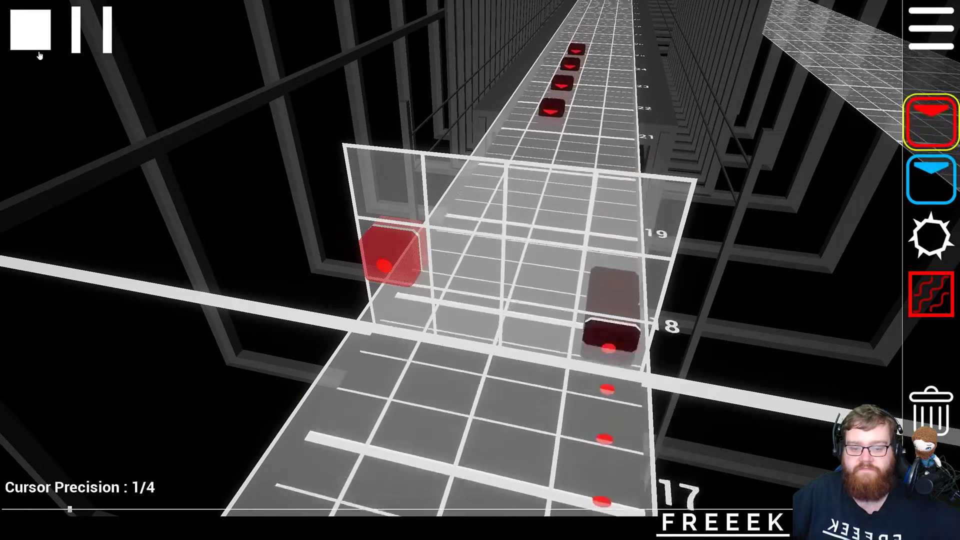
click(40, 52)
click(39, 53)
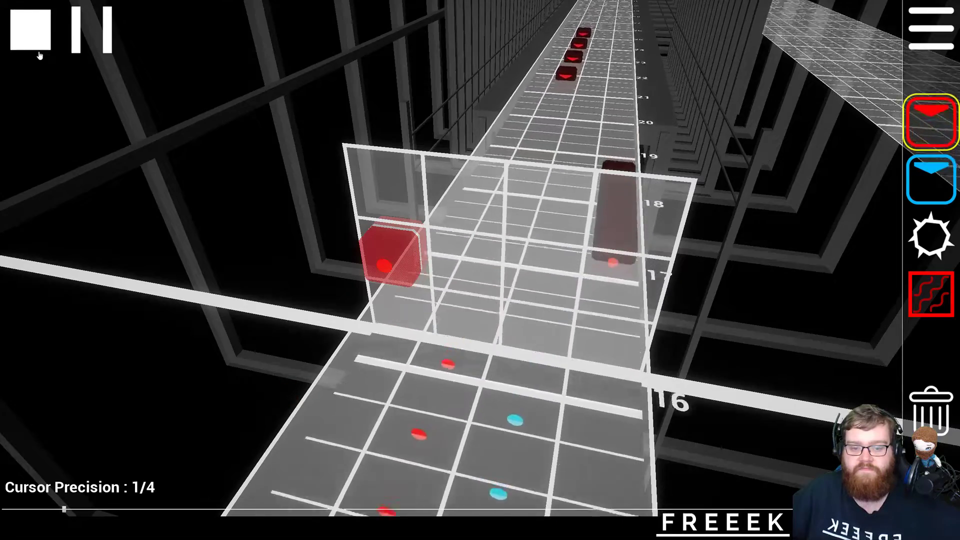
- Replay the alternating run and the 1/4-beat red notes after it, stopping just past beat 18
click(39, 52)
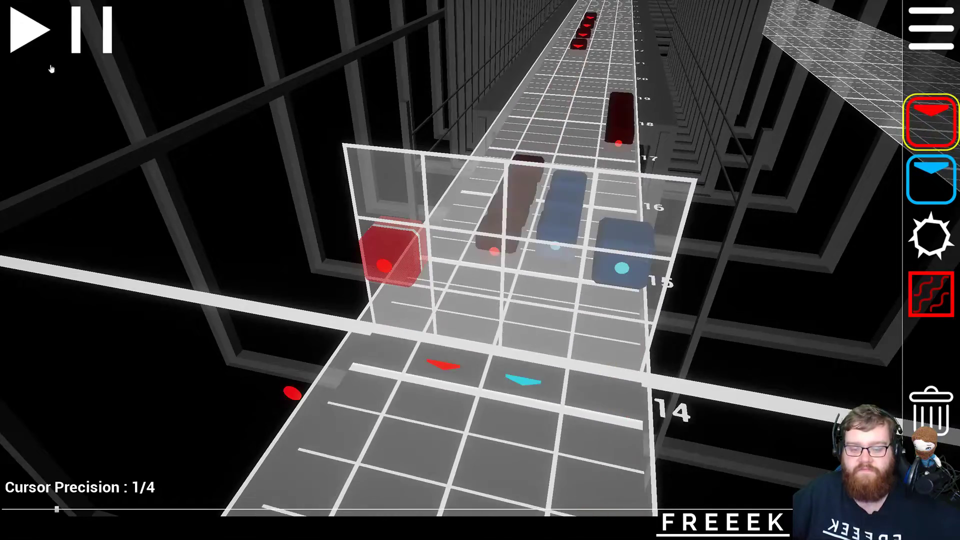
scroll(161, 134, up, 8)
scroll(160, 137, up, 2)
click(33, 41)
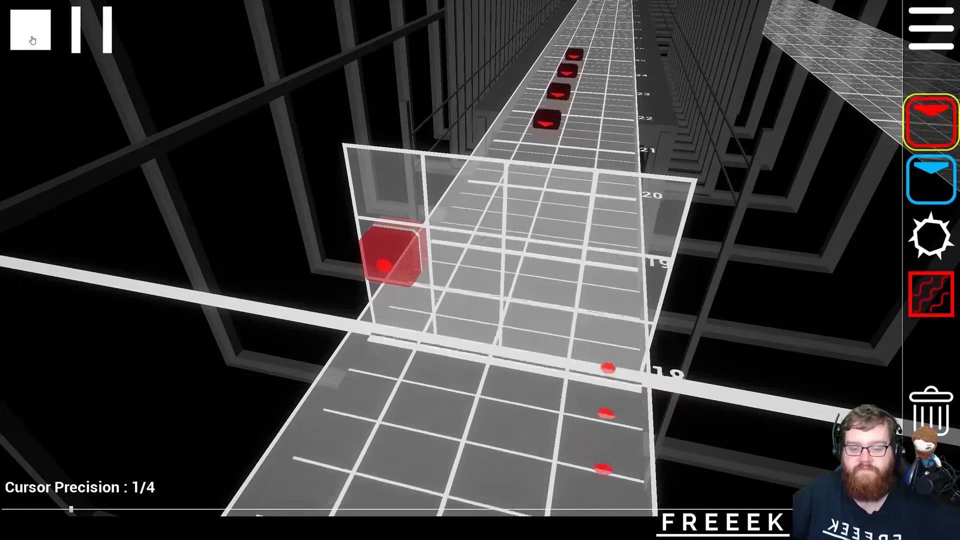
click(32, 39)
- Extend the outermost lane's row of 1/4-beat red notes up to beat 18.75 and play it back
scroll(215, 191, up, 3)
scroll(240, 212, up, 3)
right_drag(242, 214, 481, 261)
scroll(482, 260, down, 4)
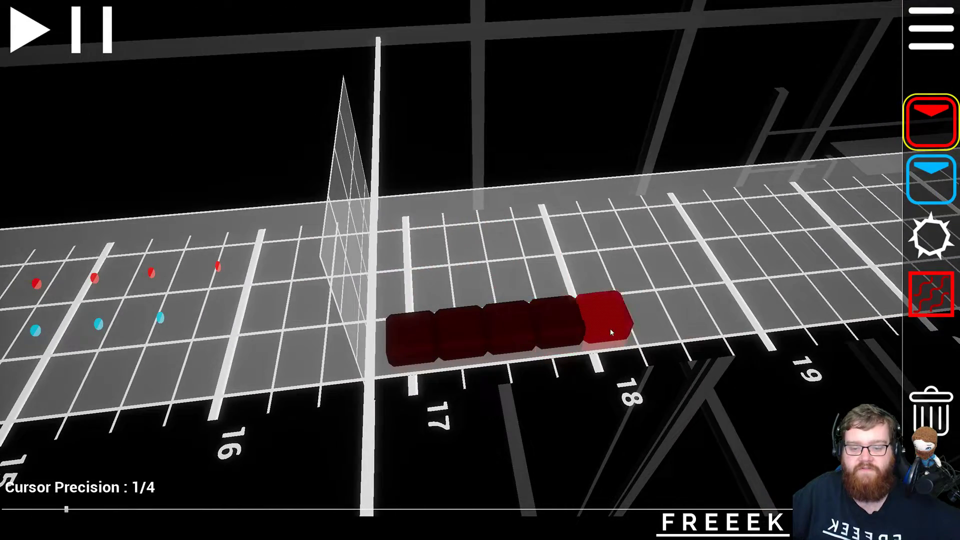
scroll(742, 324, up, 5)
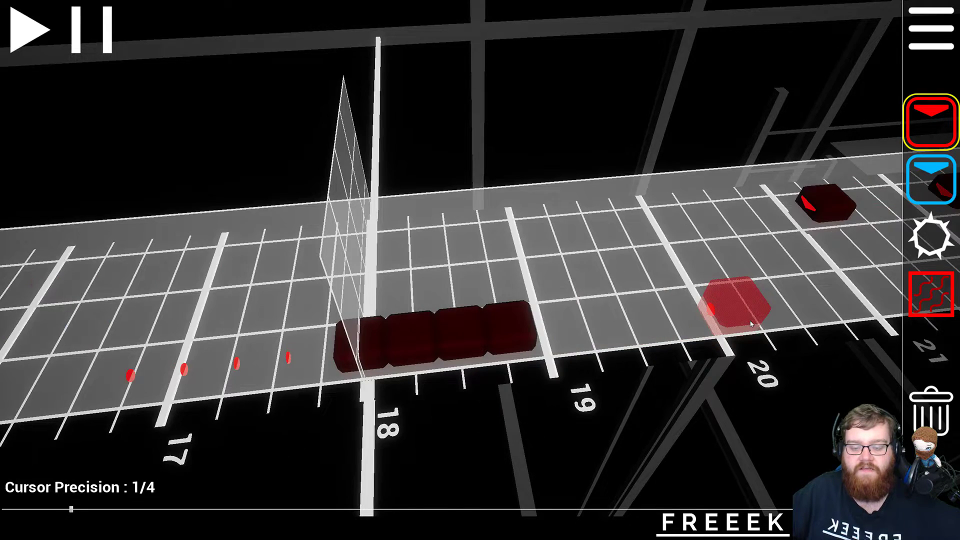
scroll(100, 65, down, 4)
click(29, 44)
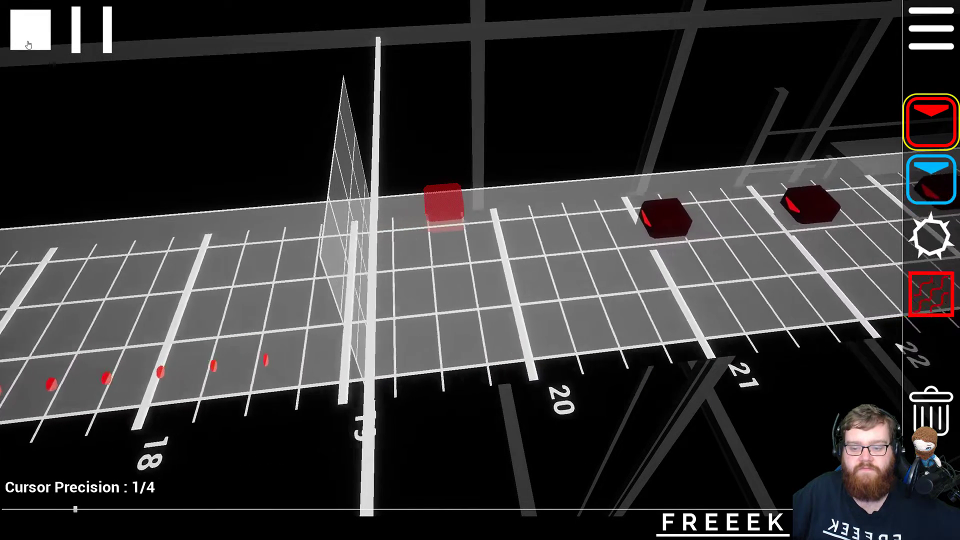
click(29, 44)
- Add a red note at beat 19.25 in the outermost lane and play back that stretch
scroll(418, 323, up, 7)
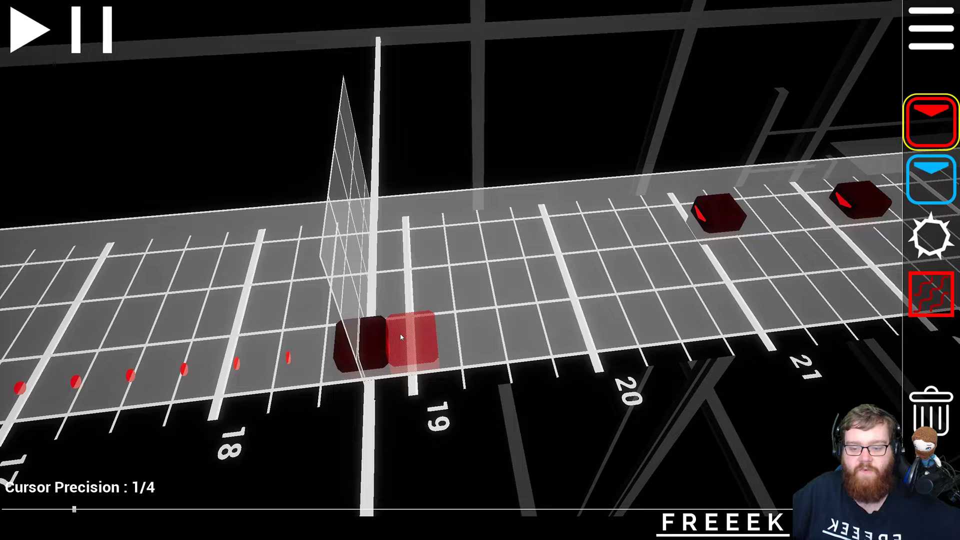
scroll(346, 340, down, 4)
click(605, 326)
click(24, 40)
click(24, 40)
click(24, 40)
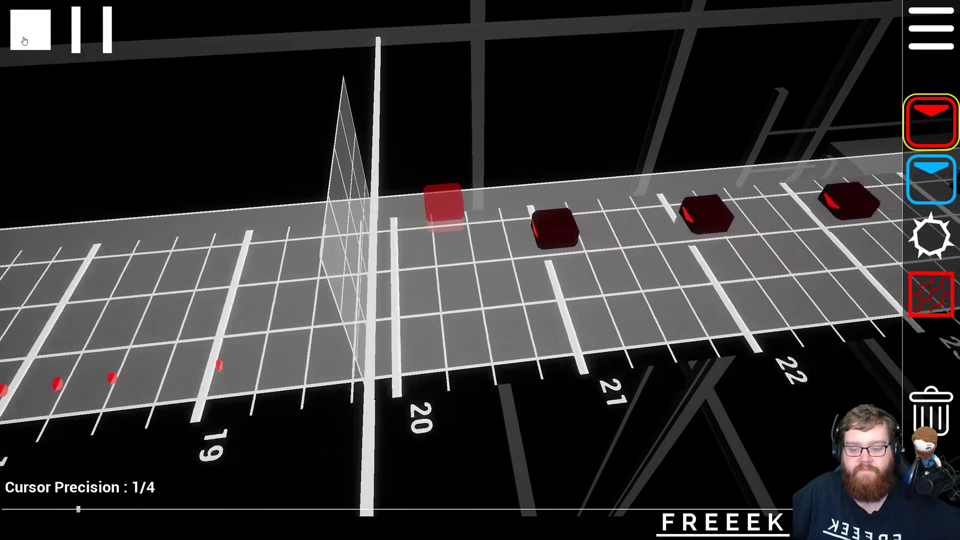
click(24, 40)
- Continue the outermost lane's red notes at 1/4-beat spacing from beat 19.5 to beat 20.75
scroll(644, 345, up, 1)
click(644, 345)
scroll(675, 328, up, 2)
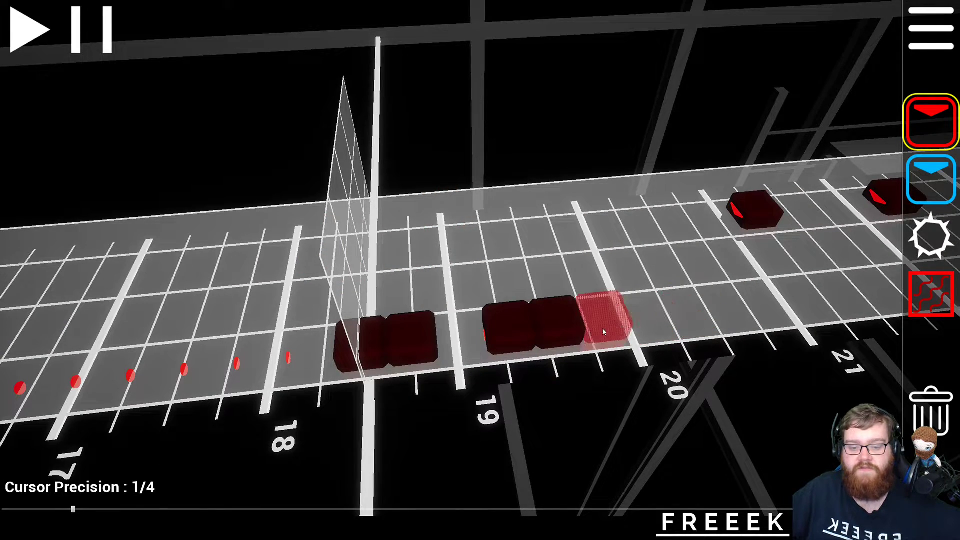
click(706, 325)
click(745, 318)
click(779, 311)
scroll(779, 311, up, 3)
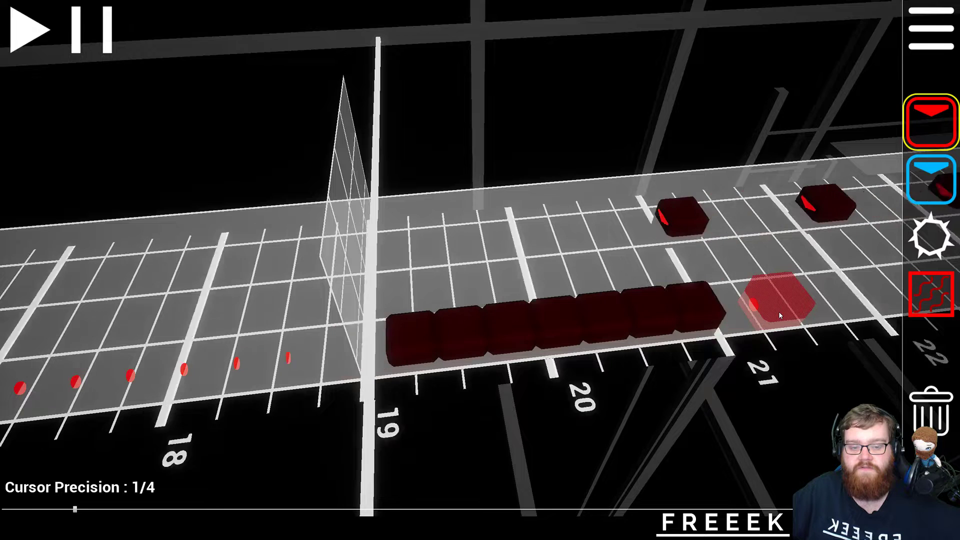
- Delete the separate red notes spaced one beat apart from beat 21 onward, keeping the 1/4-beat row
key(5)
click(652, 223)
scroll(723, 267, up, 5)
click(602, 231)
scroll(602, 231, up, 5)
click(550, 228)
- Extend the outermost lane's 1/4-beat row of red notes up to beat 22.75
scroll(545, 226, down, 20)
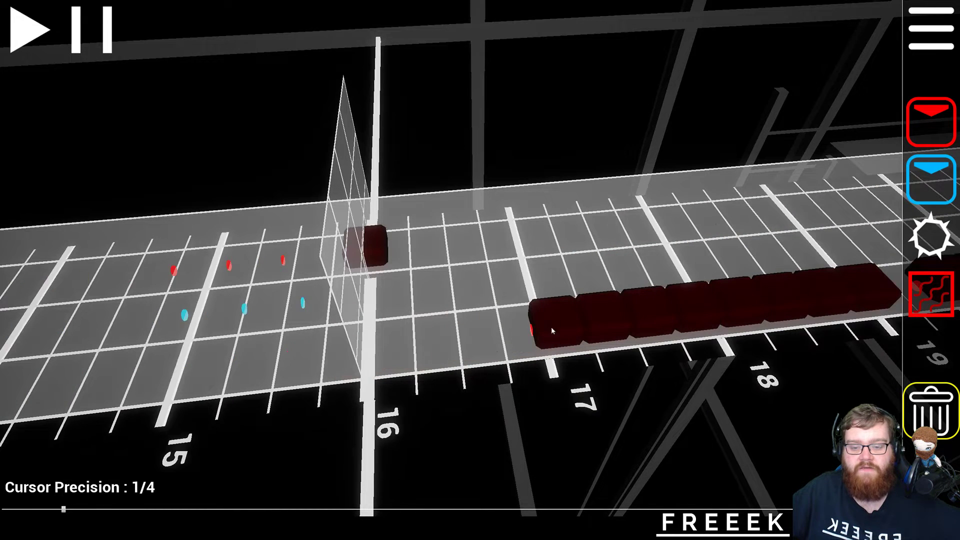
scroll(659, 320, up, 1)
scroll(728, 301, up, 8)
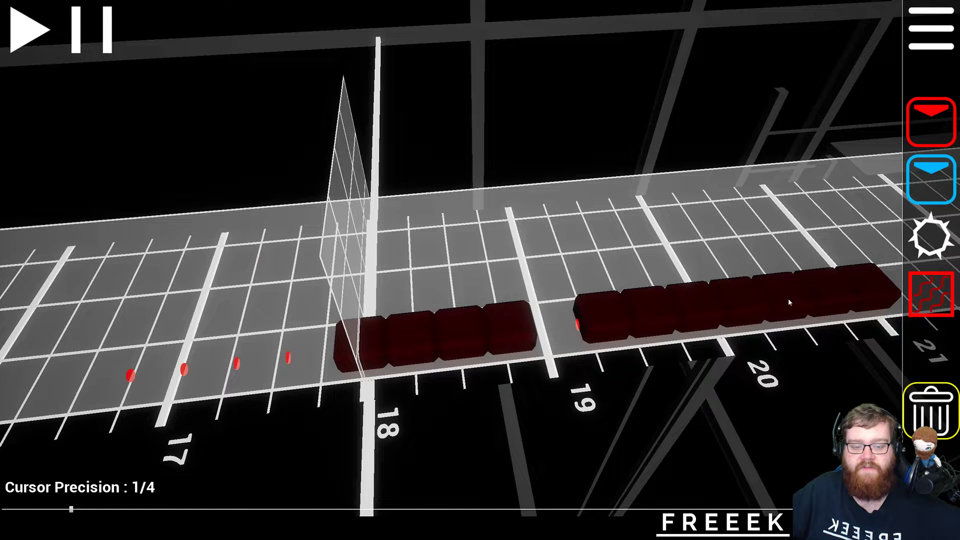
scroll(789, 298, up, 7)
drag(609, 334, 671, 321)
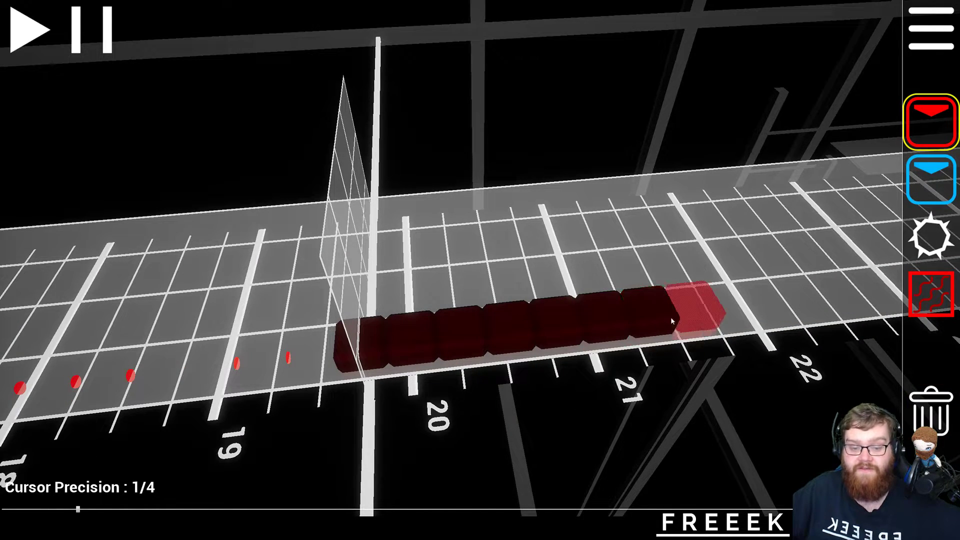
scroll(731, 313, up, 1)
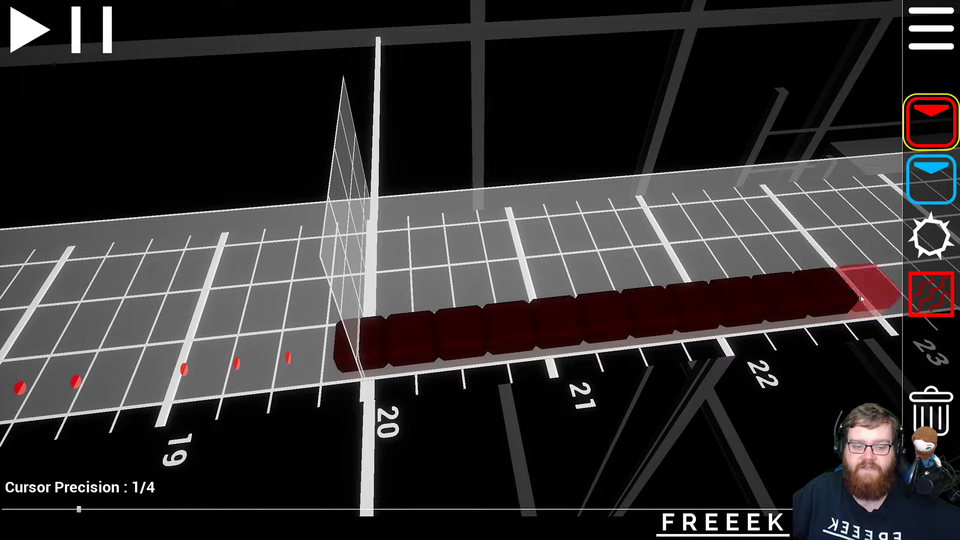
- Play back the map from the alternating run around beat 15 to the end of the 1/4-beat row at beat 23
scroll(851, 297, down, 20)
click(38, 37)
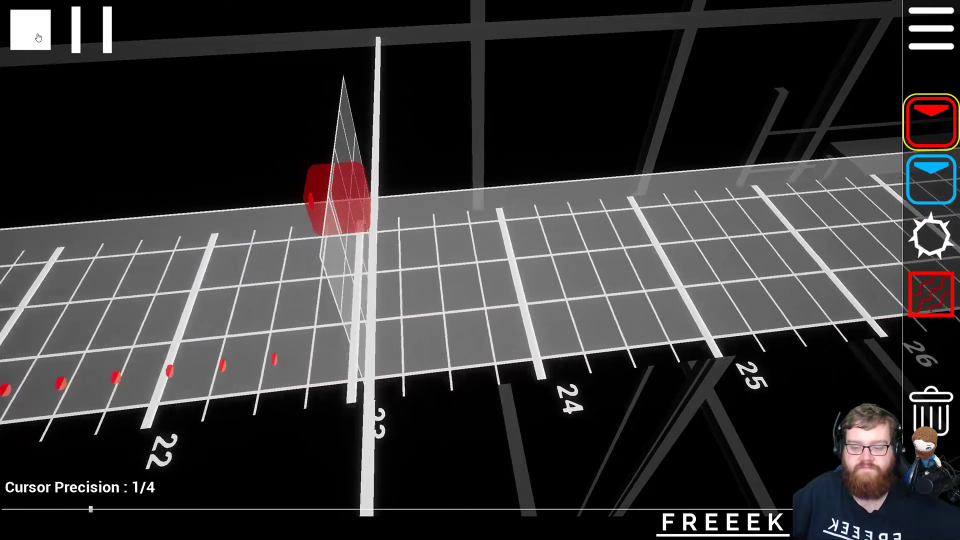
click(38, 37)
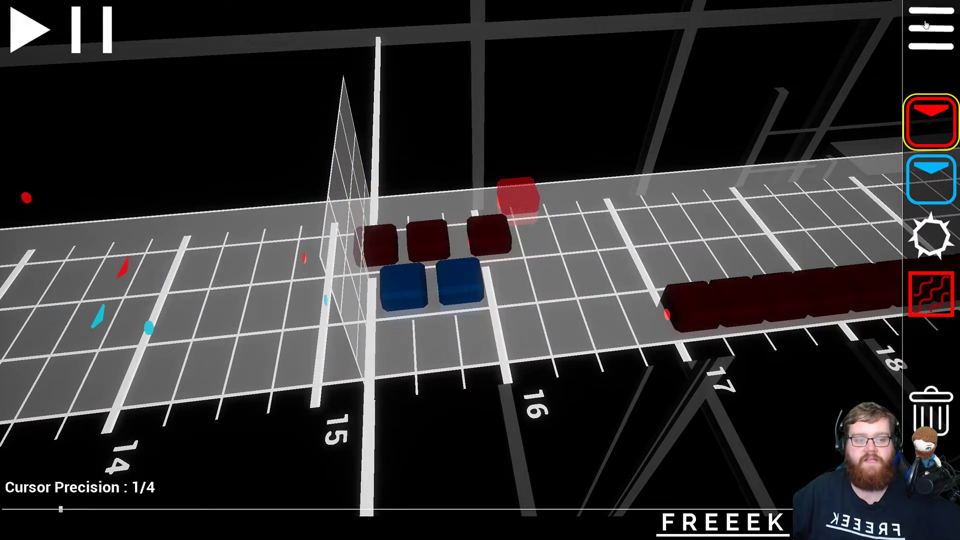
- Lower the playback speed in the editor settings and replay the alternating run and the long 1/4-beat row
click(926, 25)
click(931, 29)
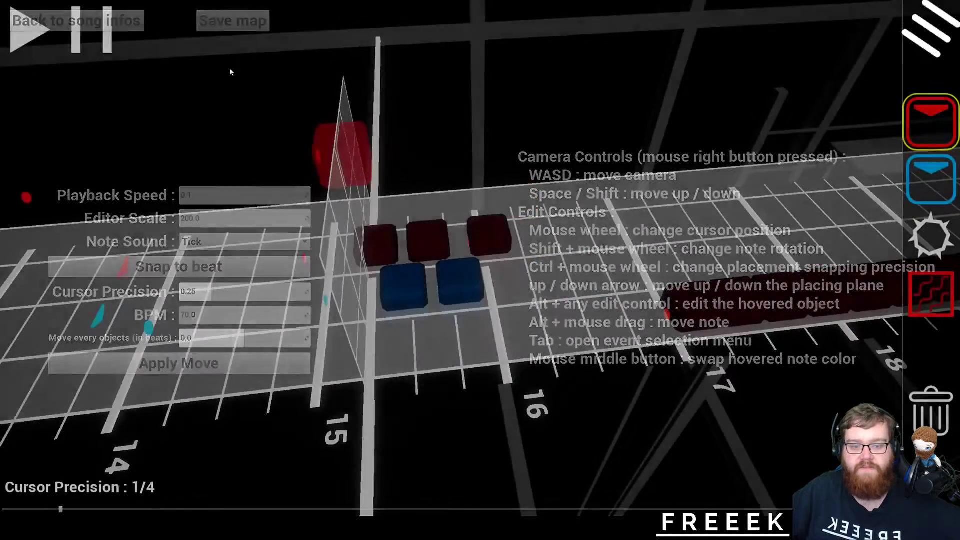
click(26, 36)
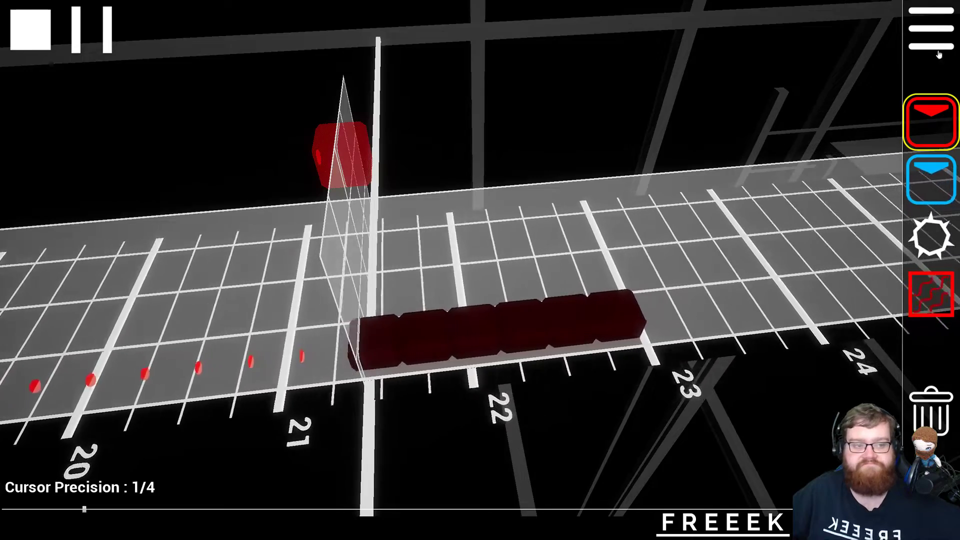
- Set the playback speed to 1, save the map and stop the playback
key(Escape)
click(207, 195)
text(1)
key(Return)
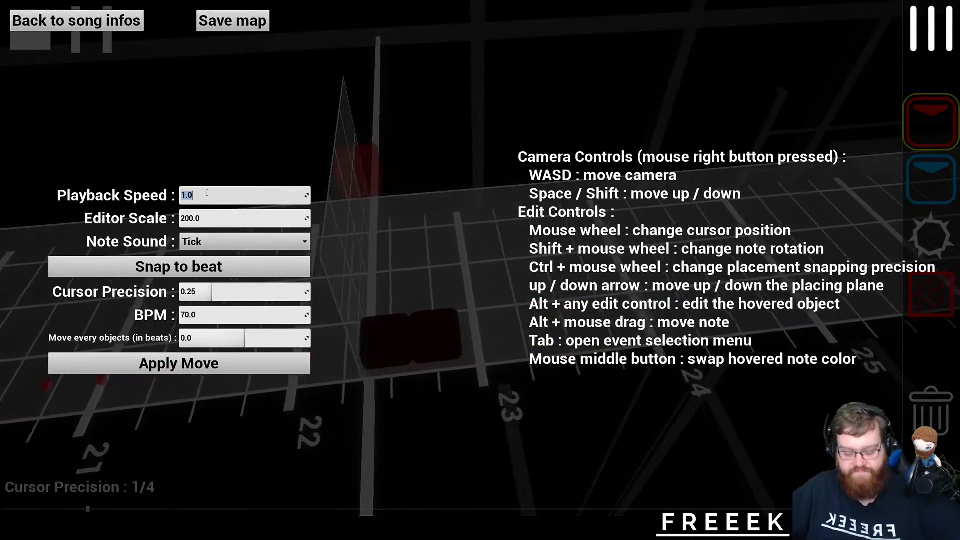
click(235, 21)
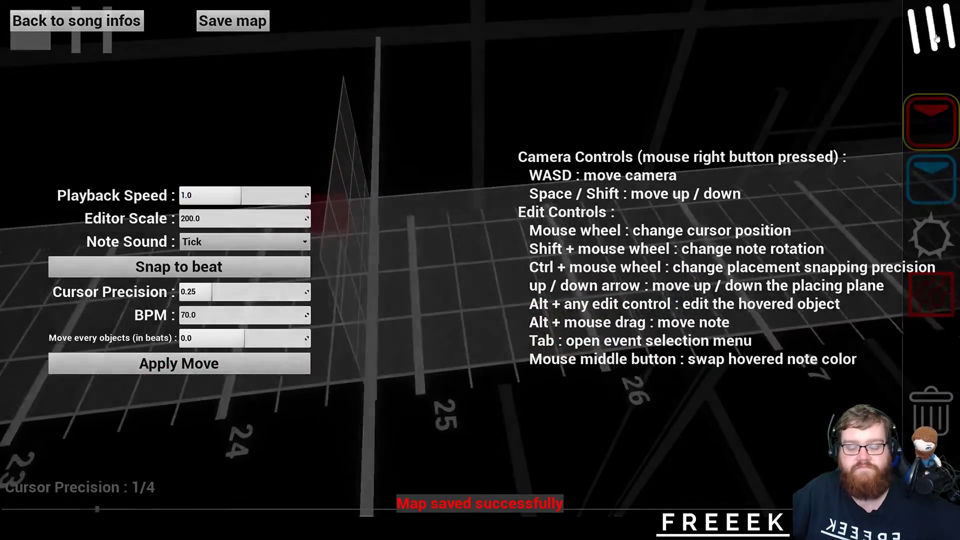
key(Escape)
click(22, 35)
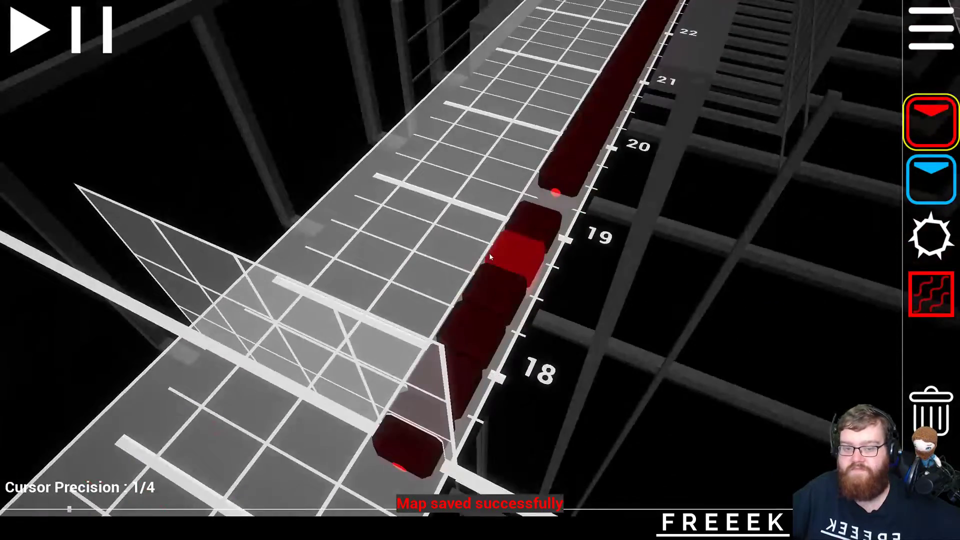
- Examine the long 1/4-beat row of red notes from along the track and play it from just before beat 17
scroll(470, 245, up, 12)
right_drag(454, 235, 397, 285)
scroll(122, 108, up, 3)
scroll(275, 166, down, 20)
right_drag(480, 270, 515, 263)
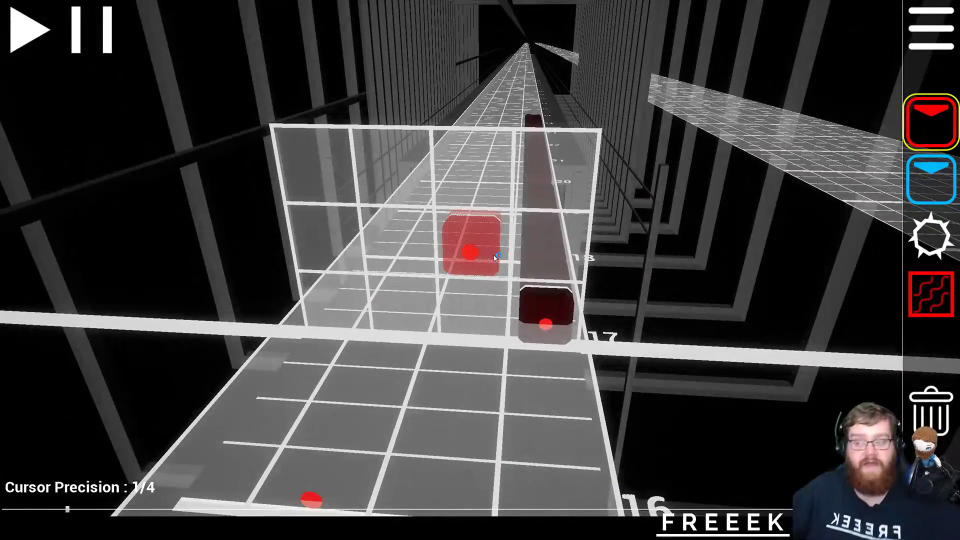
click(41, 43)
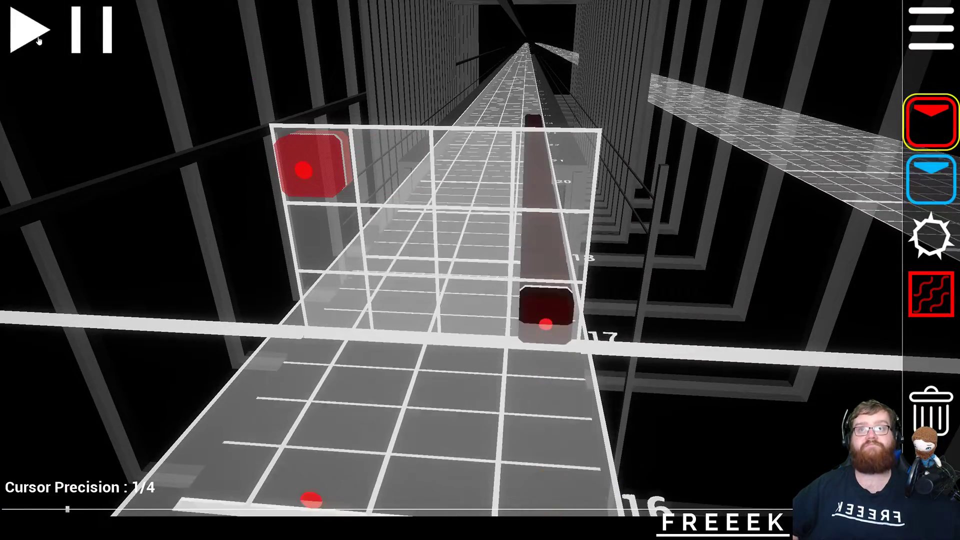
- Play back the song from around beat 17 and stop the playback
click(38, 37)
click(39, 40)
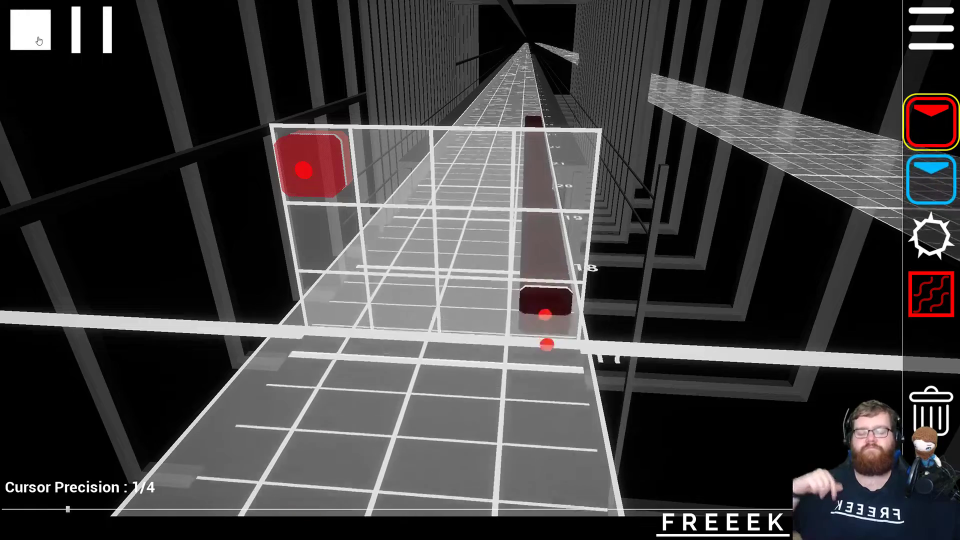
click(39, 41)
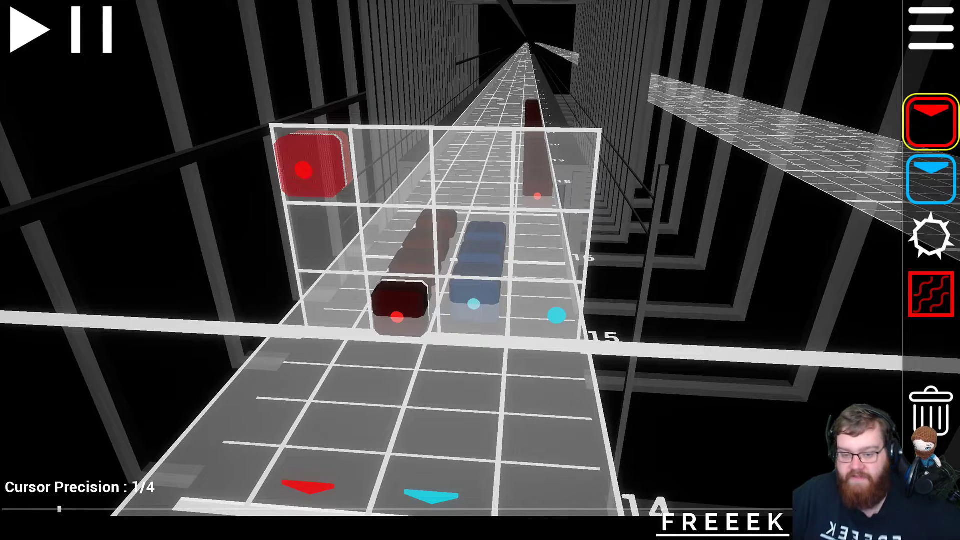
- Place a diagonal red note at beat 18 in the top row of the rightmost column
scroll(476, 242, up, 8)
mouse_move(476, 242)
right_down()
mouse_move(497, 254)
mouse_move(474, 257)
right_up()
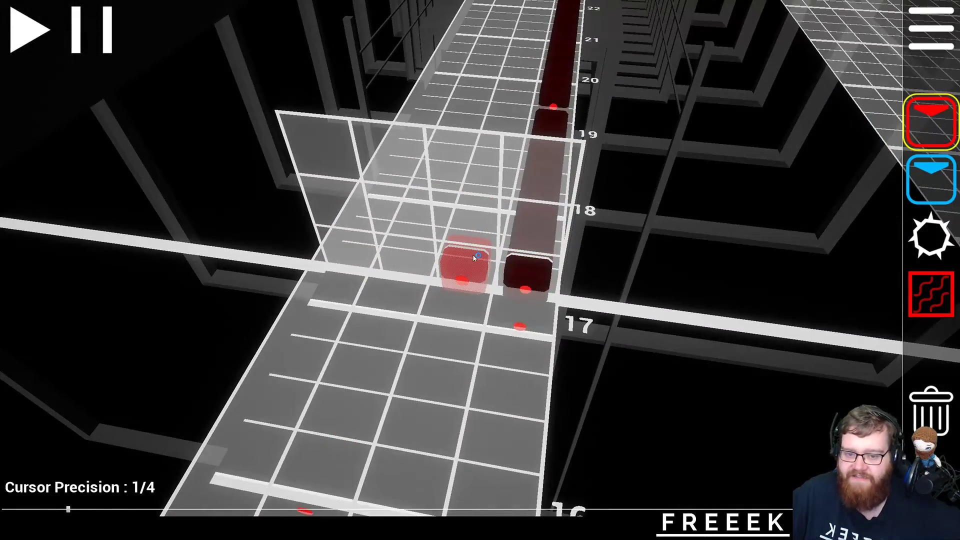
scroll(470, 255, up, 3)
key(5)
key(1)
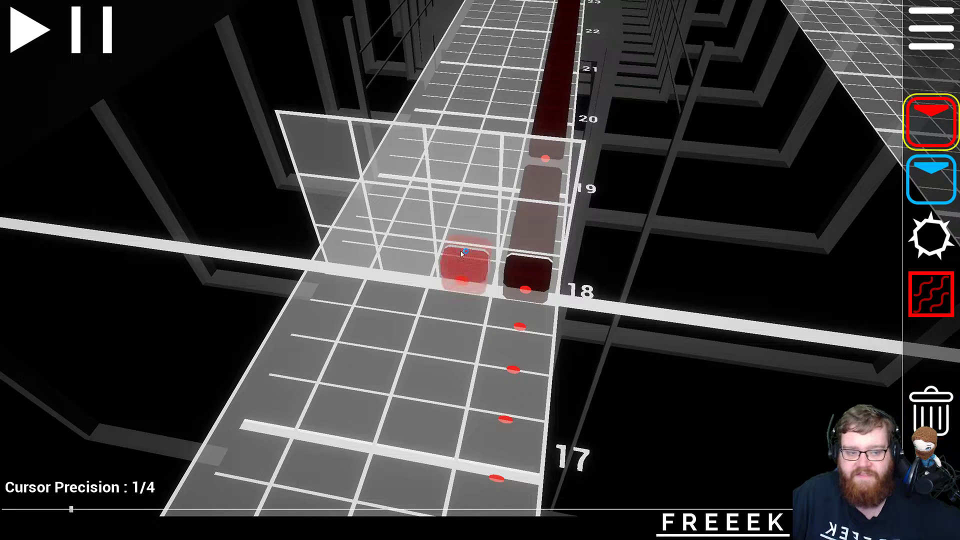
key(Tab)
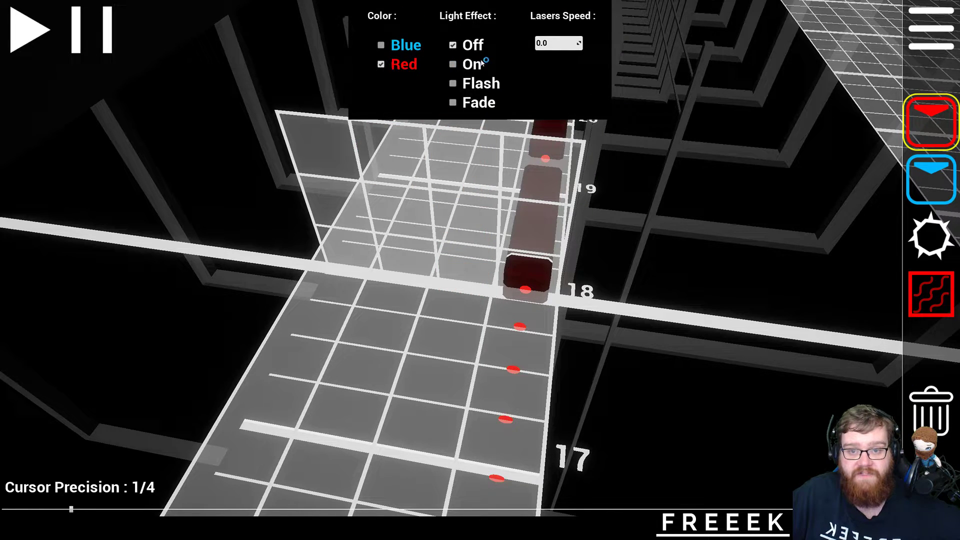
key(Tab)
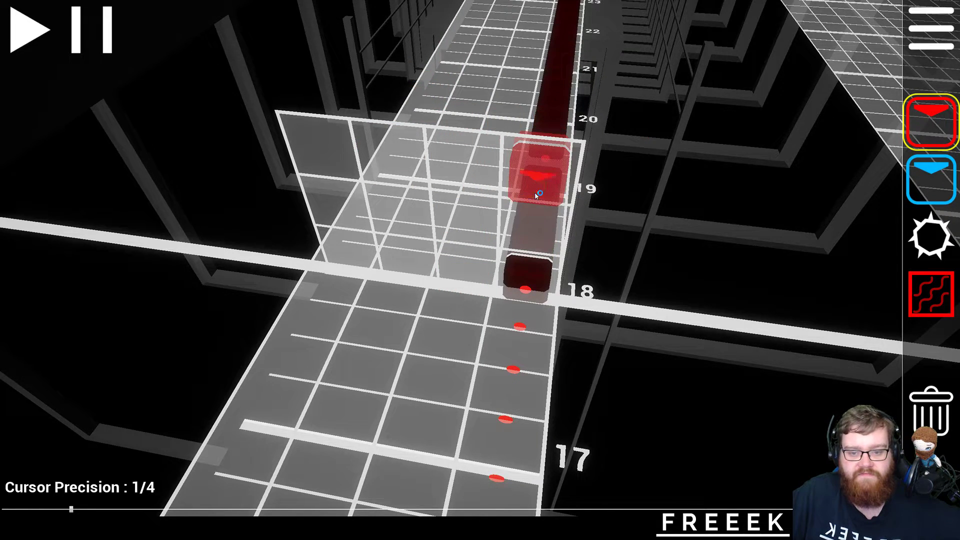
click(535, 192)
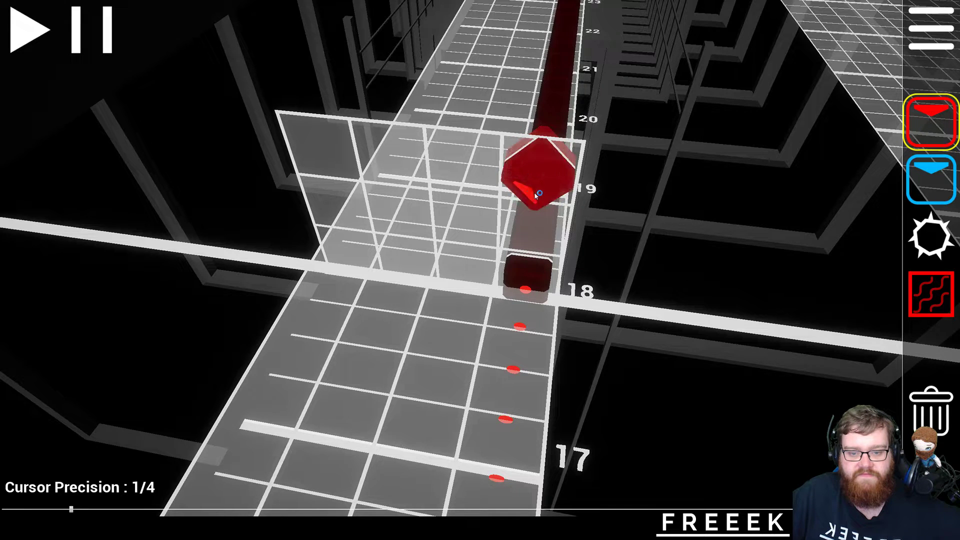
- Place an upward red note at beat 18.75 in the top row of the second column
scroll(423, 187, up, 2)
scroll(422, 187, up, 1)
key(2)
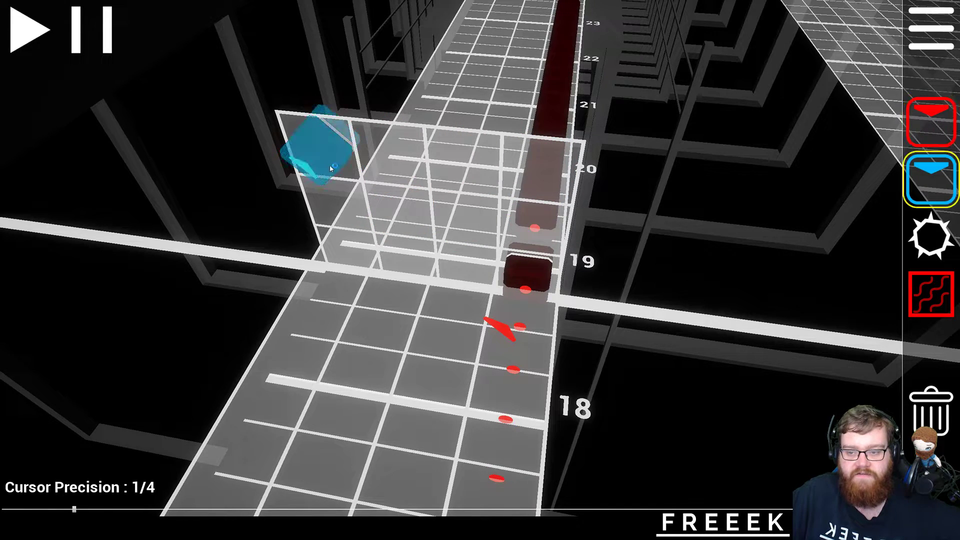
key(1)
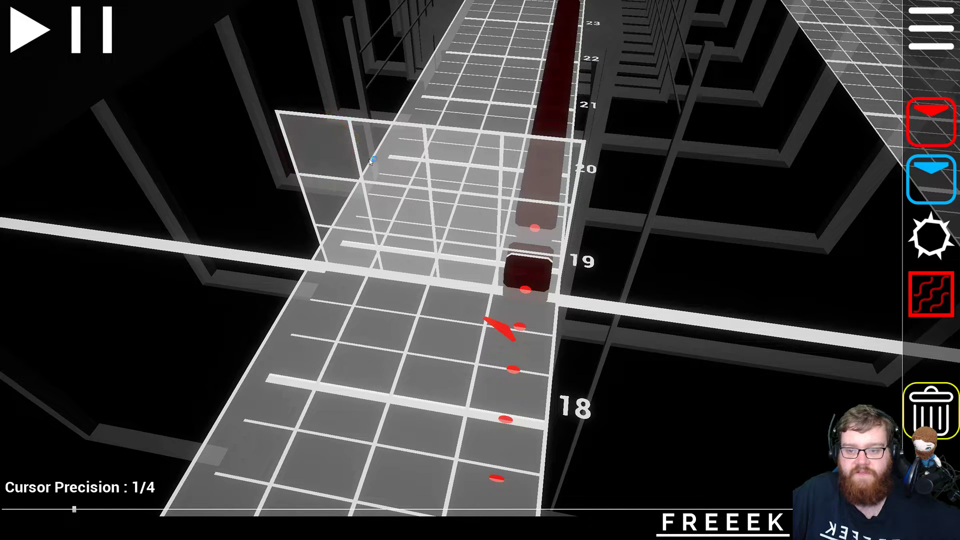
click(391, 161)
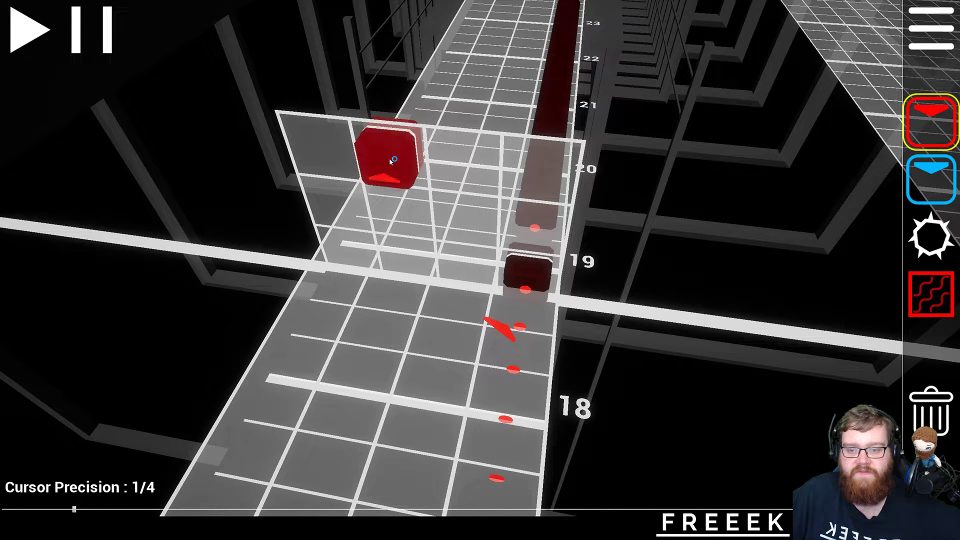
- Put an upward blue note at beat 18 in the top row of the rightmost column
scroll(389, 159, down, 3)
key(2)
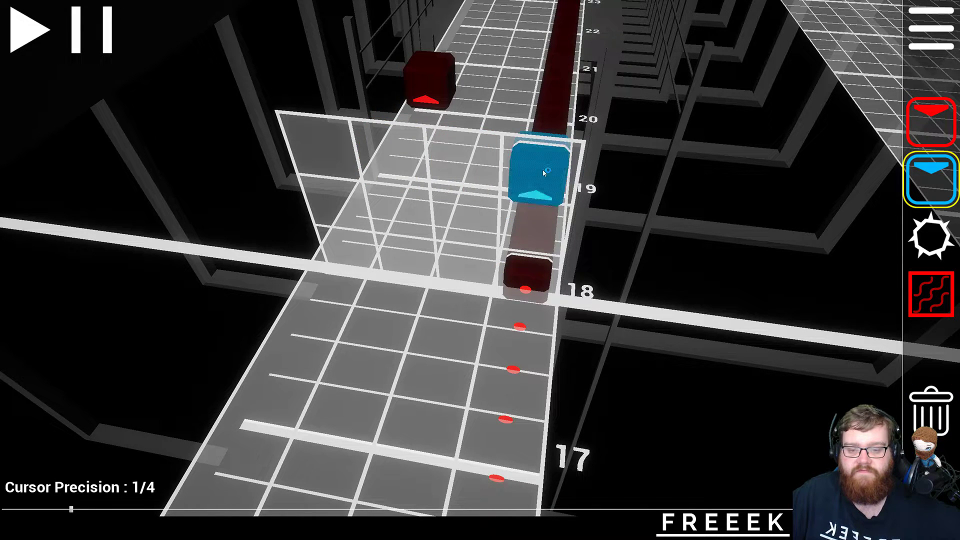
click(544, 172)
scroll(412, 220, down, 4)
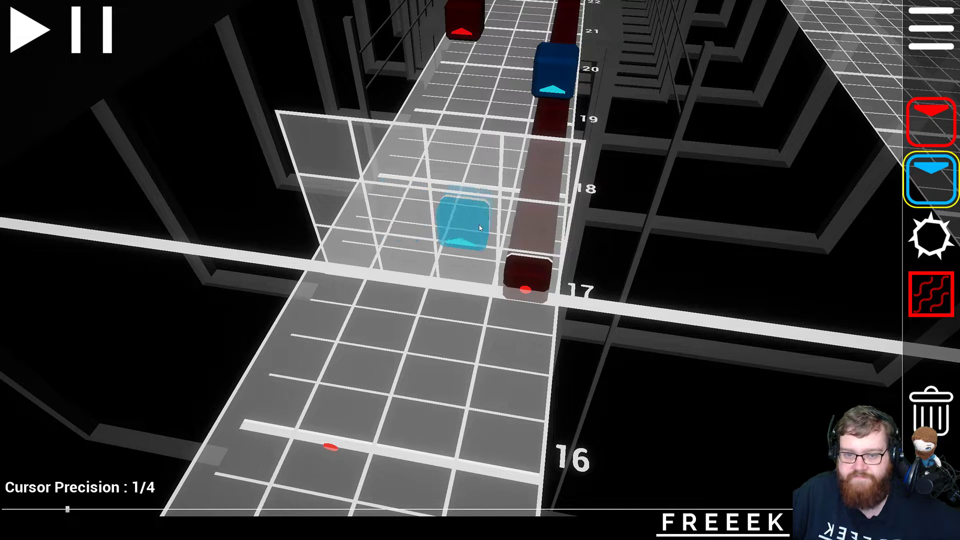
- Examine the track from beat 17 up to the newly placed red and blue notes
key(s)
mouse_move(467, 270)
right_down()
mouse_move(400, 265)
mouse_move(465, 300)
mouse_move(480, 250)
mouse_move(460, 268)
right_up()
key(w)
key(s)
key(w)
key(s)
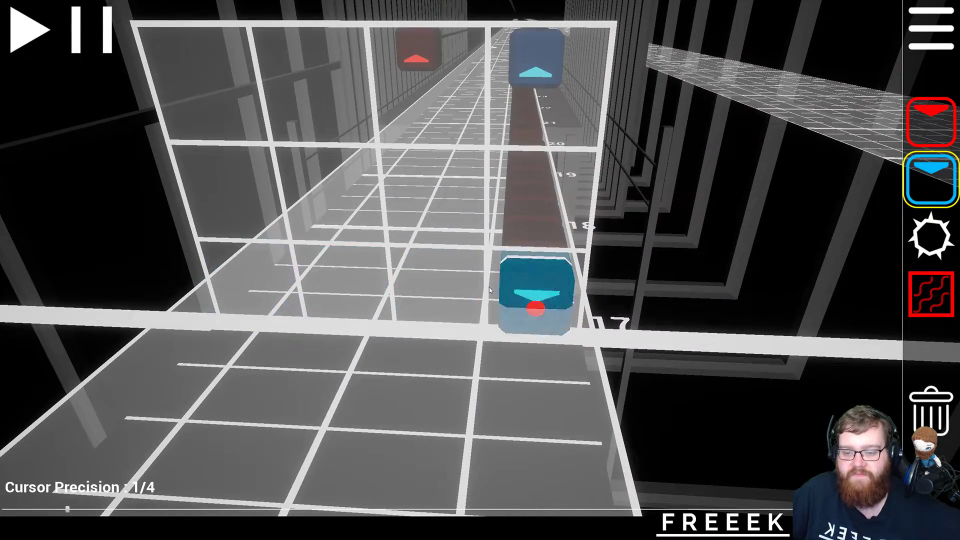
right_drag(445, 125, 425, 125)
right_drag(457, 285, 477, 311)
key(s)
key(w)
- Place an upward red note at beat 18.75 in the leftmost column's top row and delete the red note beside it
scroll(477, 311, up, 3)
right_drag(479, 273, 476, 287)
key(s)
scroll(475, 273, up, 1)
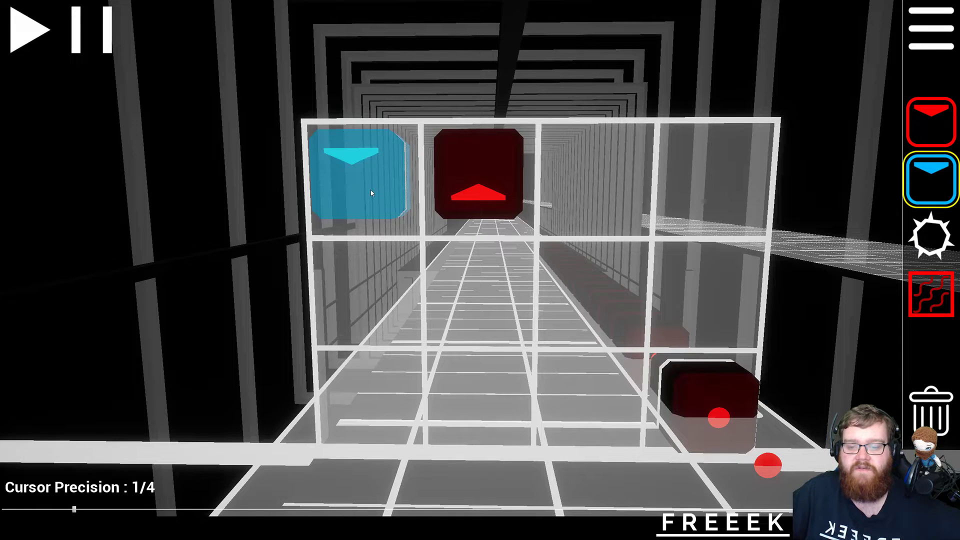
key(1)
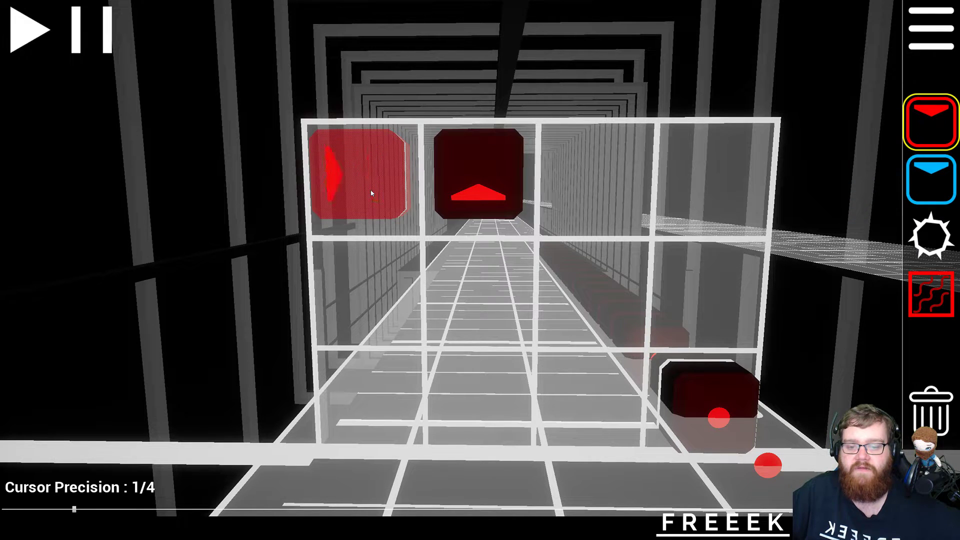
click(371, 193)
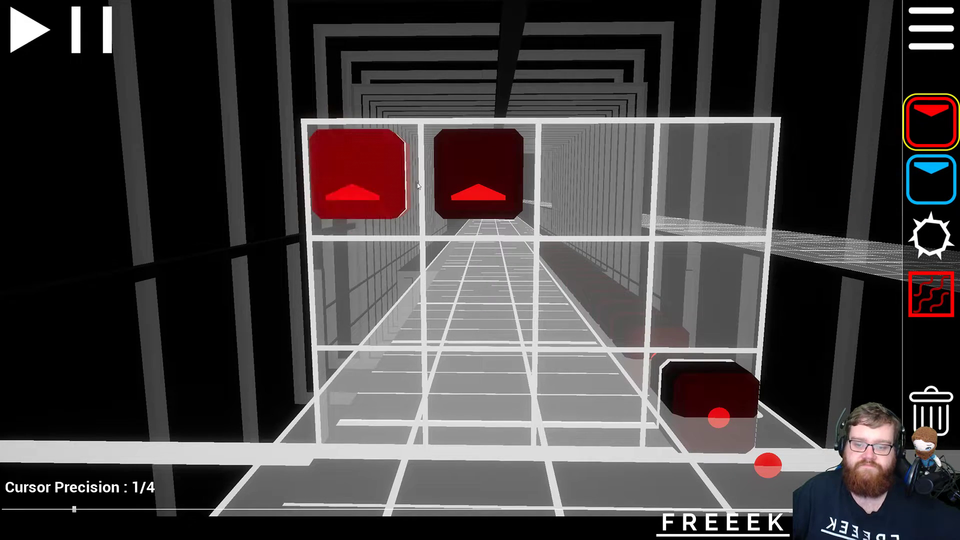
key(5)
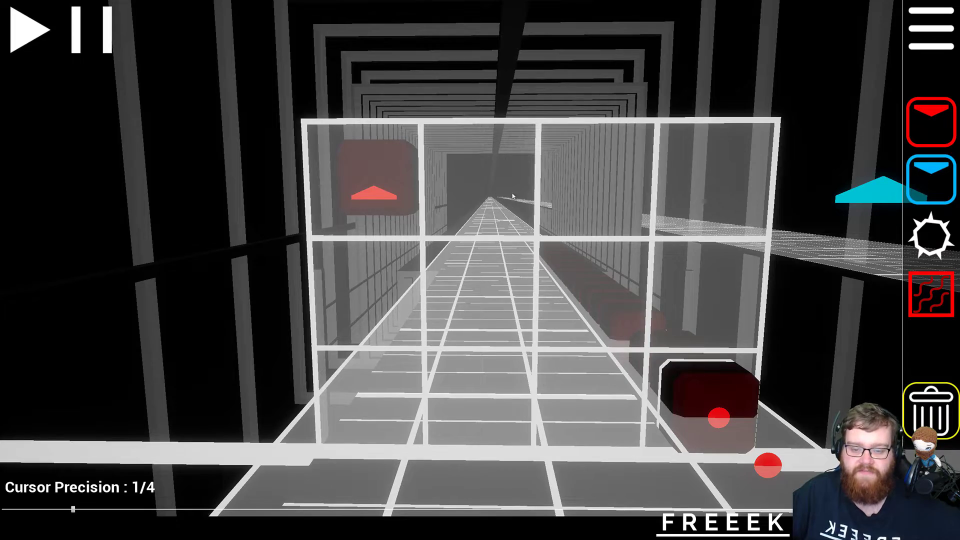
scroll(560, 210, down, 2)
- Place bottom-row downward notes: a blue one at beat 17 in the third column and a red one at beat 17.25 in the second
key(s)
key(d)
right_drag(555, 212, 470, 320)
key(a)
mouse_move(480, 270)
right_down()
mouse_move(620, 200)
mouse_move(481, 261)
right_up()
key(d)
key(1)
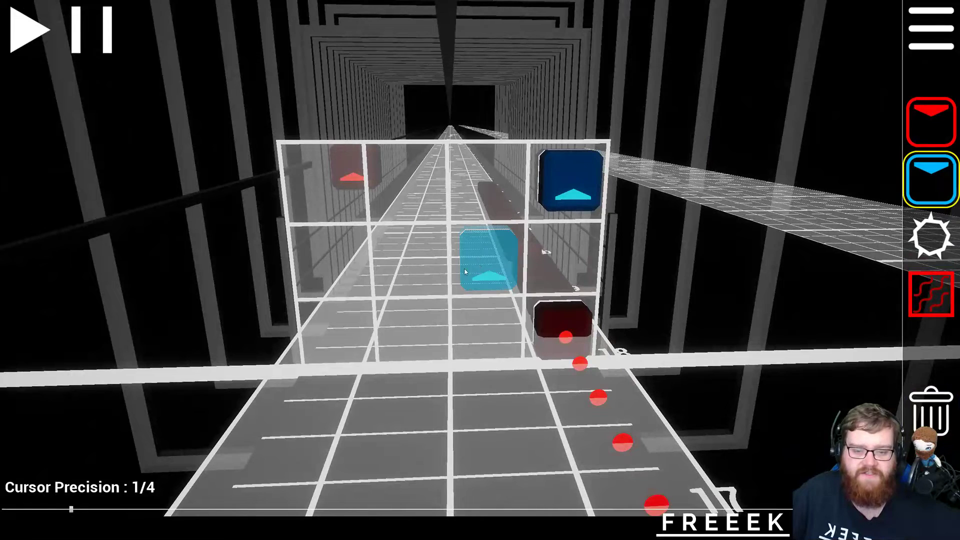
scroll(431, 270, down, 4)
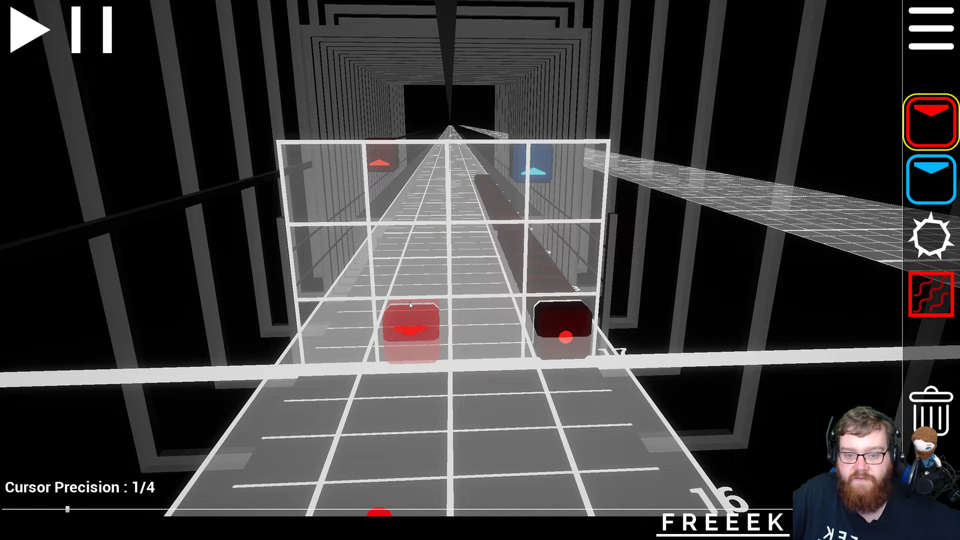
key(2)
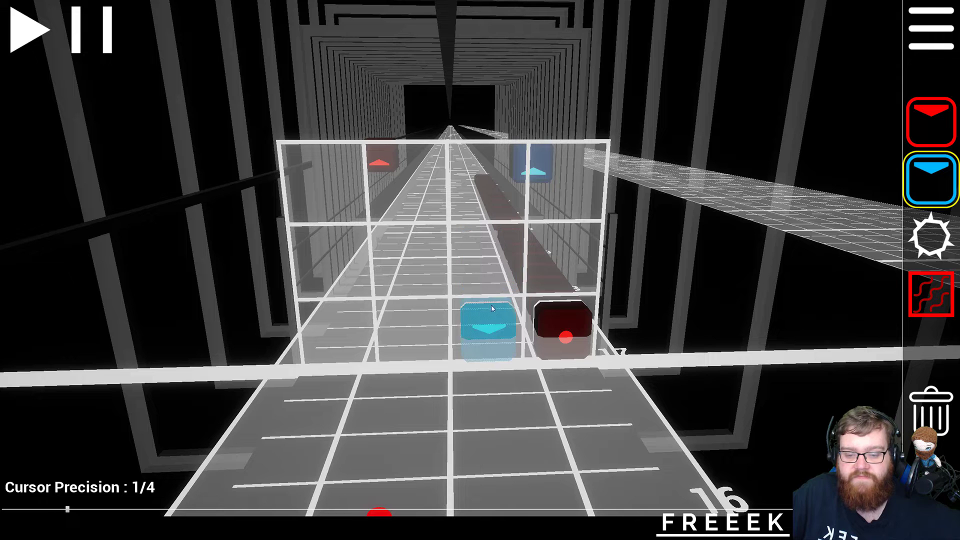
click(492, 308)
scroll(406, 308, down, 1)
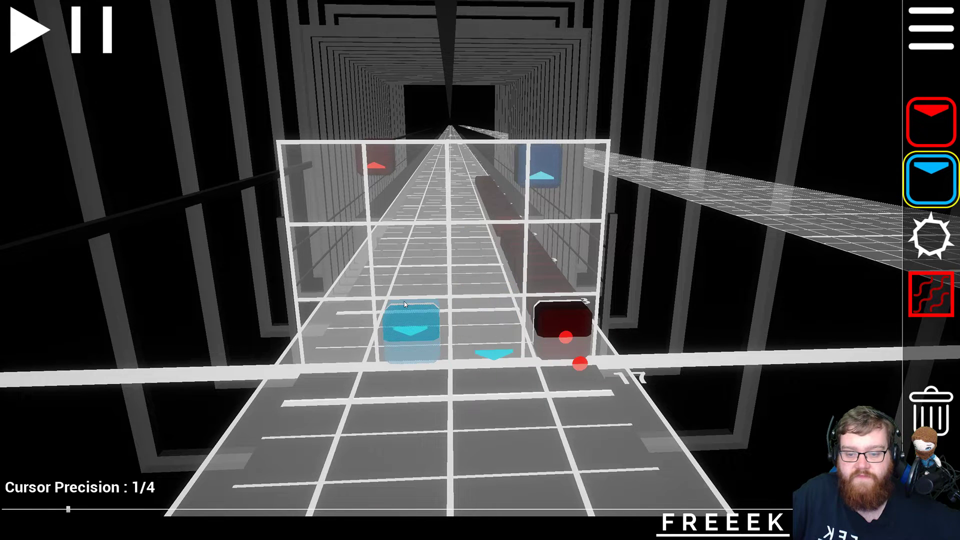
key(1)
scroll(406, 308, down, 1)
key(2)
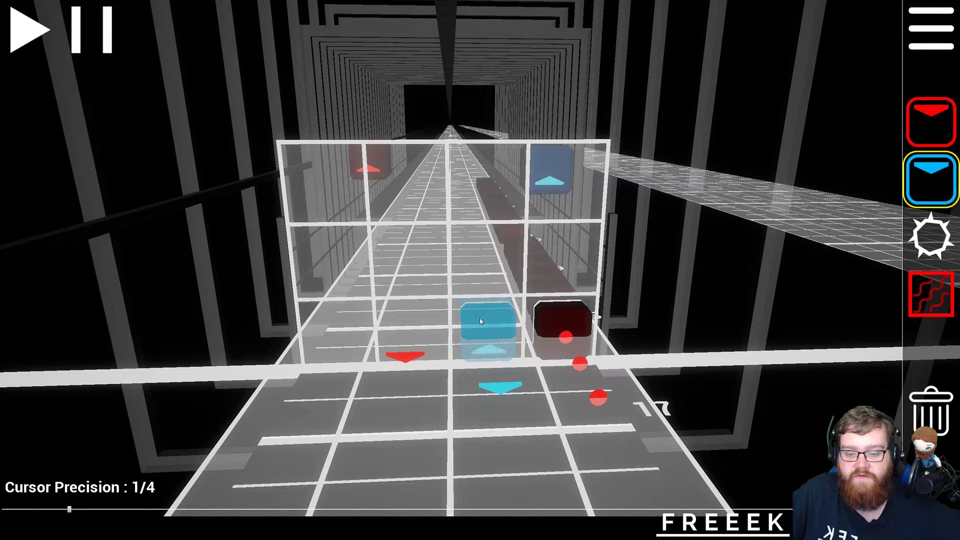
- Delete the downward blue and red notes from the bottom row at beats 17 and 17.25
key(5)
click(487, 371)
click(401, 365)
scroll(407, 358, down, 3)
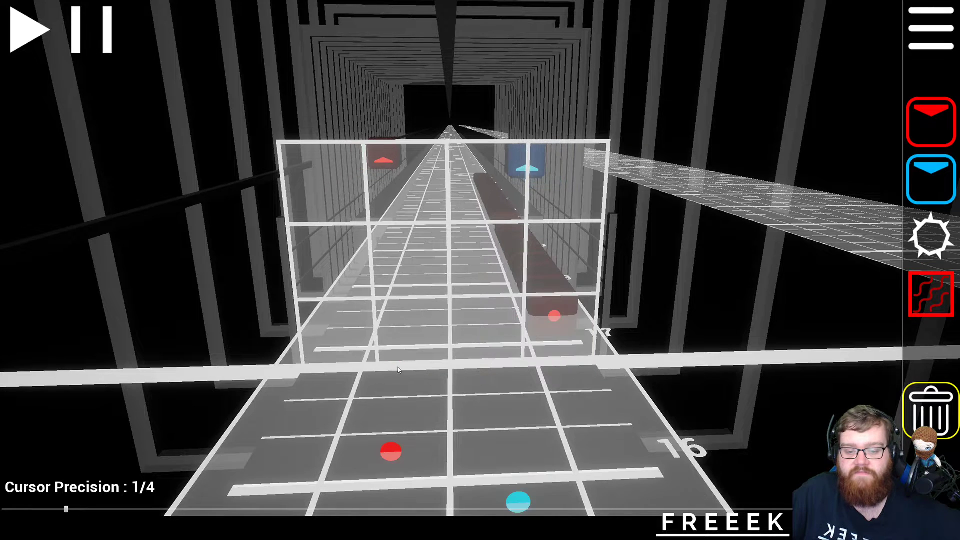
- Place downward notes: blue at beat 17 in the third column's middle row and red at beat 17.25 in the second column's bottom row
scroll(413, 343, up, 1)
key(1)
key(2)
click(485, 265)
scroll(400, 324, down, 1)
key(1)
click(400, 324)
- Place upward middle-row notes: a blue one at beat 17.5 in the third column and a red one at beat 17.75 in the second
scroll(475, 285, down, 1)
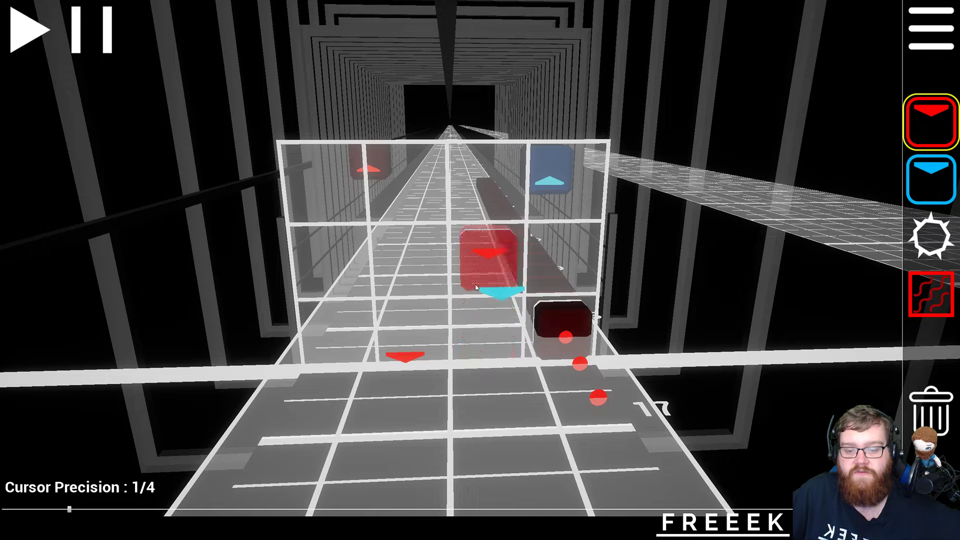
key(2)
scroll(476, 287, up, 1)
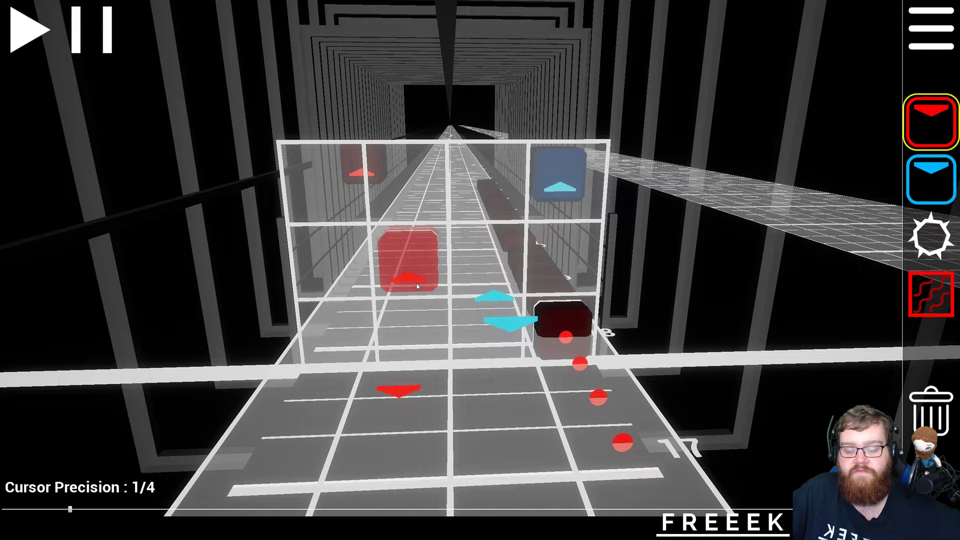
- Play back the pattern starting from beat 15.5 and stop the playback
scroll(418, 286, down, 4)
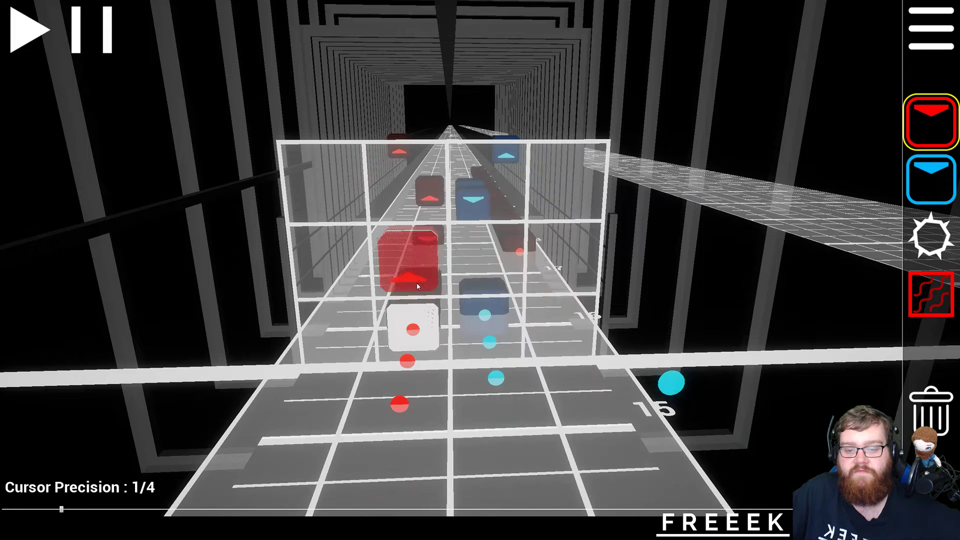
click(48, 40)
click(49, 44)
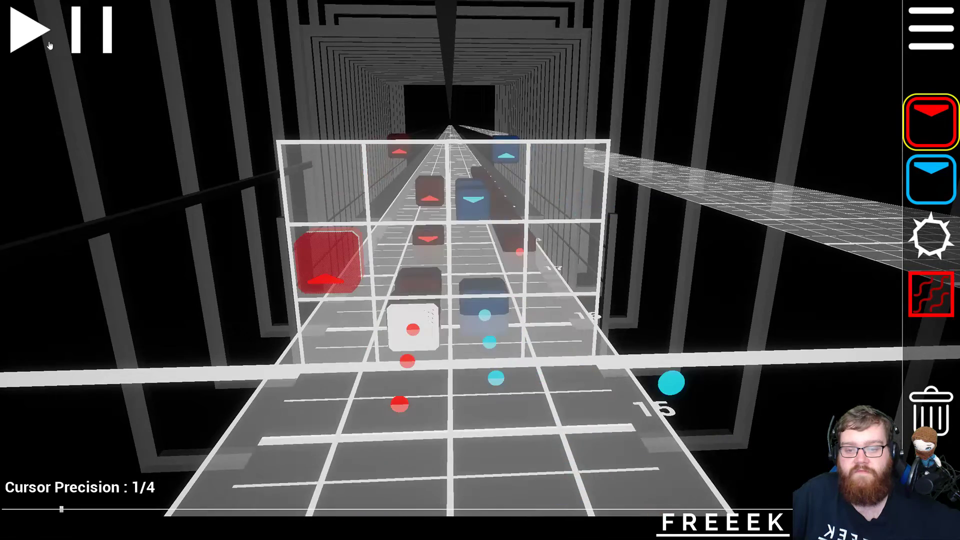
- Place upward notes: red at beat 18.25 in the second column's bottom row and blue at beat 18.5 in the third column's middle row
scroll(182, 161, up, 8)
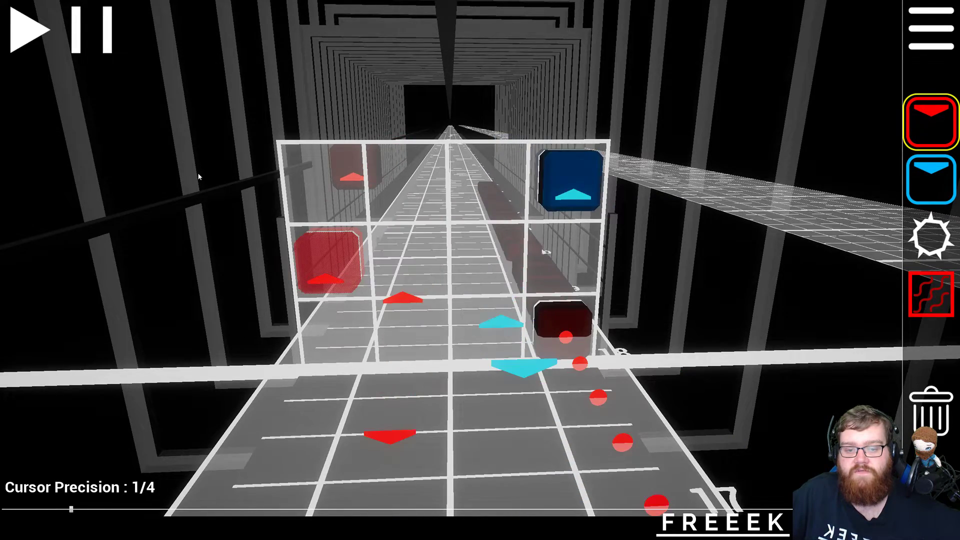
key(a)
right_drag(367, 373, 565, 367)
right_drag(480, 270, 370, 270)
key(d)
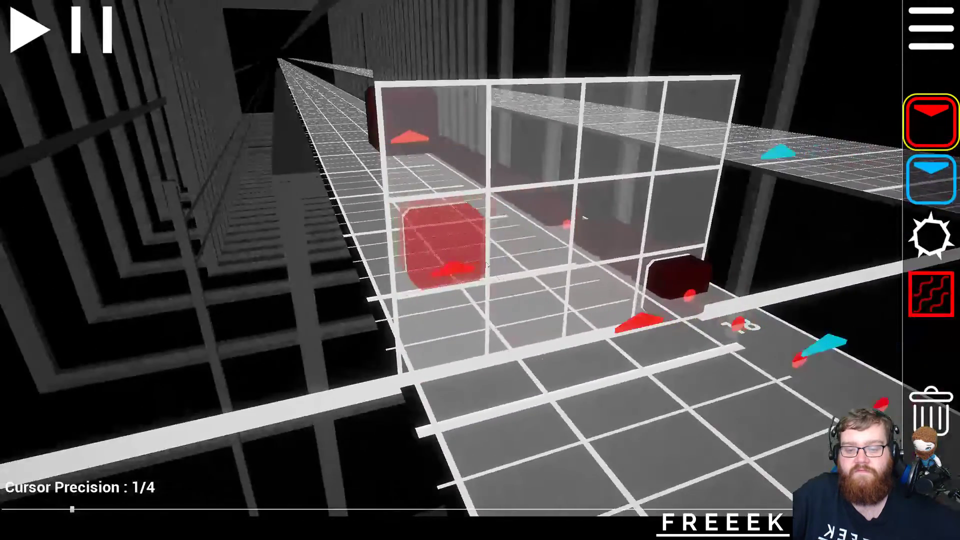
click(538, 316)
scroll(604, 248, up, 1)
key(2)
click(605, 251)
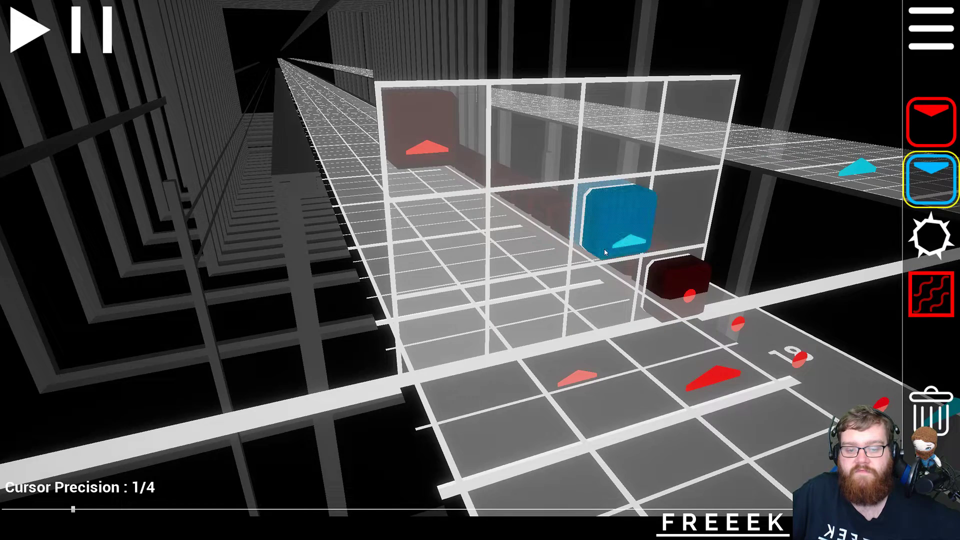
- Go back before the extended note pattern, play it through and stop
scroll(604, 251, down, 6)
click(24, 35)
click(25, 34)
- Replace the upward red note at beat 18.25 in the second column's bottom row with a downward red note
scroll(100, 112, up, 5)
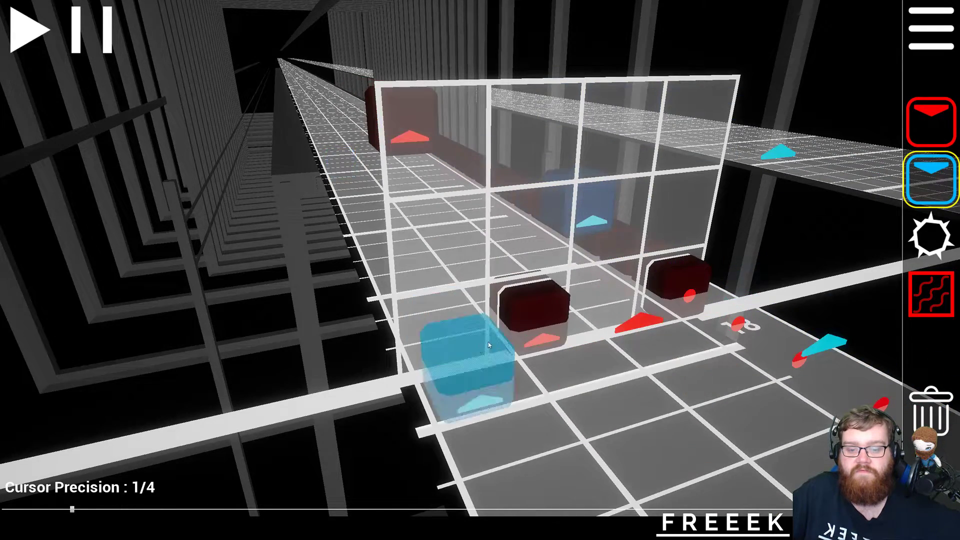
key(5)
click(518, 314)
key(2)
key(1)
click(524, 330)
key(s)
click(522, 330)
- Examine the spacing and heights of the red and blue notes between beats 17 and 19 from the side
scroll(522, 330, down, 7)
key(w)
key(d)
right_drag(522, 331, 466, 243)
key(w)
key(s)
key(w)
key(a)
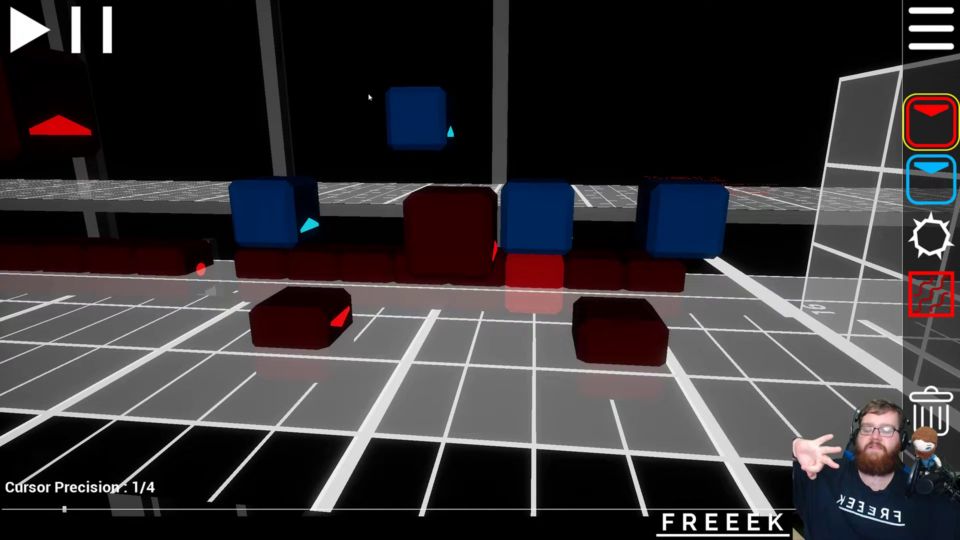
right_drag(455, 274, 455, 274)
key(a)
key(d)
key(s)
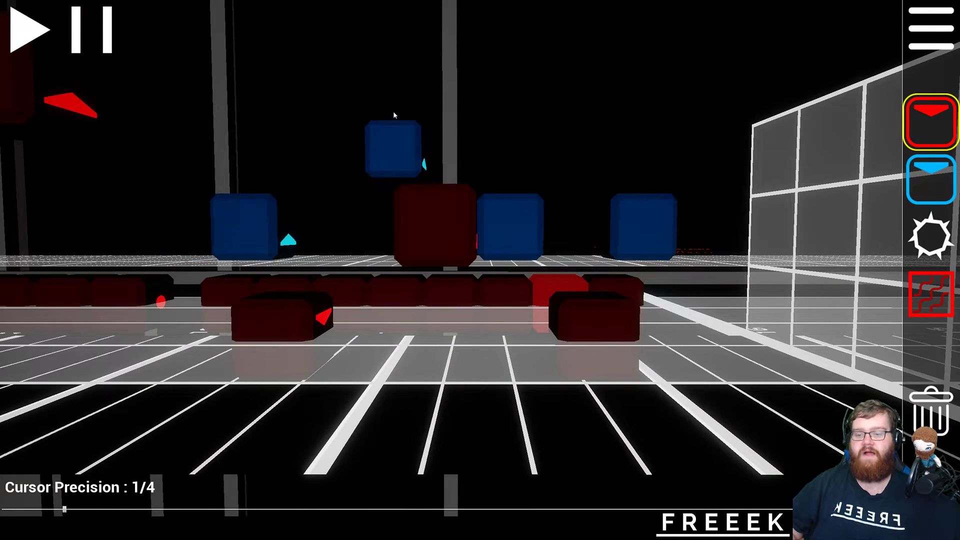
- Return to a front view of the track and play back the finished note pattern
right_drag(367, 183, 100, 150)
key(s)
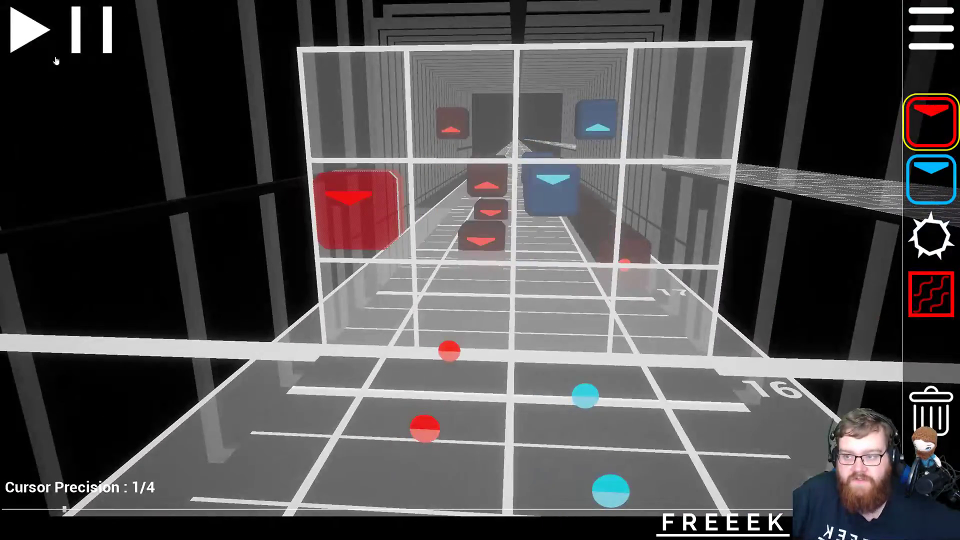
click(35, 26)
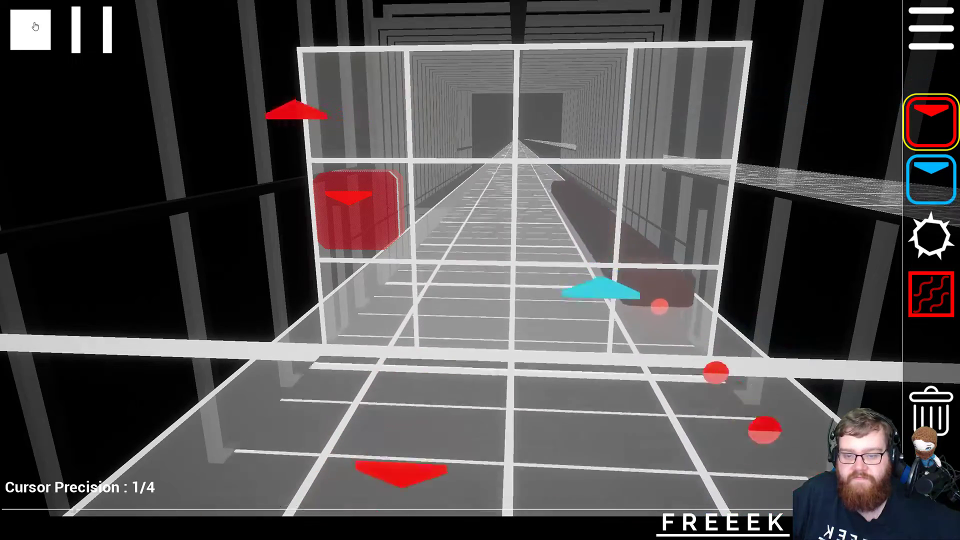
- Stop the playback and examine the notes between beats 17 and 19 from a raised side angle
click(35, 26)
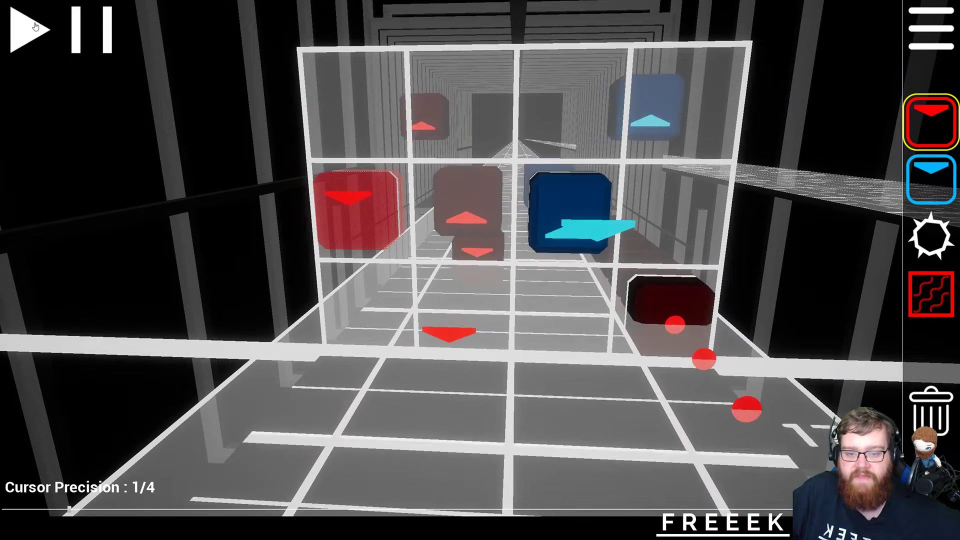
scroll(35, 26, up, 2)
scroll(35, 26, down, 1)
right_drag(481, 261, 506, 270)
key(s)
scroll(482, 246, down, 3)
key(w)
scroll(528, 278, up, 3)
scroll(530, 280, up, 3)
scroll(529, 280, down, 5)
key(a)
scroll(481, 261, up, 1)
scroll(482, 258, down, 4)
key(w)
key(s)
key(w)
key(s)
key(w)
key(a)
key(a)
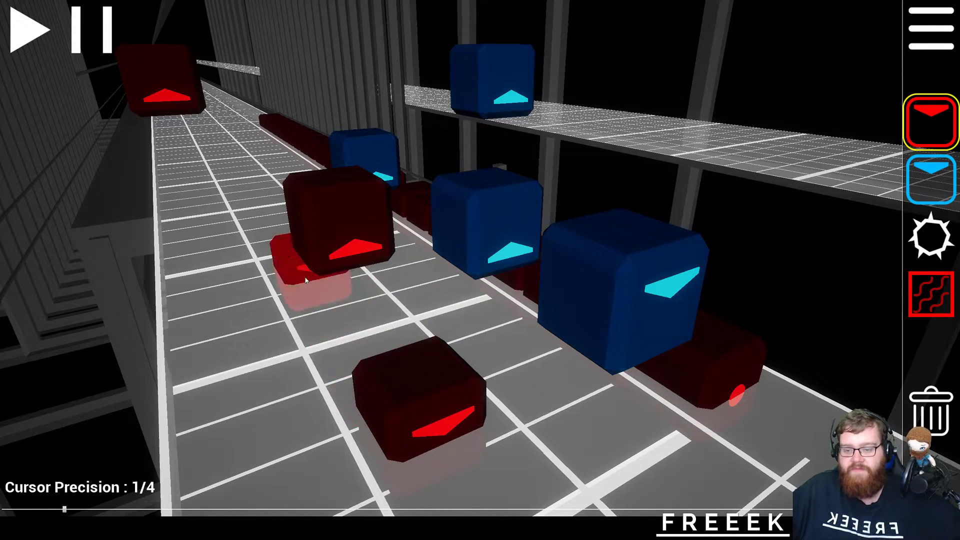
scroll(449, 383, up, 3)
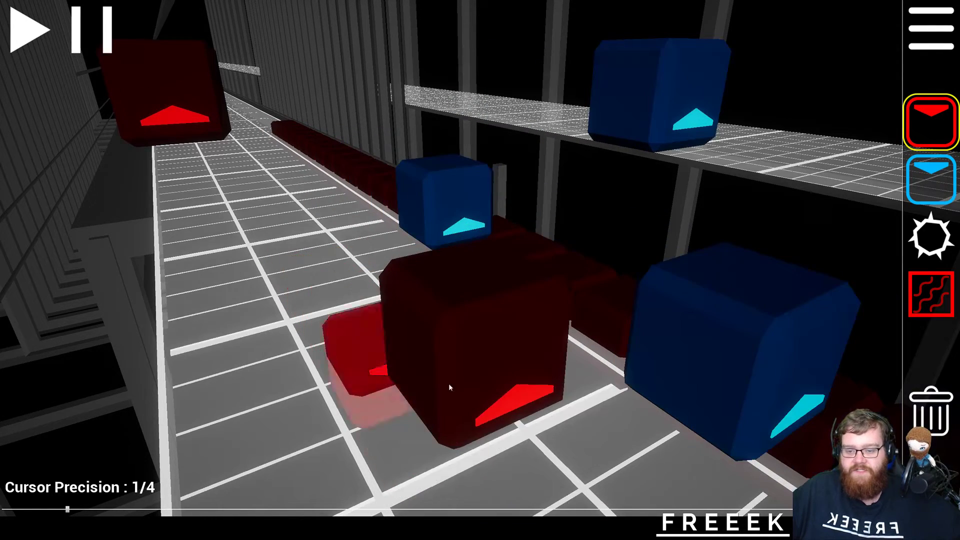
- Try an extra red note in the second column's bottom row between the two downward red notes and delete it
click(396, 379)
scroll(396, 378, down, 1)
right_drag(397, 378, 450, 303)
key(w)
click(450, 303)
scroll(599, 334, up, 1)
click(599, 334)
scroll(600, 334, down, 3)
right_drag(599, 334, 518, 192)
key(d)
key(a)
key(5)
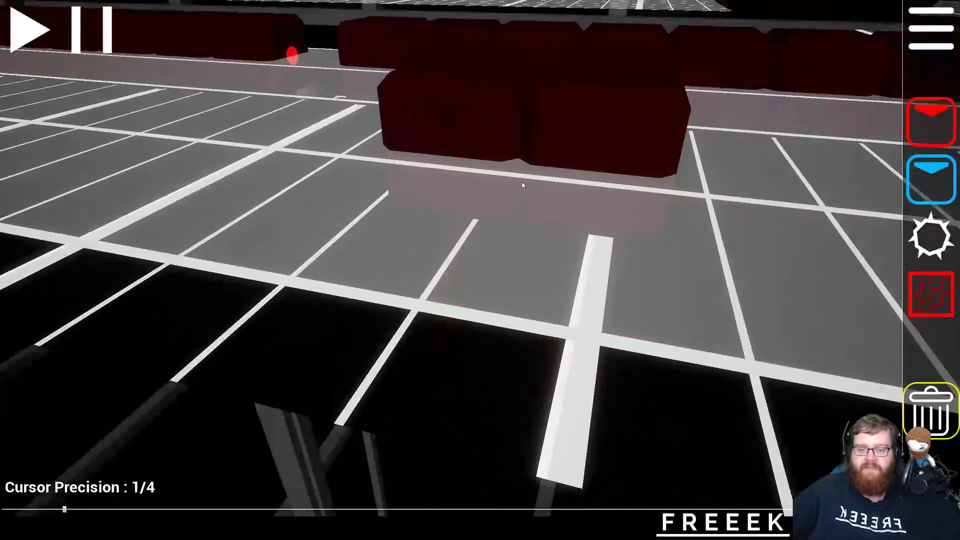
click(559, 151)
right_drag(560, 151, 620, 145)
key(s)
key(d)
key(w)
key(s)
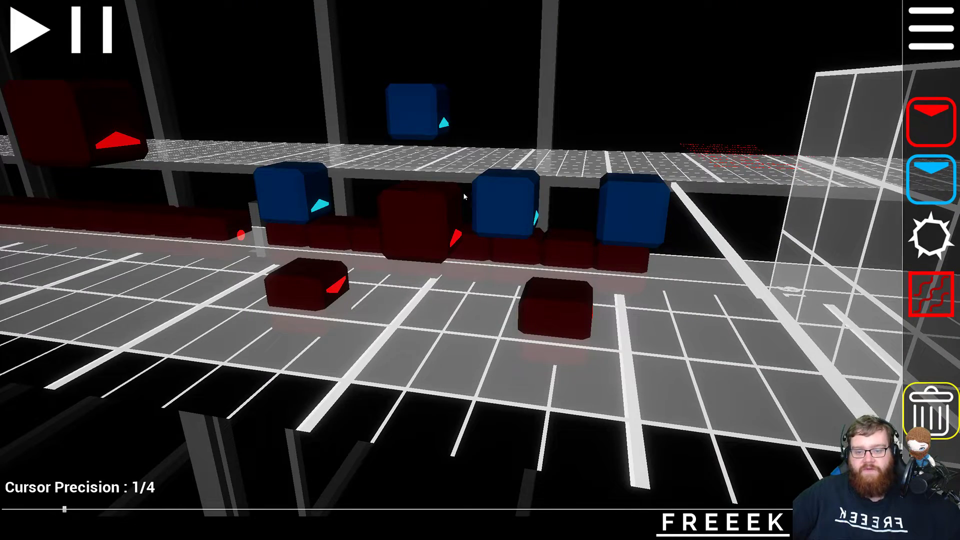
- Move the upward red note in the second column down to the bottom row, level with the two downward red notes
key(d)
right_drag(325, 309, 484, 265)
key(w)
key(d)
key(2)
key(1)
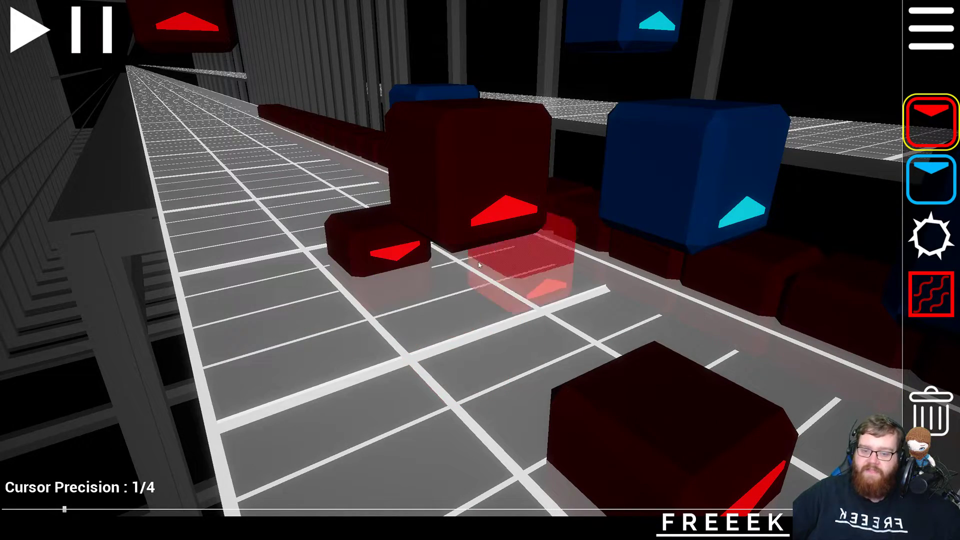
key(s)
right_drag(474, 306, 480, 258)
scroll(480, 258, up, 5)
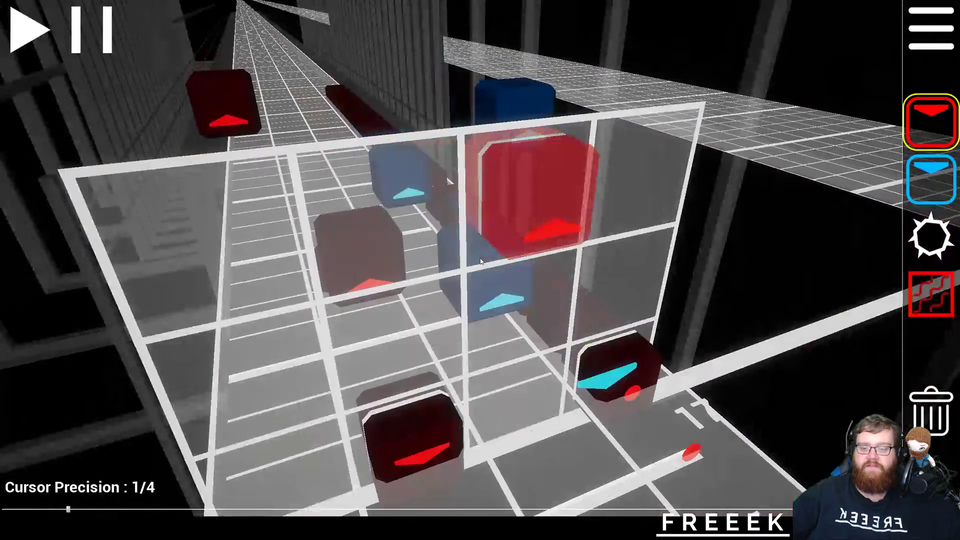
alt+drag(433, 381, 414, 423)
scroll(426, 414, down, 4)
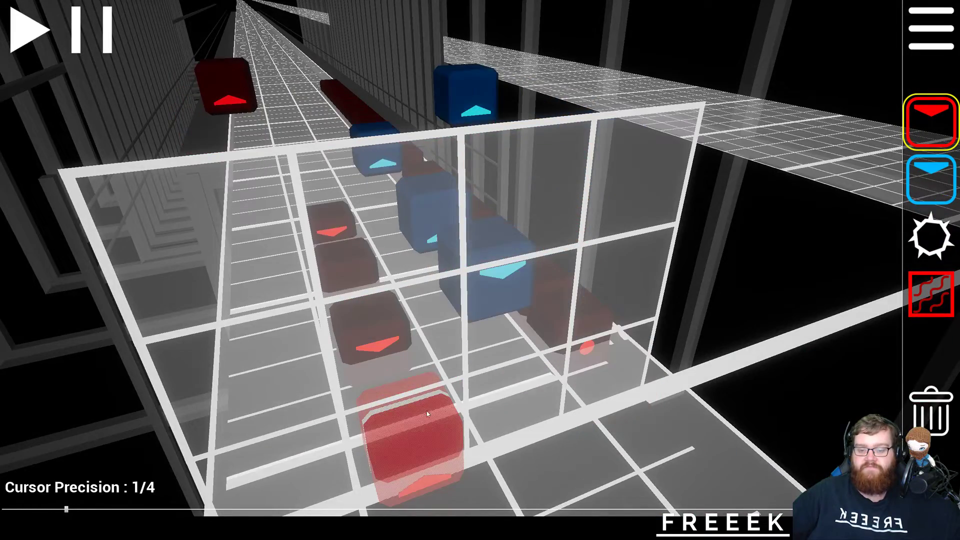
- Return to a front view of the track, play back the adjusted red and blue pattern and stop
key(w)
right_drag(403, 350, 303, 295)
key(s)
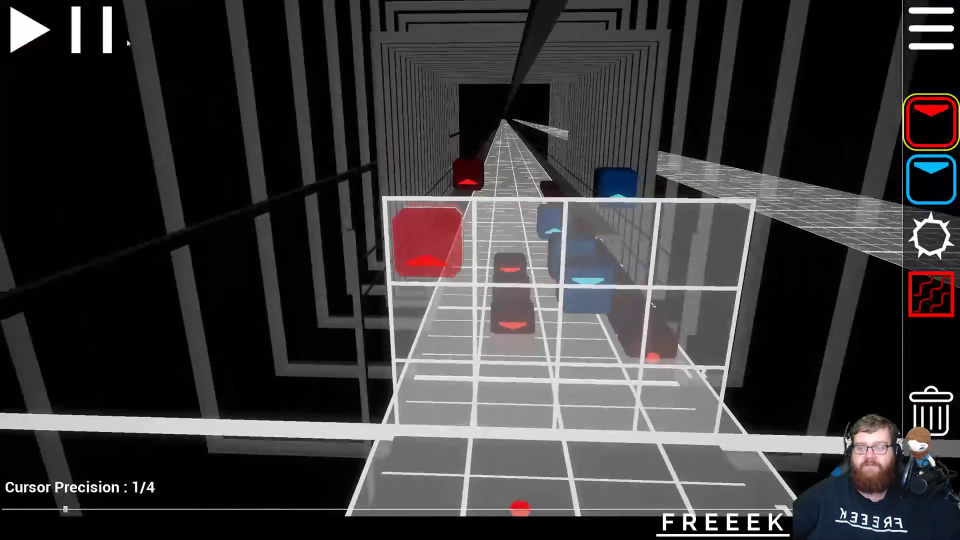
click(30, 44)
click(31, 44)
right_drag(500, 250, 301, 173)
key(w)
key(5)
right_drag(344, 131, 393, 260)
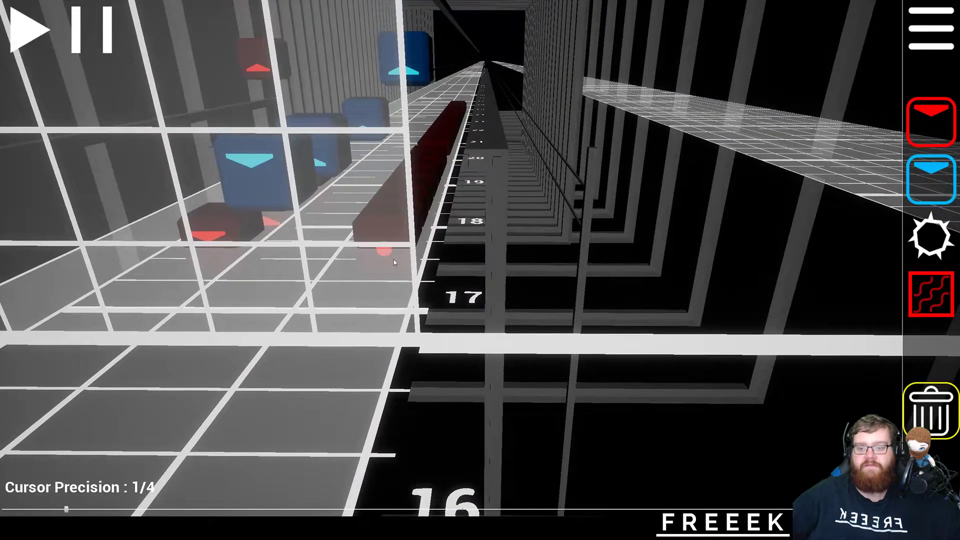
scroll(426, 181, up, 4)
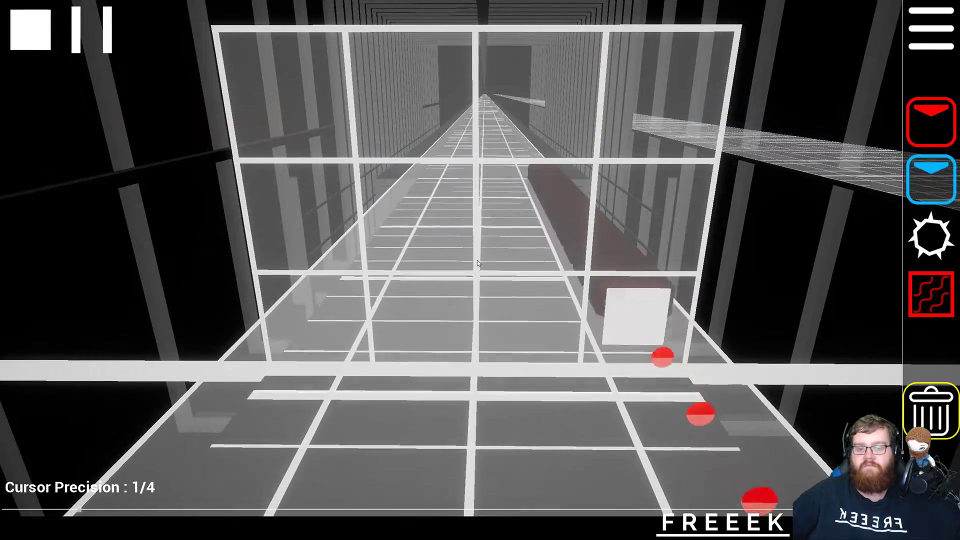
key(space)
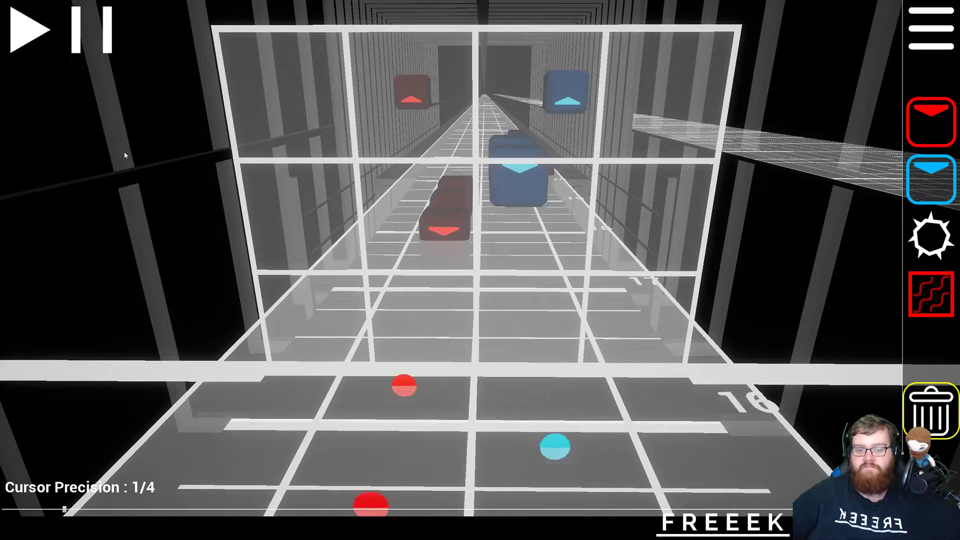
- Replay the passage between beats 16 and 20 several times to check its timing, and stop the playback
scroll(434, 312, up, 3)
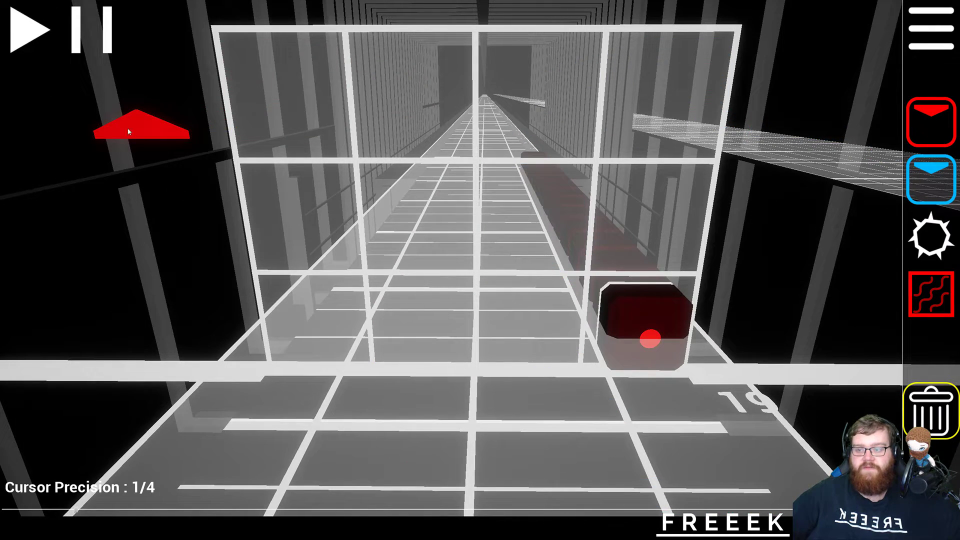
click(33, 36)
click(33, 36)
click(33, 36)
click(34, 37)
scroll(34, 37, down, 2)
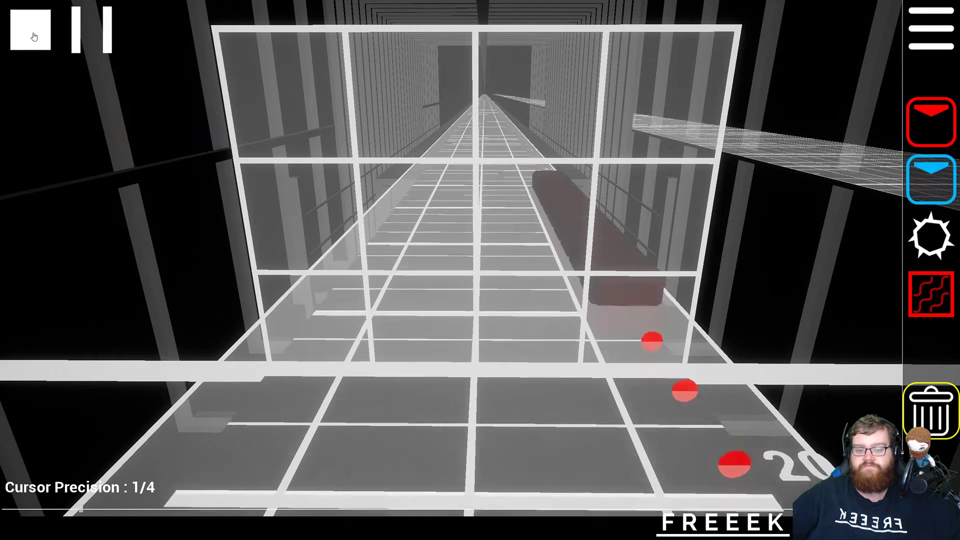
click(33, 36)
click(35, 37)
click(35, 38)
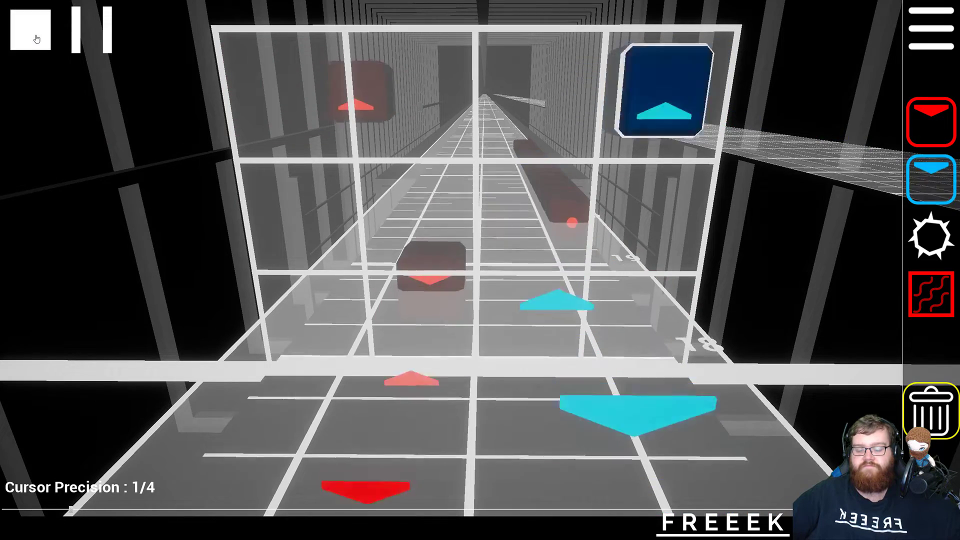
click(36, 39)
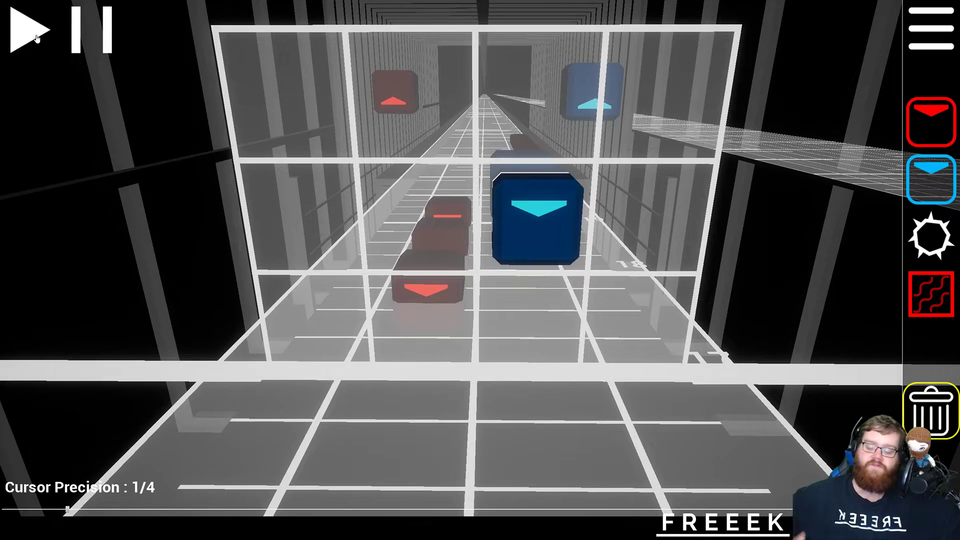
- Place a rightward blue note at beat 19.25 in the fourth column and a leftward red note at 19.5 in the first, both in the bottom row
scroll(349, 248, up, 9)
right_drag(350, 248, 435, 253)
key(d)
key(a)
key(1)
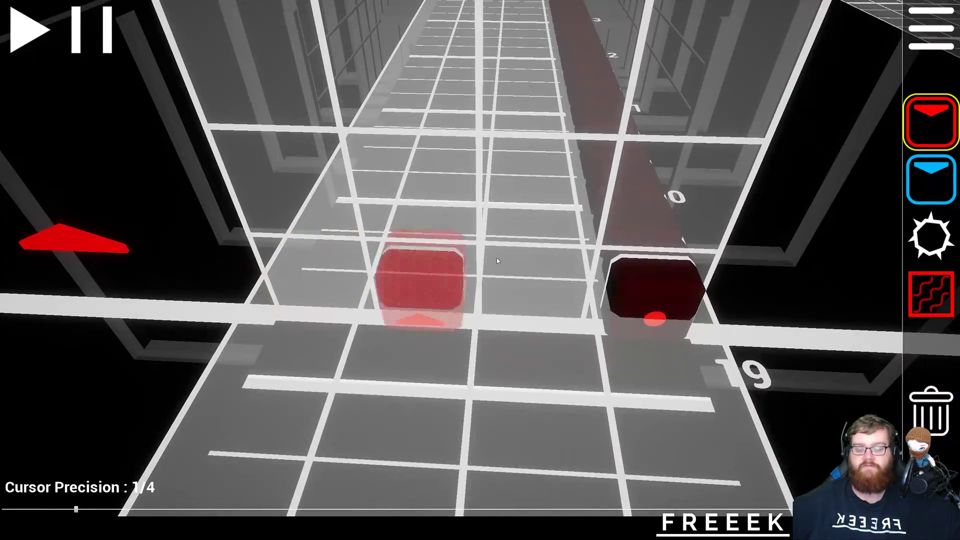
key(5)
key(2)
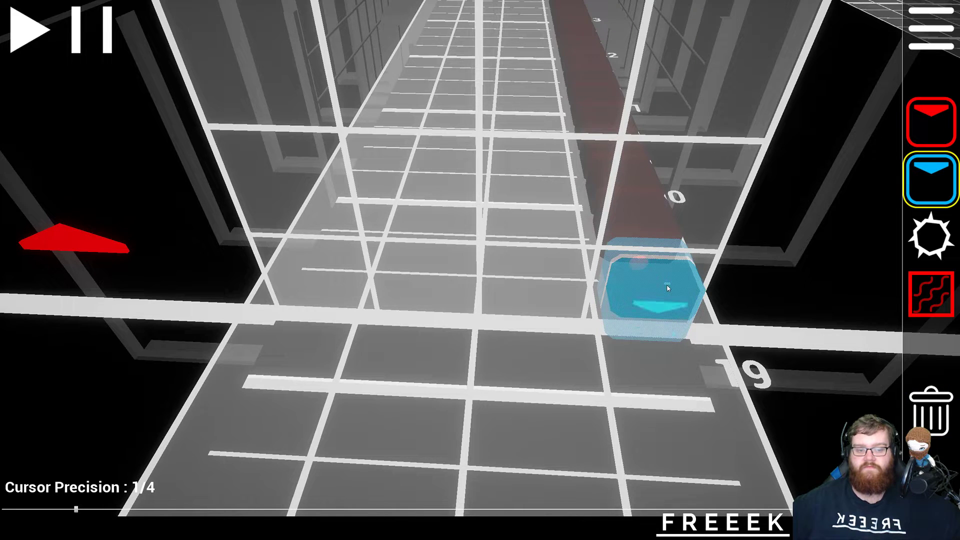
click(667, 287)
scroll(650, 285, up, 1)
key(1)
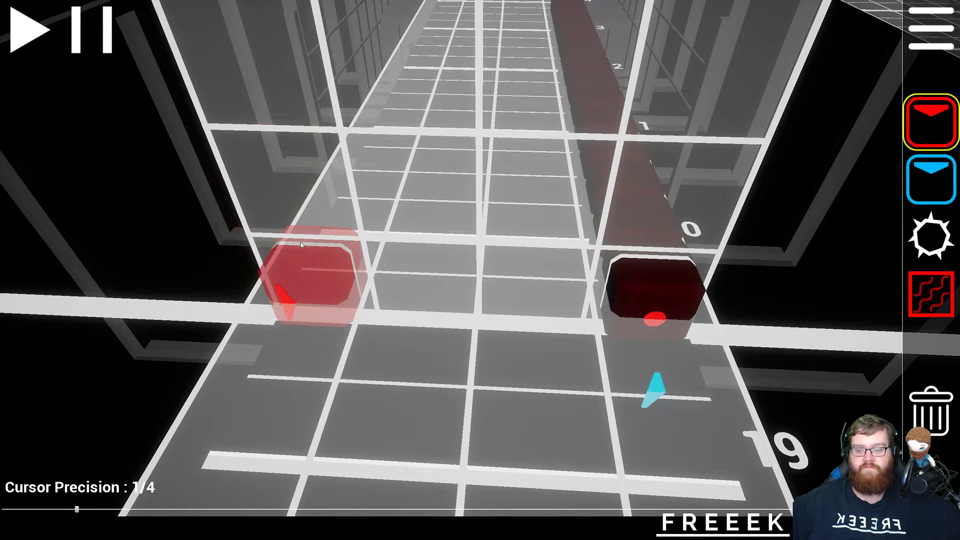
click(302, 245)
- Place a rightward blue note at beat 19.75 in the fourth column's middle row and a leftward red note at beat 20 in the first column's top row
scroll(302, 245, up, 1)
key(2)
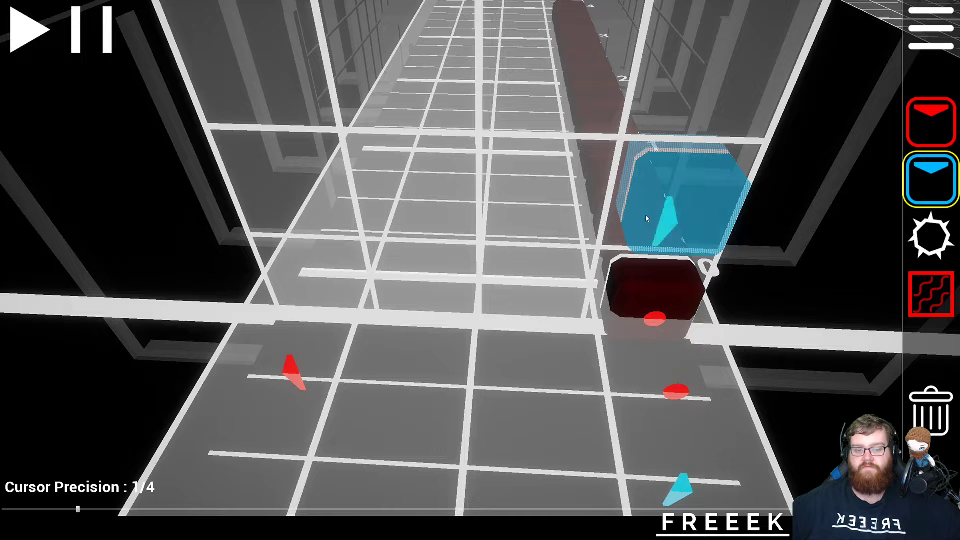
click(646, 215)
scroll(646, 214, up, 1)
key(1)
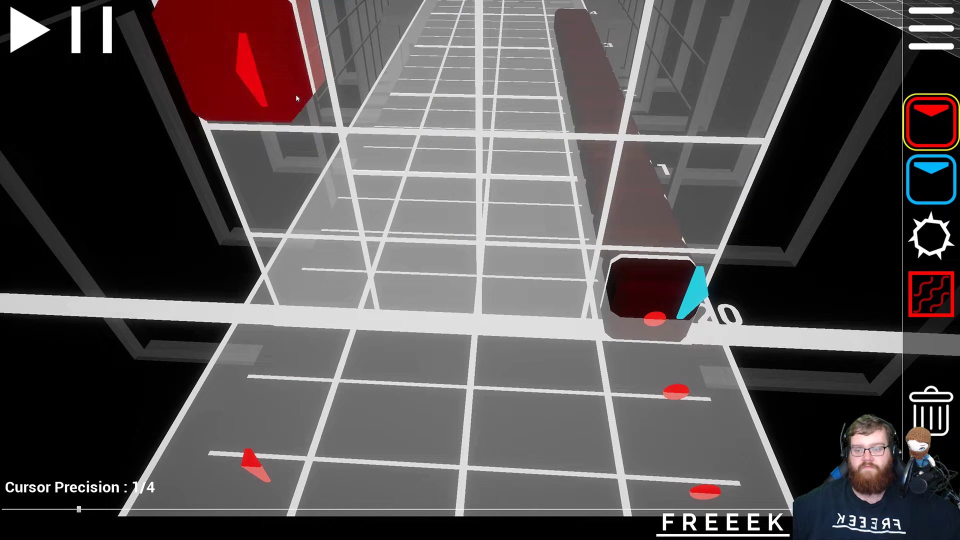
click(297, 99)
- Delete the run of red dot notes in the fourth column's bottom row up to beat 21
scroll(297, 99, up, 1)
key(5)
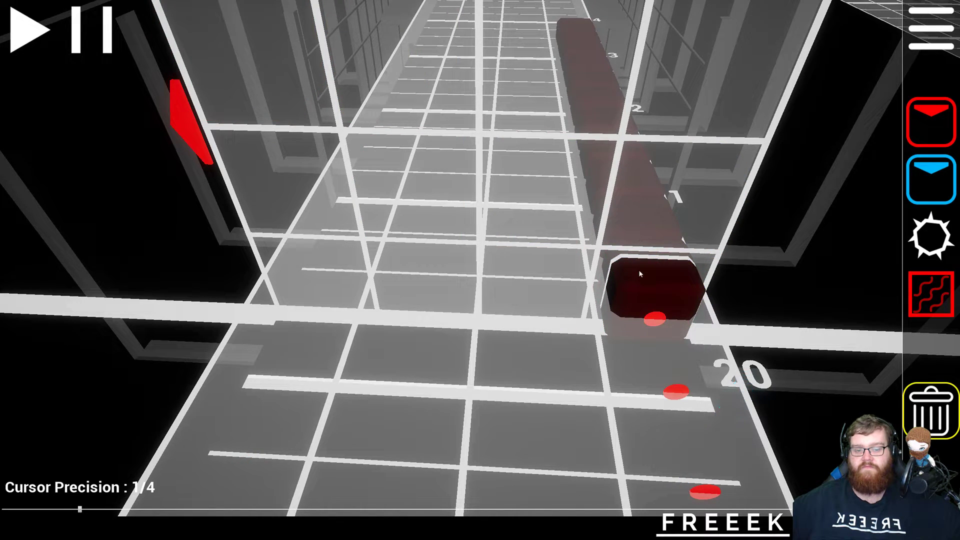
click(639, 274)
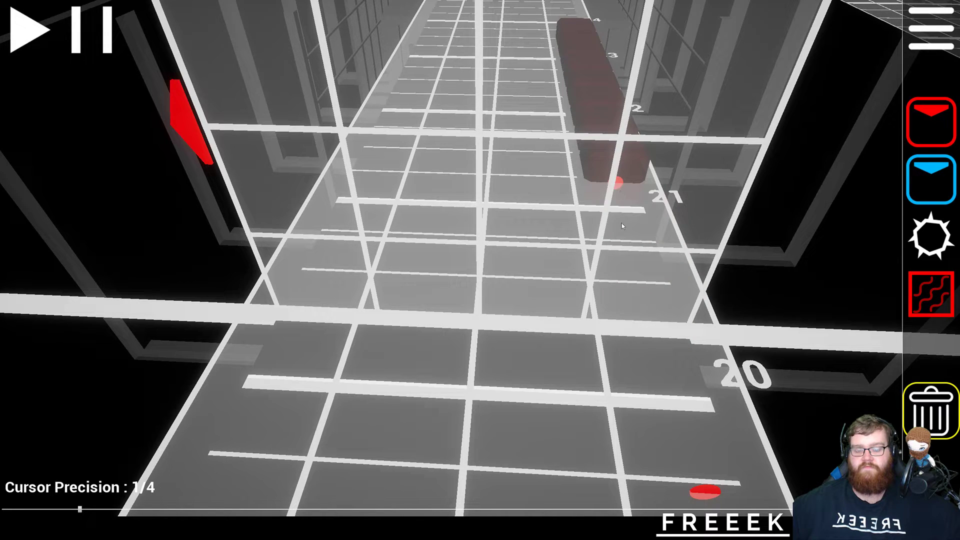
scroll(633, 326, down, 1)
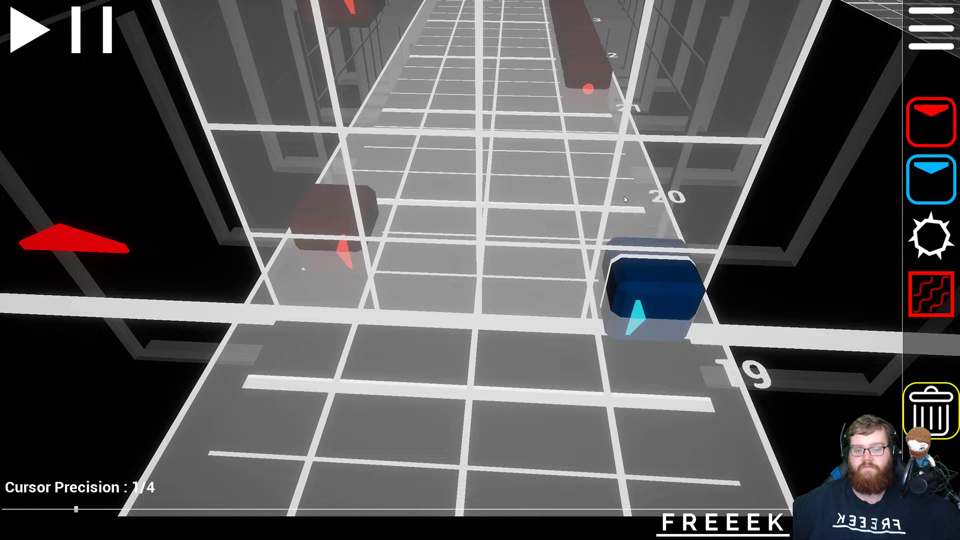
- Restore the rightward blue note at beat 19.75 in the fourth column's middle row
scroll(624, 196, up, 1)
key(2)
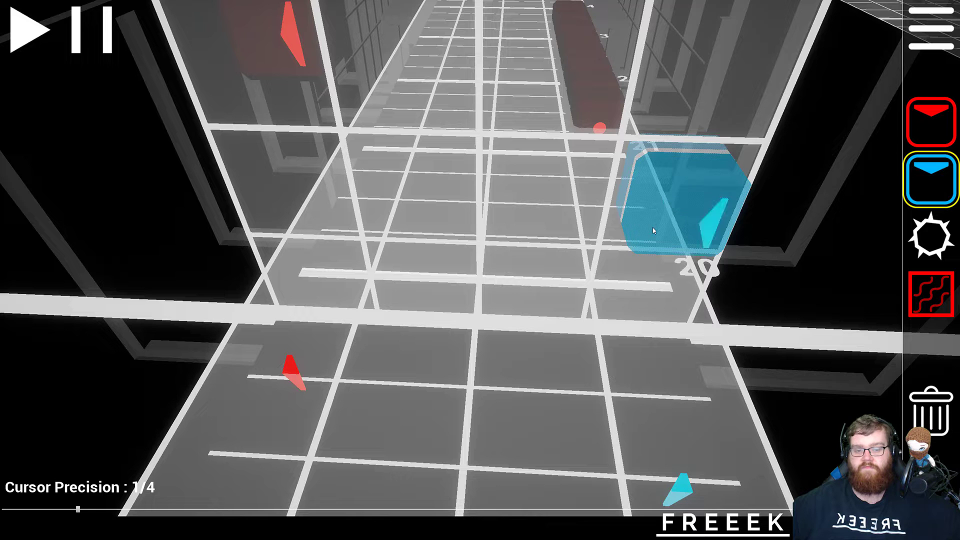
click(652, 228)
- Place a blue dot note at beat 20.25 in the fourth column's bottom row
scroll(655, 235, up, 2)
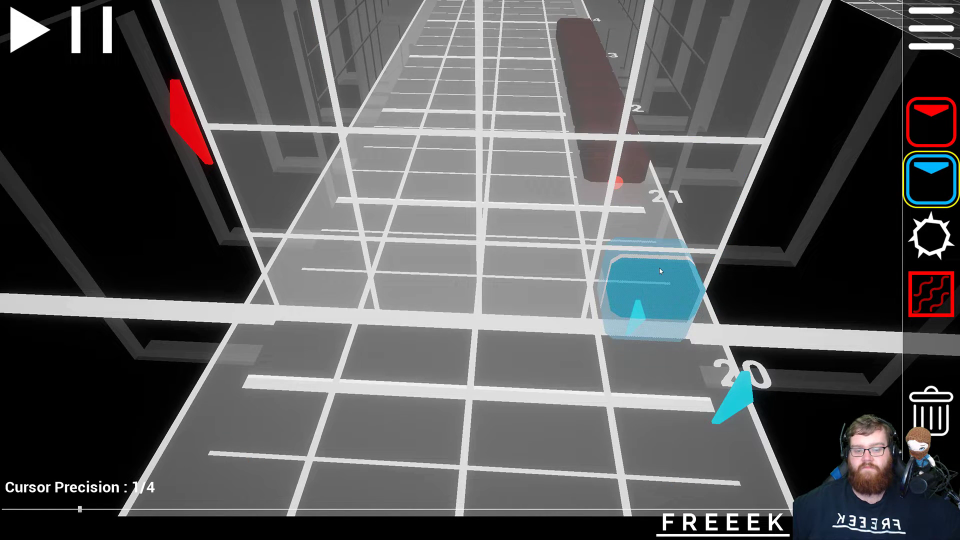
key(s)
key(a)
key(d)
key(f)
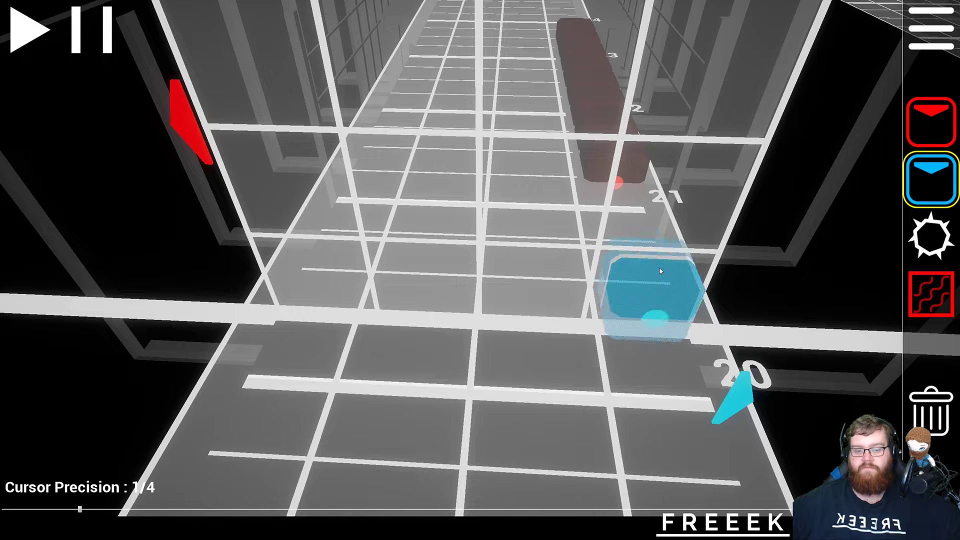
click(659, 271)
- Place a red dot note at beat 20.5 in the first column's middle row
scroll(660, 267, up, 1)
key(1)
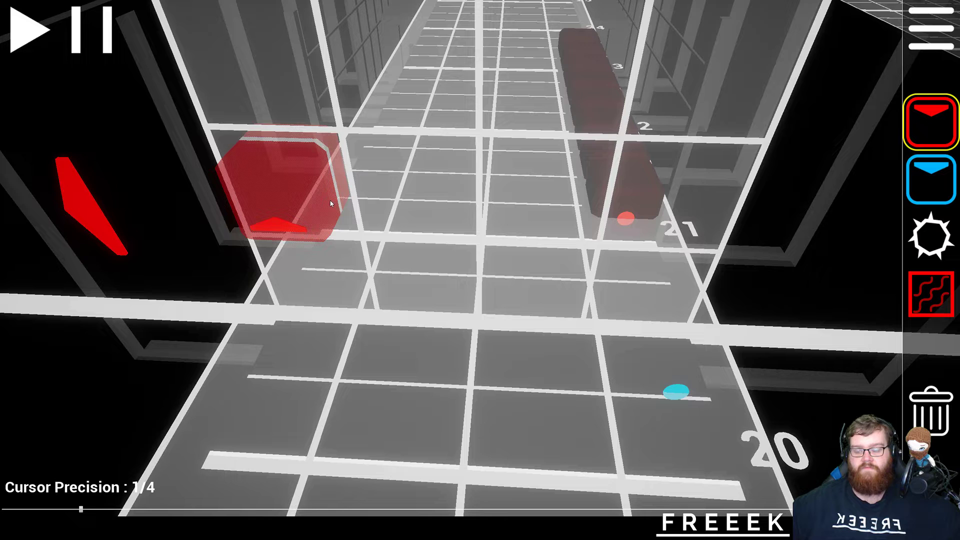
key(w)
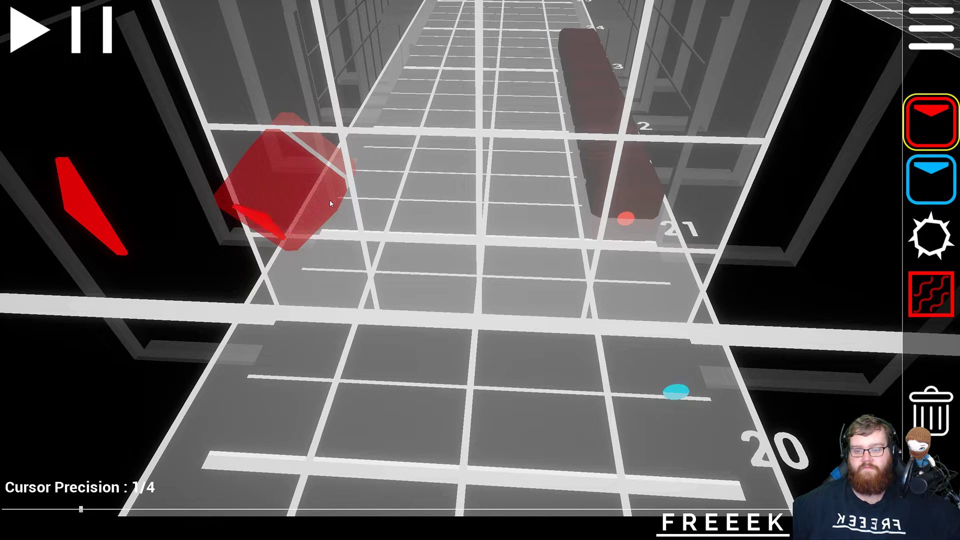
key(f)
click(330, 203)
- Go back along the track and examine the extended pattern up to beat 20.5 from a raised viewpoint
scroll(330, 203, up, 1)
key(2)
key(1)
key(2)
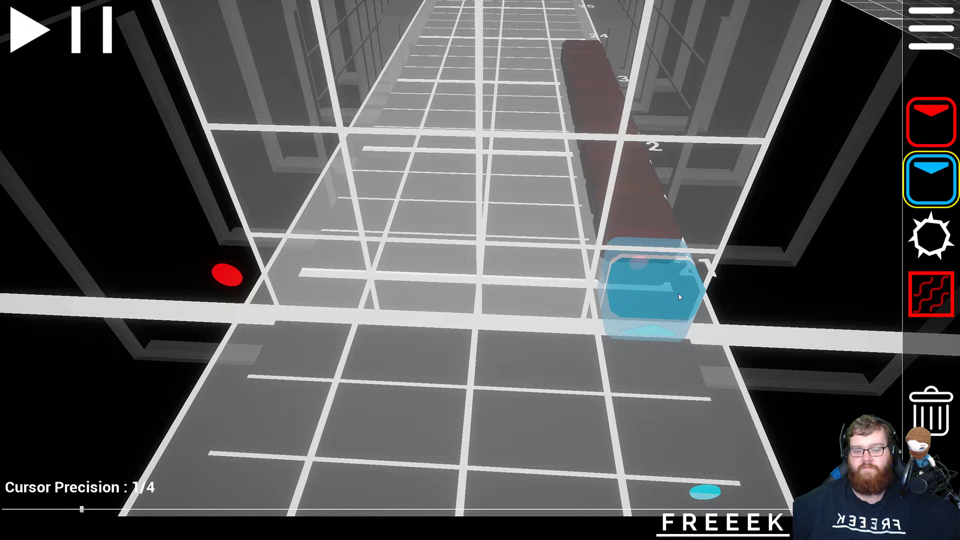
scroll(679, 297, down, 20)
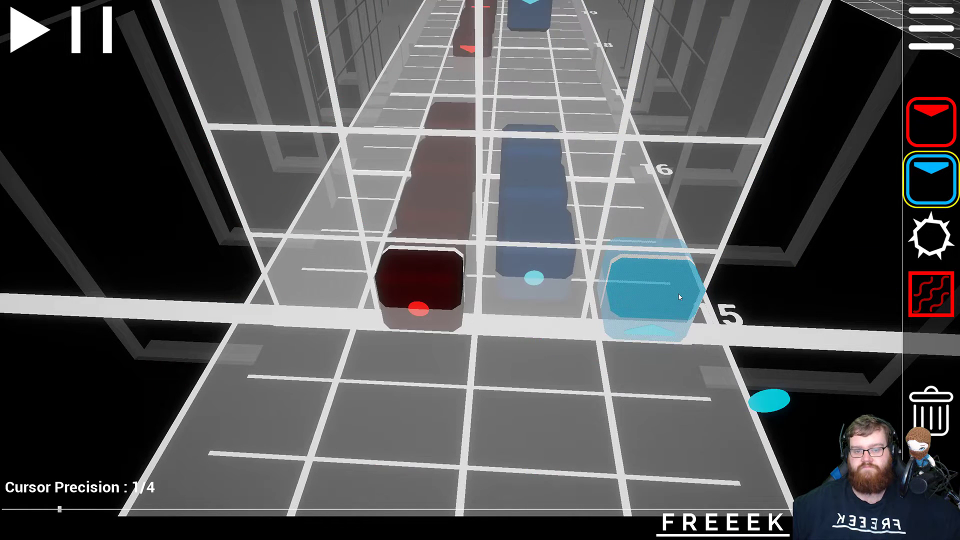
scroll(679, 298, up, 20)
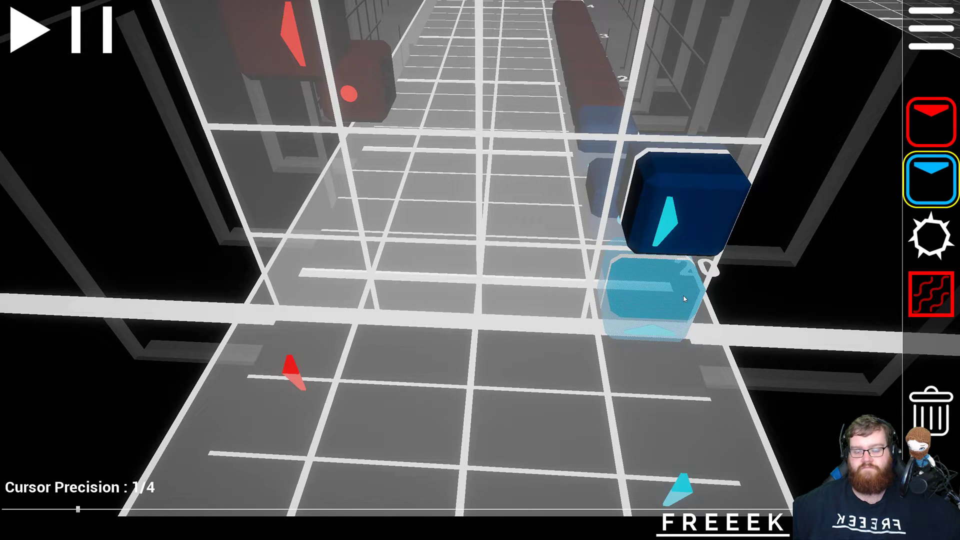
scroll(685, 299, up, 3)
scroll(685, 299, down, 18)
right_drag(681, 292, 550, 245)
right_drag(480, 258, 610, 285)
scroll(480, 258, down, 3)
scroll(480, 258, up, 7)
key(w)
right_drag(480, 258, 497, 273)
key(s)
scroll(524, 271, down, 1)
scroll(522, 275, up, 5)
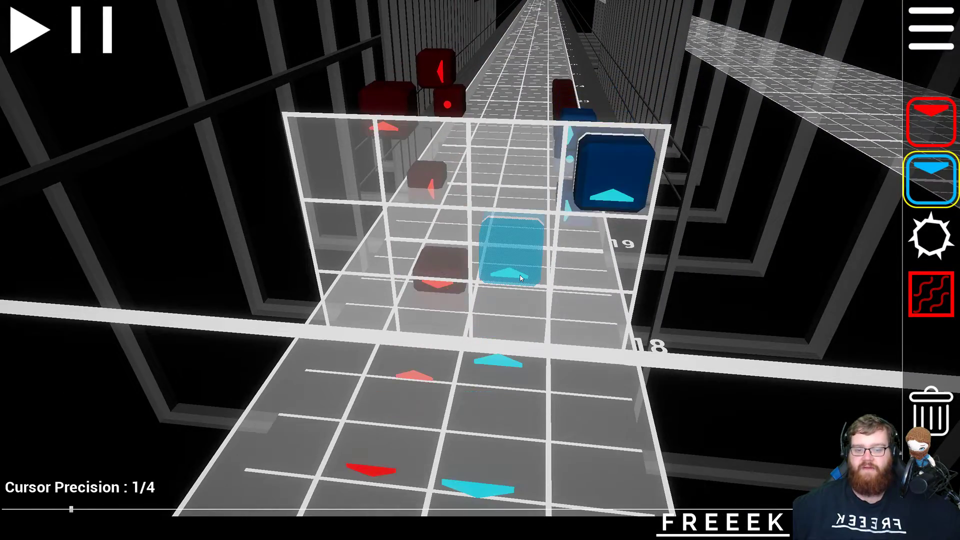
scroll(520, 278, up, 4)
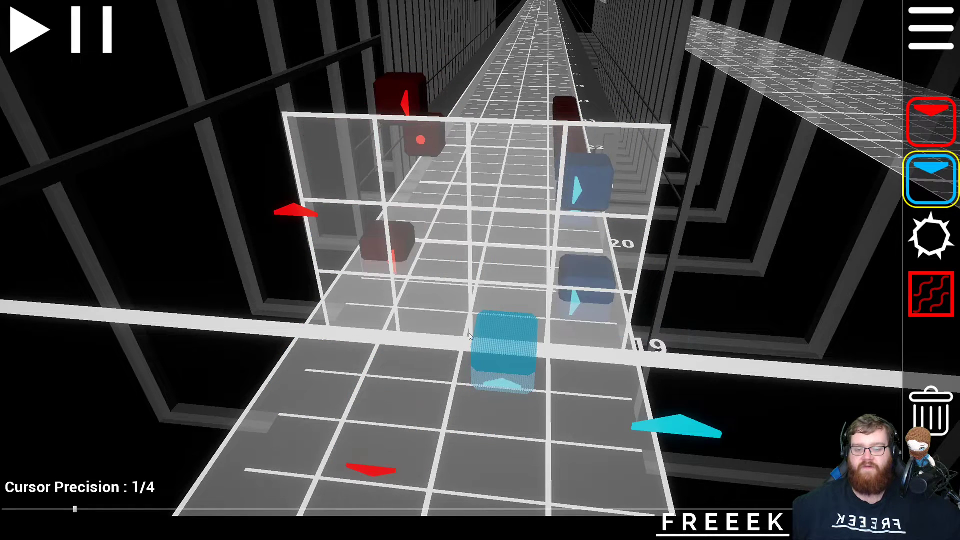
scroll(469, 336, up, 2)
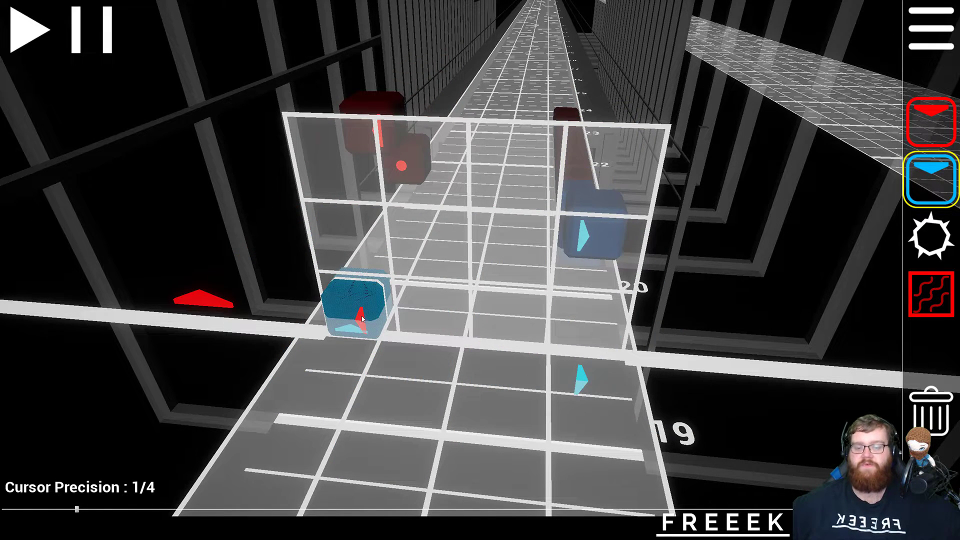
- Move along the track between beats 19 and 21 and examine the fourth column's notes from shifted viewpoints
scroll(602, 270, up, 1)
scroll(602, 273, up, 5)
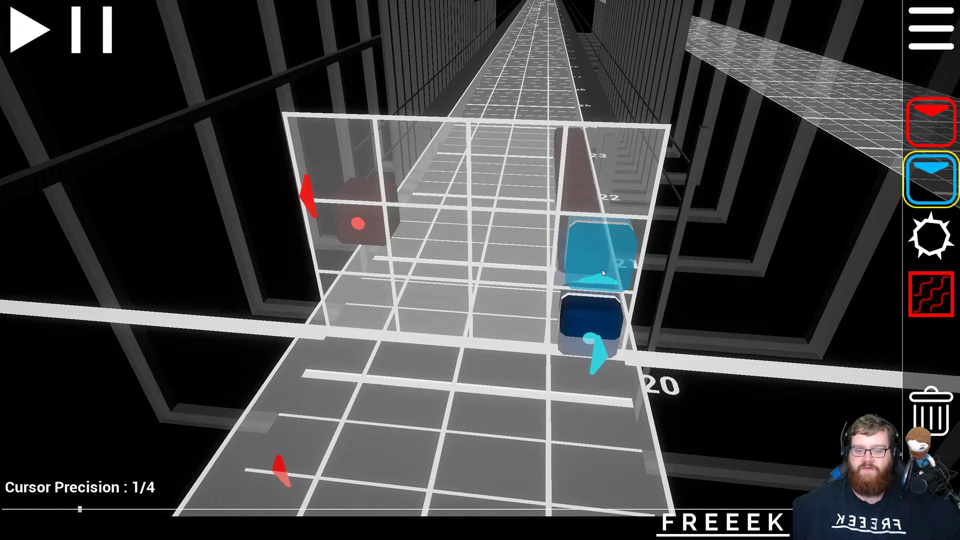
scroll(603, 272, up, 1)
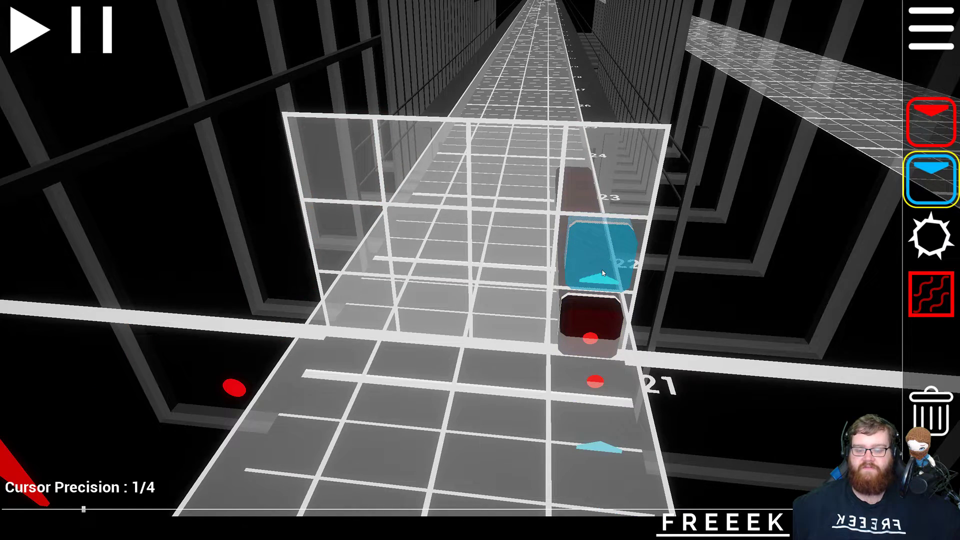
scroll(603, 272, down, 2)
right_drag(603, 272, 482, 268)
scroll(483, 268, down, 6)
scroll(624, 267, down, 1)
scroll(624, 266, up, 3)
mouse_move(624, 267)
right_down()
mouse_move(480, 270)
mouse_move(545, 262)
right_up()
scroll(480, 263, up, 1)
scroll(479, 261, up, 1)
scroll(480, 261, up, 2)
right_drag(480, 269, 570, 236)
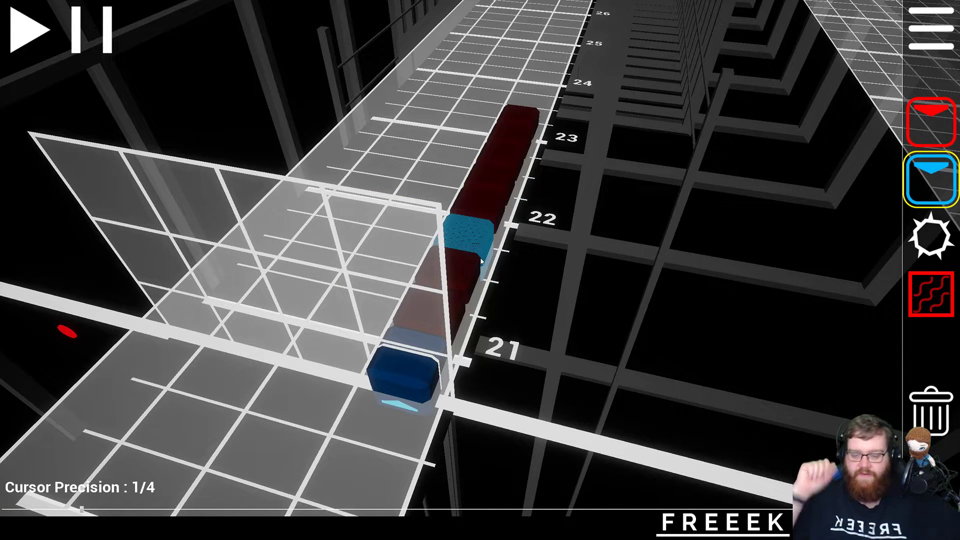
- Go back to beat 17 and examine the pattern toward beat 21 from a raised, more frontal viewpoint
scroll(578, 311, down, 20)
scroll(569, 298, up, 3)
right_drag(568, 299, 480, 261)
scroll(480, 260, up, 4)
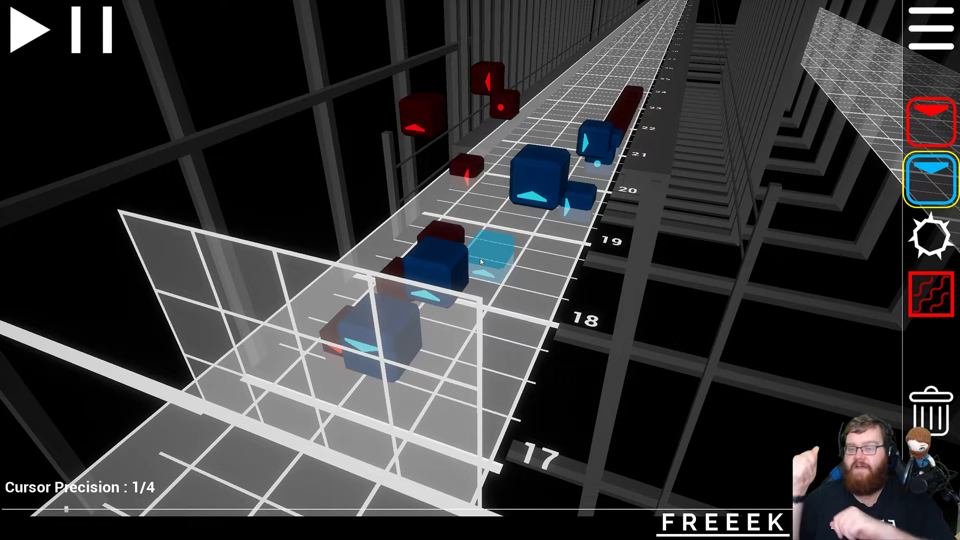
key(a)
right_drag(486, 279, 489, 257)
scroll(452, 258, up, 1)
key(d)
key(a)
- Place a downward red note at beat 21 in the second column's middle row
scroll(482, 255, up, 15)
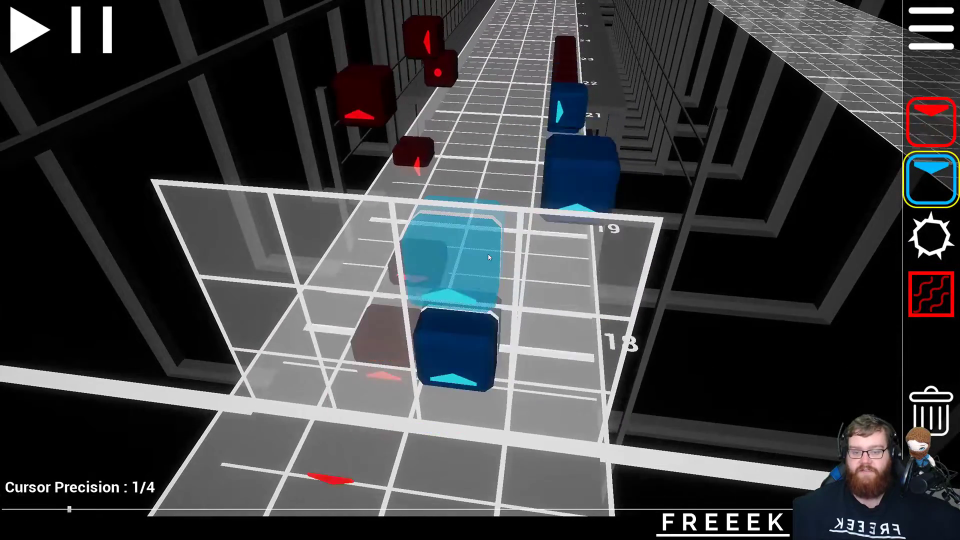
scroll(482, 255, up, 1)
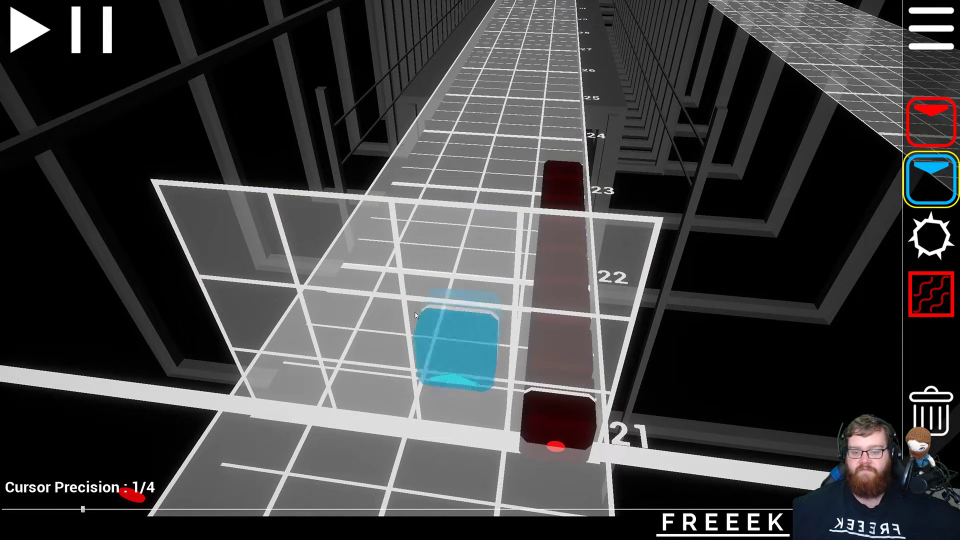
key(1)
- Place a downward blue note at beat 21.25 in the third column's bottom row
scroll(375, 333, down, 20)
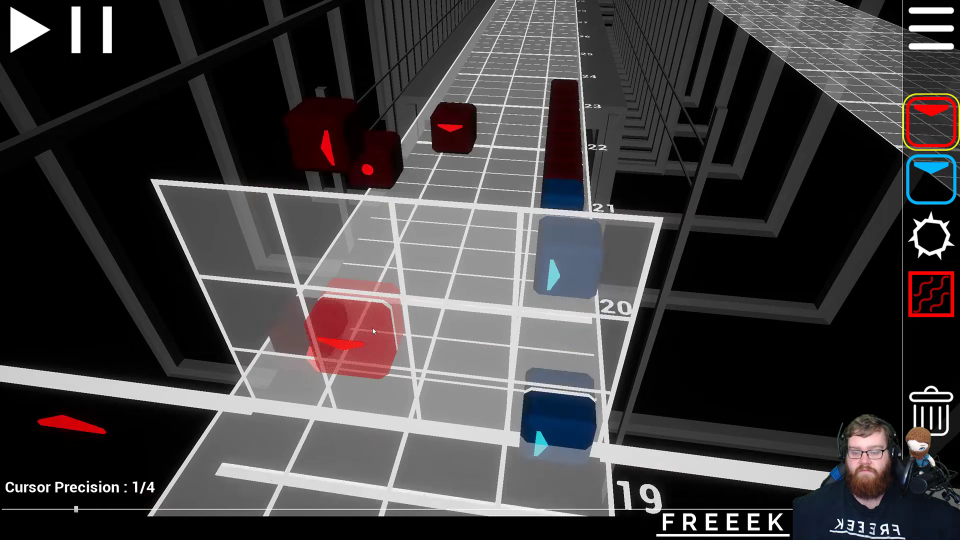
scroll(376, 334, up, 4)
scroll(376, 338, up, 12)
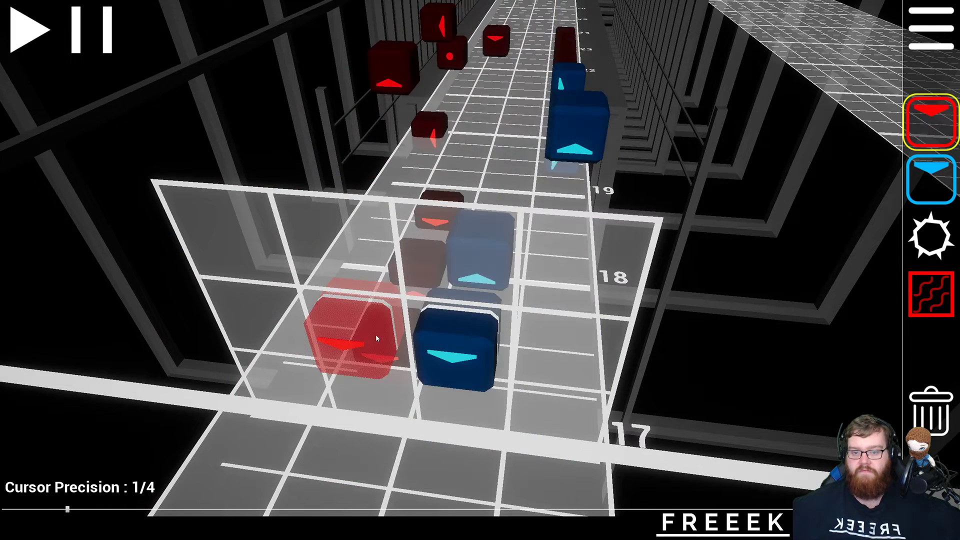
scroll(377, 338, up, 11)
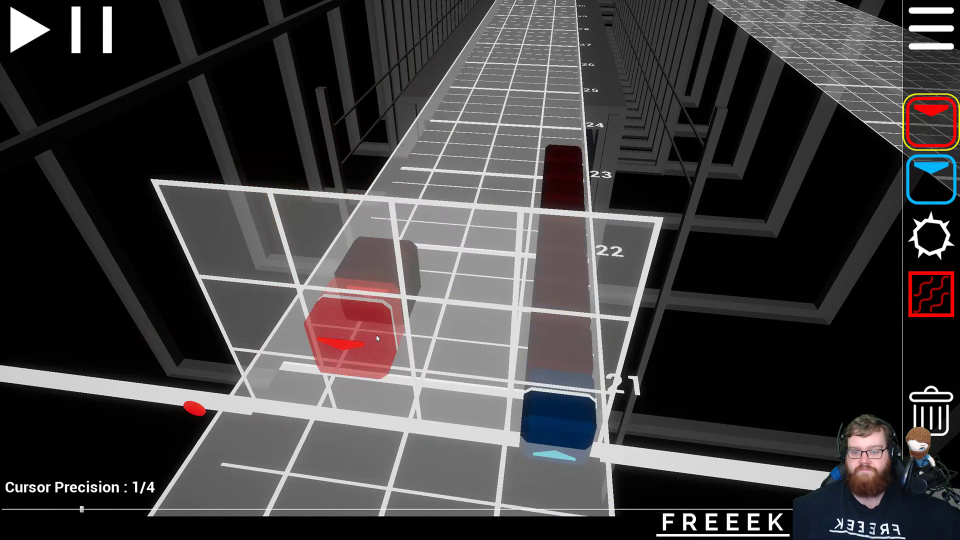
key(2)
click(474, 385)
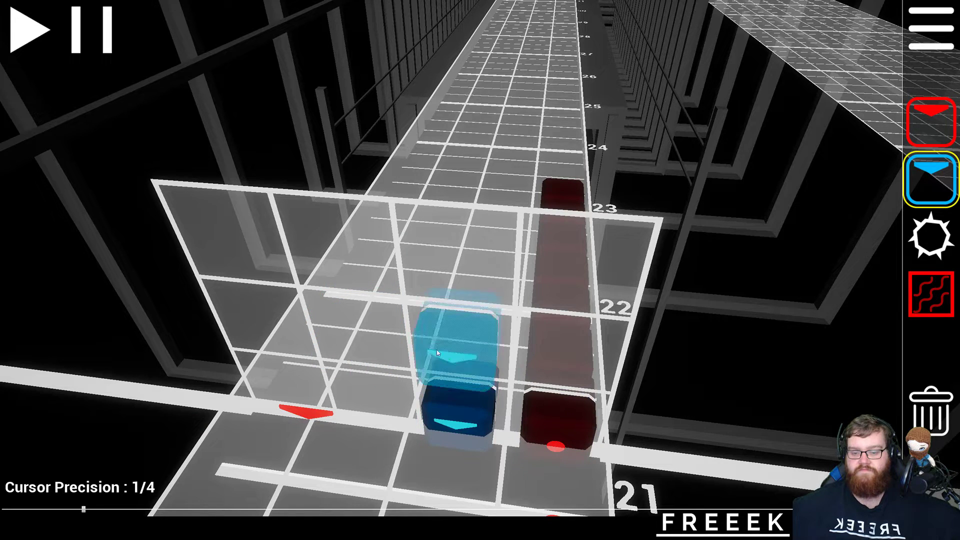
- Place an upward red note at beat 21.5 (second column, middle row) and an upward blue note at beat 21.75 (third column, bottom row)
key(1)
scroll(388, 342, up, 1)
scroll(389, 342, up, 1)
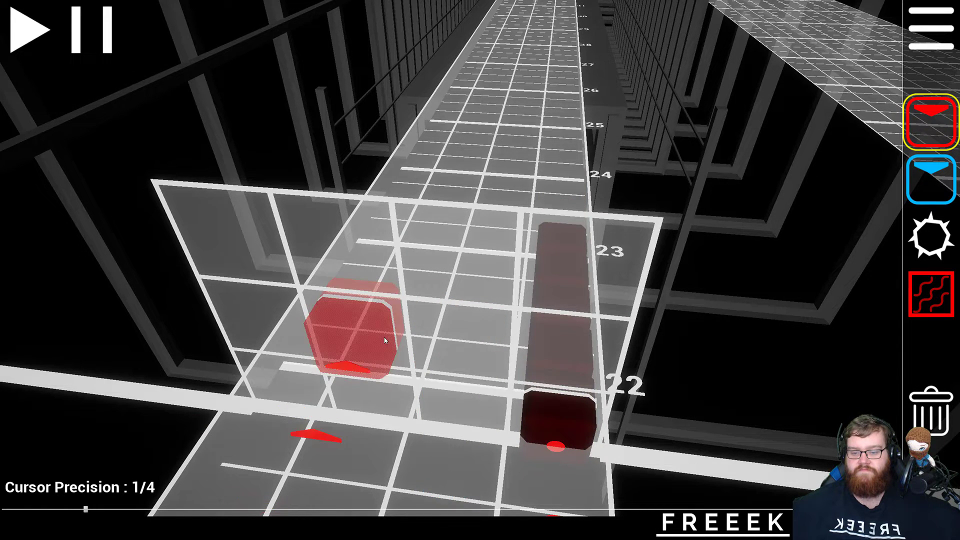
click(448, 389)
- Place an upward blue note at beat 21.75 in the first column's top row
scroll(350, 325, up, 1)
key(1)
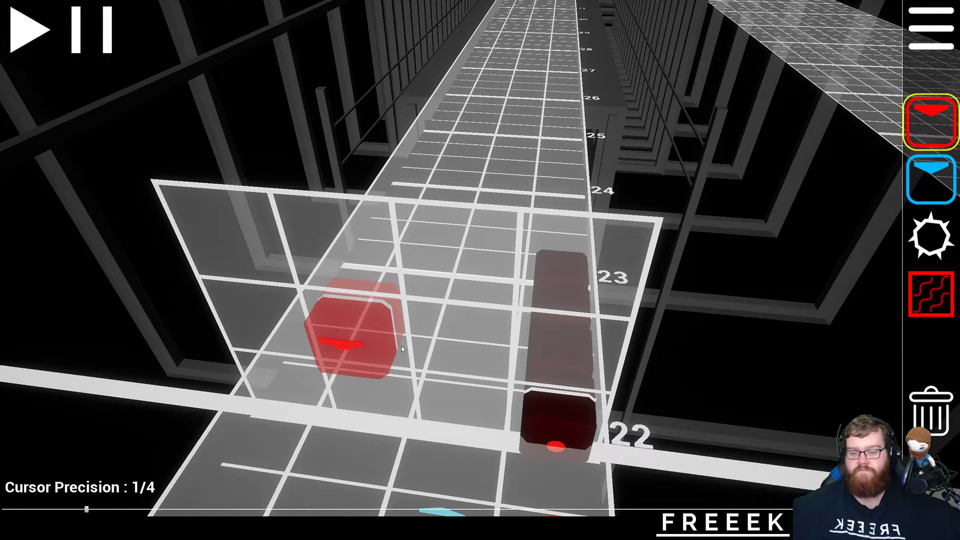
scroll(400, 348, down, 20)
scroll(396, 347, up, 5)
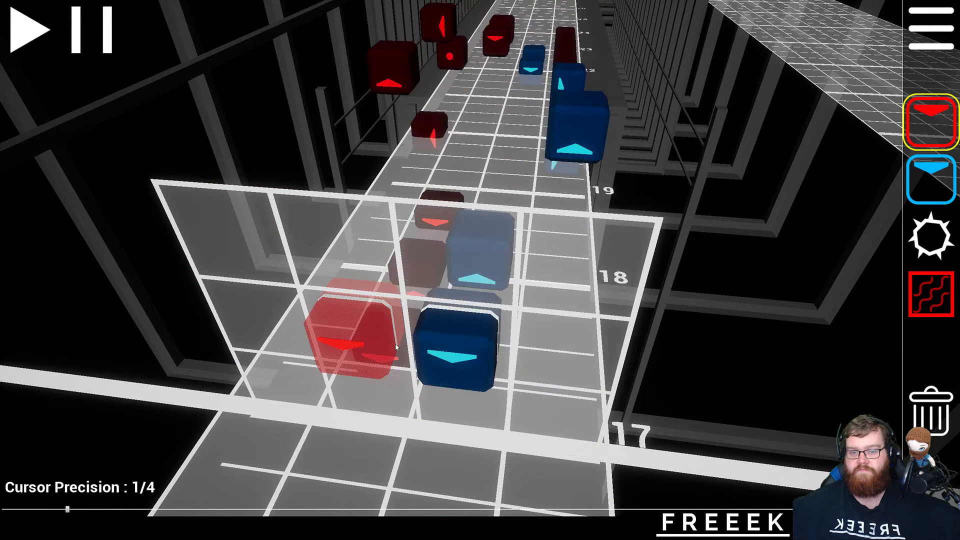
scroll(397, 348, up, 20)
key(2)
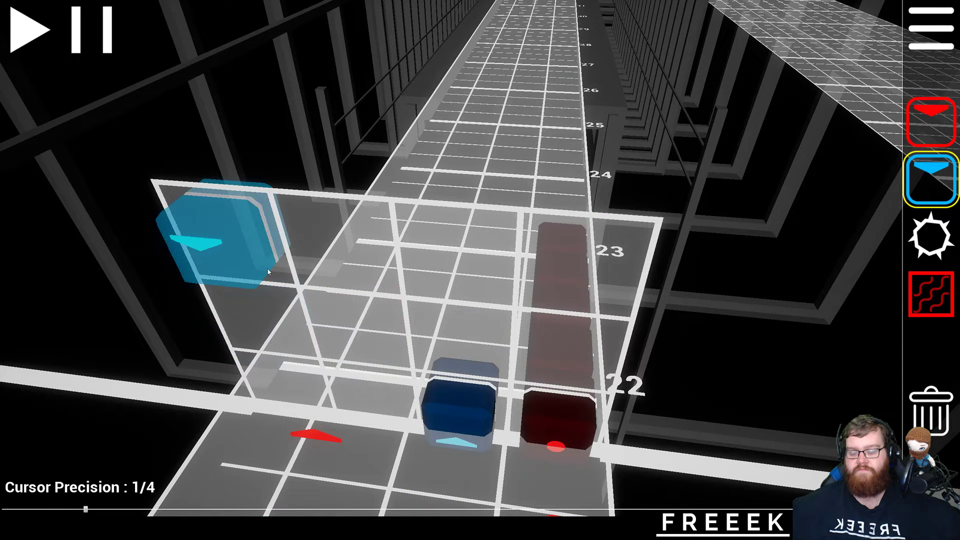
scroll(268, 272, up, 1)
- Go back along the track and examine the note pattern between beats 18 and 22
key(1)
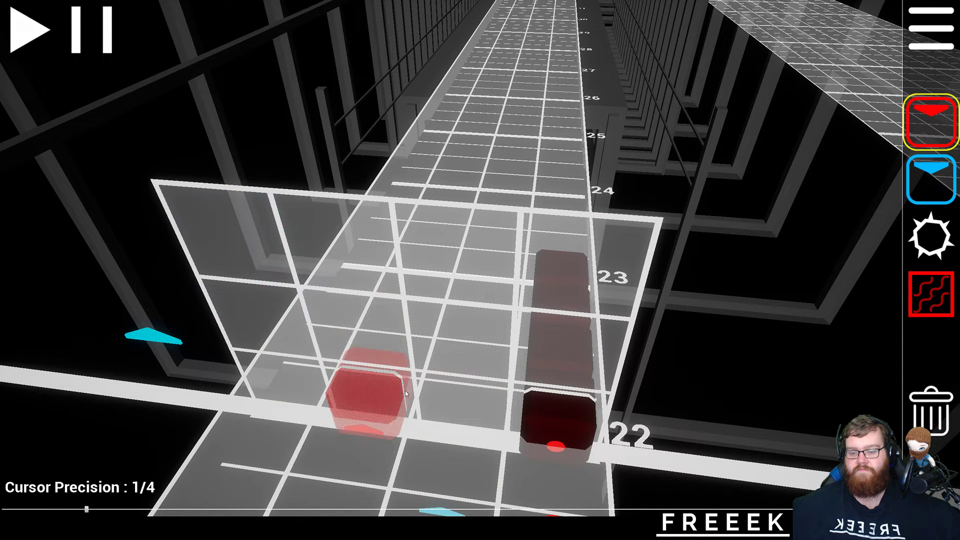
scroll(398, 393, down, 1)
scroll(398, 394, up, 1)
scroll(397, 393, down, 20)
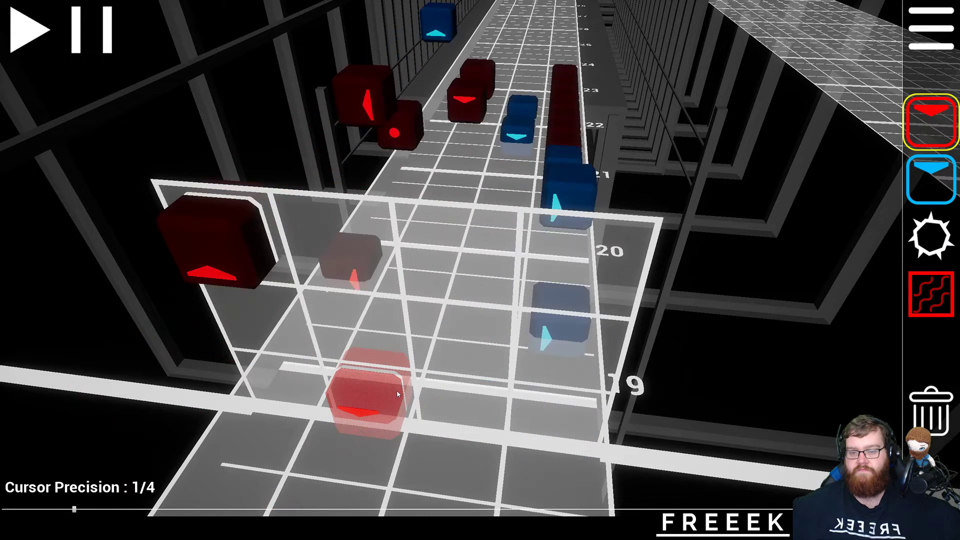
scroll(397, 392, up, 8)
scroll(397, 392, up, 4)
scroll(397, 391, down, 8)
scroll(396, 391, up, 6)
scroll(396, 391, up, 1)
scroll(396, 390, down, 3)
scroll(396, 390, up, 5)
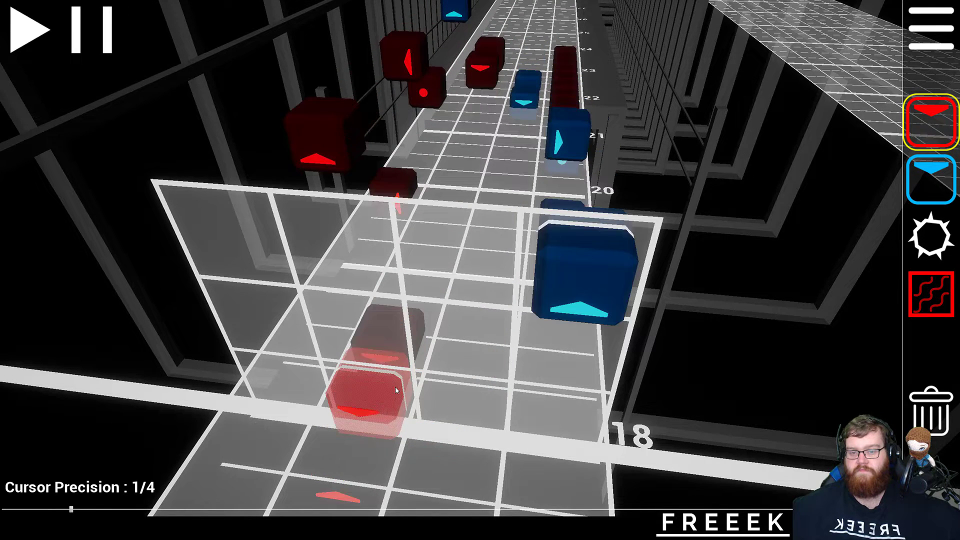
- Try to place a downward blue note at beat 21.75 in the third column's bottom row
scroll(396, 391, up, 10)
key(2)
scroll(457, 395, up, 1)
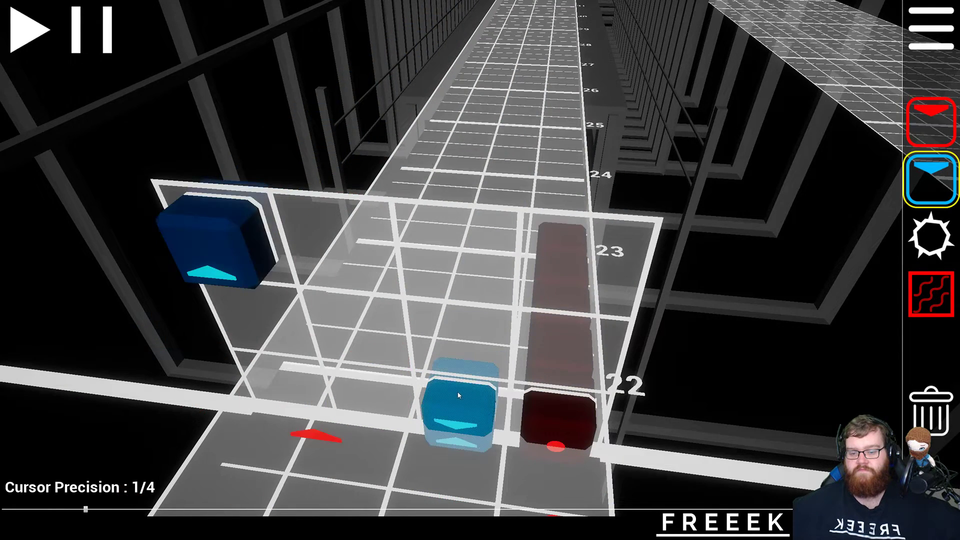
click(458, 395)
scroll(443, 438, down, 1)
scroll(451, 400, up, 1)
scroll(459, 366, up, 1)
- Replace the upward blue note at beat 21.75 in the third column's bottom row with one at beat 22
key(5)
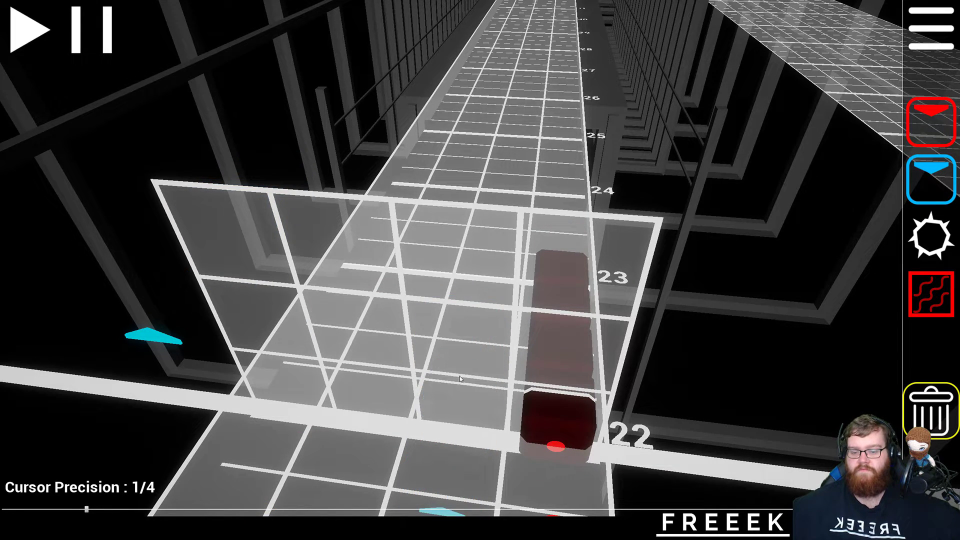
scroll(459, 376, down, 6)
scroll(460, 376, up, 3)
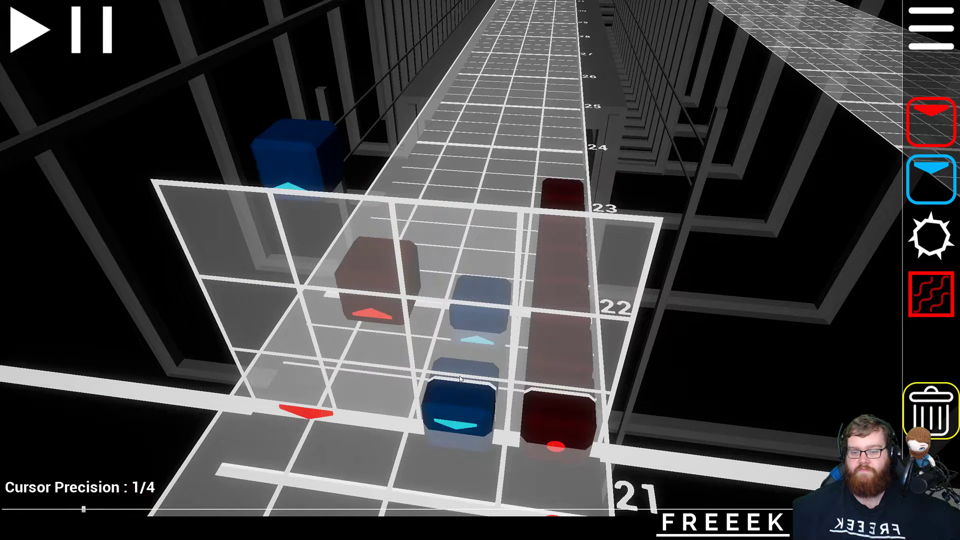
scroll(460, 379, up, 2)
click(478, 399)
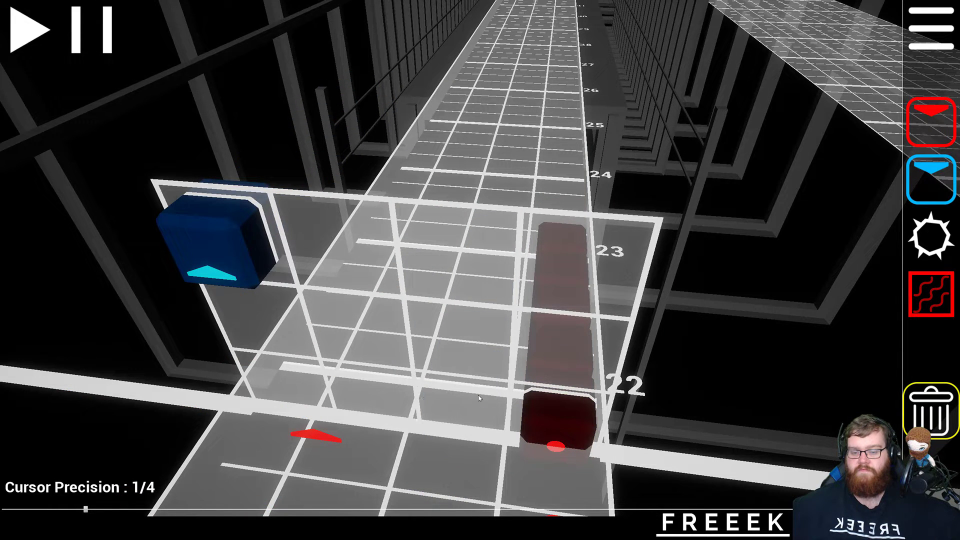
scroll(478, 399, up, 1)
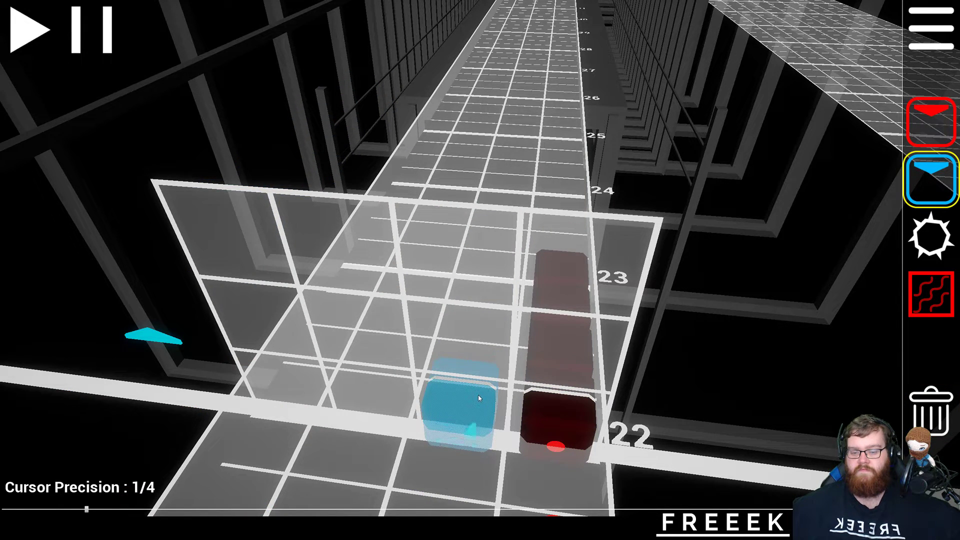
- Review the notes leading up to beat 22, play back part of them and stop the playback
scroll(478, 395, down, 12)
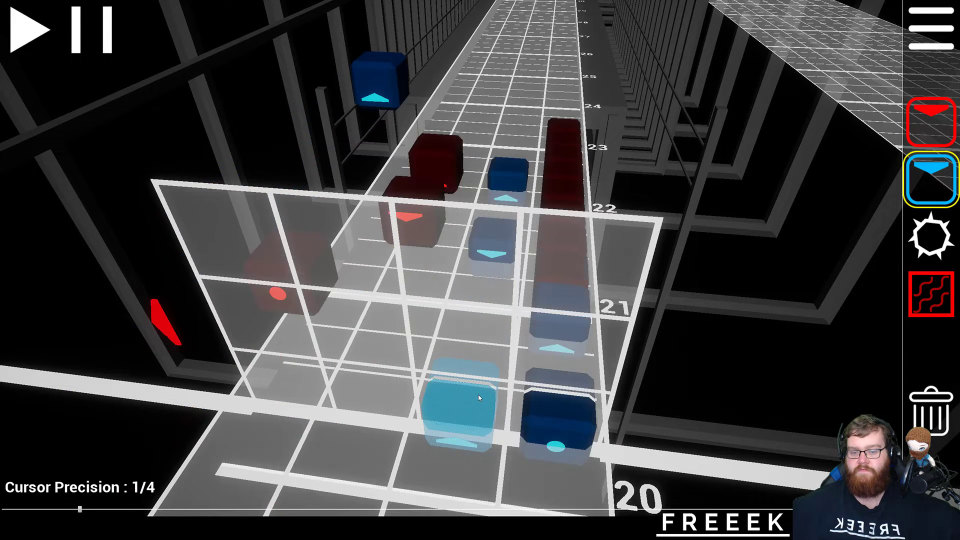
scroll(478, 398, down, 4)
scroll(478, 397, up, 8)
scroll(478, 397, up, 4)
scroll(478, 397, down, 11)
scroll(477, 397, down, 8)
scroll(478, 394, up, 5)
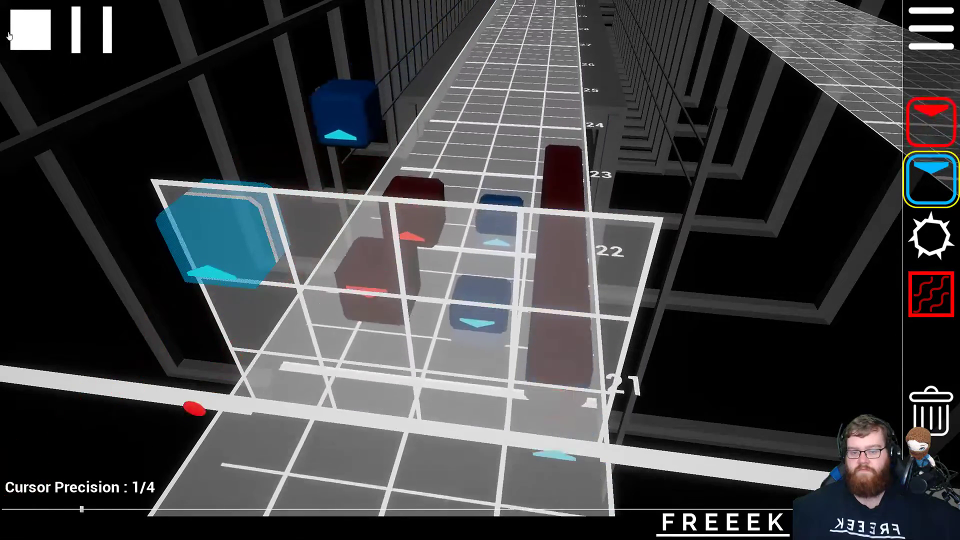
click(11, 34)
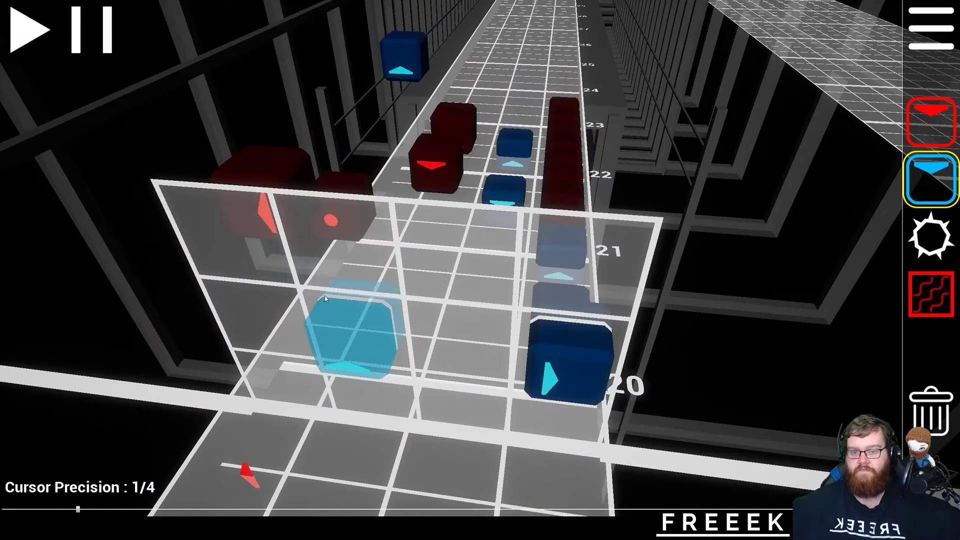
- Delete the blue note at beat 21.75 in the first column's top row and move the third column's upward blue note from beat 22 to 21.75
scroll(324, 298, up, 1)
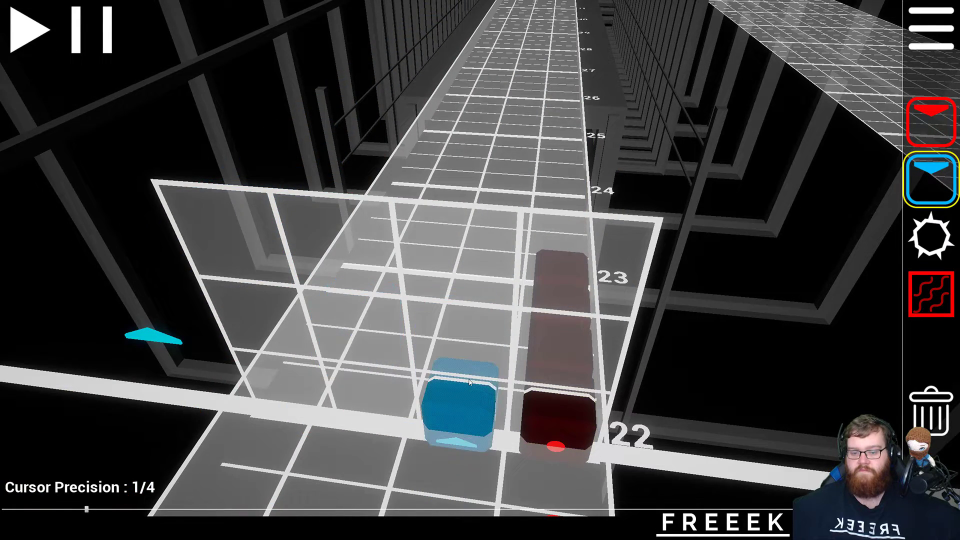
key(5)
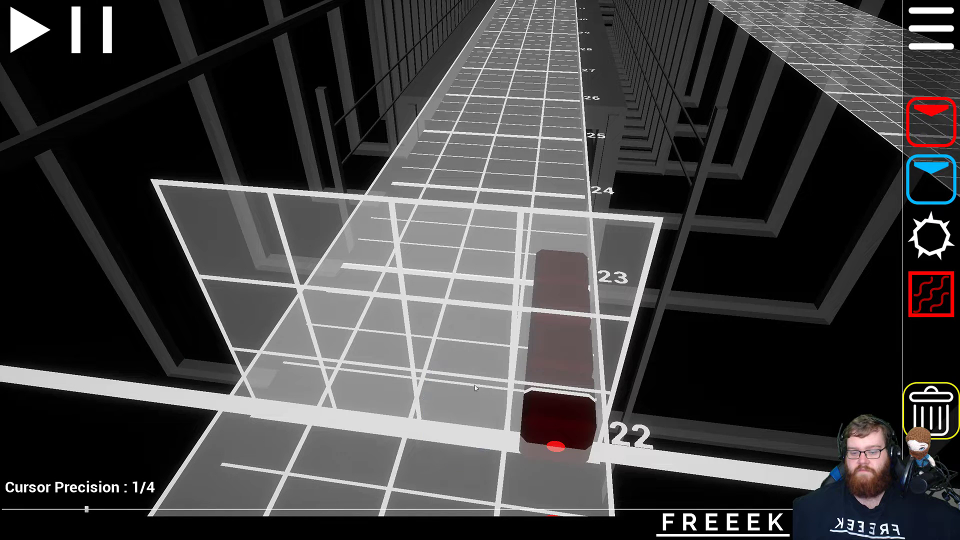
scroll(475, 385, down, 1)
key(2)
scroll(476, 385, up, 1)
- Place an upward red note at beat 22 (first column, top row) and a downward blue note at beat 22.25 (third column, bottom row)
click(213, 242)
scroll(274, 296, up, 1)
key(1)
scroll(365, 365, down, 5)
scroll(365, 364, up, 4)
click(232, 248)
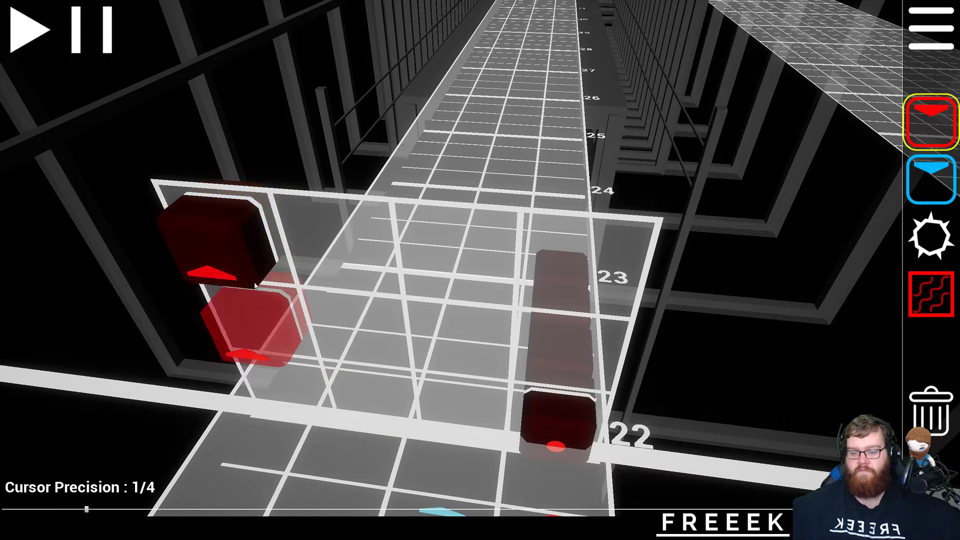
scroll(300, 320, up, 1)
key(2)
- Return to beats 18 to 19 and examine how the red and blue notes alternate there
scroll(442, 401, down, 20)
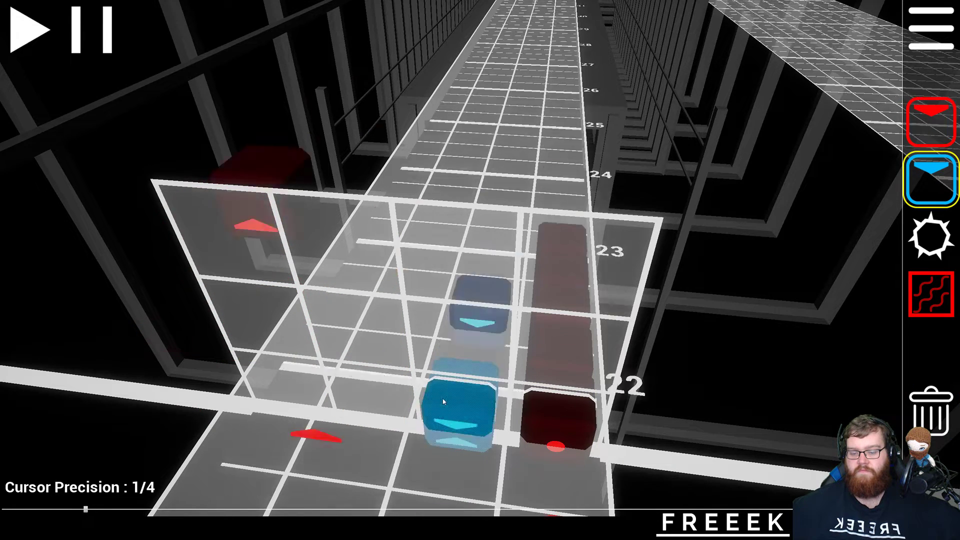
scroll(443, 401, up, 8)
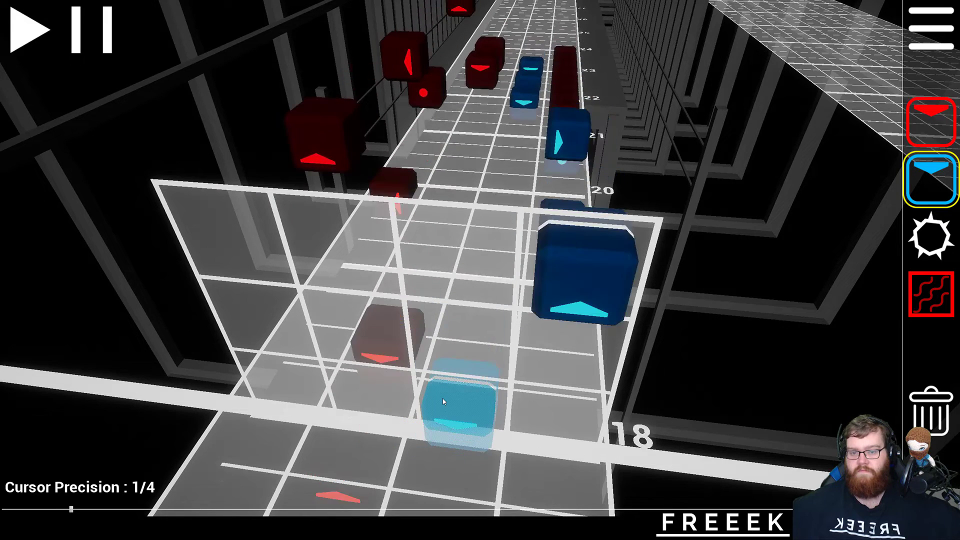
scroll(443, 401, down, 2)
scroll(443, 401, up, 2)
scroll(443, 401, down, 5)
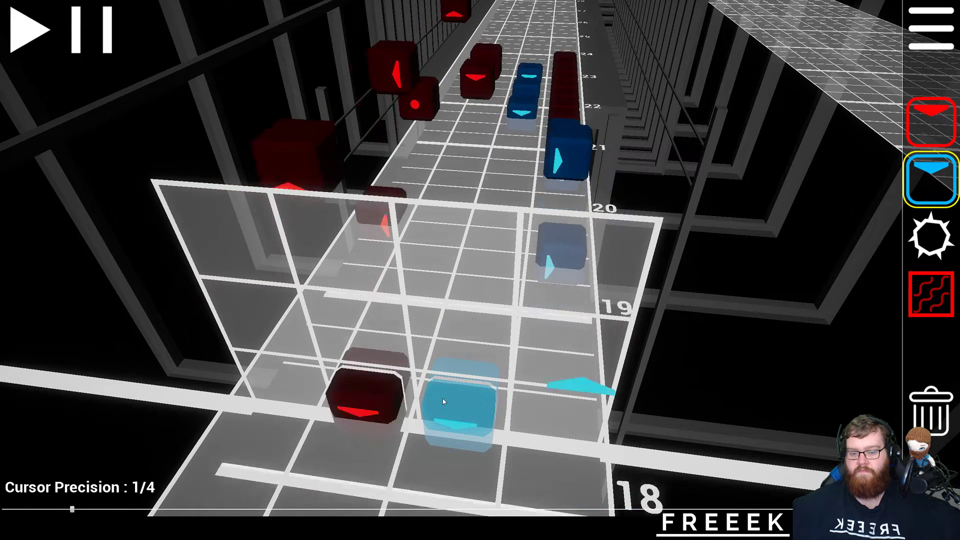
scroll(443, 401, up, 2)
scroll(443, 397, up, 2)
scroll(442, 397, up, 1)
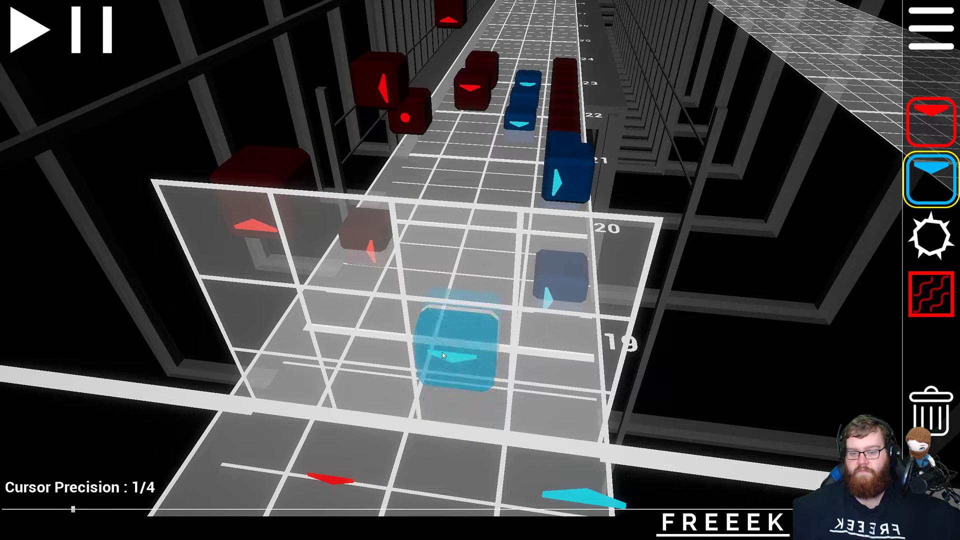
scroll(442, 352, down, 4)
scroll(442, 352, up, 4)
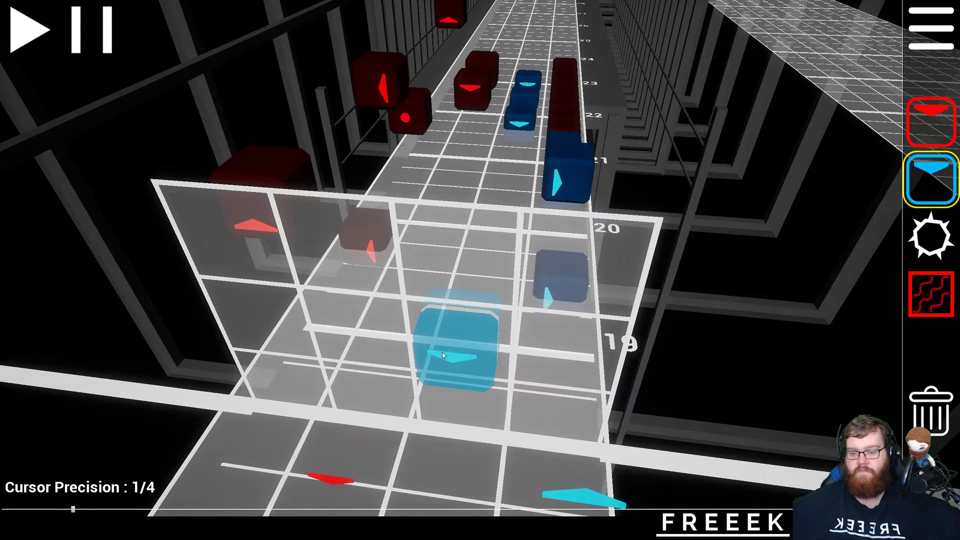
- Place an upward blue note at beat 18.5 in the third column's middle row
scroll(442, 352, down, 5)
scroll(442, 352, up, 5)
key(a)
key(s)
click(442, 356)
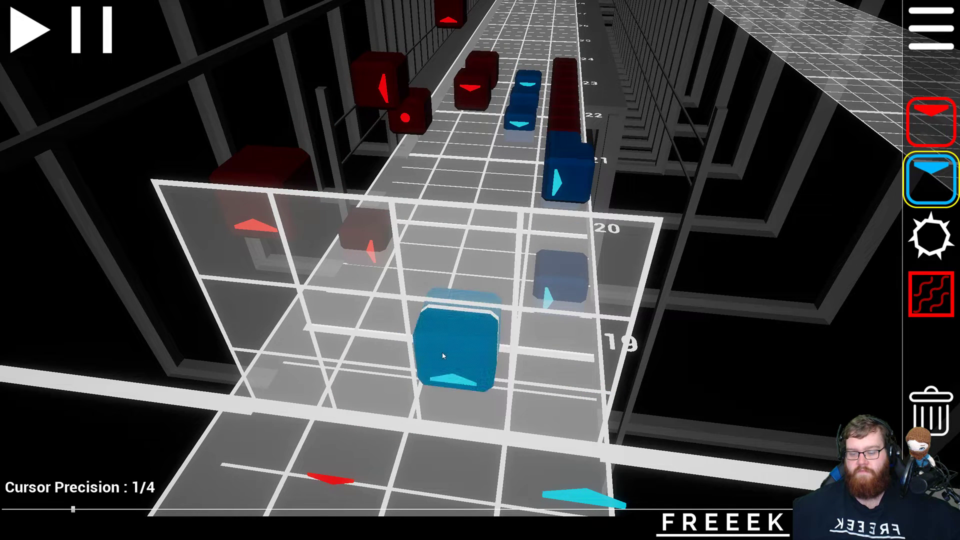
scroll(442, 356, up, 11)
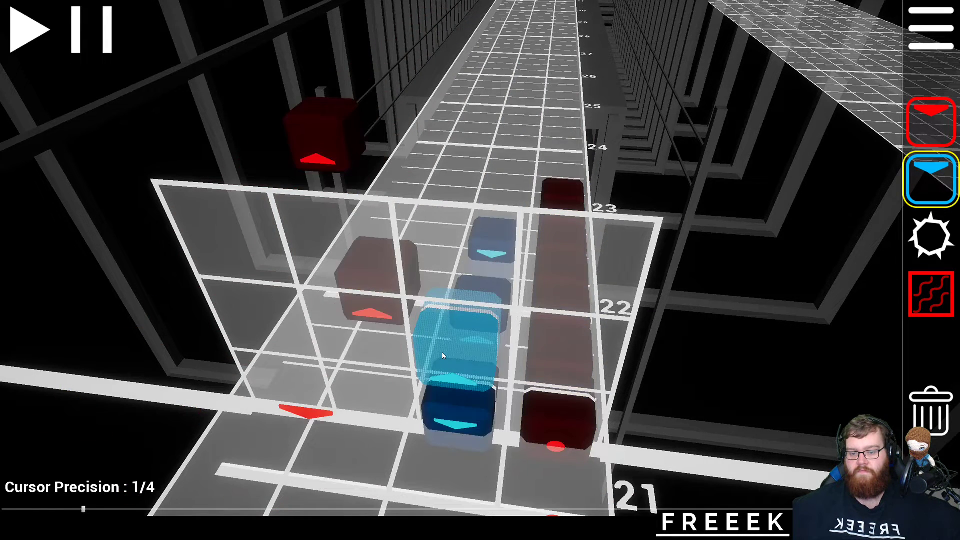
- Place an upward red note at beat 22.5 (second column, middle row) and an upward blue note at beat 22.75 (fourth column, top row)
scroll(442, 355, down, 2)
scroll(442, 356, up, 8)
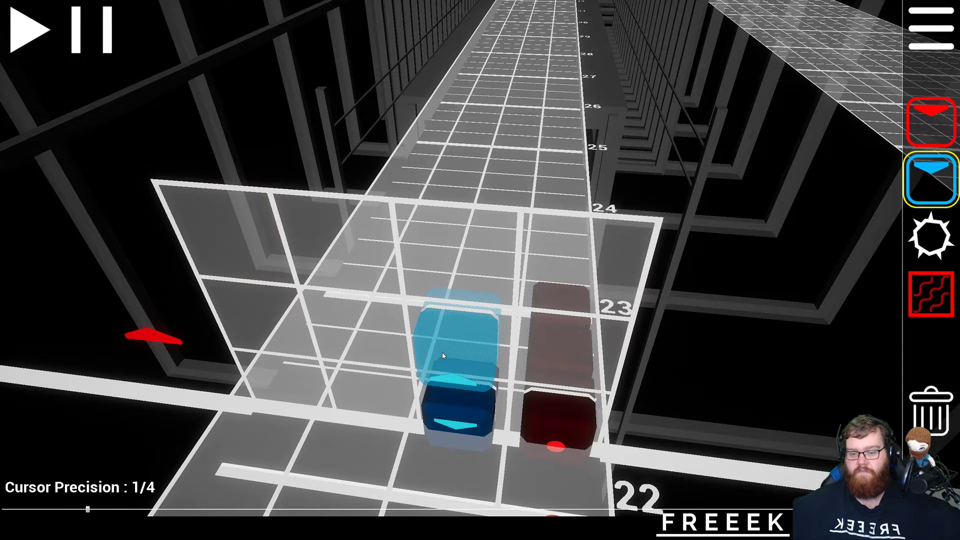
key(1)
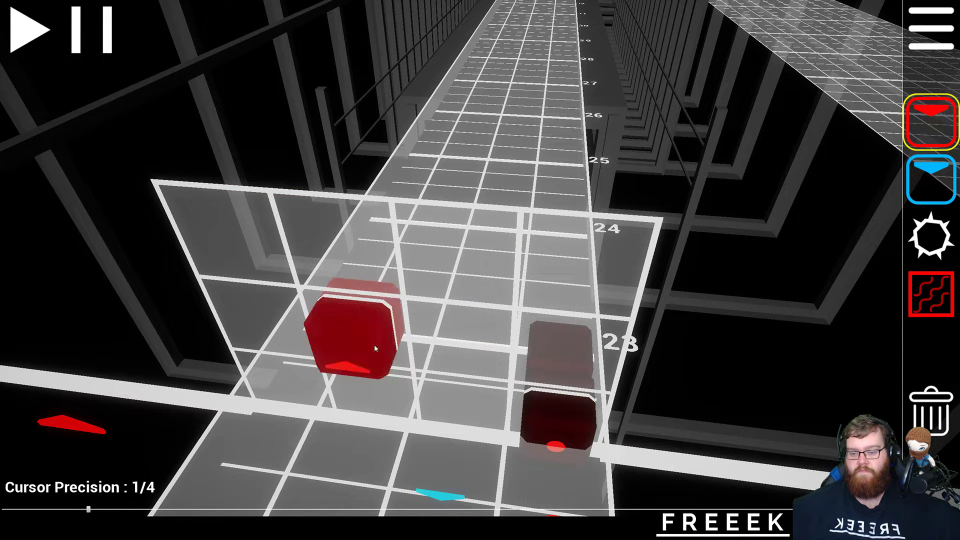
key(2)
scroll(443, 283, down, 12)
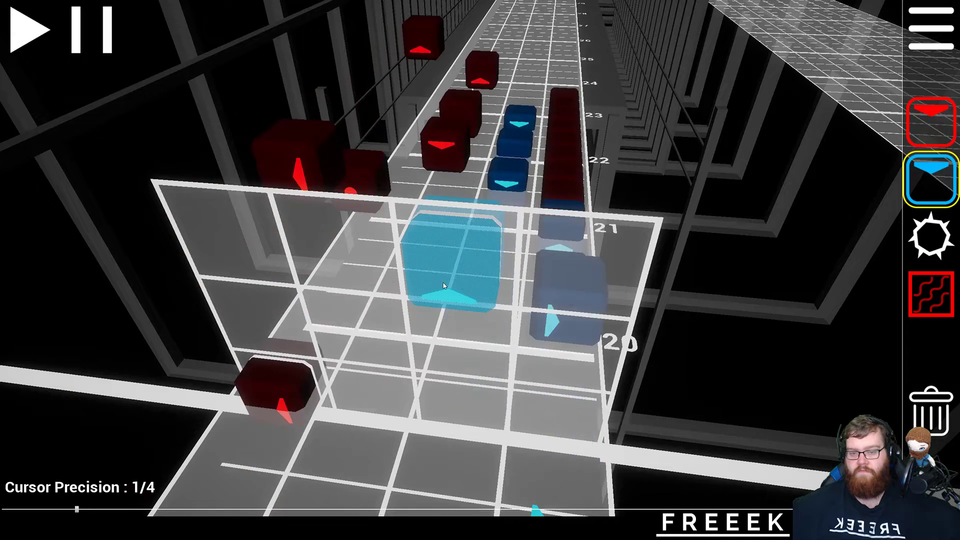
scroll(444, 283, down, 10)
scroll(443, 283, up, 4)
scroll(442, 282, up, 20)
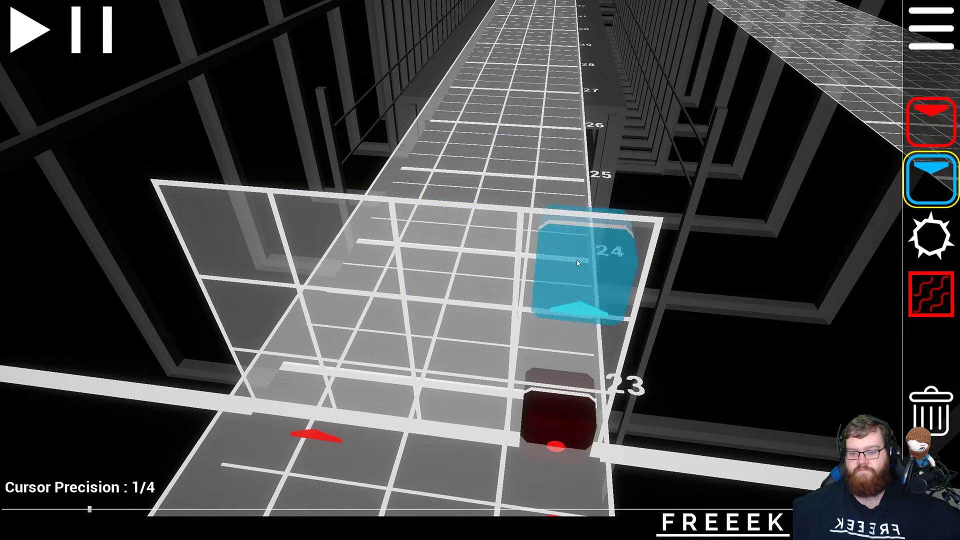
- Delete the run of red dot notes in the fourth column's bottom row around beats 21 to 23
scroll(575, 263, down, 5)
key(5)
key(d)
right_drag(572, 265, 180, 250)
click(421, 270)
click(392, 250)
click(368, 231)
scroll(352, 250, up, 1)
scroll(348, 262, down, 4)
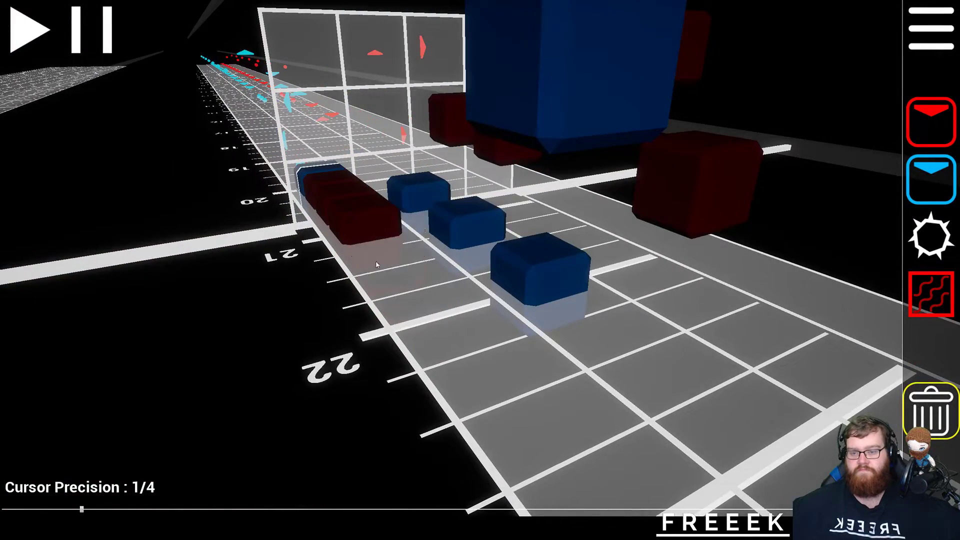
click(372, 233)
click(358, 216)
scroll(358, 220, down, 4)
scroll(412, 276, down, 4)
scroll(665, 442, up, 3)
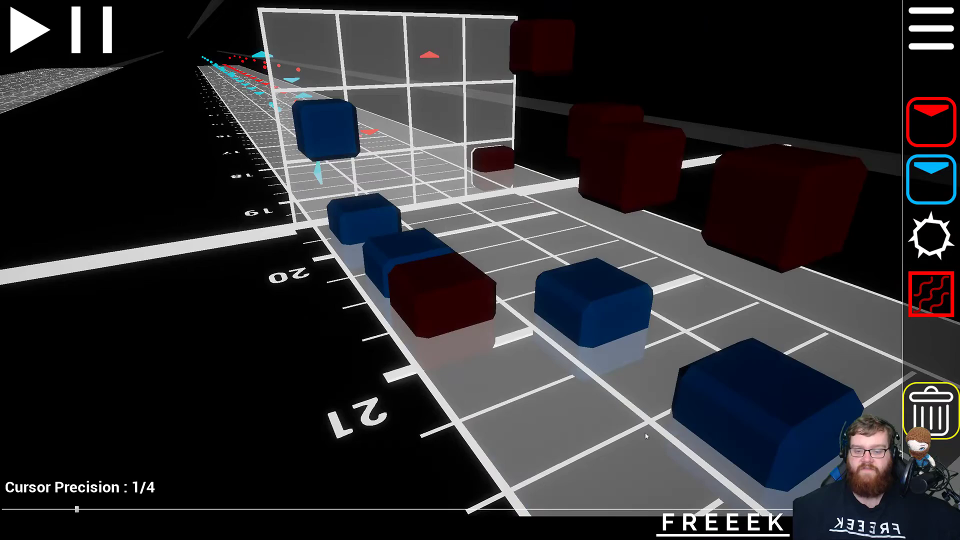
- Play the mapped section from just after beat 16 to past beat 23 to check its flow
key(a)
right_drag(436, 338, 725, 316)
scroll(481, 265, down, 6)
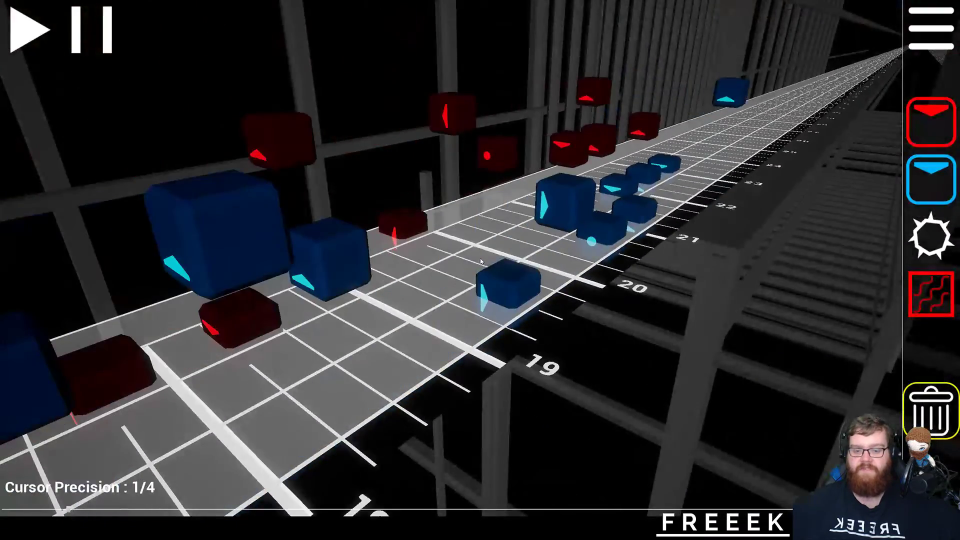
scroll(471, 260, down, 3)
scroll(471, 260, up, 7)
key(s)
right_drag(471, 260, 481, 261)
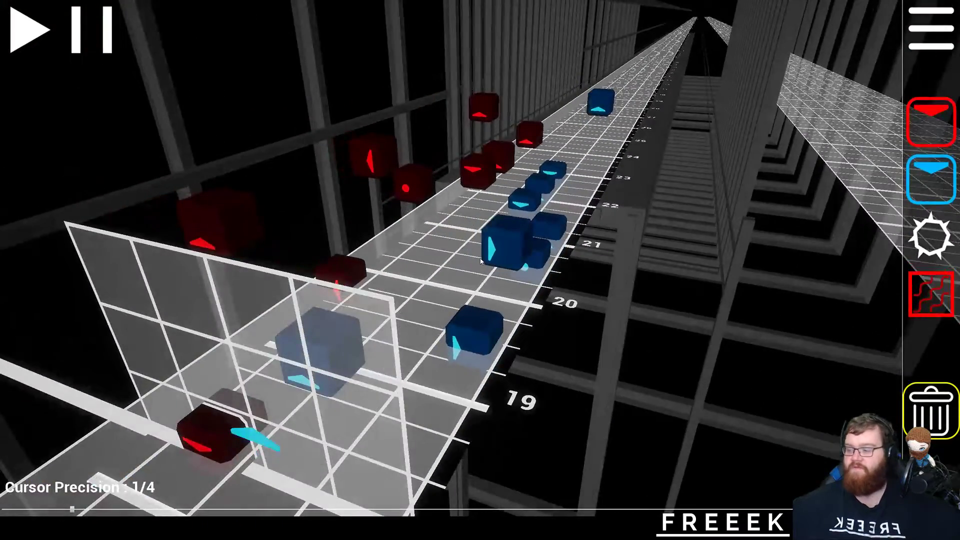
scroll(480, 259, down, 6)
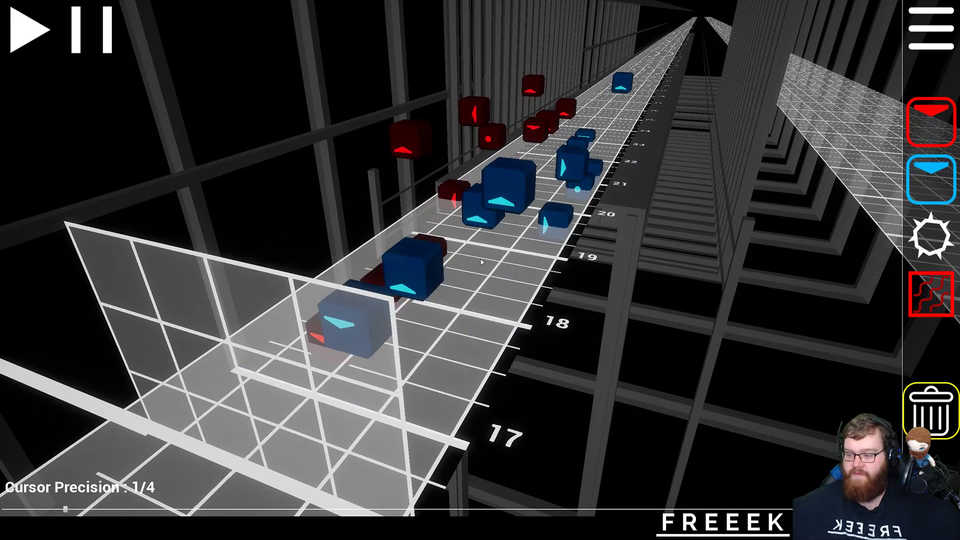
click(26, 48)
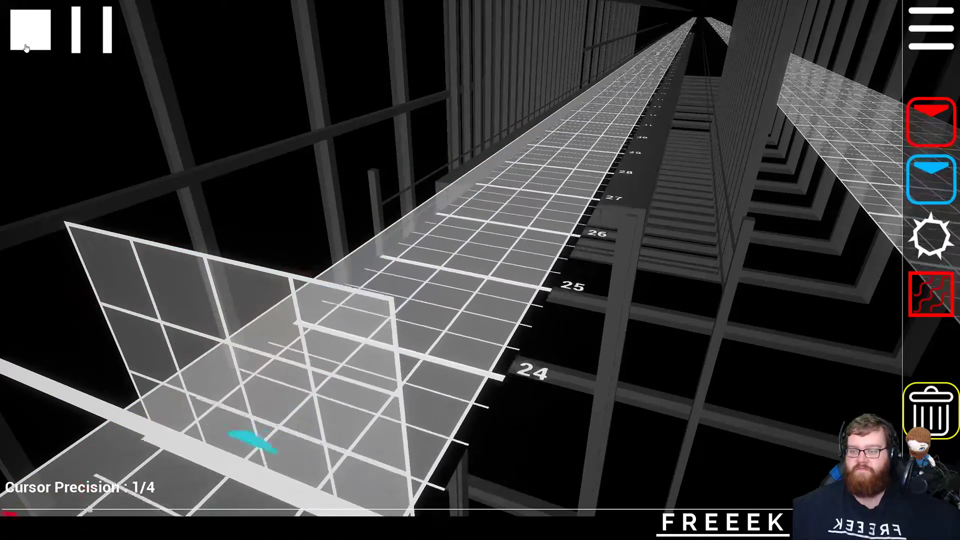
click(26, 48)
- Replay the pattern past beat 23 and examine the notes around beats 21 to 23 from a closer view
scroll(66, 95, up, 10)
click(33, 33)
click(34, 33)
click(35, 35)
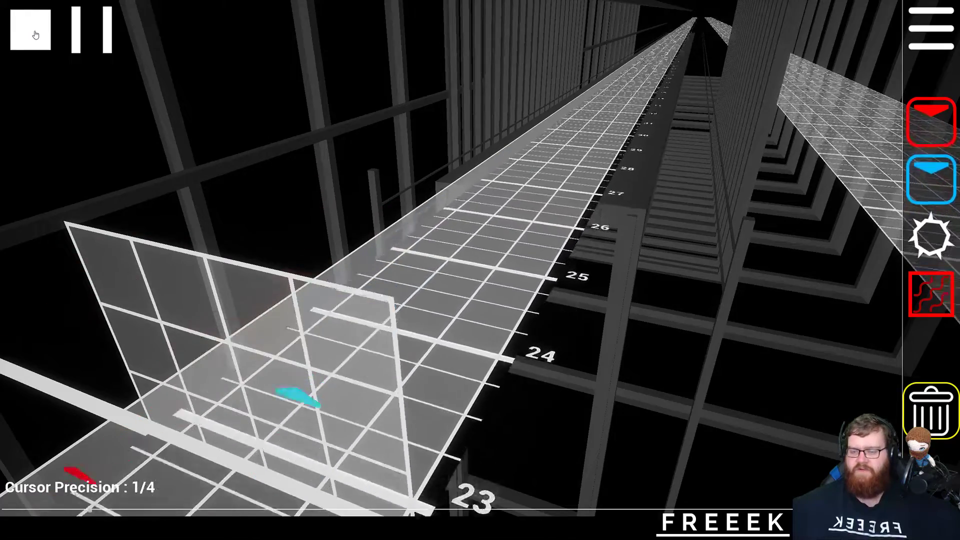
click(35, 35)
key(a)
right_drag(142, 68, 433, 244)
key(d)
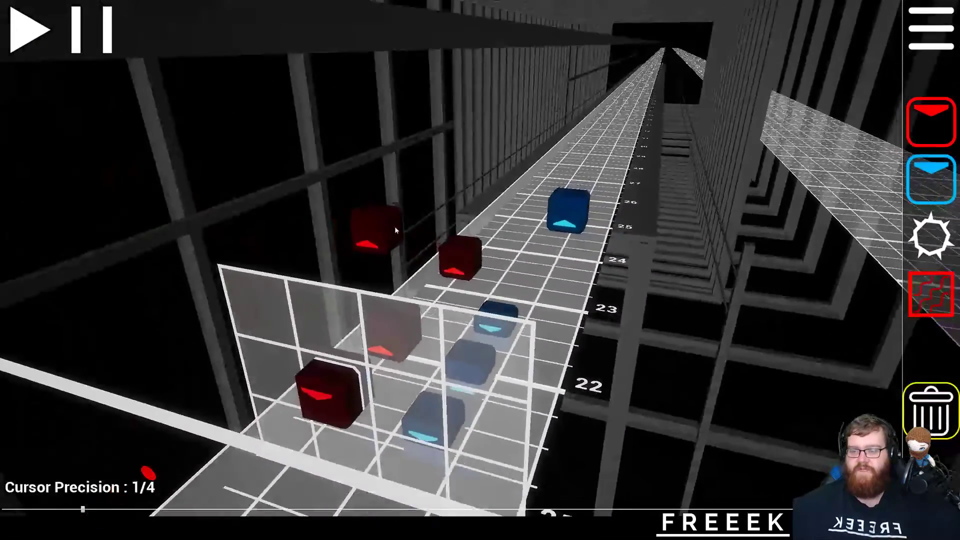
- Play the song onward to about beat 69 to listen to the unmapped passage after the last notes
click(22, 49)
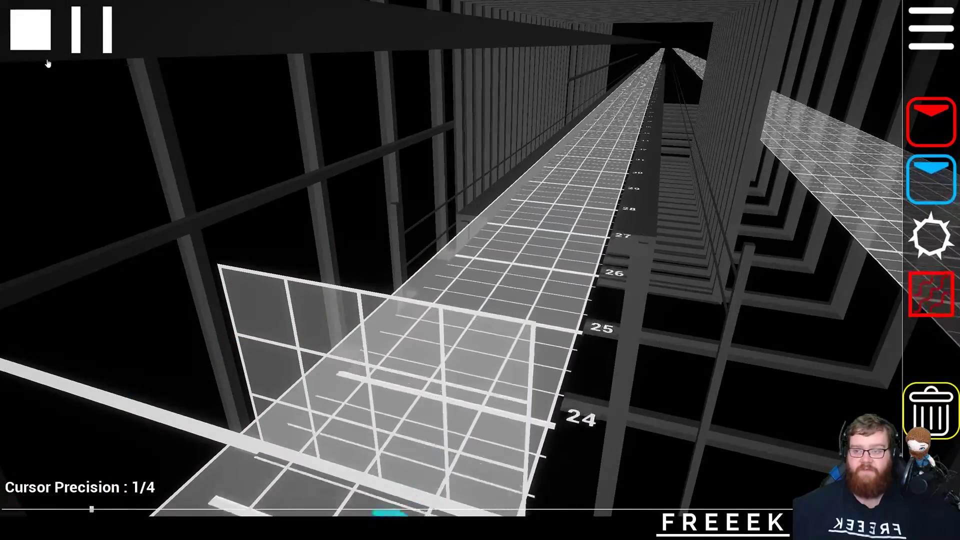
key(space)
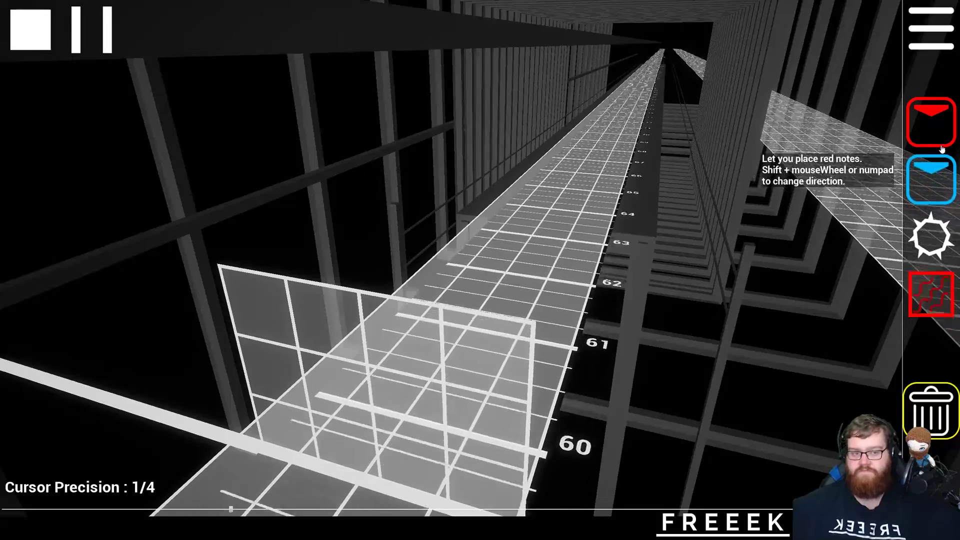
right_drag(459, 457, 451, 256)
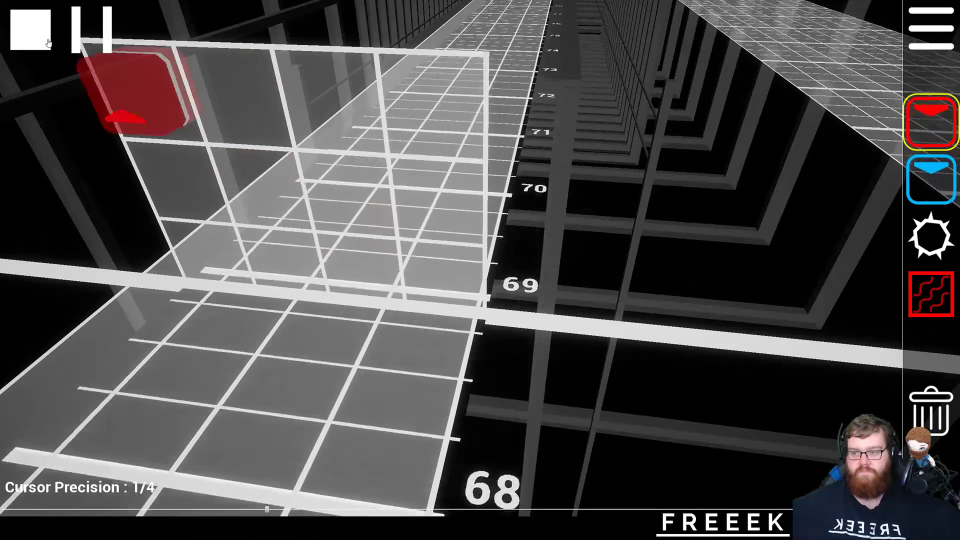
key(space)
- Return to the mapped notes and play them repeatedly up to beat 22.75
scroll(325, 150, down, 8)
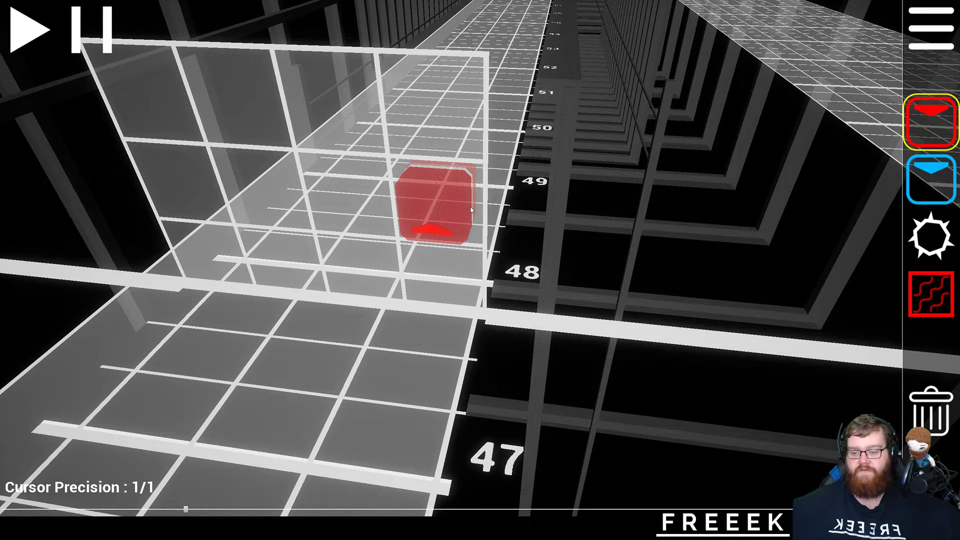
scroll(471, 209, down, 13)
scroll(470, 200, up, 5)
scroll(469, 191, down, 2)
scroll(469, 191, up, 4)
key(s)
right_drag(62, 27, 555, 208)
scroll(480, 262, down, 3)
key(a)
click(31, 45)
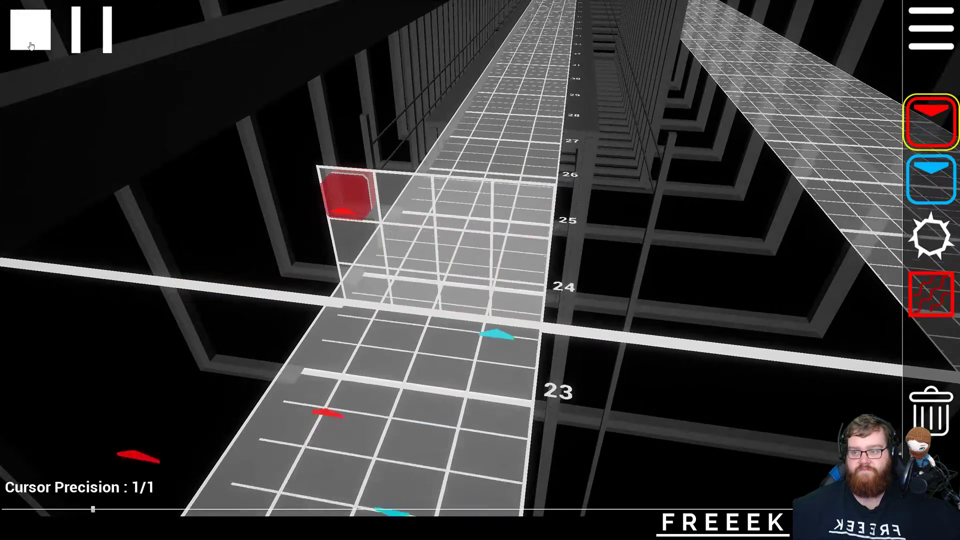
click(31, 46)
click(31, 45)
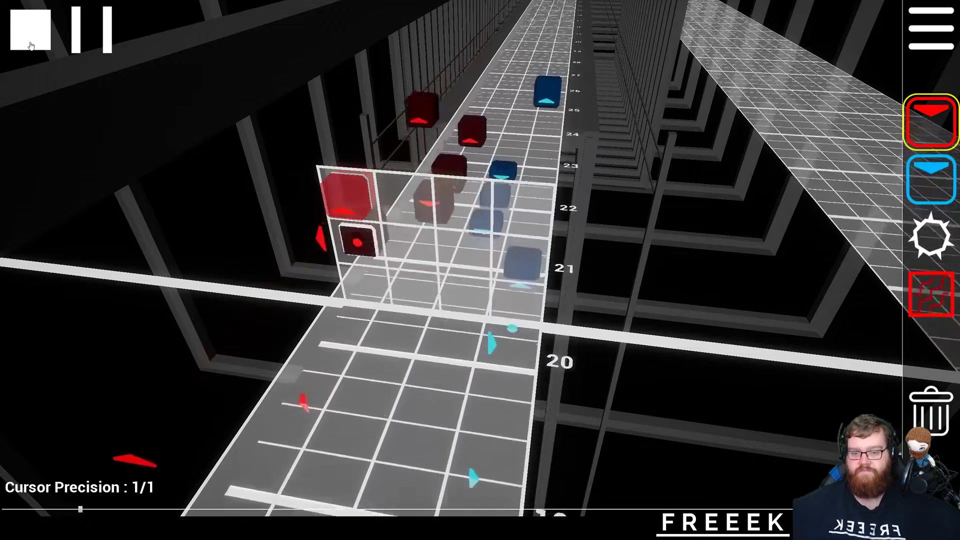
click(31, 45)
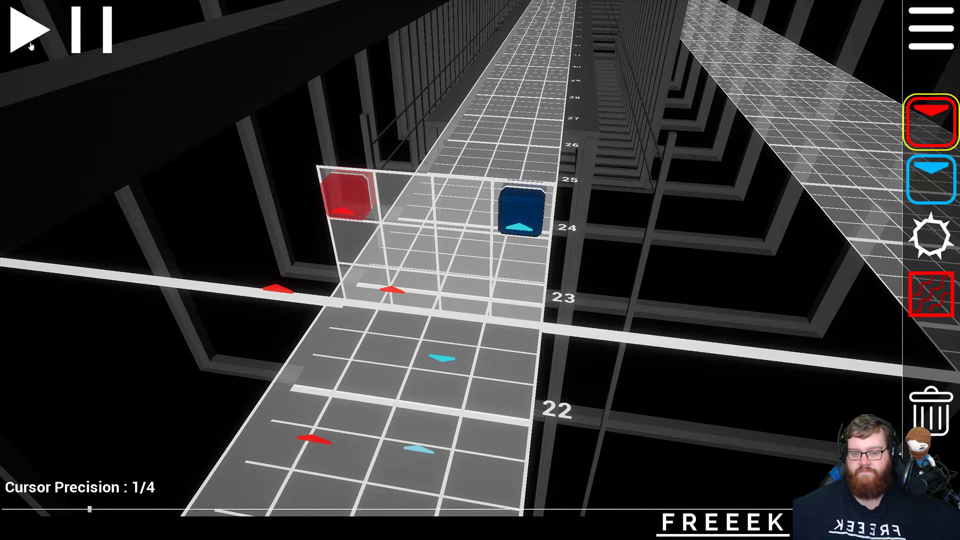
- Replay short passages between beats 17 and 23 to work out how the pattern should continue
scroll(275, 180, down, 1)
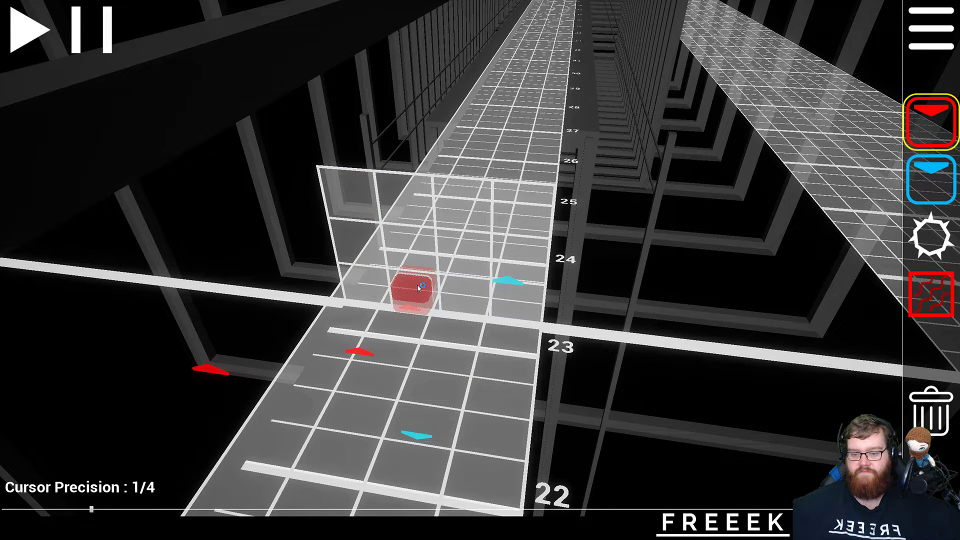
scroll(419, 289, up, 15)
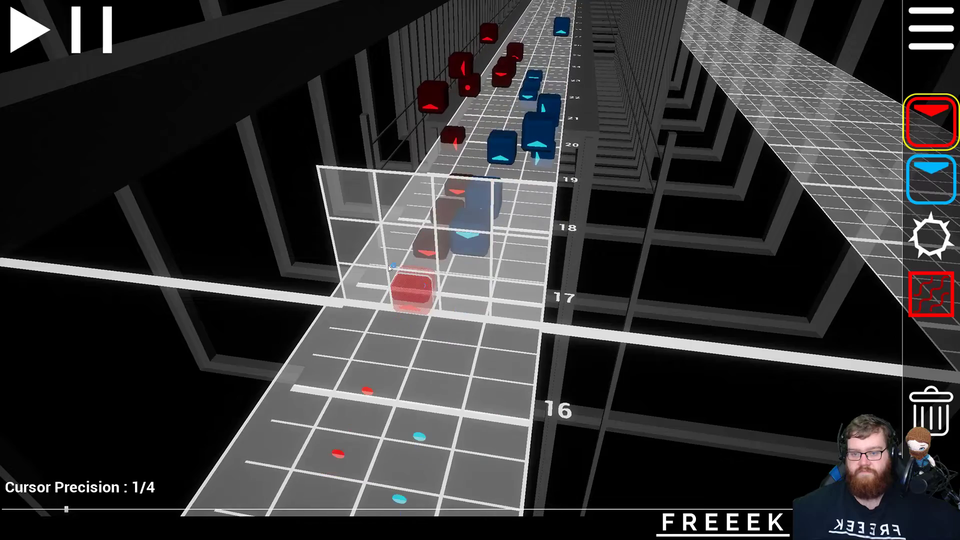
click(30, 30)
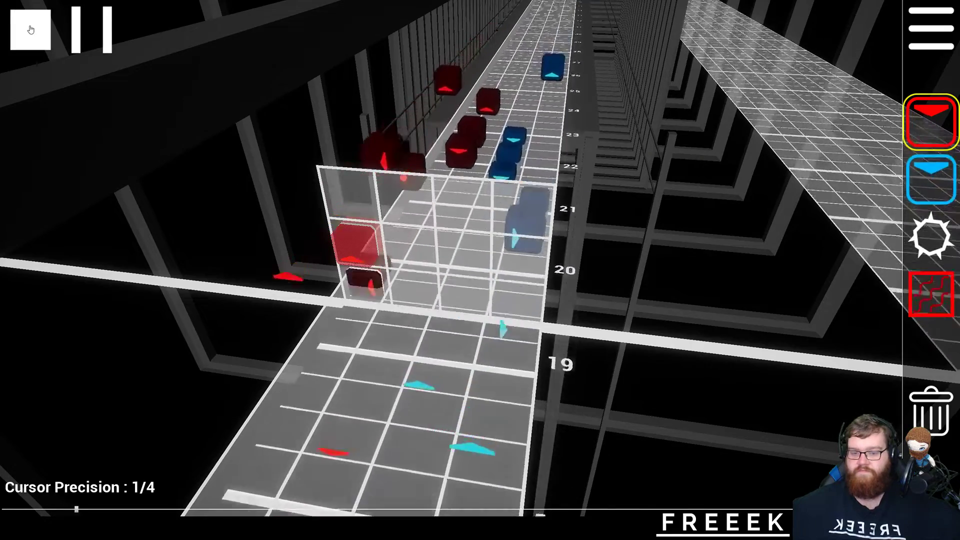
click(30, 30)
scroll(30, 30, down, 4)
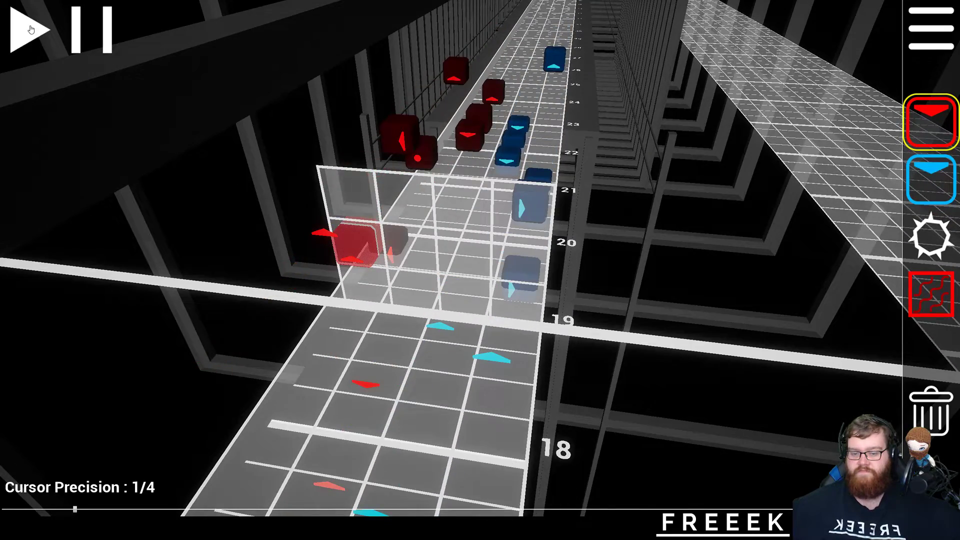
scroll(30, 30, up, 1)
scroll(30, 30, down, 2)
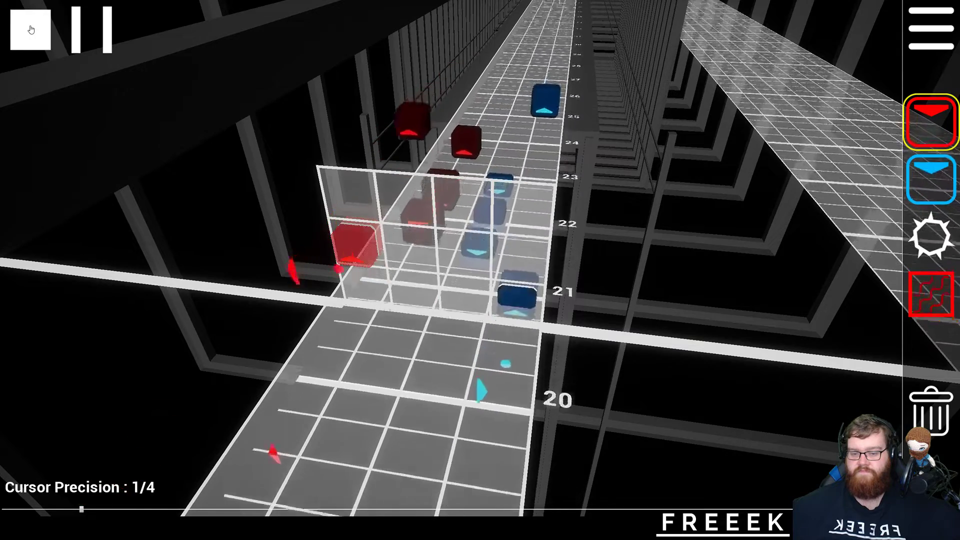
click(30, 30)
scroll(31, 29, up, 4)
scroll(31, 29, down, 5)
scroll(31, 29, down, 16)
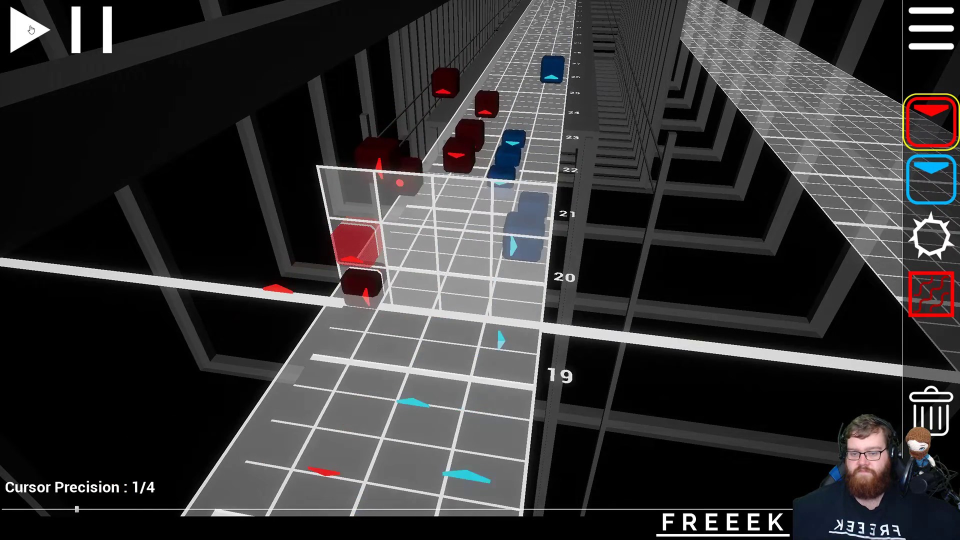
scroll(31, 29, up, 2)
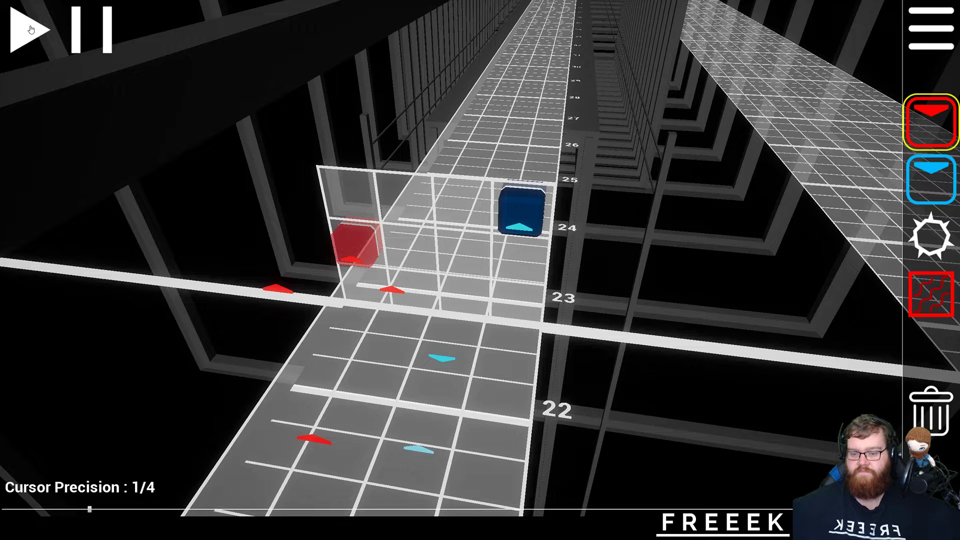
- Place a leftward red note at beat 23.25 (first column, bottom row) and a rightward blue note at beat 23.5 (fourth column, bottom row)
scroll(31, 29, down, 2)
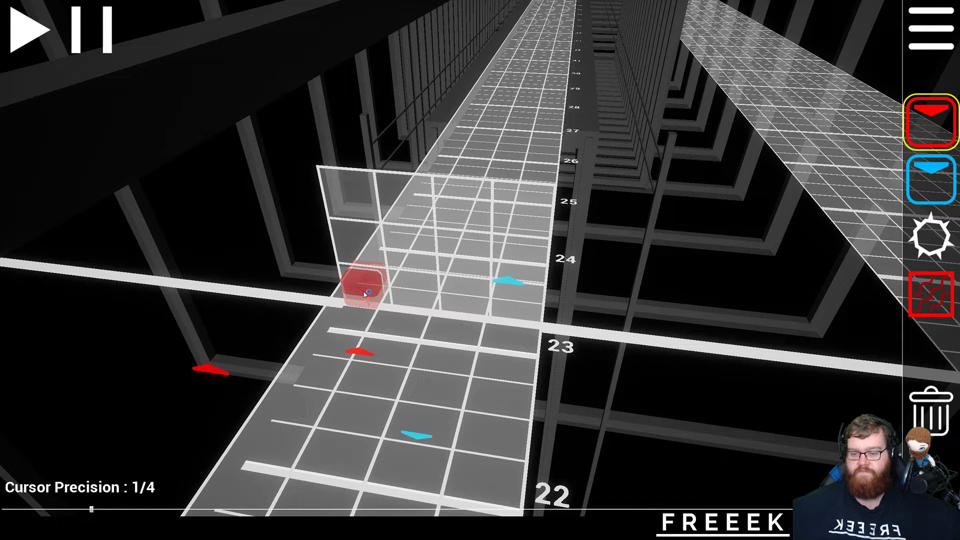
key(a)
click(364, 293)
scroll(366, 294, down, 1)
key(2)
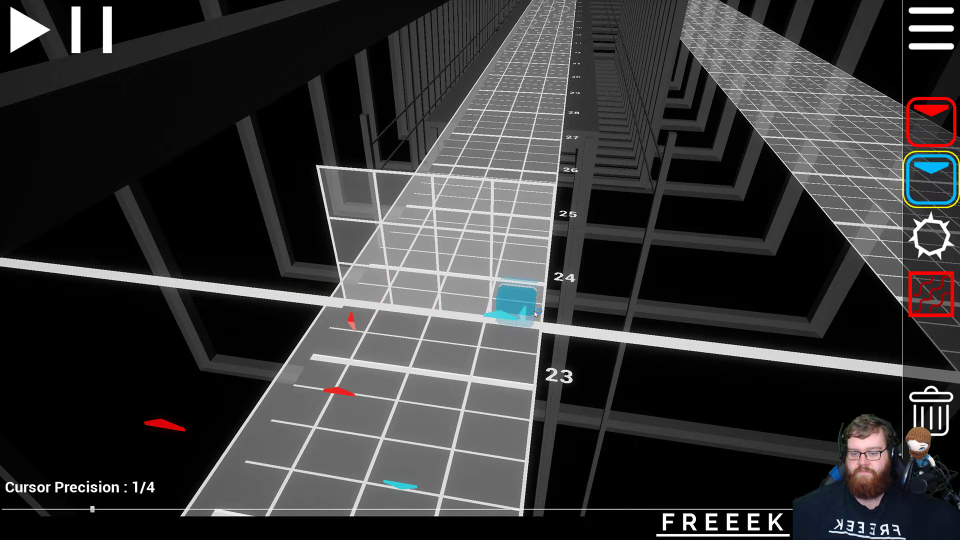
key(d)
click(534, 311)
scroll(534, 311, down, 1)
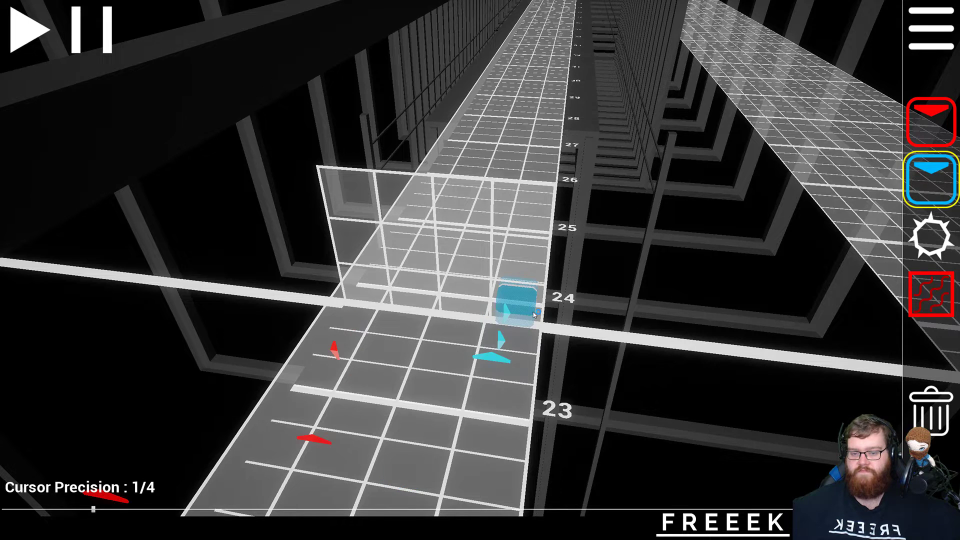
- Place a leftward red note at beat 23.75 (first column, middle row) and a rightward blue note at beat 24 (fourth column, top row)
scroll(364, 253, down, 1)
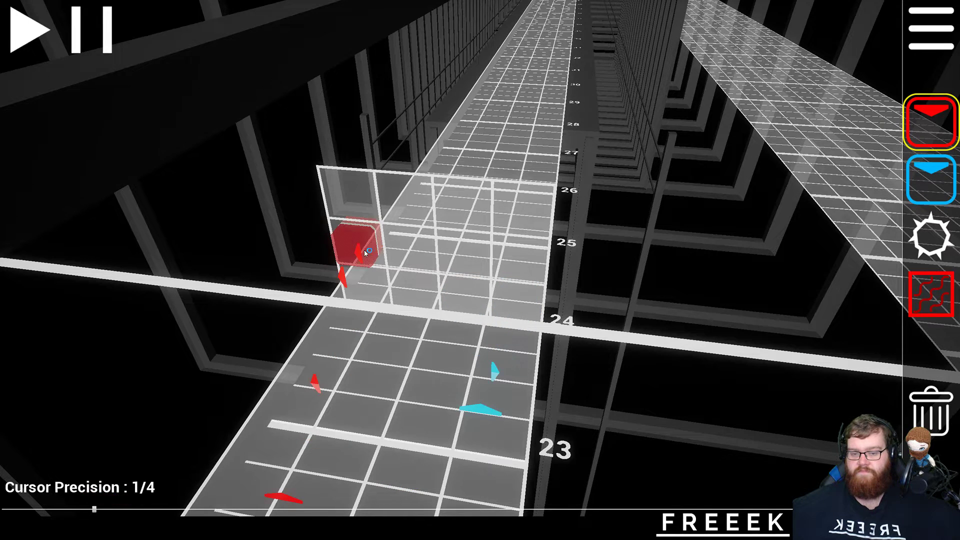
scroll(518, 219, up, 20)
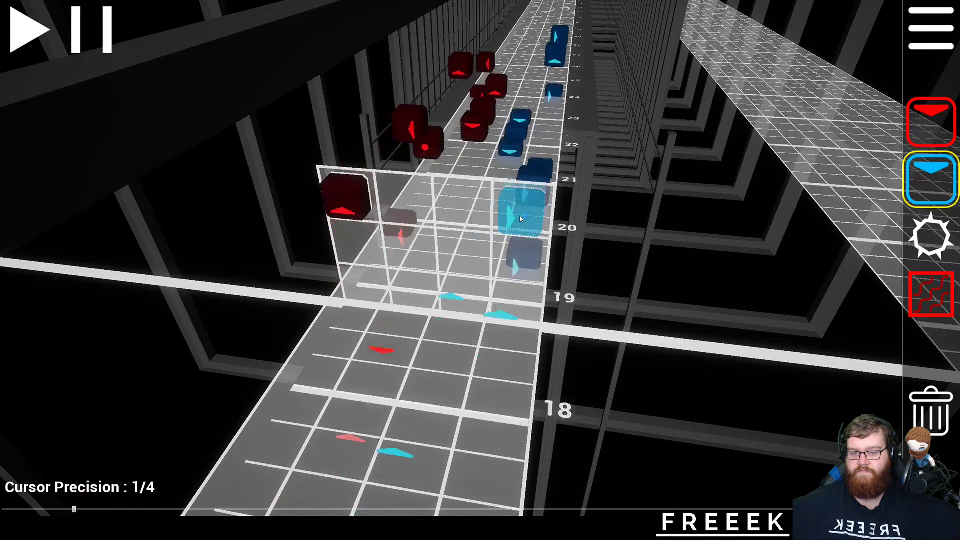
scroll(520, 218, down, 20)
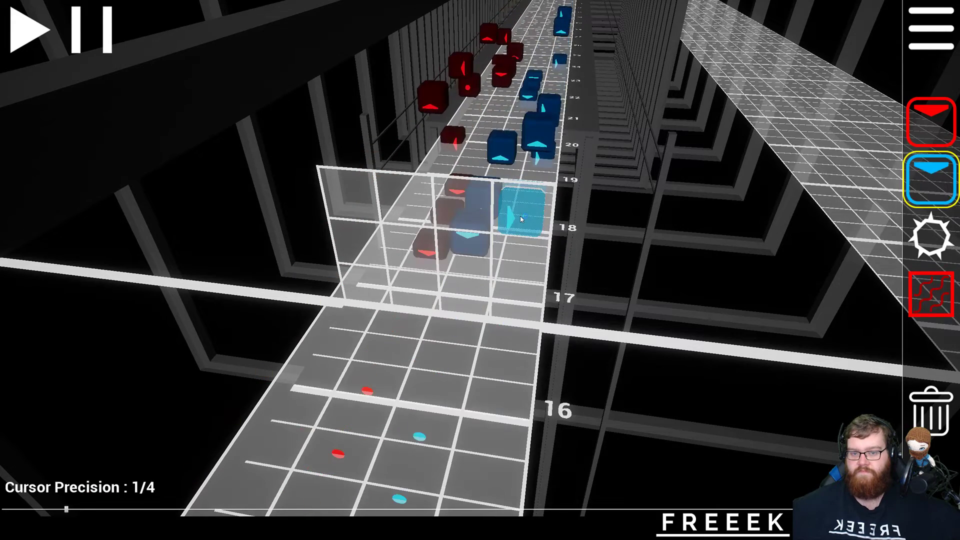
- Place a blue dot note at beat 24.5 in the fourth column, middle row
scroll(521, 219, down, 2)
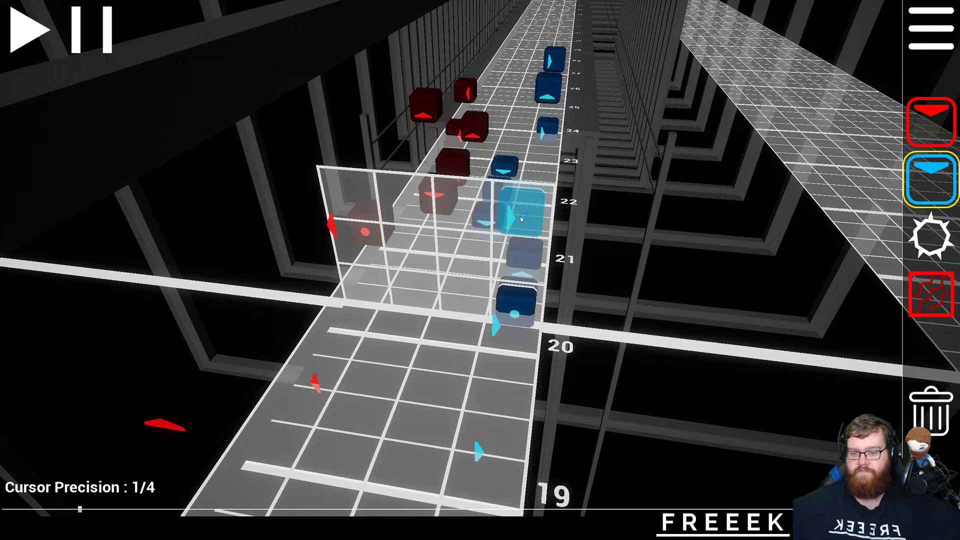
scroll(521, 219, down, 17)
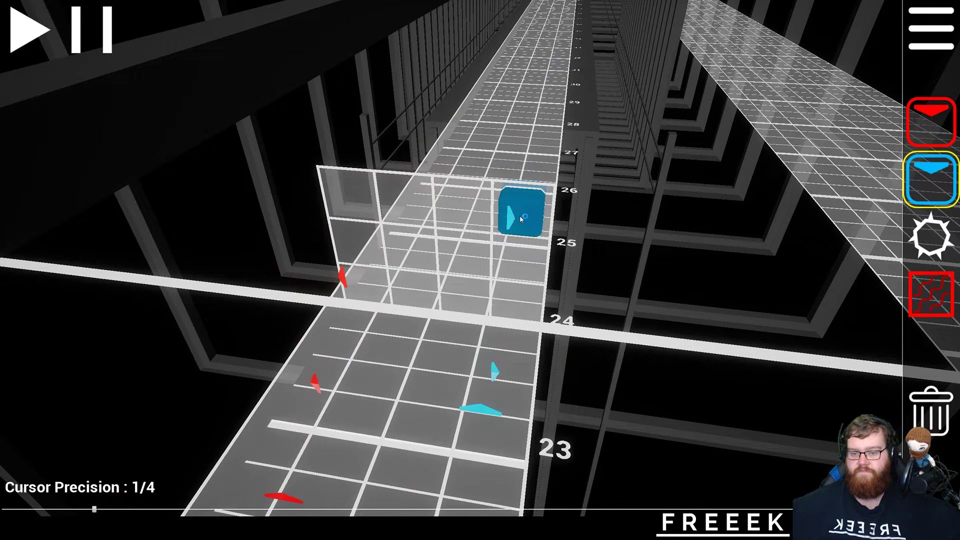
scroll(520, 219, down, 2)
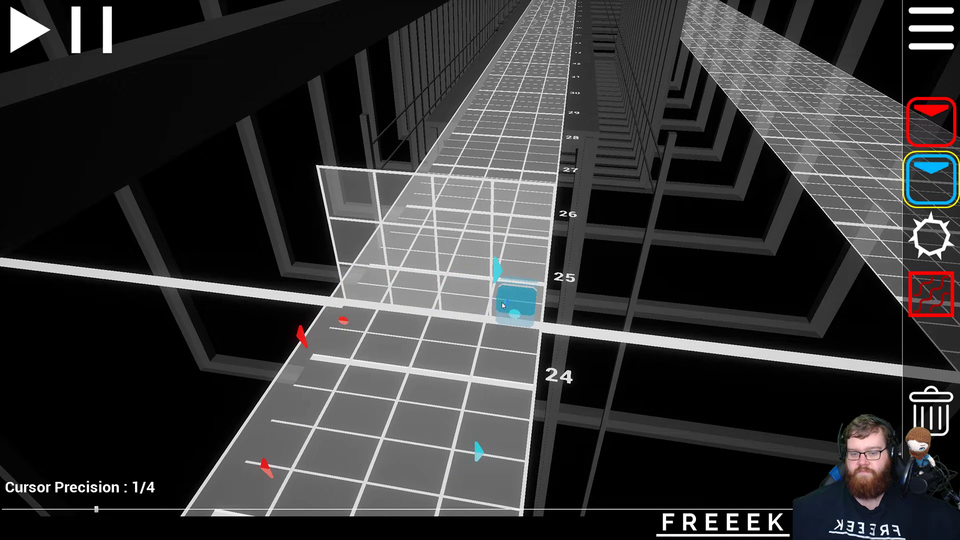
click(503, 305)
scroll(503, 306, up, 1)
right_drag(504, 306, 433, 282)
key(d)
key(5)
scroll(438, 260, down, 1)
key(2)
click(457, 224)
- Place an upward red note at beat 24.75 in the first column, bottom row
scroll(457, 224, up, 1)
key(1)
key(a)
right_drag(457, 250, 439, 257)
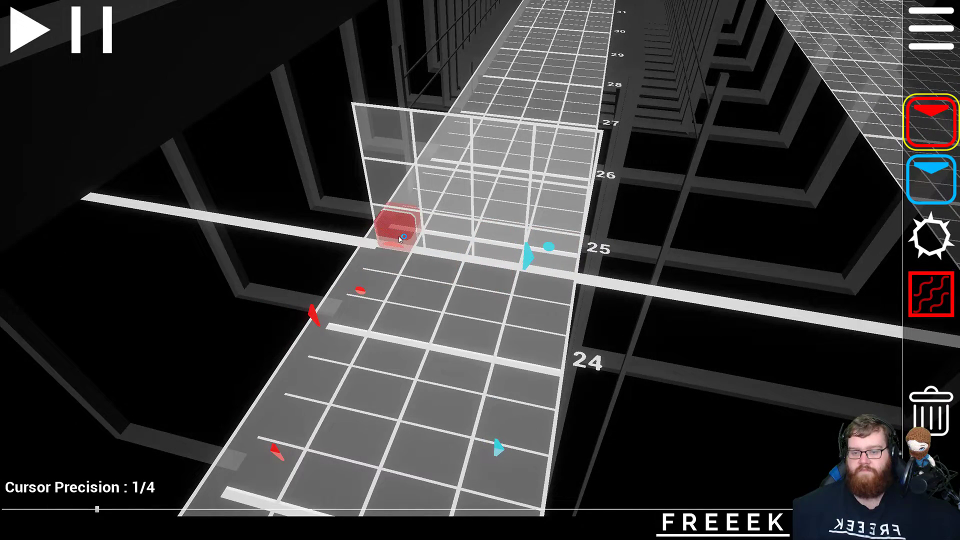
- Play back the mapped notes from around beat 14 to beat 24, and return to beat 24.75
scroll(400, 239, down, 20)
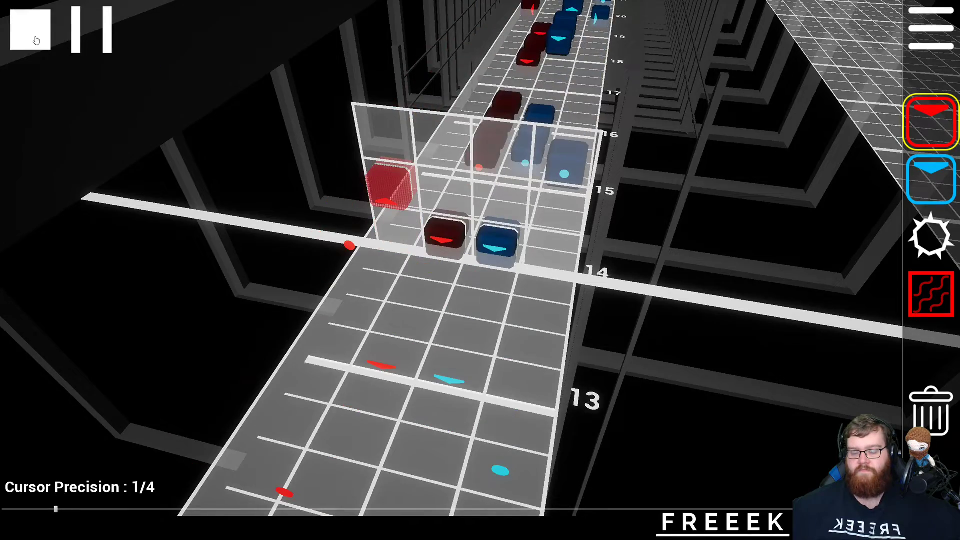
click(36, 40)
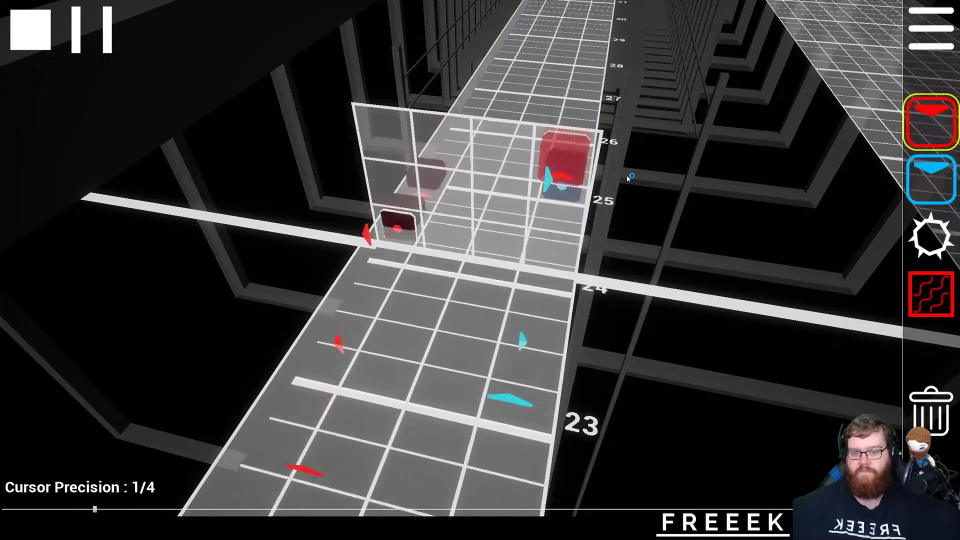
click(30, 29)
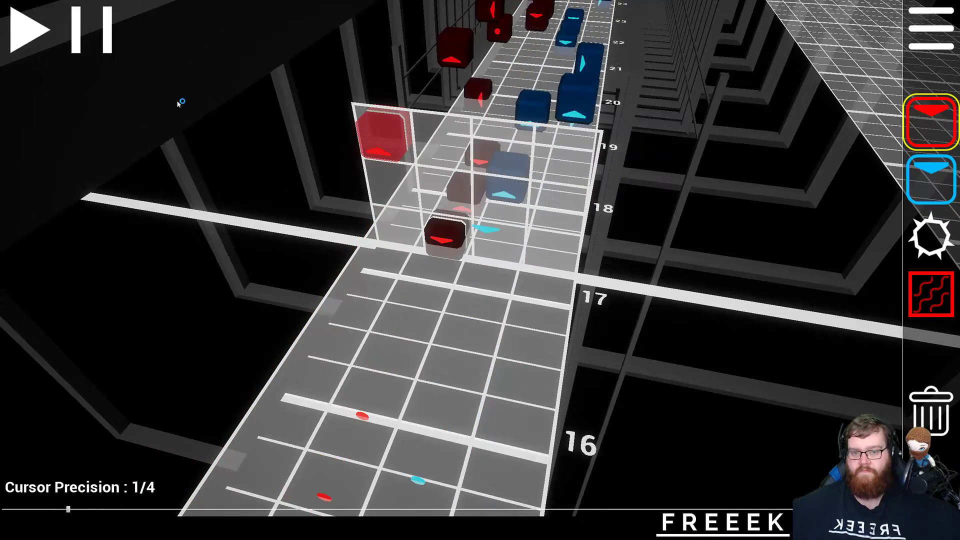
scroll(180, 104, up, 20)
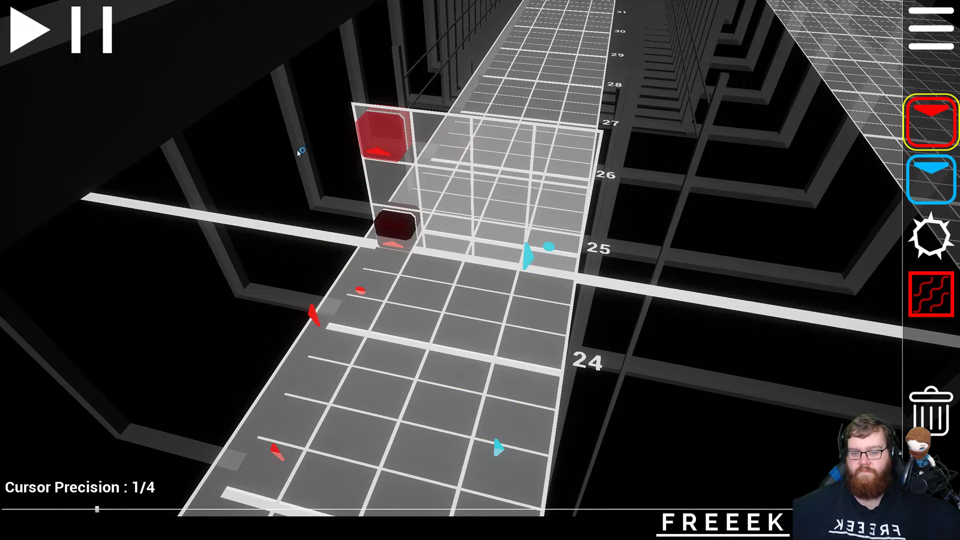
- Try an upward blue note at beat 25 in the third column, middle row
right_drag(500, 243, 475, 230)
key(a)
key(w)
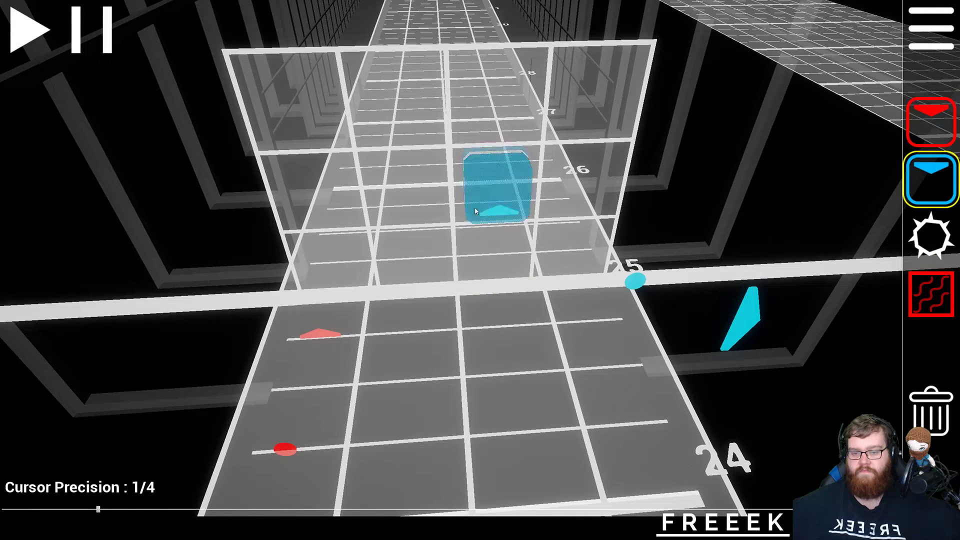
click(475, 211)
scroll(474, 208, down, 1)
key(1)
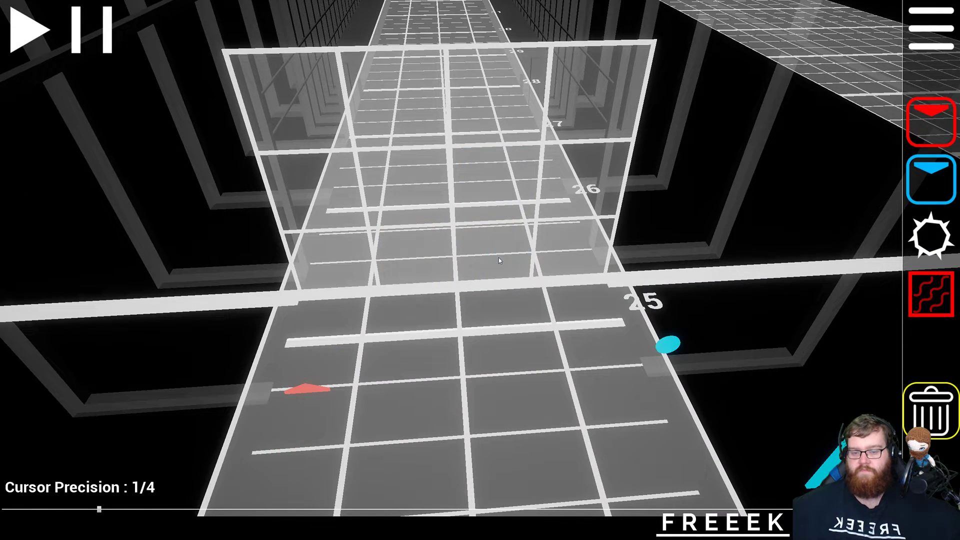
scroll(499, 257, up, 1)
- Place a downward blue note at beat 25 (third column, middle row) and a downward red note at beat 25.25 (second column, bottom row)
key(2)
key(s)
click(485, 200)
scroll(465, 205, up, 1)
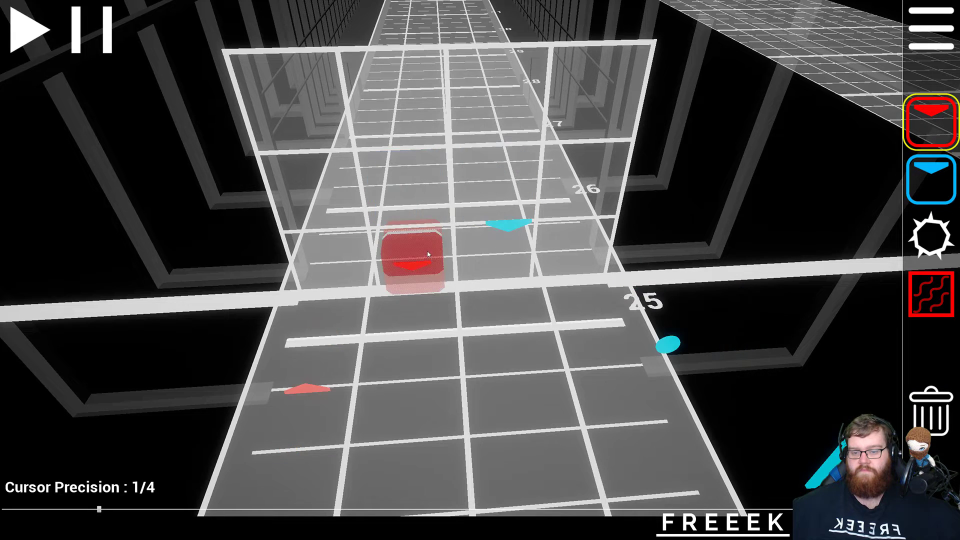
key(1)
click(427, 249)
- Place an upward blue note at beat 25.5 (third column, middle row) and an upward red note at beat 25.75 (second column, bottom row)
scroll(428, 252, up, 1)
key(2)
key(w)
click(466, 215)
scroll(466, 215, up, 1)
key(1)
click(424, 246)
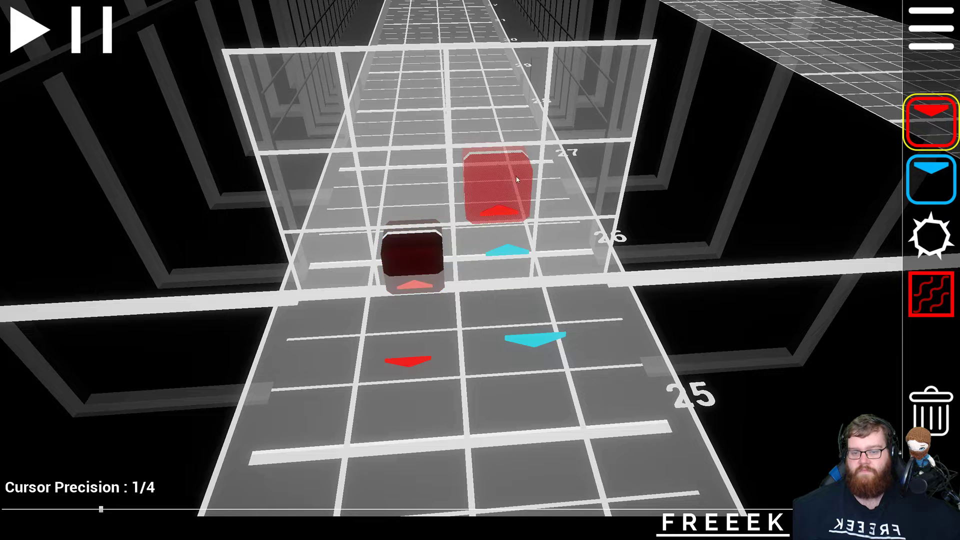
- Place an upward blue note at beat 26 (fourth column, top row) and a downward red note at beat 26.25 (second column, bottom row)
scroll(495, 185, up, 1)
key(2)
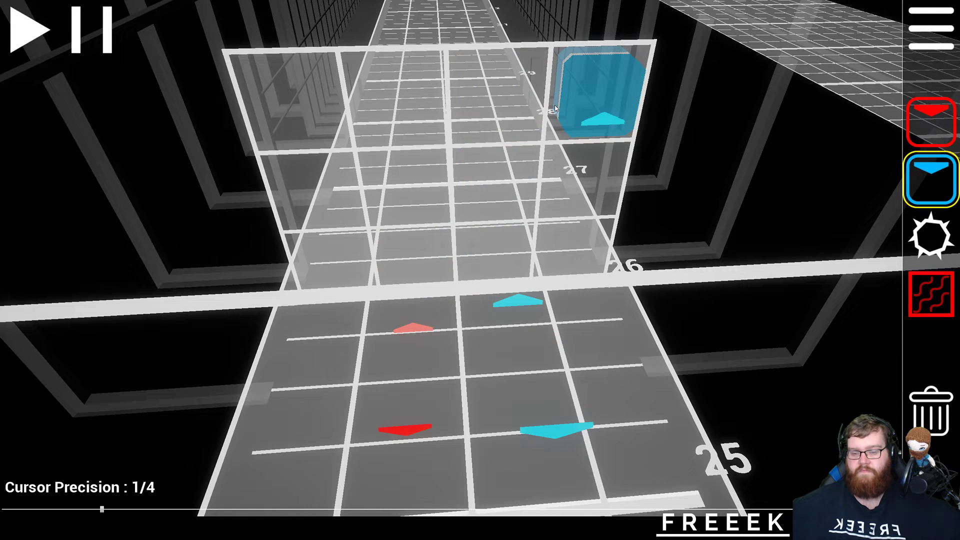
click(555, 108)
scroll(413, 269, up, 1)
key(1)
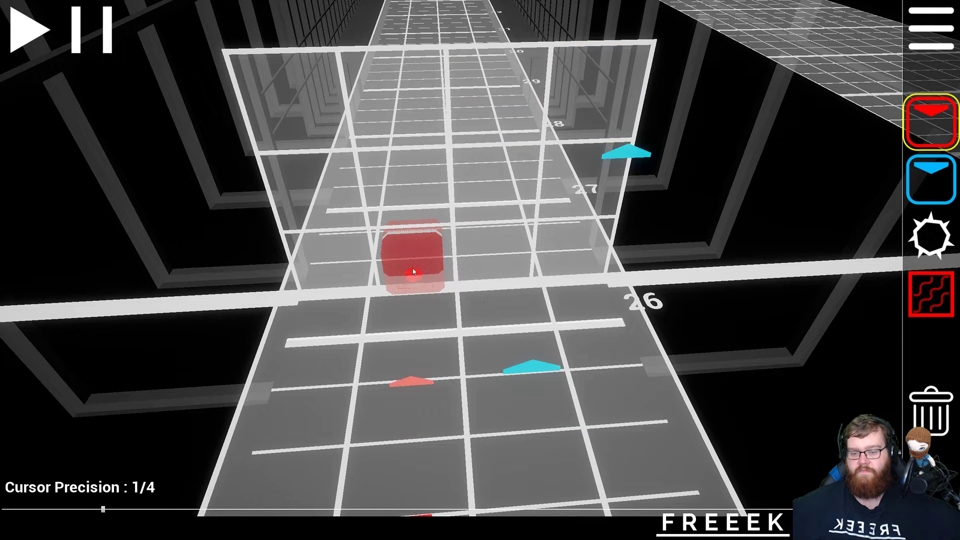
click(414, 271)
- Place a downward blue note at beat 26.5 (third column, middle row) and an upward red note at beat 26.75 (first column, top row)
scroll(474, 204, up, 1)
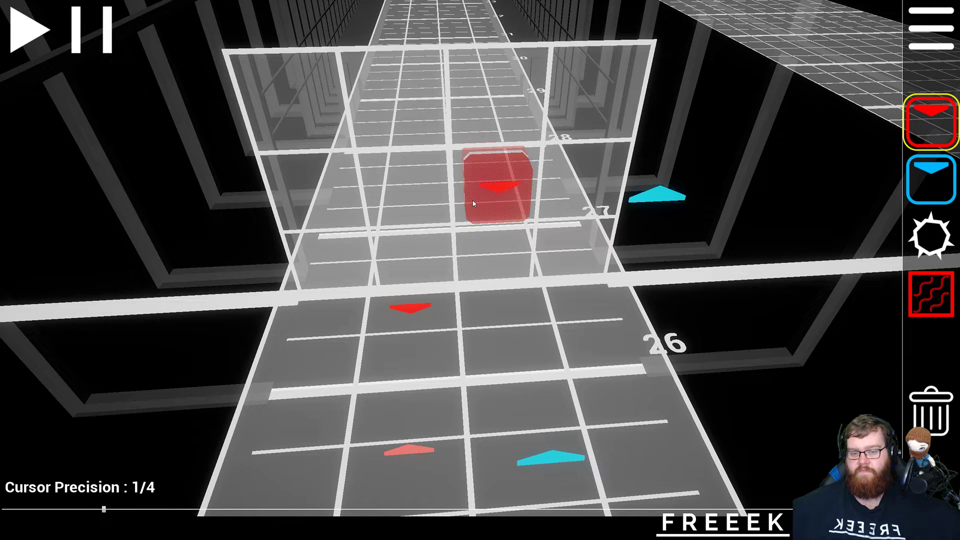
click(473, 200)
scroll(472, 200, up, 1)
key(1)
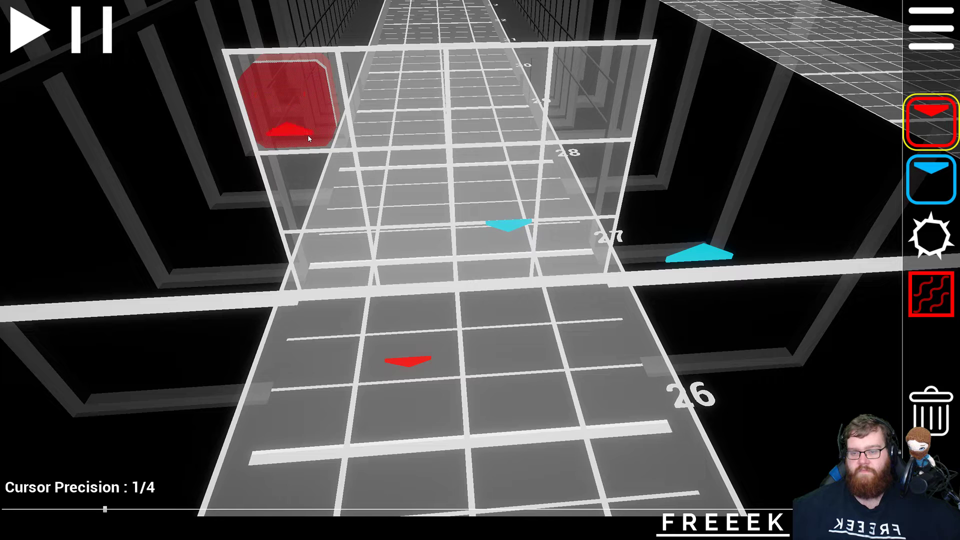
- Examine the note directions of the earlier pattern between beats 20 and 23
scroll(307, 134, down, 20)
scroll(308, 135, up, 6)
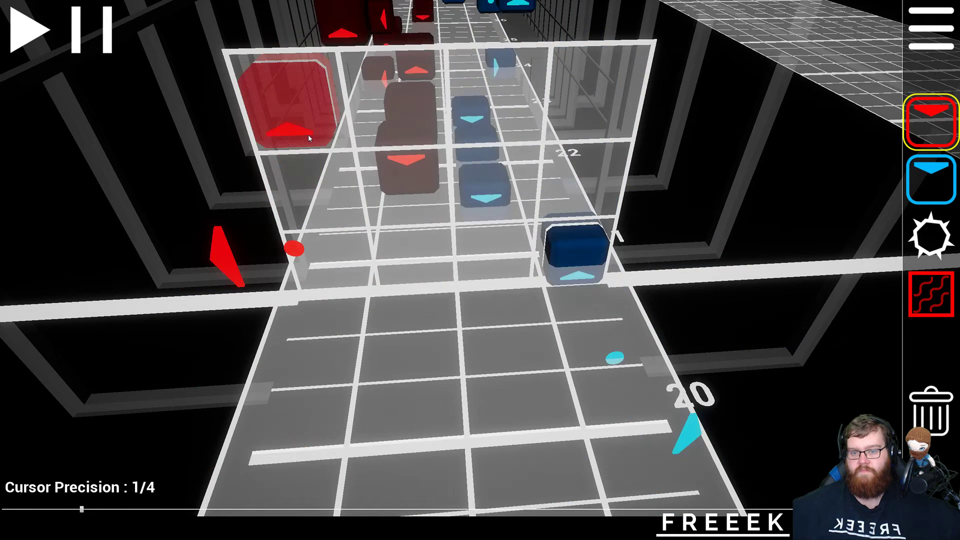
scroll(308, 135, down, 3)
scroll(309, 139, up, 3)
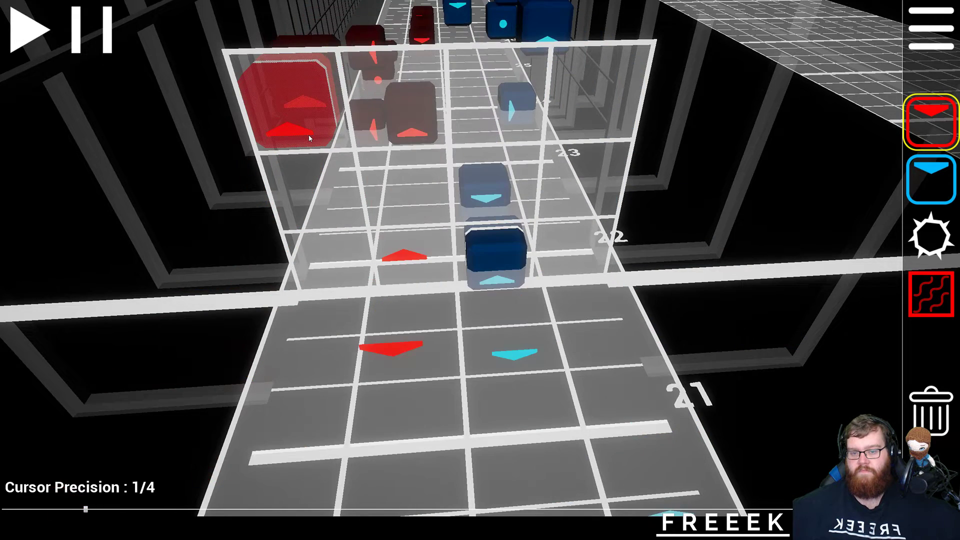
scroll(309, 138, down, 3)
scroll(309, 138, up, 1)
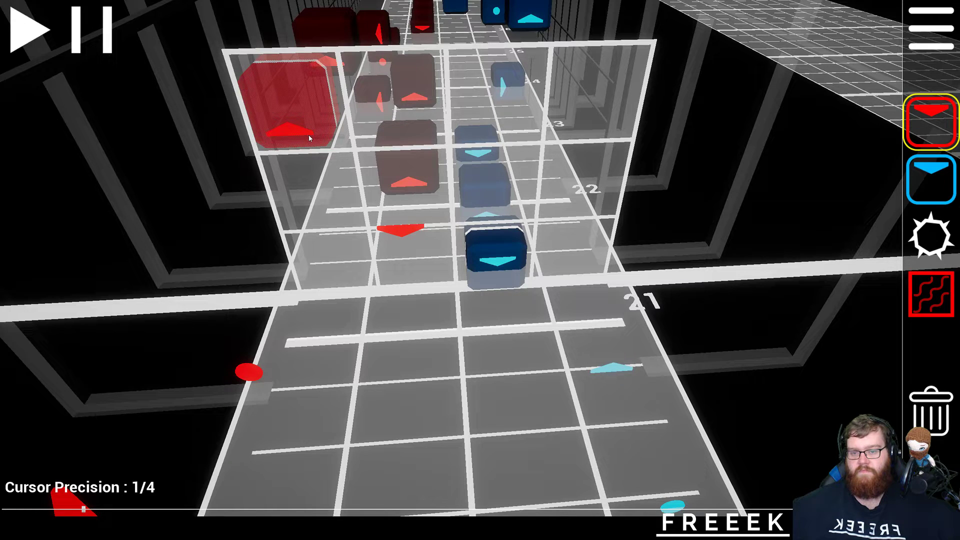
scroll(308, 134, up, 4)
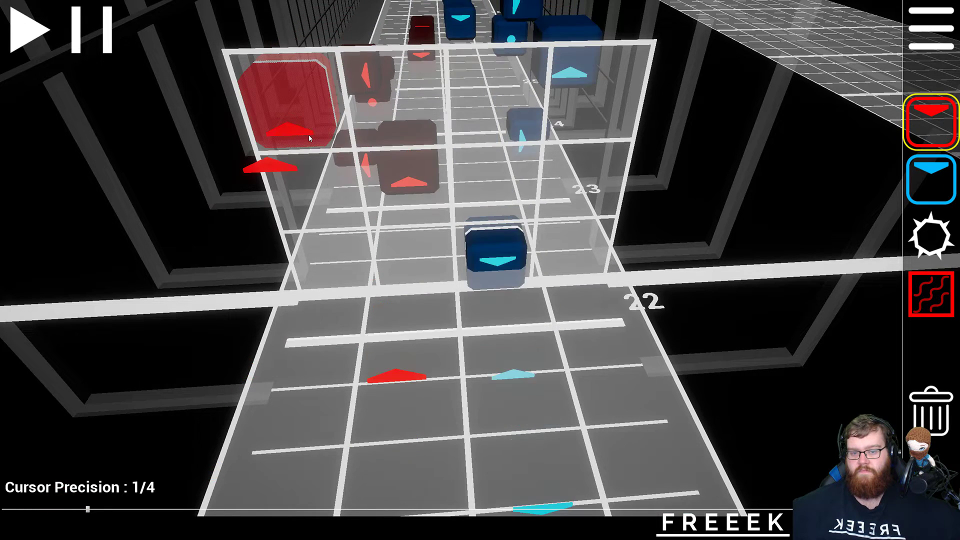
scroll(308, 134, up, 5)
scroll(308, 134, down, 4)
- Delete the upward blue note at beat 18.5 in the third column, middle row
key(5)
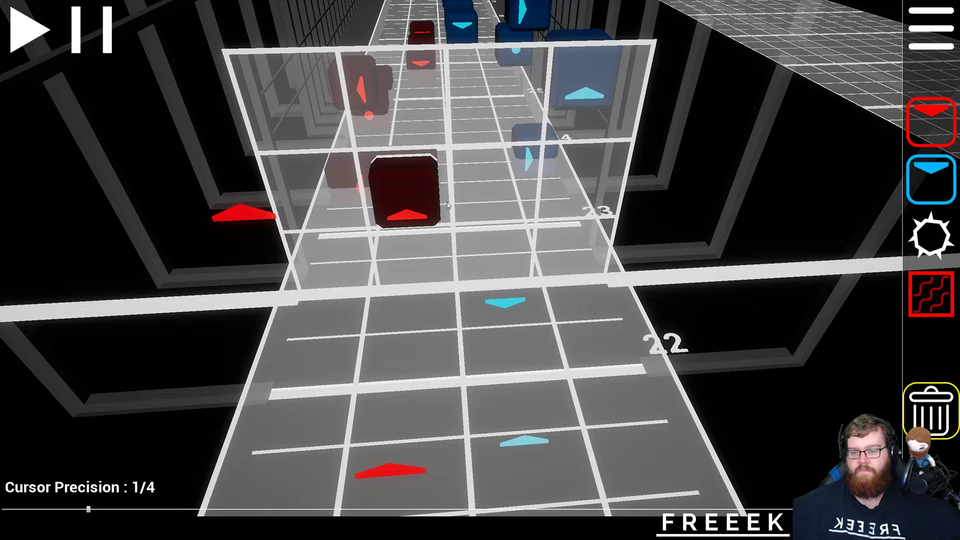
scroll(421, 202, down, 20)
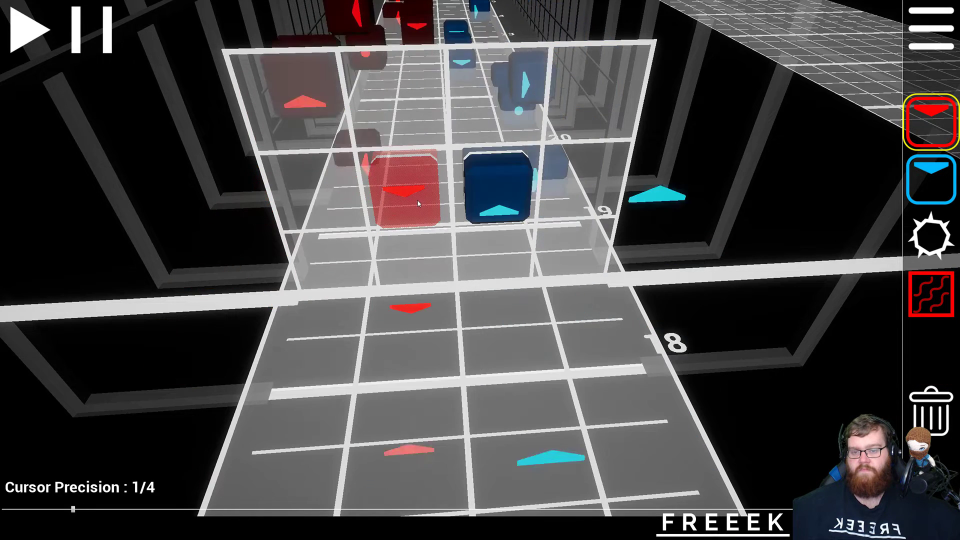
scroll(425, 201, up, 10)
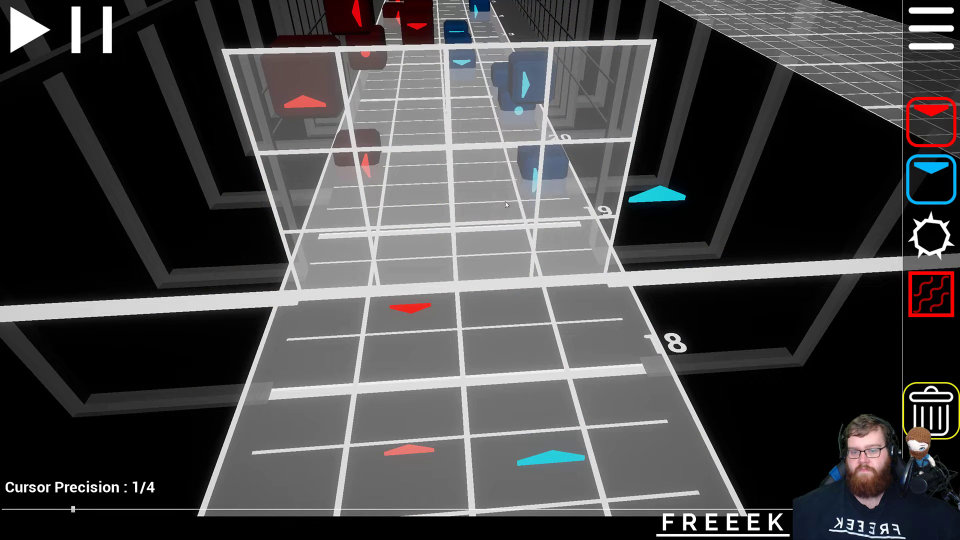
- Review the notes between beats 25 and 26.75, briefly playing the passage to hear how it continues
scroll(500, 202, up, 20)
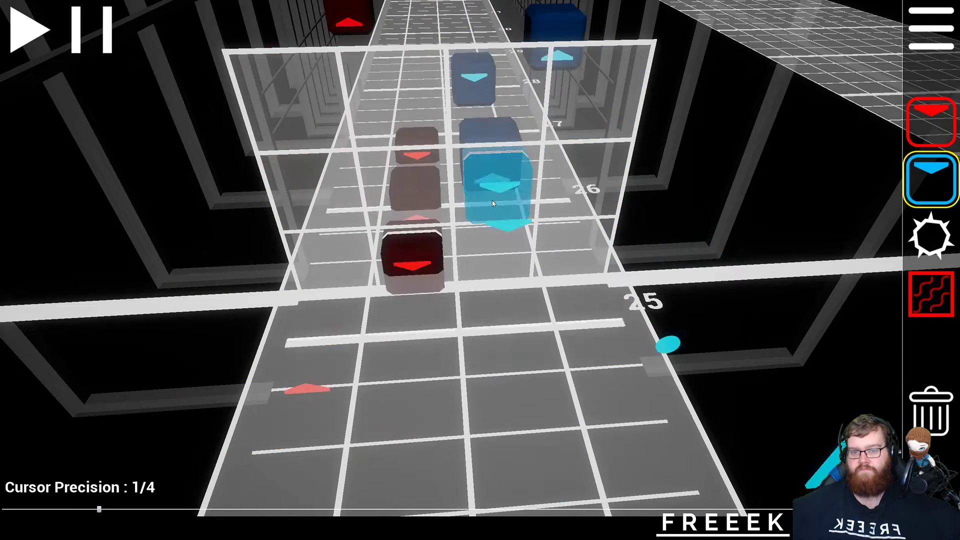
scroll(492, 201, down, 3)
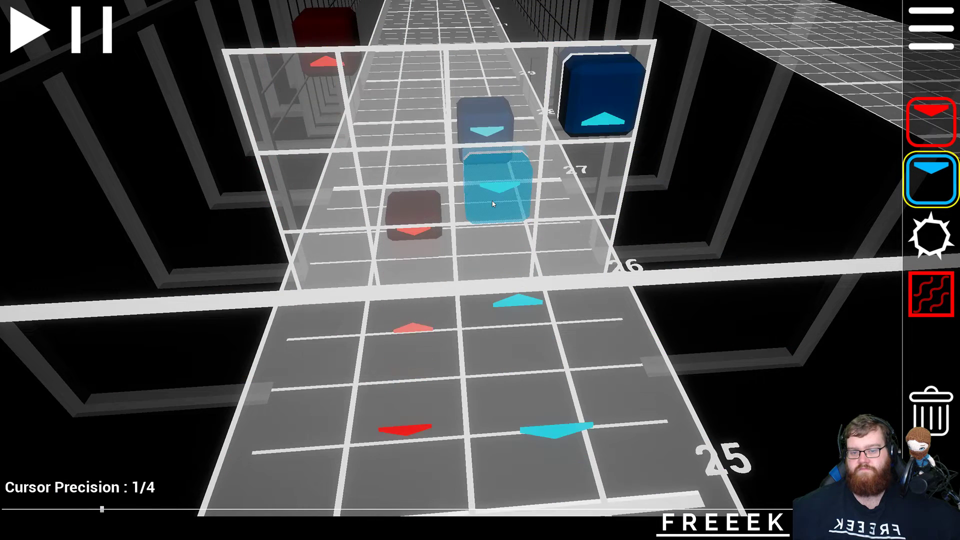
scroll(492, 201, up, 1)
scroll(493, 200, up, 2)
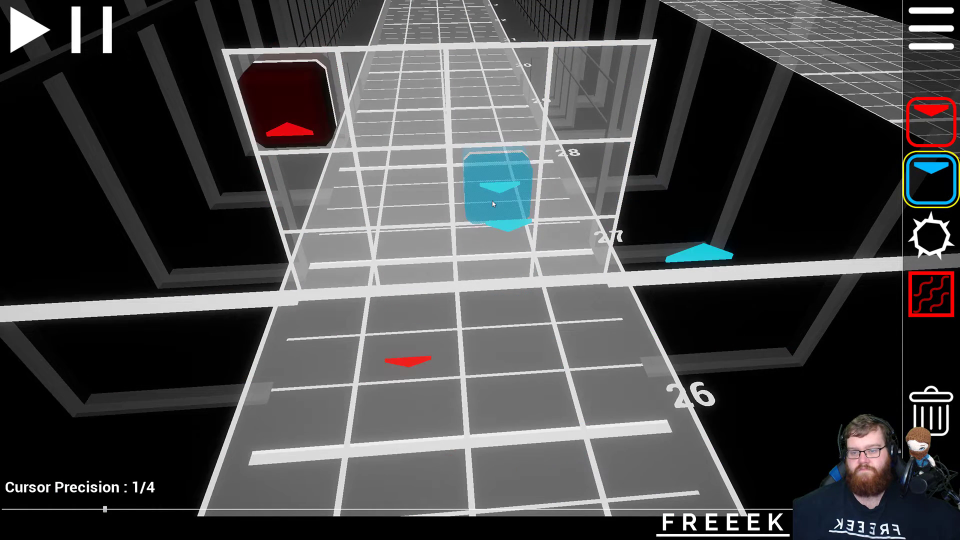
scroll(492, 200, up, 1)
scroll(492, 200, down, 1)
click(38, 45)
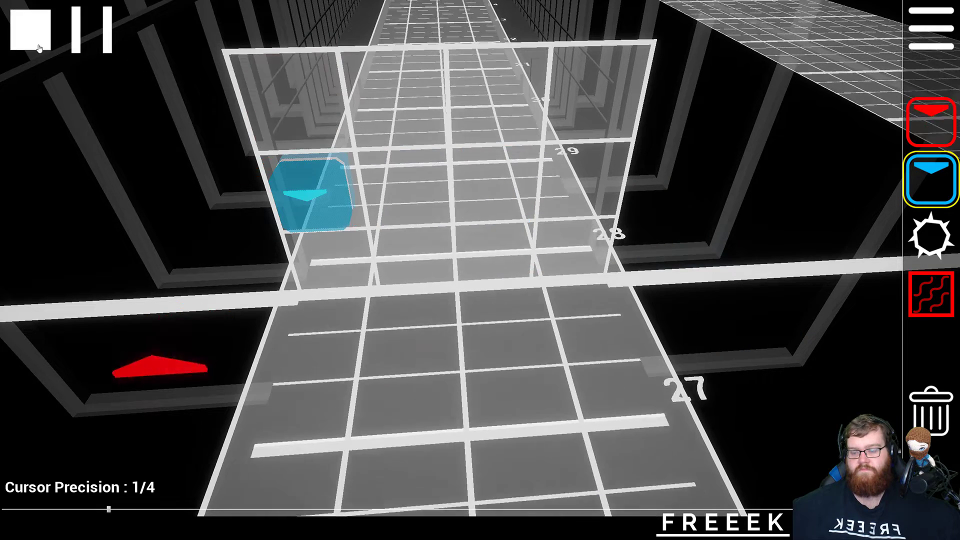
click(38, 46)
scroll(38, 45, down, 7)
click(39, 48)
click(39, 48)
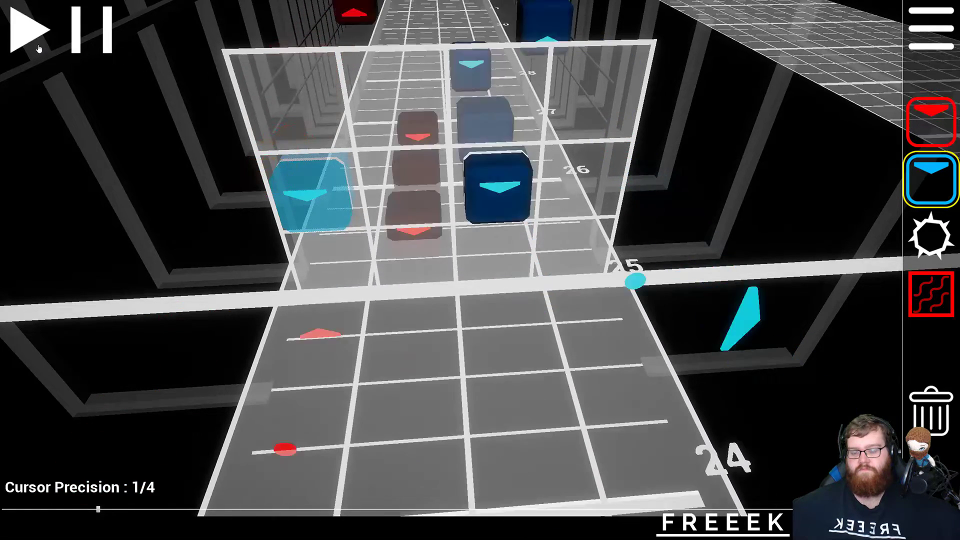
scroll(39, 48, up, 4)
scroll(39, 48, up, 4)
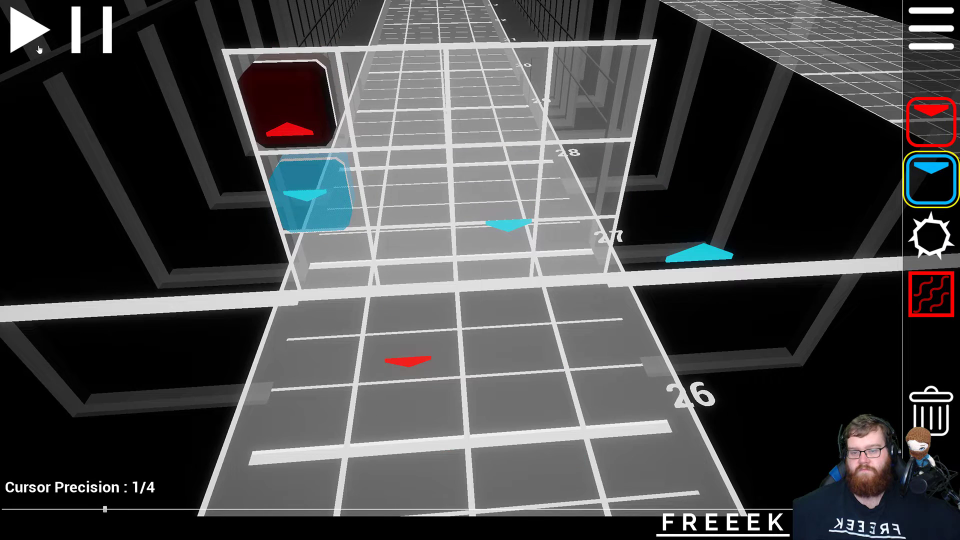
- Place a rightward blue note at beat 27.25 (fourth column, bottom row) and a leftward red note at beat 27.5 (first column, bottom row)
scroll(39, 48, up, 1)
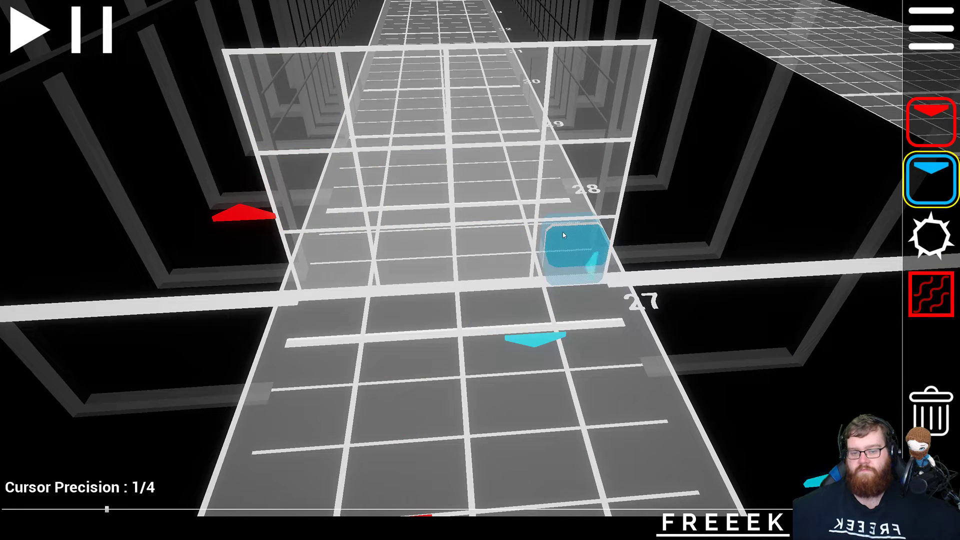
click(564, 235)
scroll(371, 251, up, 1)
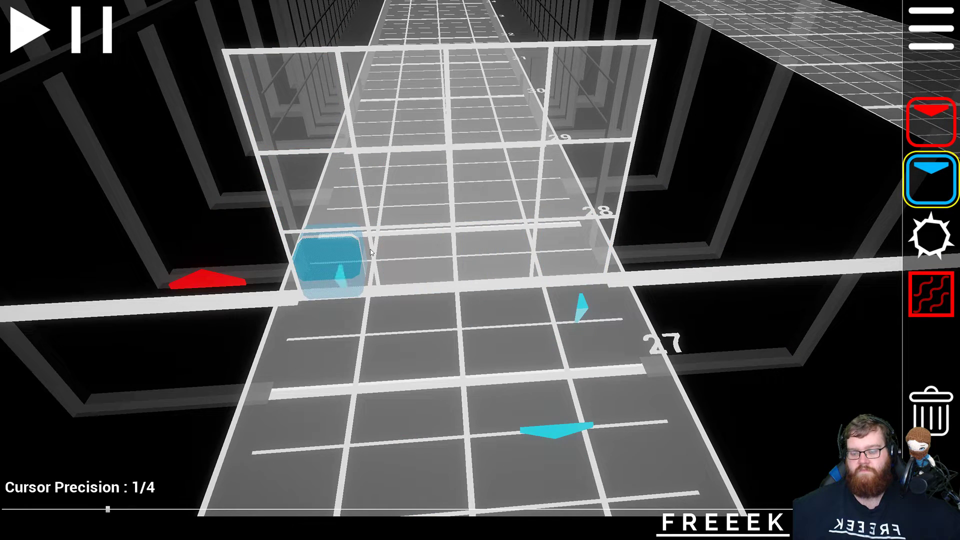
click(371, 251)
scroll(371, 251, up, 1)
key(2)
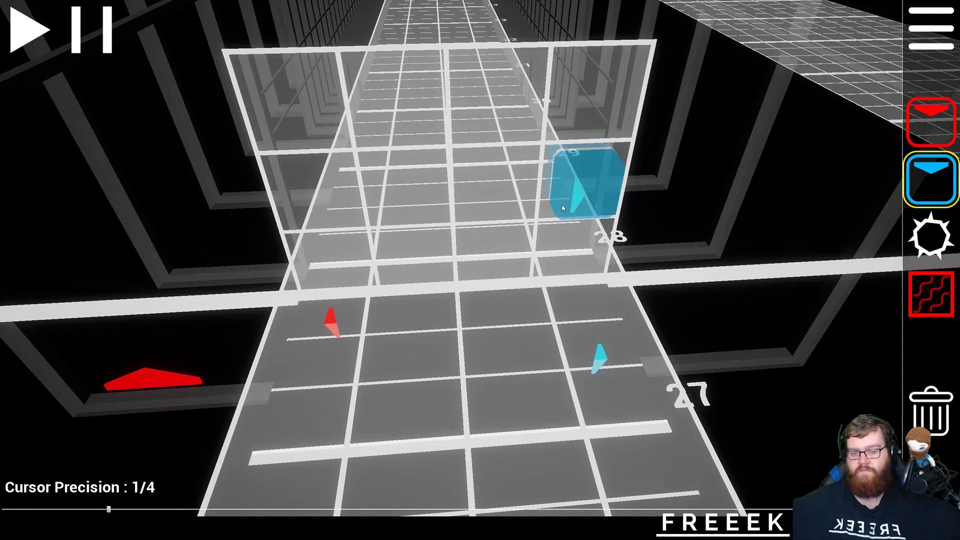
- Place a rightward blue note at beat 27.75 (fourth column, middle row) and a leftward red note at beat 28 (first column, top row)
click(563, 208)
scroll(563, 208, up, 1)
key(1)
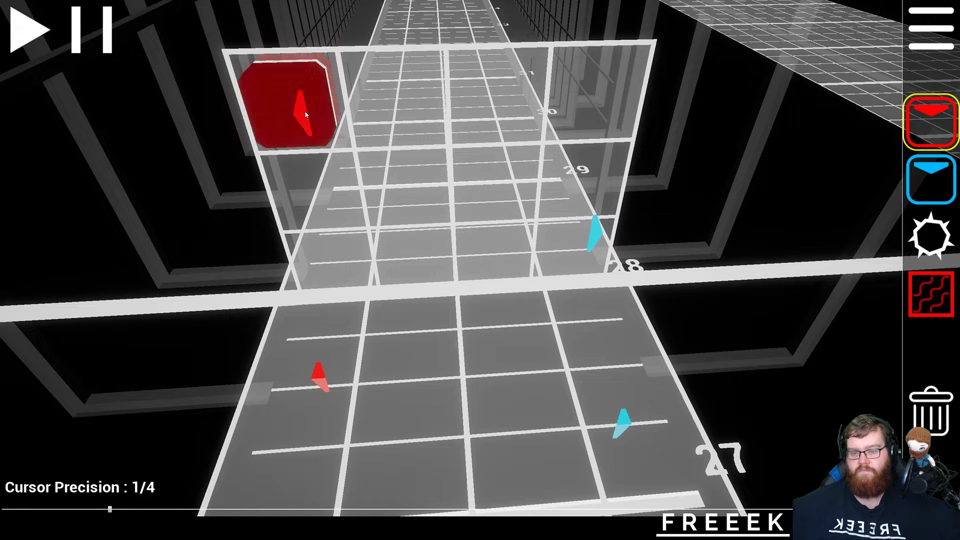
click(306, 114)
scroll(306, 114, up, 1)
- Place a blue dot note at beat 28.25 (fourth column, bottom row) and a red dot note at beat 28.5 (first column, middle row)
key(2)
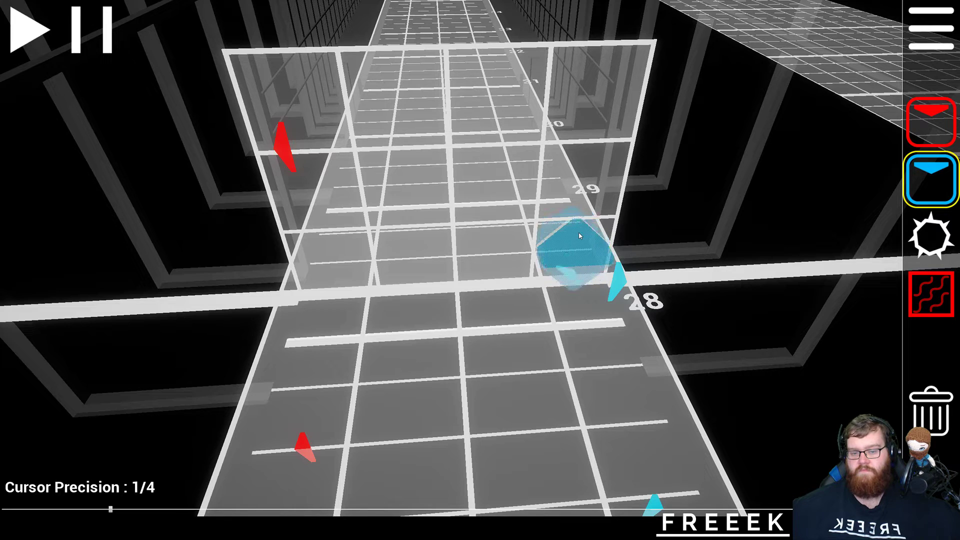
click(580, 236)
scroll(579, 236, up, 1)
key(1)
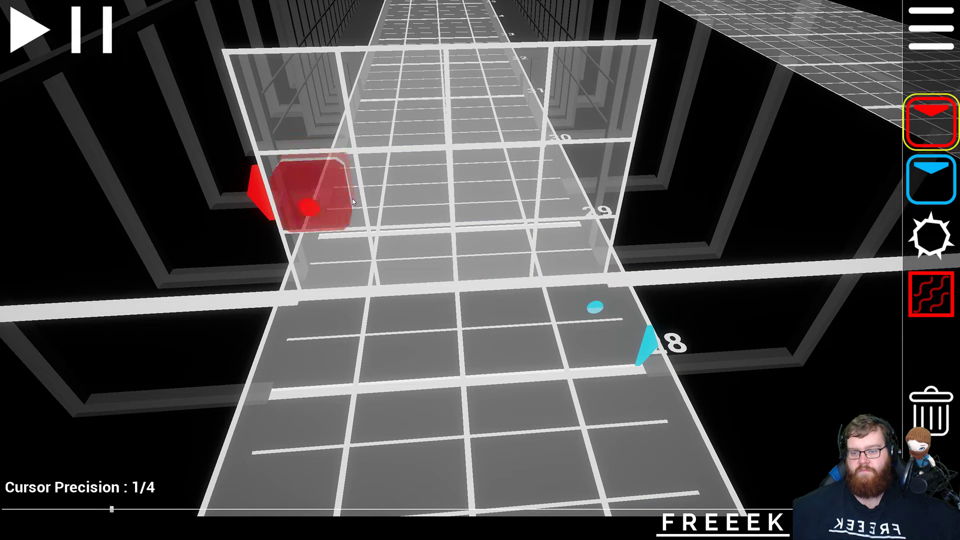
click(352, 202)
- Place an upward blue note at beat 28.75 (fourth column, bottom row) and a downward red note at beat 29 (second column, middle row)
scroll(353, 201, up, 1)
key(2)
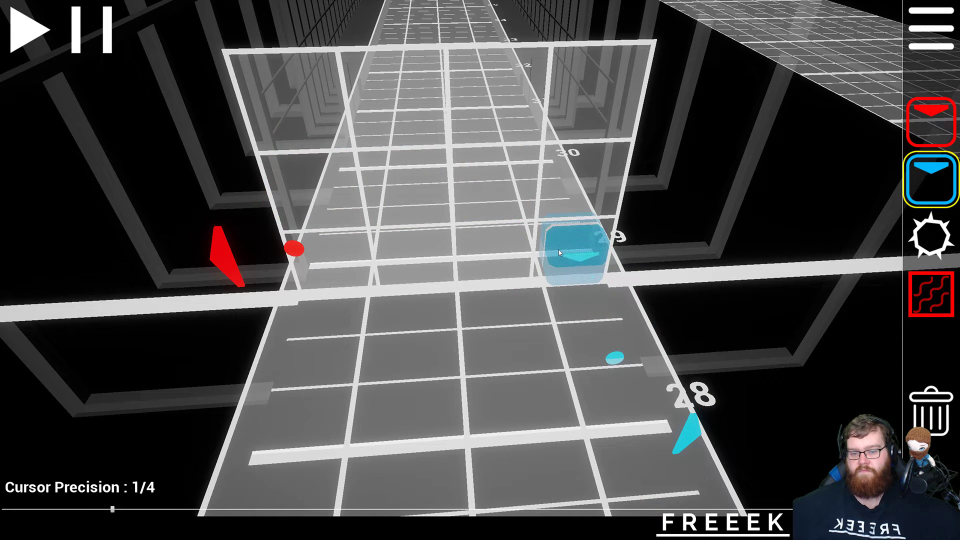
click(559, 250)
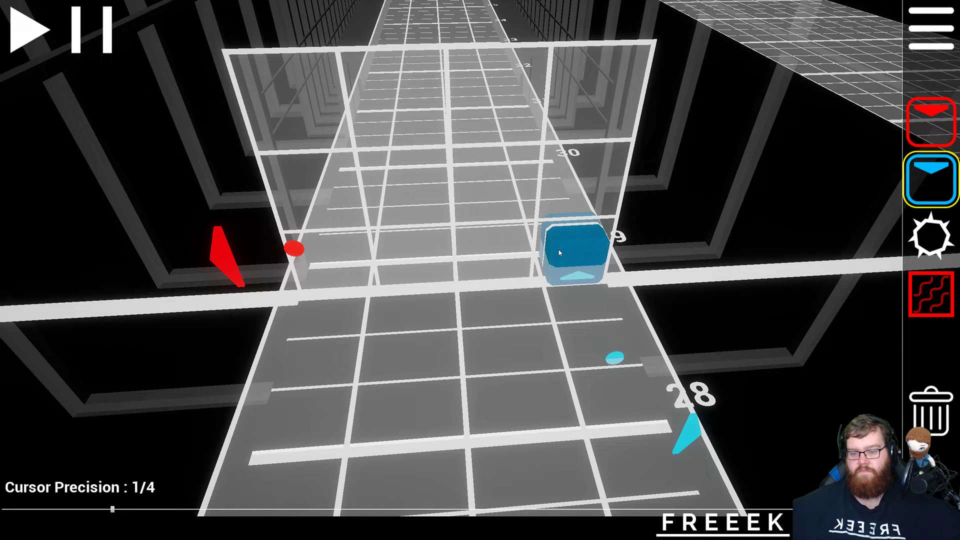
scroll(559, 253, up, 1)
key(1)
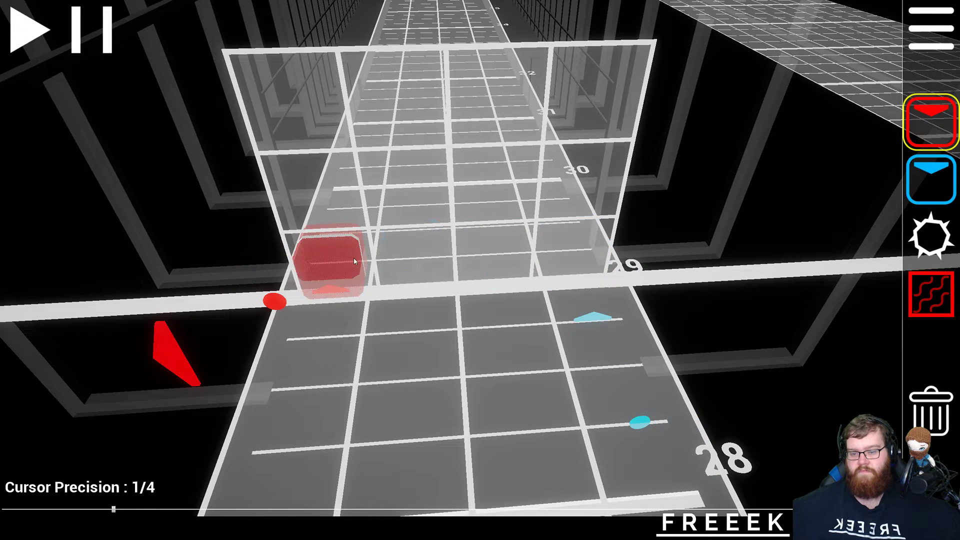
click(419, 201)
- Place a downward blue note at beat 29.25 (third column, bottom row) and an upward red note at beat 29.5 (second column, middle row)
scroll(419, 202, up, 1)
key(2)
click(496, 249)
scroll(496, 249, up, 1)
key(1)
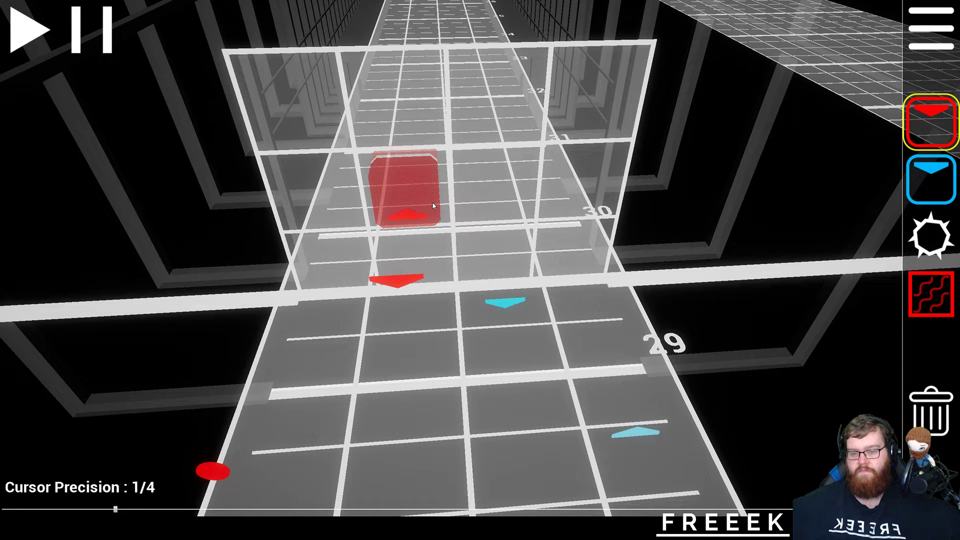
click(434, 205)
- Place an upward blue note at beat 29.75 (third column, bottom row) and an upward red note at beat 30 (first column, top row)
scroll(433, 205, up, 1)
click(504, 240)
scroll(502, 236, up, 1)
key(1)
click(324, 125)
- Place a downward blue note at beat 30.25 (third column, bottom row) and a downward red note at beat 30.5 (second column, middle row)
scroll(324, 125, up, 1)
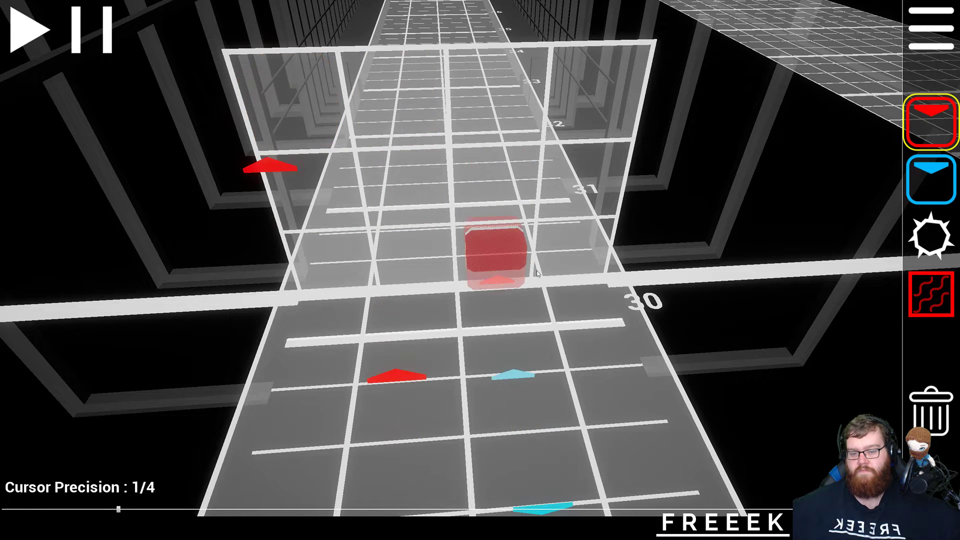
click(511, 250)
scroll(511, 250, up, 1)
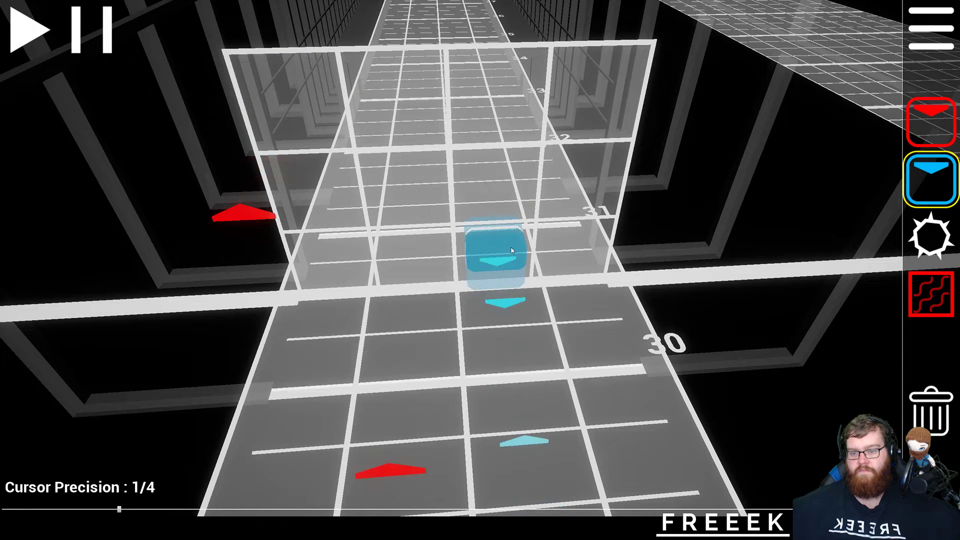
click(447, 204)
- Place an upward blue note at beat 30.75 (fourth column, top row) and a leftward red note at beat 31 (first column, bottom row)
scroll(446, 204, up, 1)
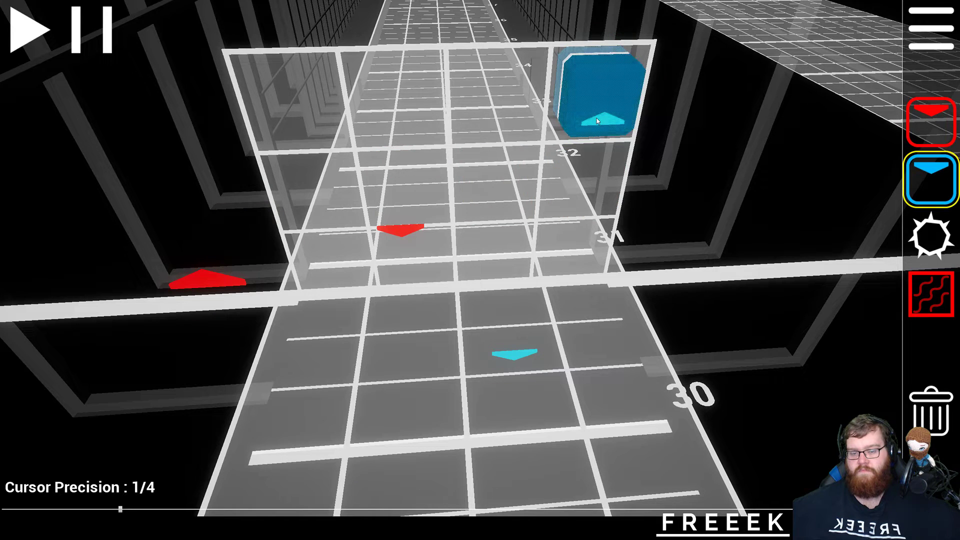
click(598, 121)
scroll(597, 121, up, 1)
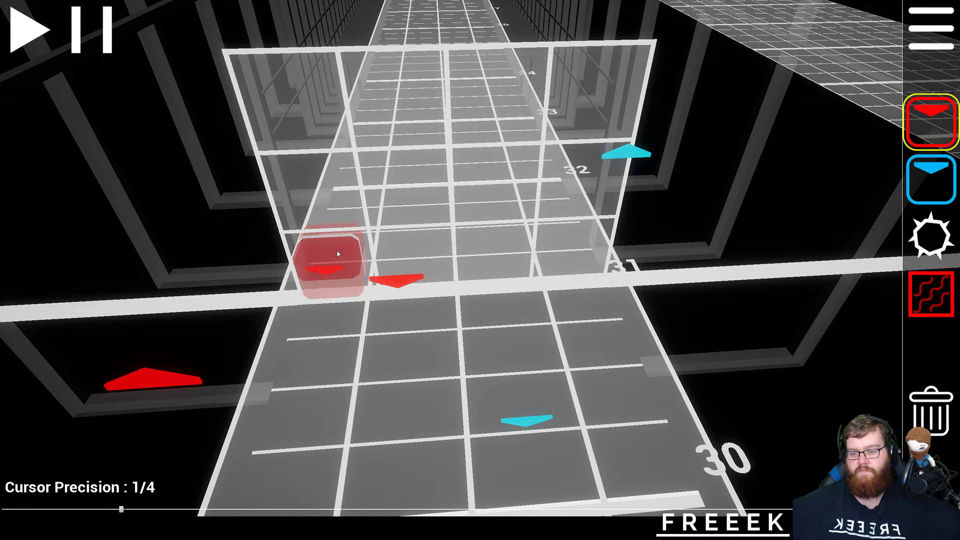
click(338, 254)
- Place rightward blue notes at beats 31.25 and 31.75 (fourth column, bottom and top rows) and a leftward red note at beat 31.5 (first column, middle row)
scroll(338, 255, up, 1)
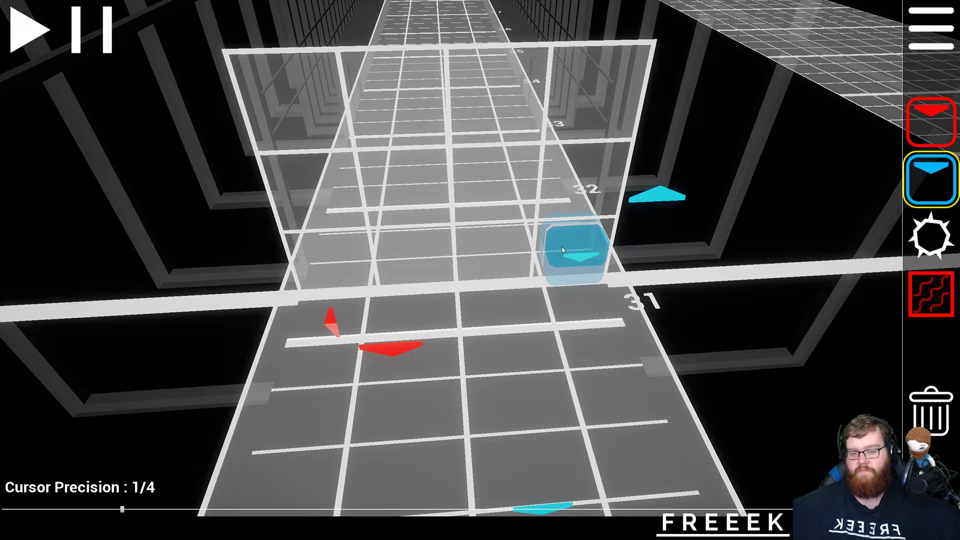
click(563, 250)
scroll(562, 250, up, 1)
click(308, 200)
scroll(308, 200, up, 1)
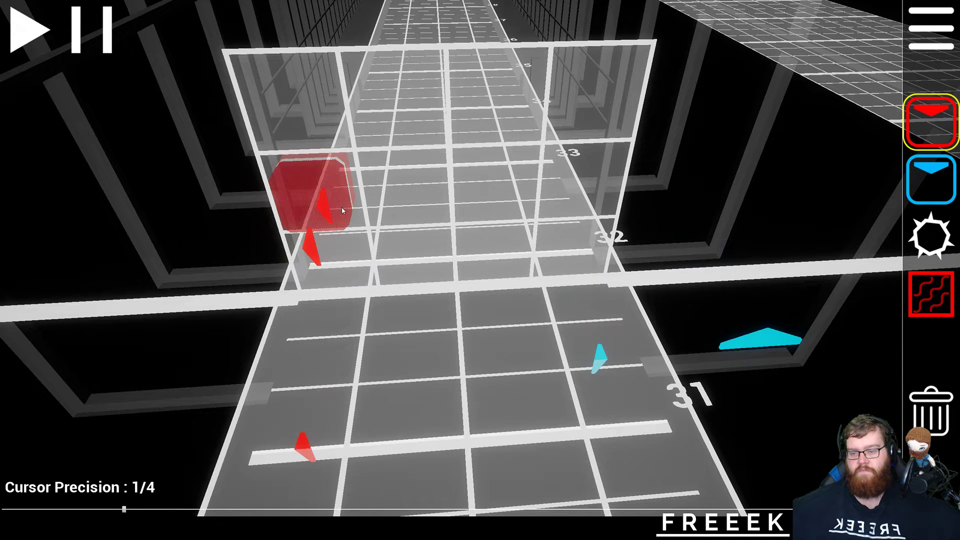
click(573, 133)
- Place a red dot note at beat 32 (first column, bottom row) and a blue dot note at beat 32.25 (fourth column, middle row)
scroll(573, 133, up, 1)
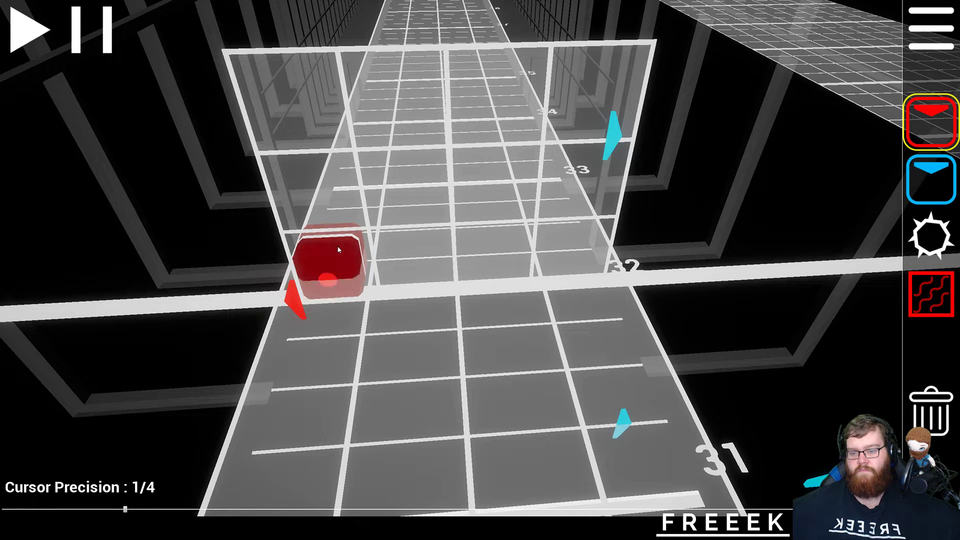
click(339, 250)
scroll(338, 250, up, 1)
click(554, 185)
scroll(554, 185, up, 1)
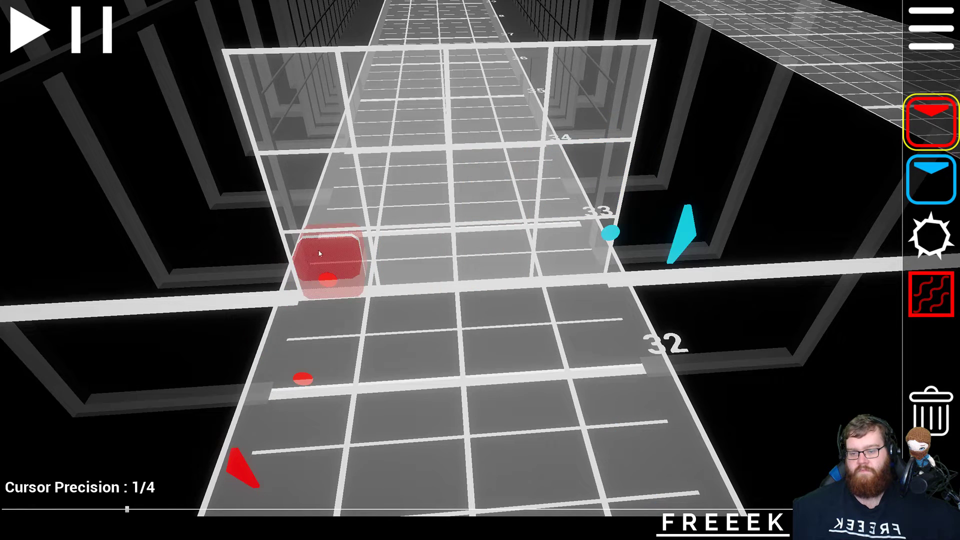
- Play back the mapped passage from about beat 25 to check its flow against the music
scroll(326, 254, down, 14)
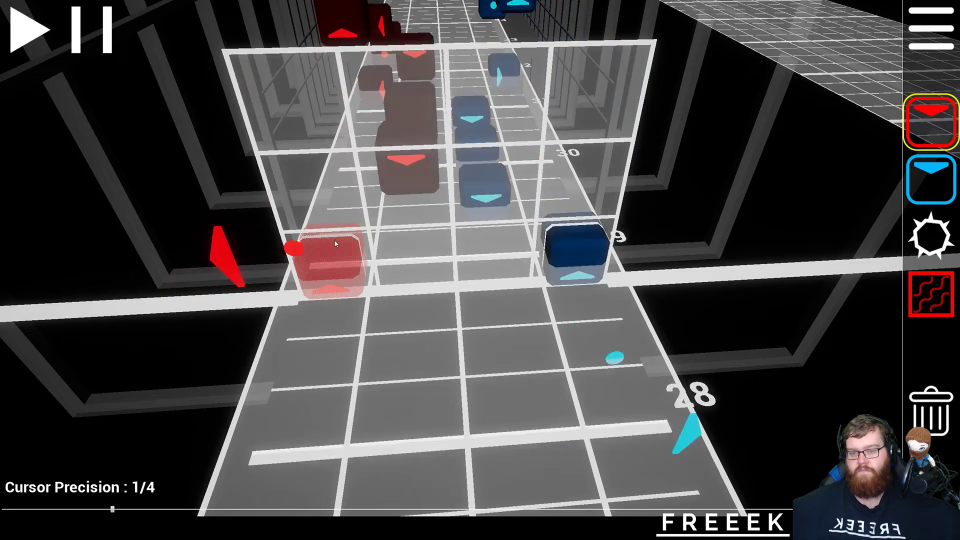
key(space)
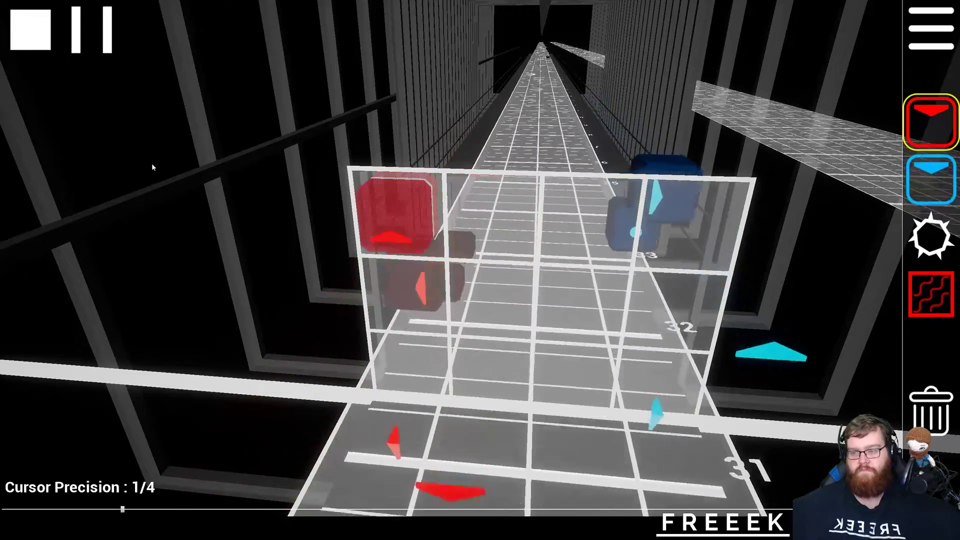
click(39, 44)
click(40, 45)
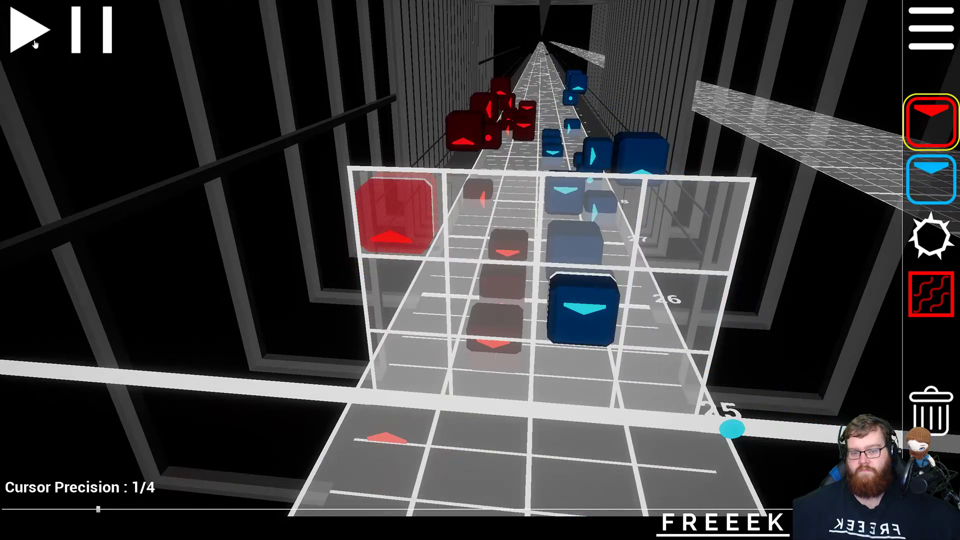
click(35, 44)
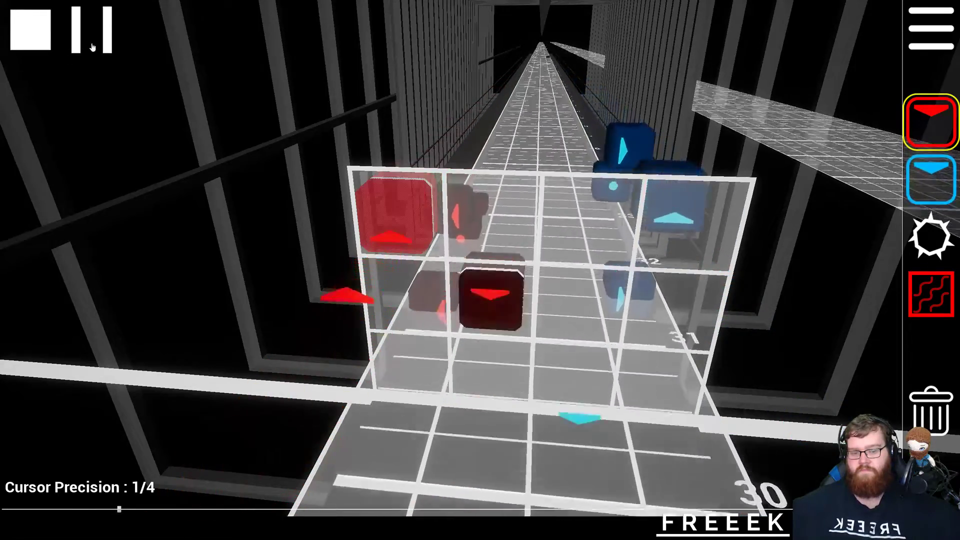
- Delete all the notes from beat 31 through beat 32.25
key(d)
right_drag(312, 195, 539, 256)
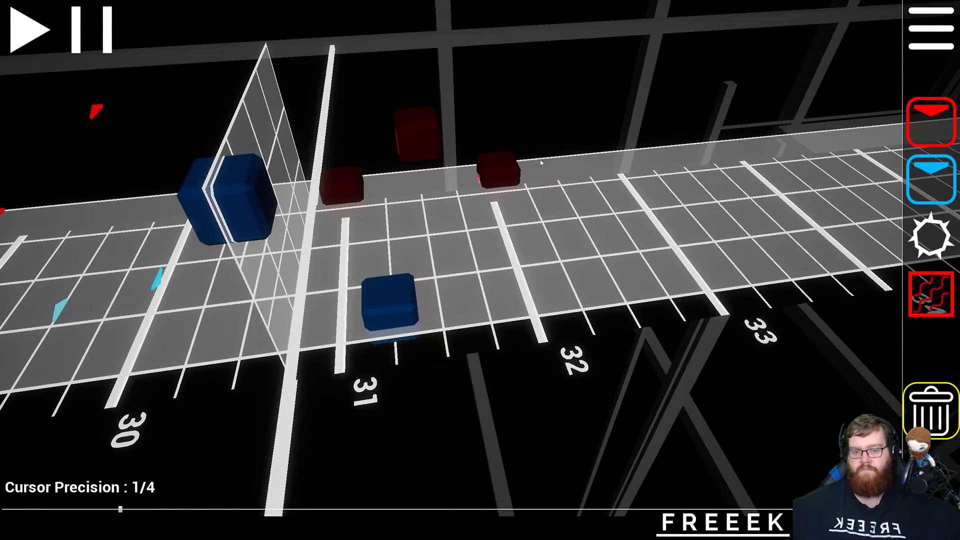
scroll(359, 248, up, 15)
key(a)
right_drag(300, 200, 480, 250)
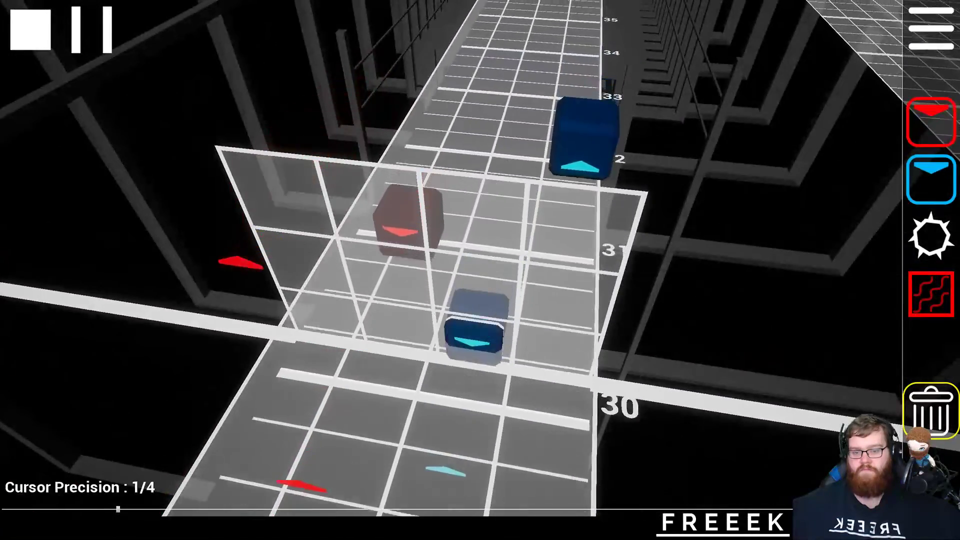
- Play the passage from beat 28 to past beat 31 to hear how the mapped notes end
click(112, 36)
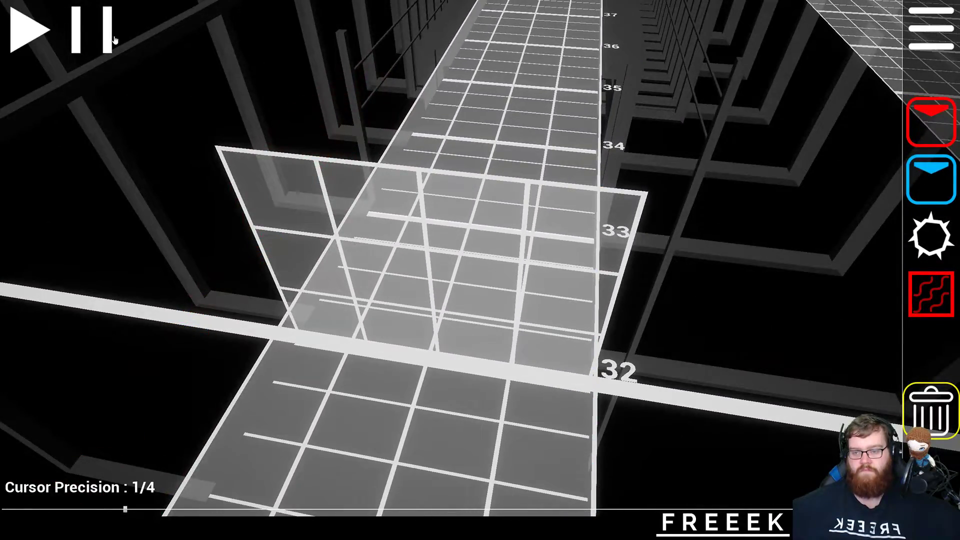
scroll(120, 44, up, 8)
click(22, 17)
click(22, 18)
scroll(22, 17, up, 8)
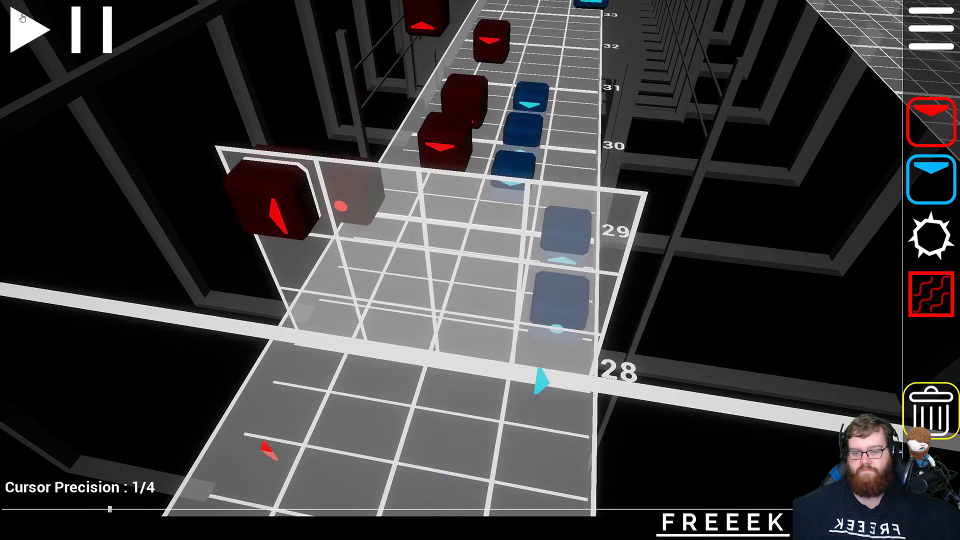
click(22, 17)
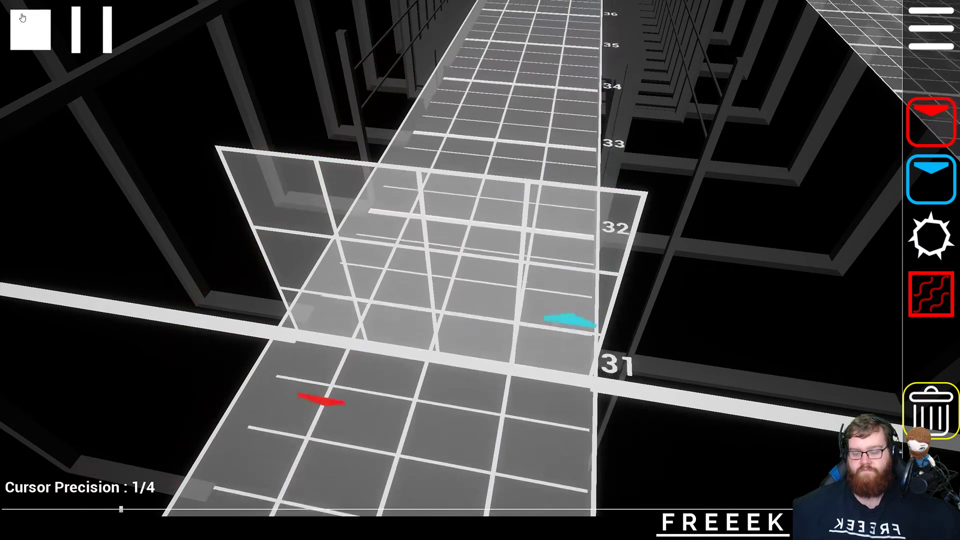
click(25, 22)
- Replace the upward blue note at beat 30.75 with a down-right diagonal one in the fourth column, bottom row, and play the music after it
scroll(36, 32, down, 6)
scroll(436, 165, up, 1)
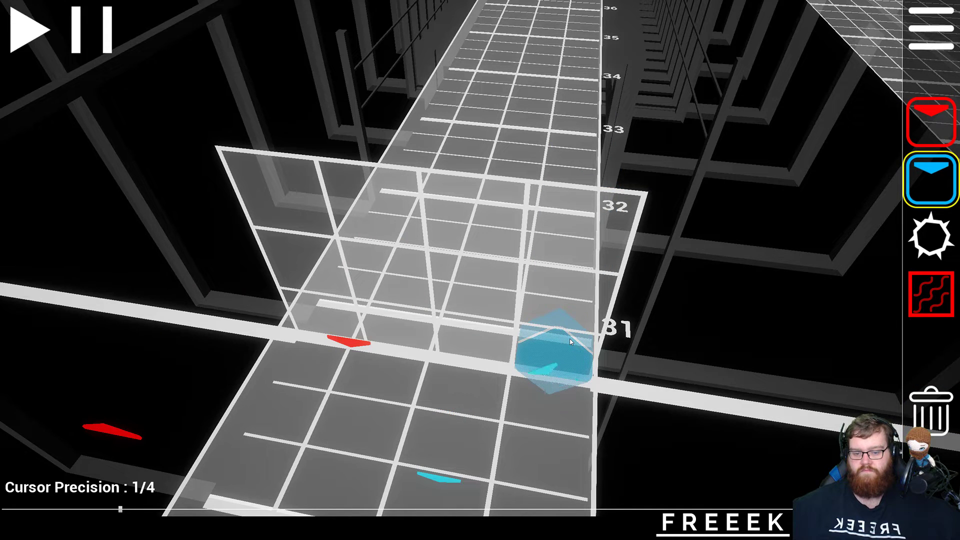
click(570, 341)
click(37, 50)
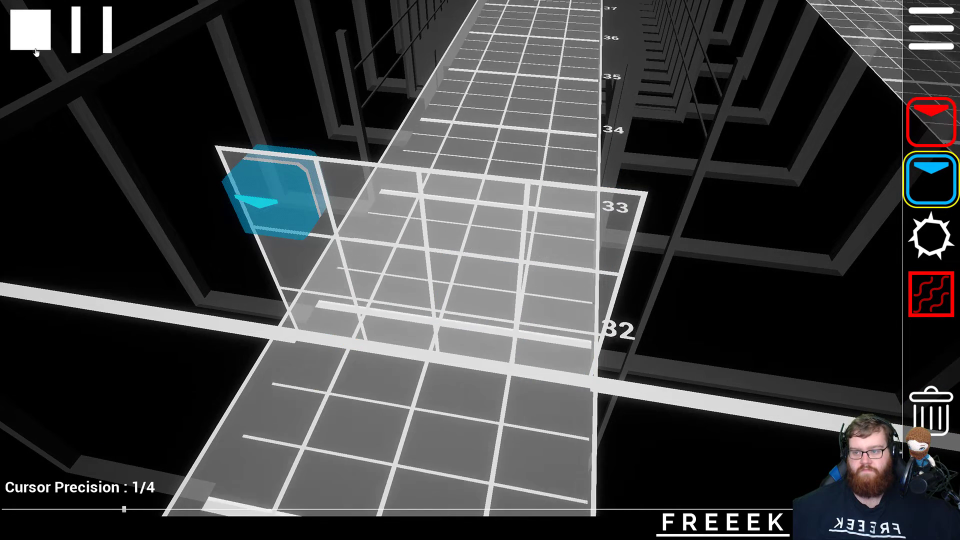
click(30, 30)
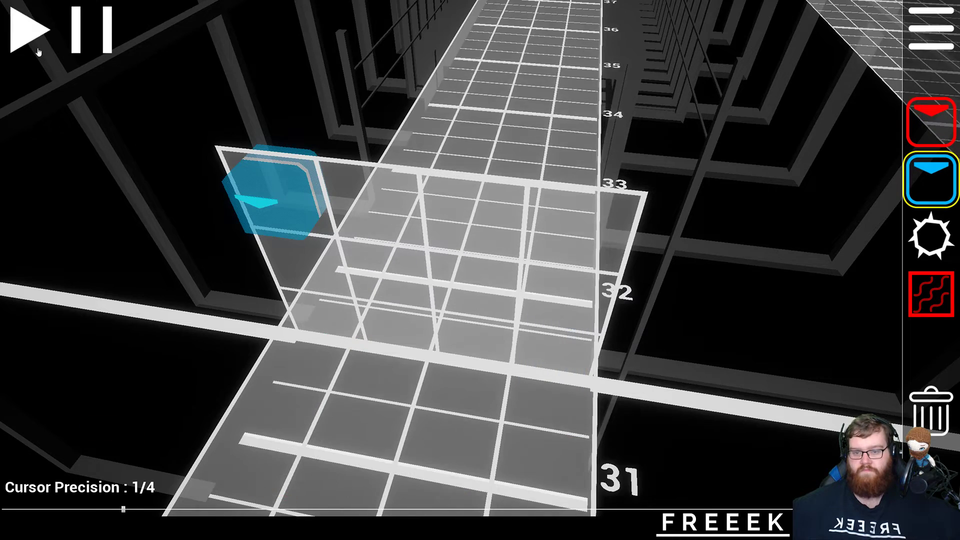
click(30, 30)
click(38, 51)
- Place two down-left diagonal red notes at beat 33, one in the second column, middle row and one in the first column, bottom row
scroll(38, 50, up, 8)
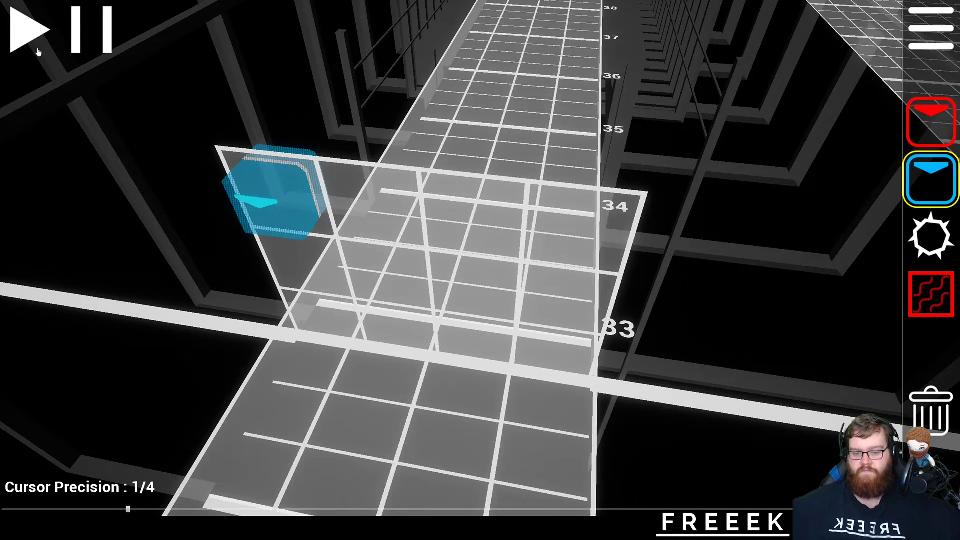
key(2)
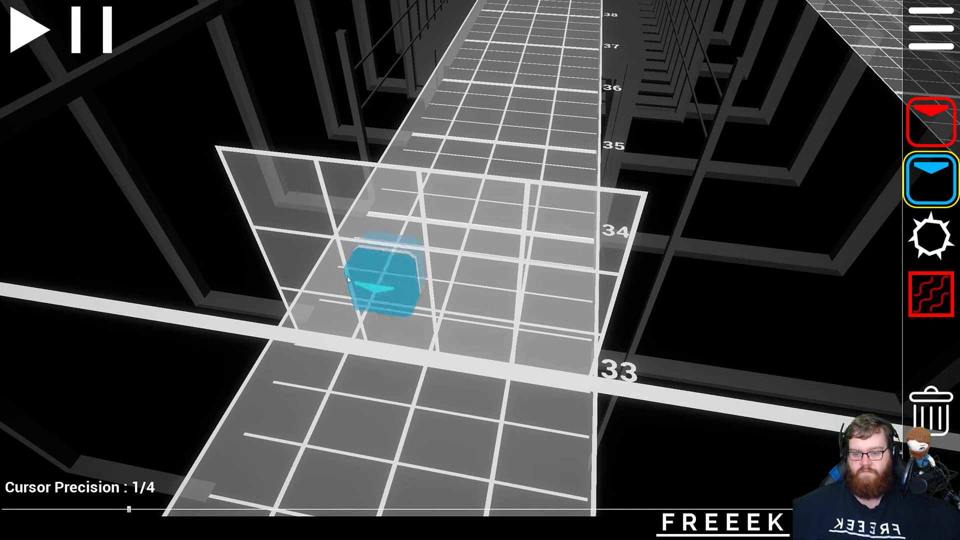
key(a)
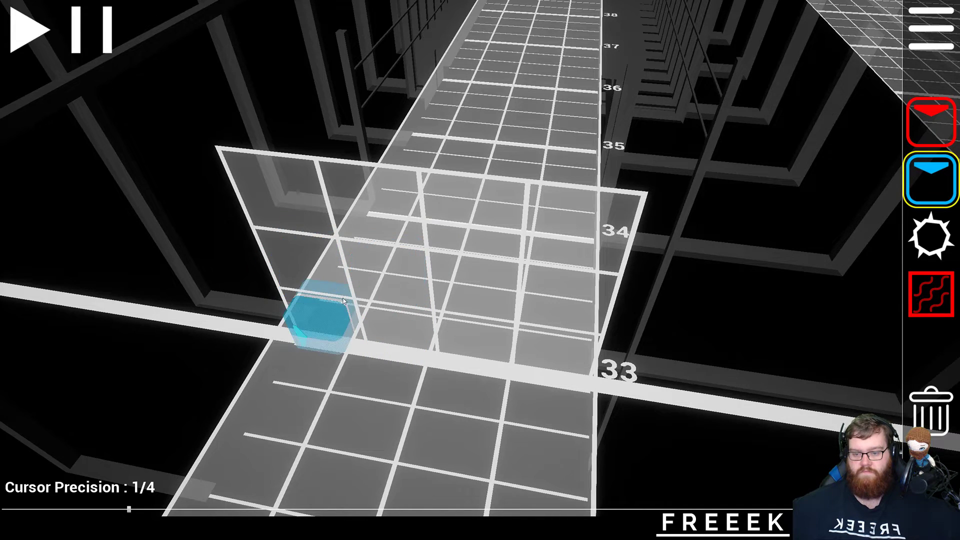
click(358, 269)
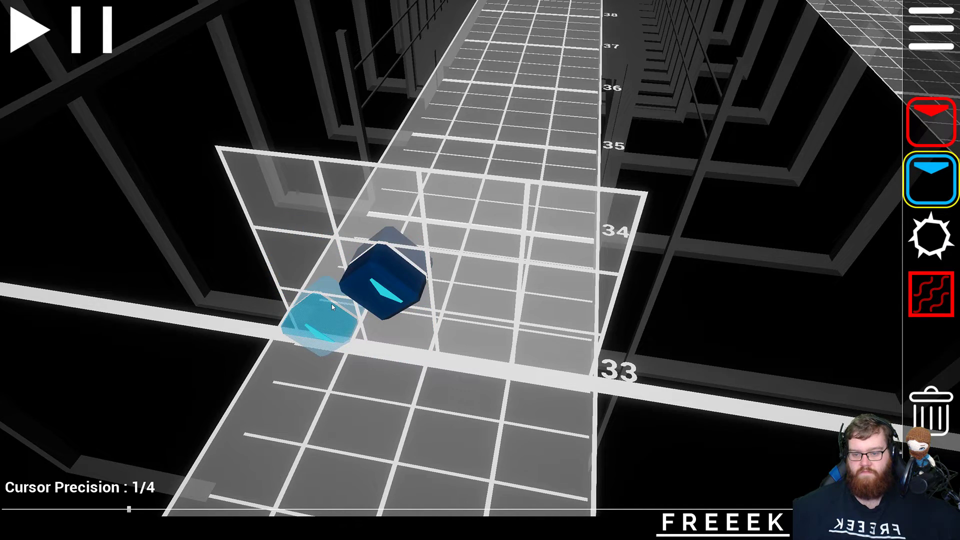
key(1)
click(379, 286)
click(317, 320)
- Place down-right diagonal blue notes at beat 33 in the third column, middle row and fourth column, bottom row, and play the passage back
key(2)
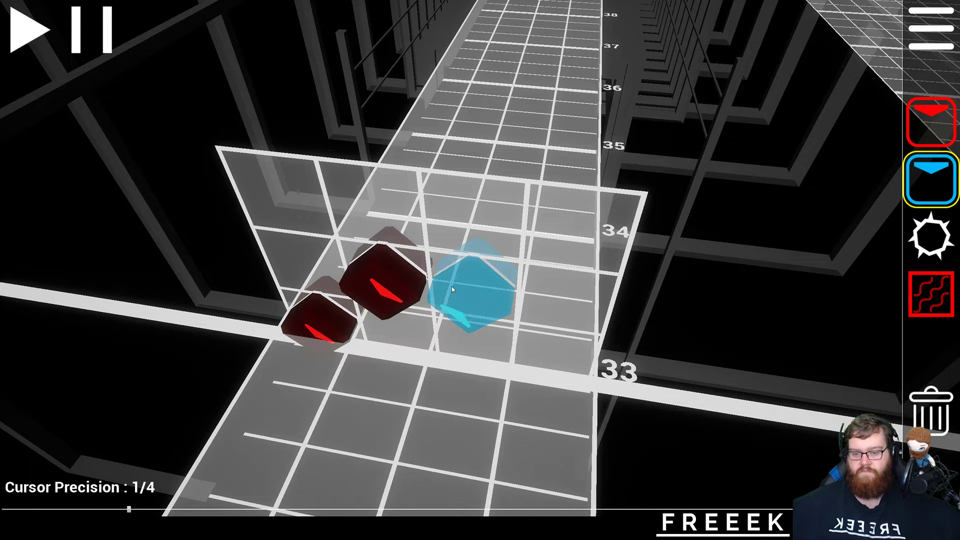
click(452, 286)
click(34, 43)
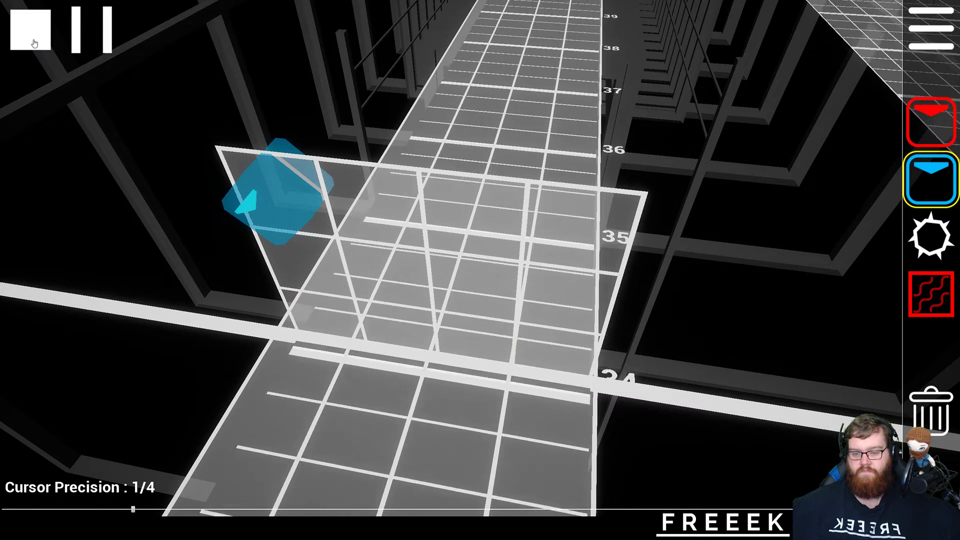
click(34, 43)
click(35, 44)
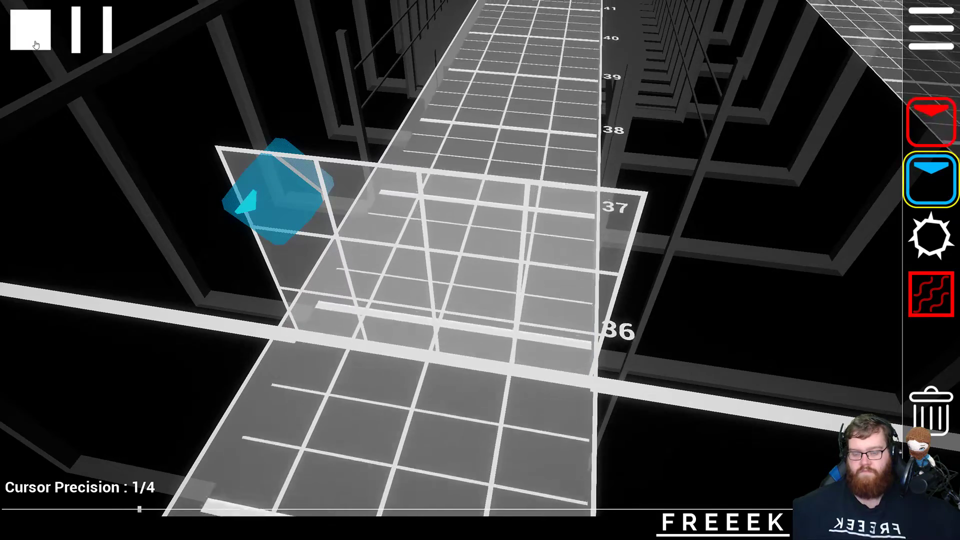
click(35, 44)
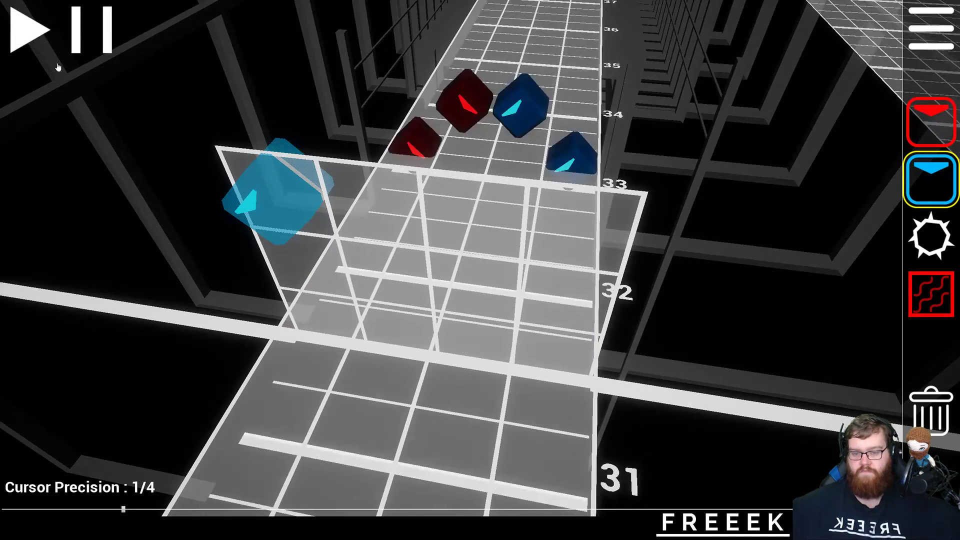
- Re-place the down-left diagonal red note in the second column, middle row at beat 33
key(5)
key(1)
scroll(434, 131, up, 5)
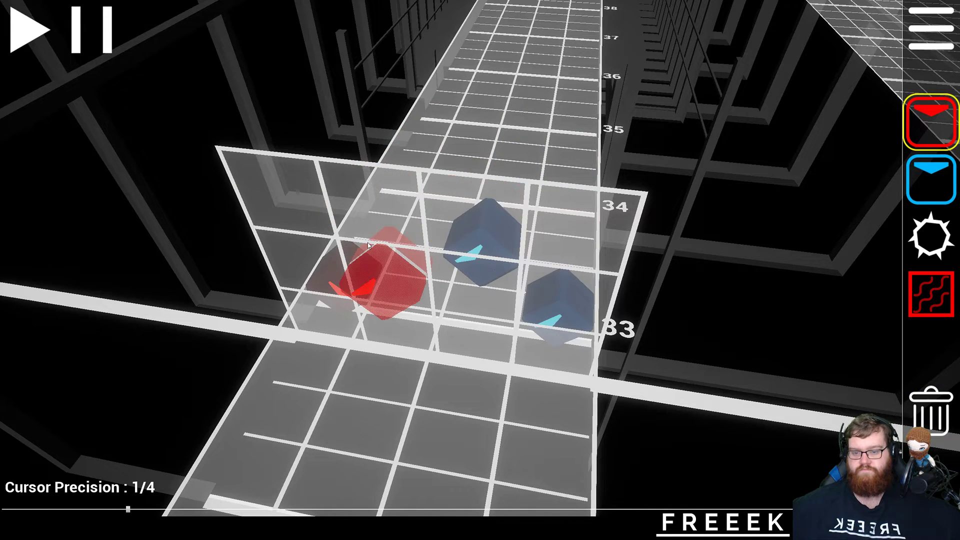
scroll(368, 245, up, 1)
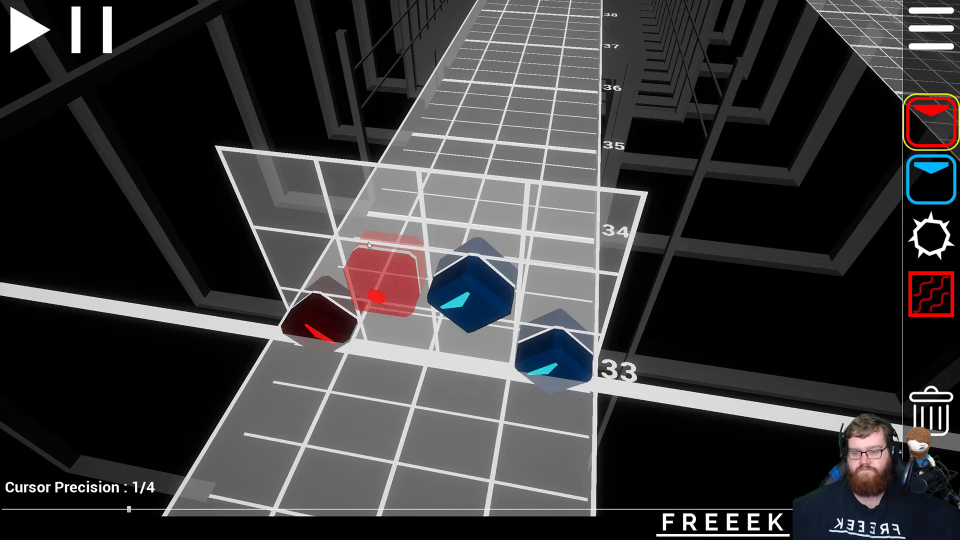
click(369, 242)
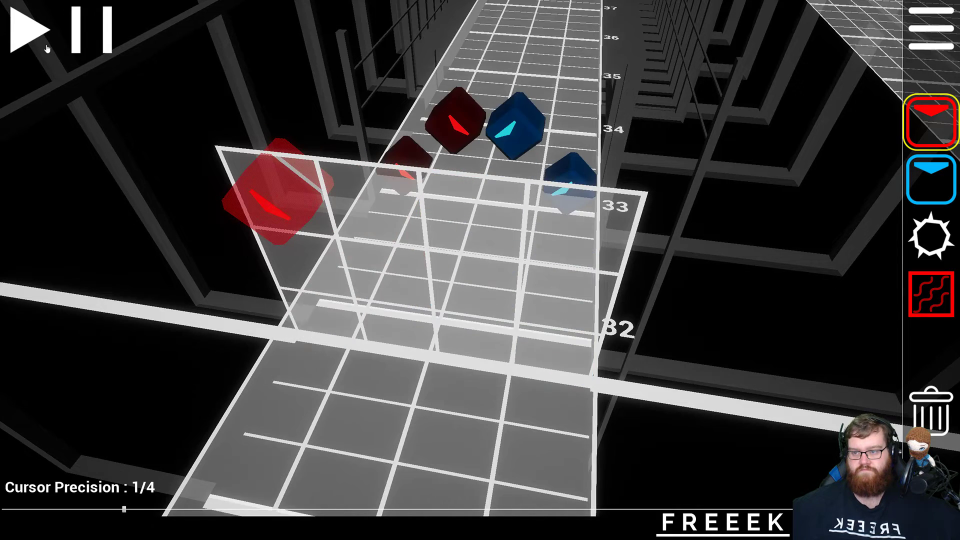
- Play the music from before beat 33 to past beat 46 and replay it to find where the next notes belong
click(28, 37)
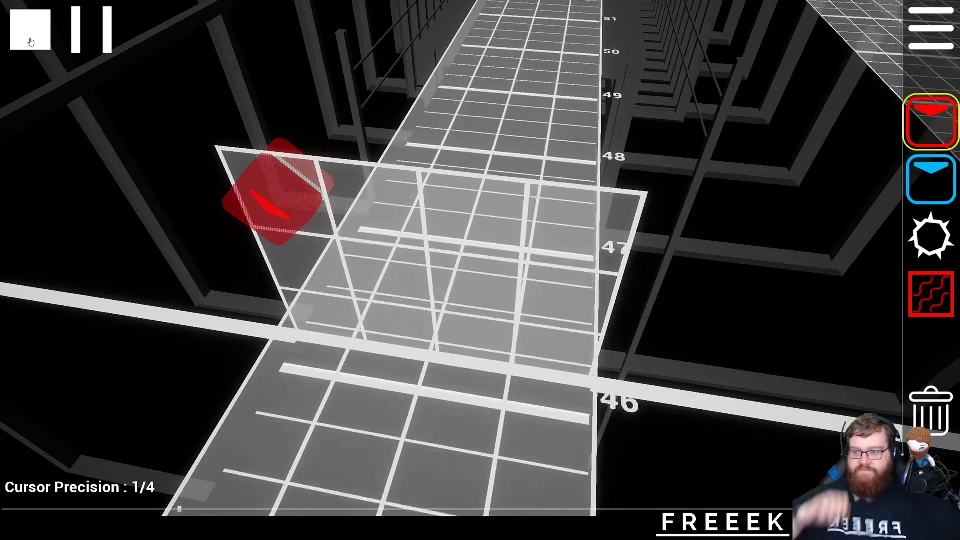
click(22, 46)
click(22, 46)
click(22, 46)
click(21, 45)
click(21, 44)
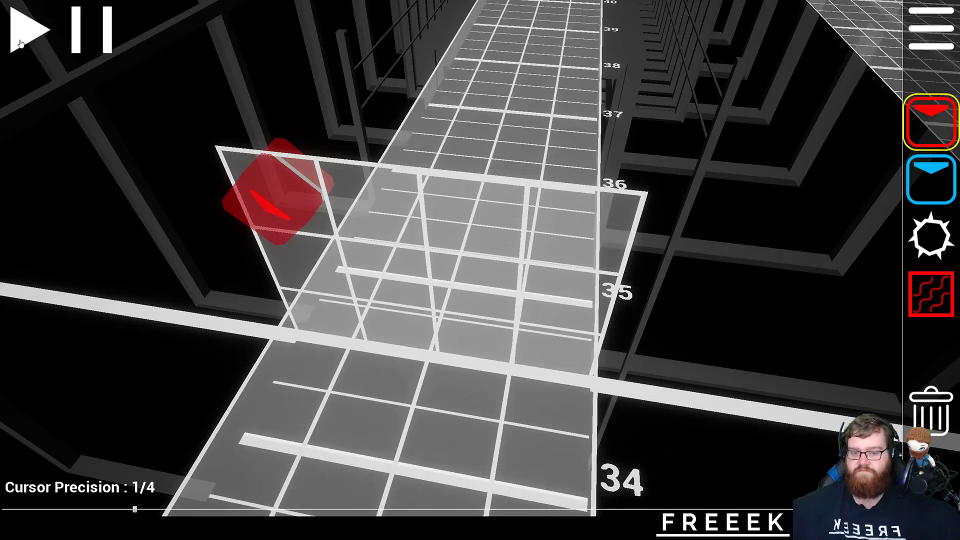
click(21, 44)
- Place two blue dot notes at beat 39, one in the first column, bottom row and one in the third column, middle row
click(946, 192)
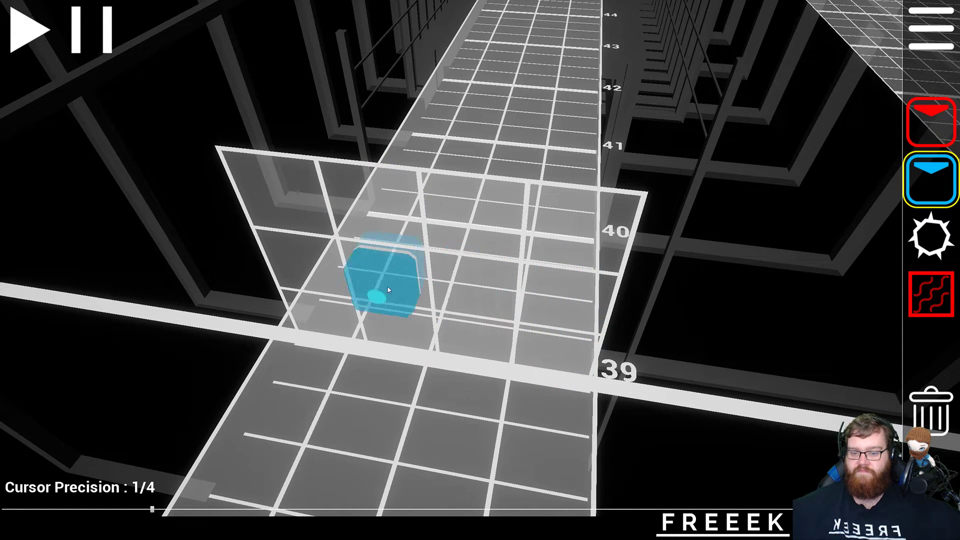
click(323, 322)
click(453, 287)
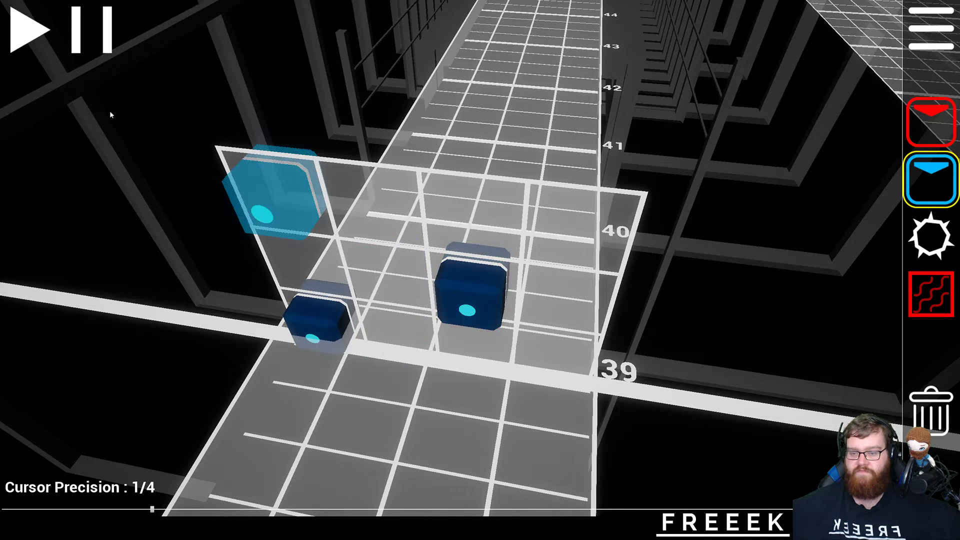
- Play on to beat 45 and place blue dot notes there in the third column, bottom row and second column, top row
click(30, 30)
click(42, 42)
click(42, 43)
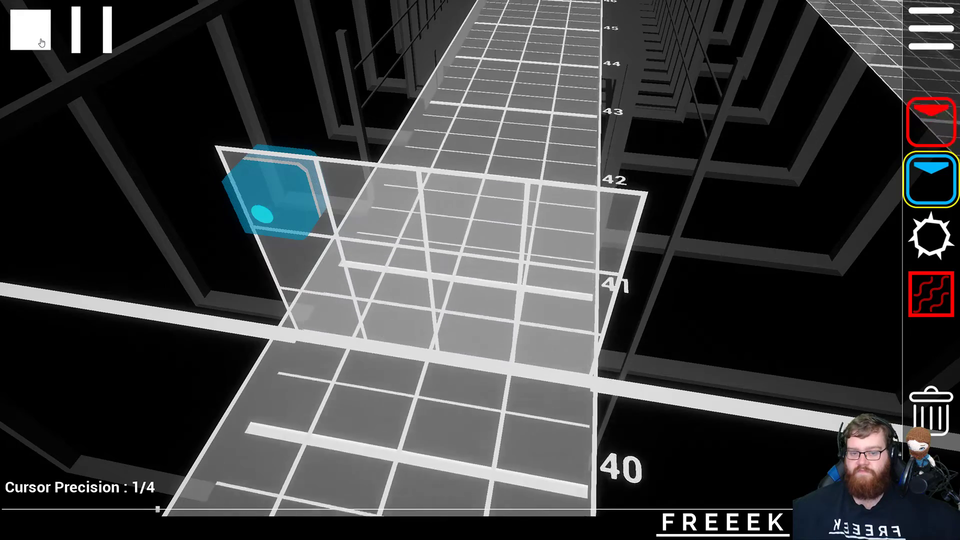
click(102, 43)
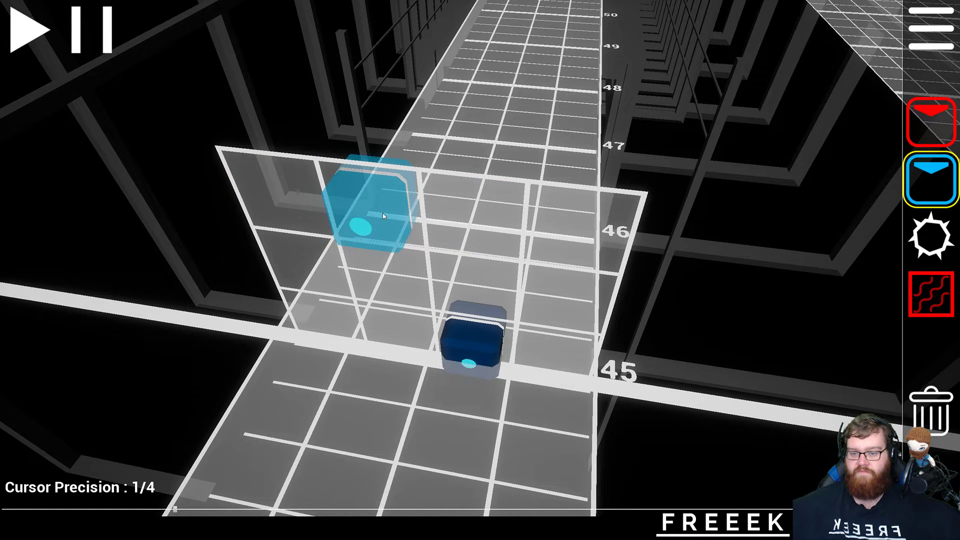
click(383, 214)
- Play on to beat 49, place blue dot notes in the second and fourth columns, bottom row, and play the music after them
click(34, 33)
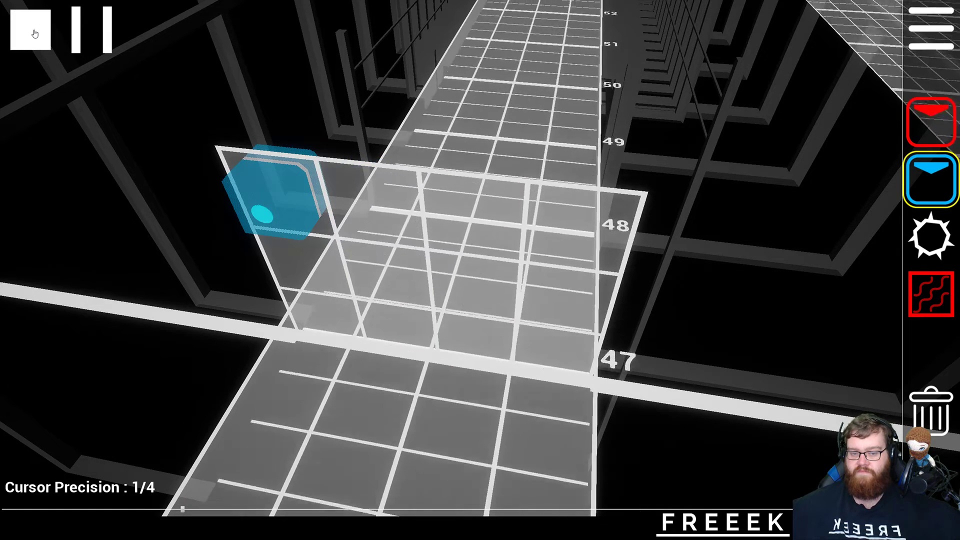
click(103, 41)
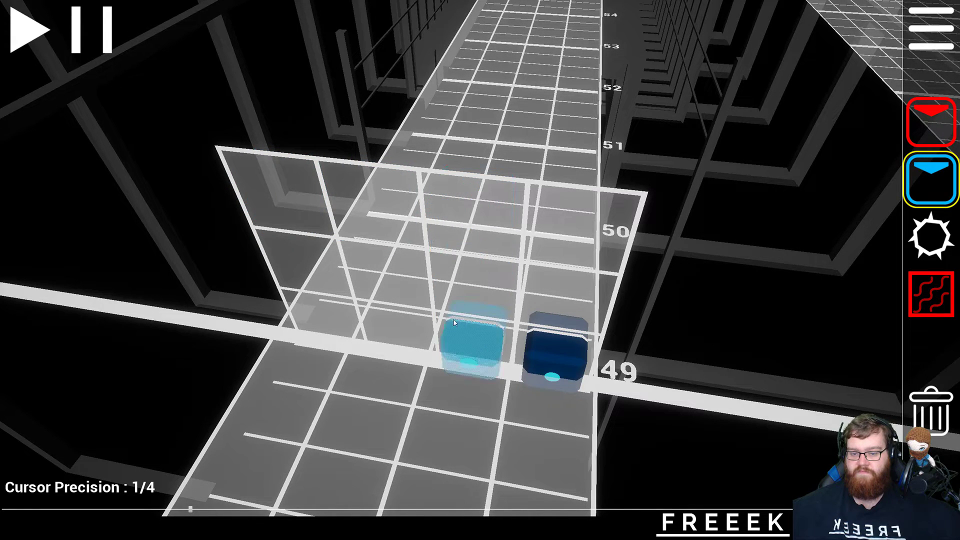
click(34, 45)
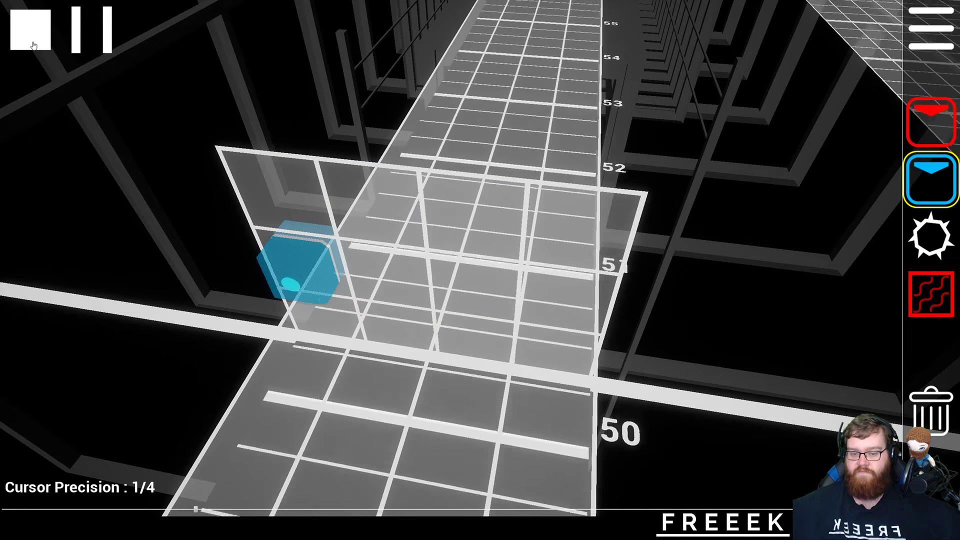
- Replay the music after beat 49 and place two blue dot notes at beat 51 in the first column, bottom and middle rows
click(87, 45)
scroll(85, 45, down, 7)
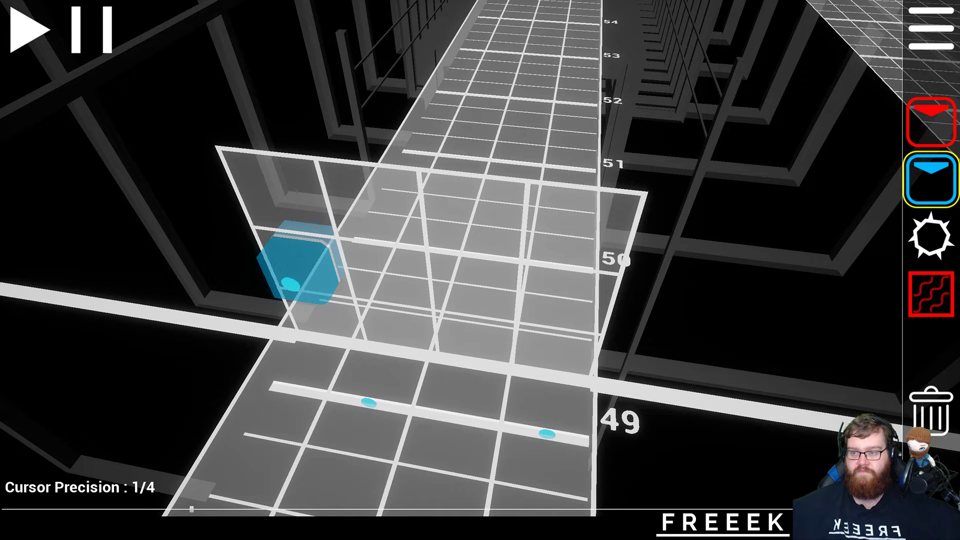
click(13, 18)
click(96, 37)
scroll(171, 70, down, 1)
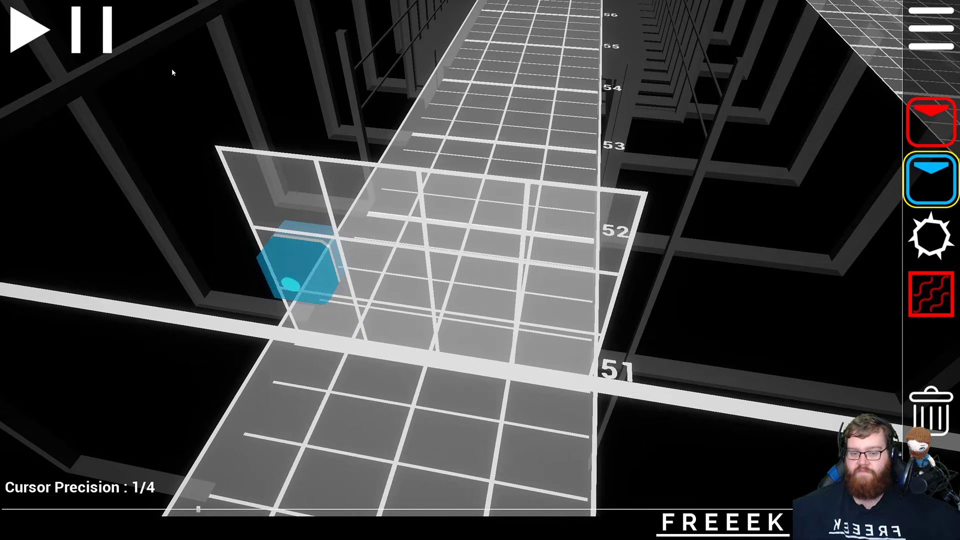
scroll(157, 157, down, 8)
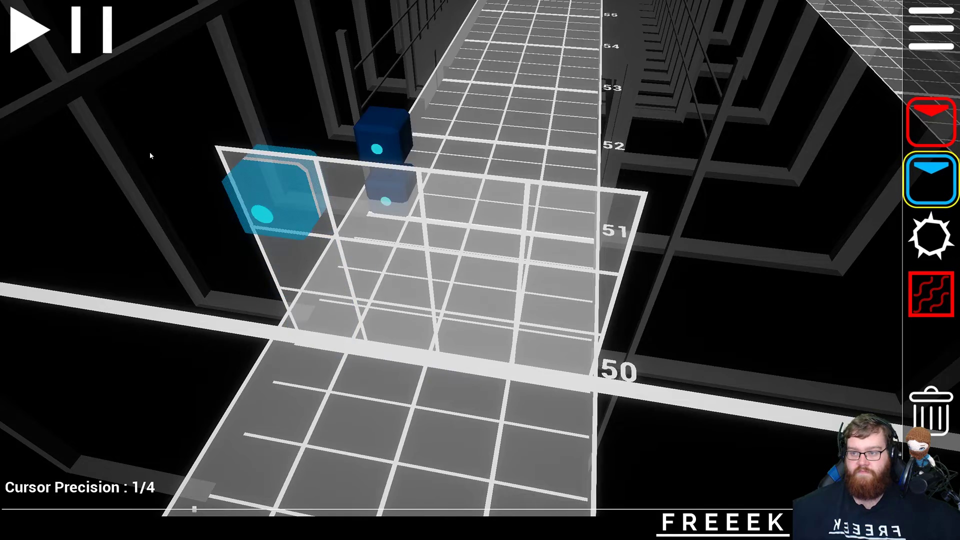
- Play on from beat 50 and place blue dot notes at beat 53 in the second and fourth columns, top row
click(37, 43)
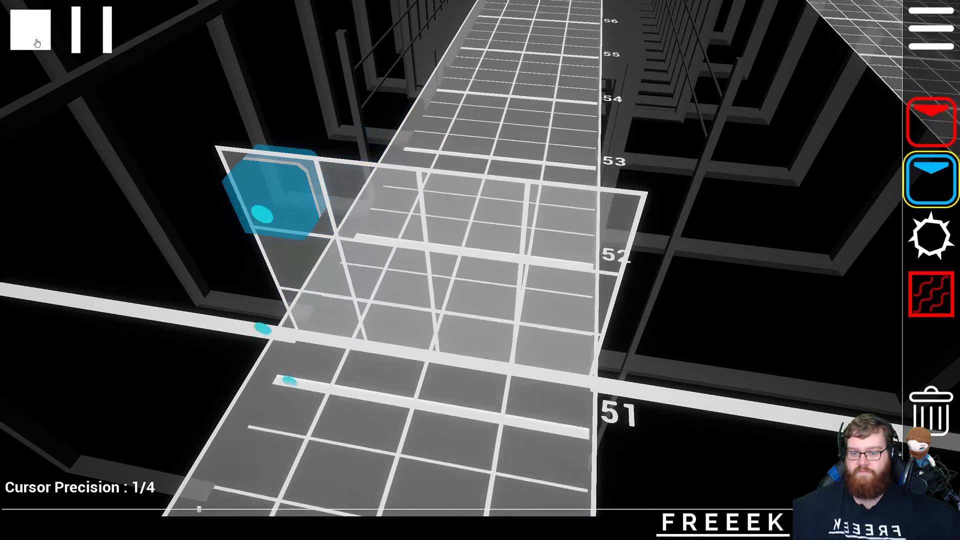
click(107, 42)
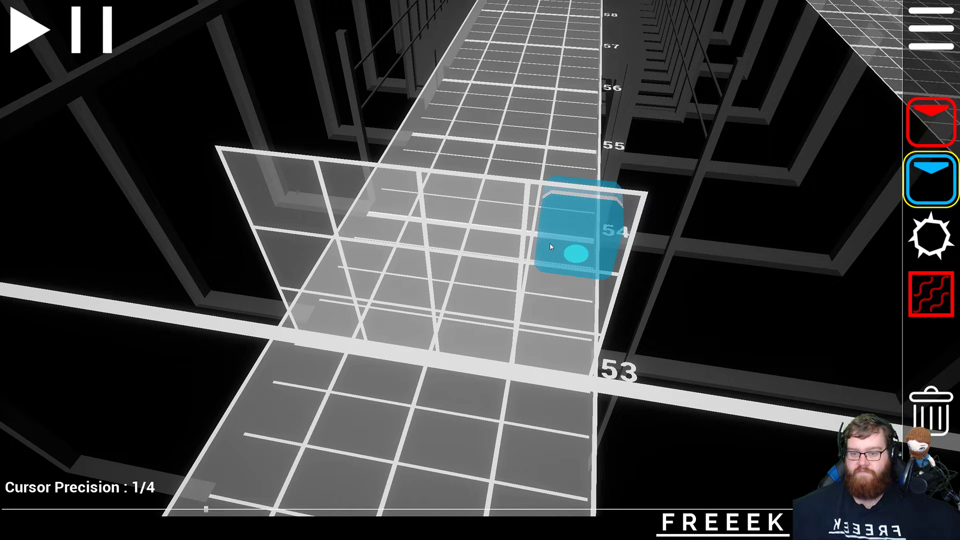
scroll(425, 233, down, 8)
- Play the music past beat 53 and place two blue dot notes at beat 55.75 in the third column, bottom and middle rows
click(34, 41)
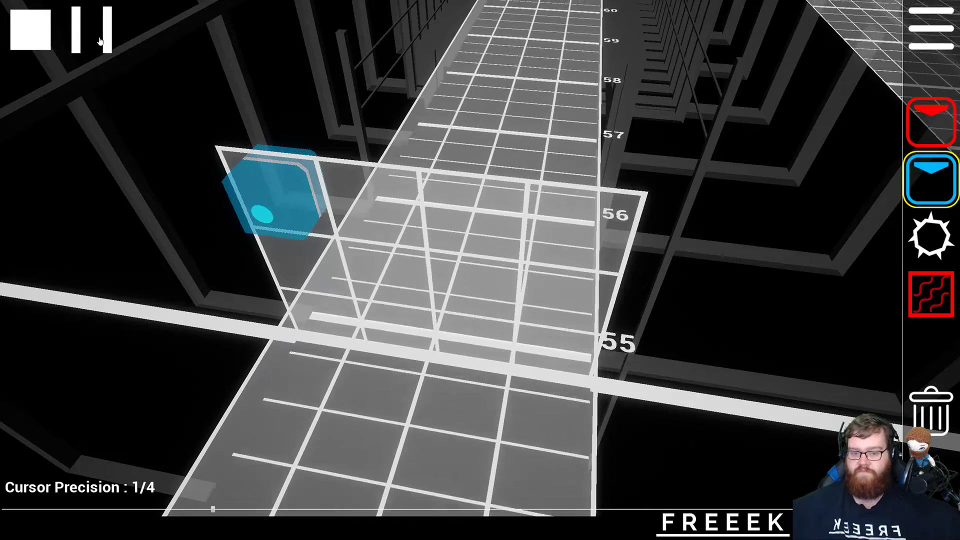
click(100, 41)
click(36, 46)
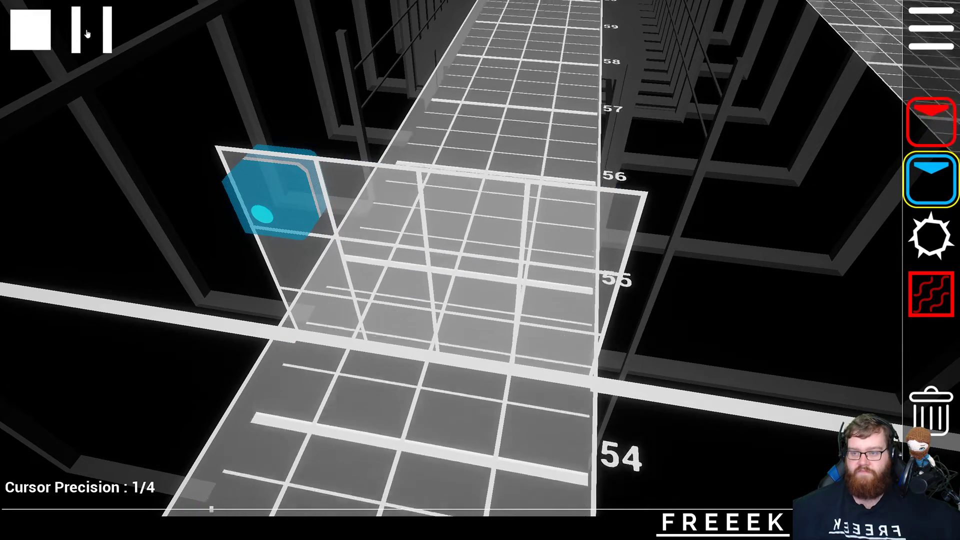
click(84, 33)
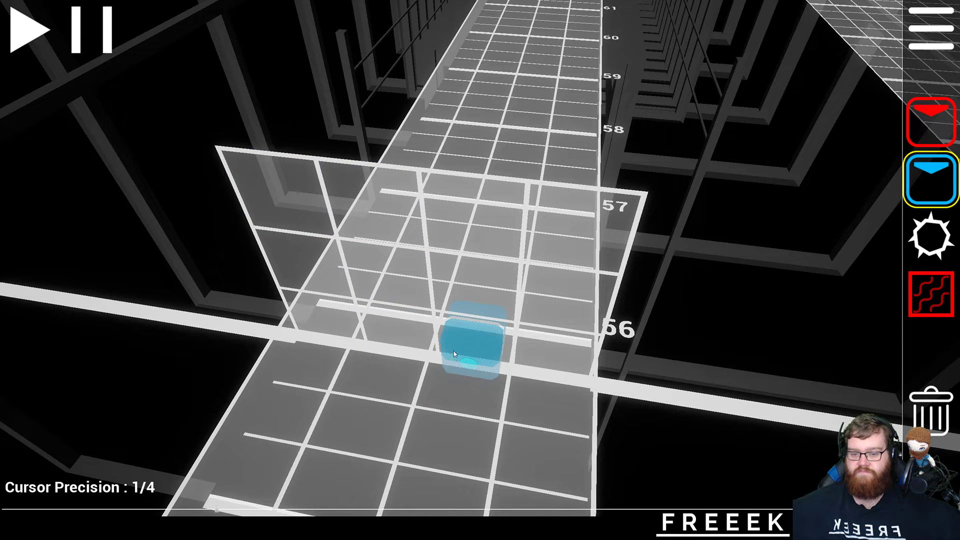
click(465, 306)
- Play the music from about beat 53 to beat 67 and place four blue dot notes there, one in each column of the bottom row
scroll(465, 306, down, 20)
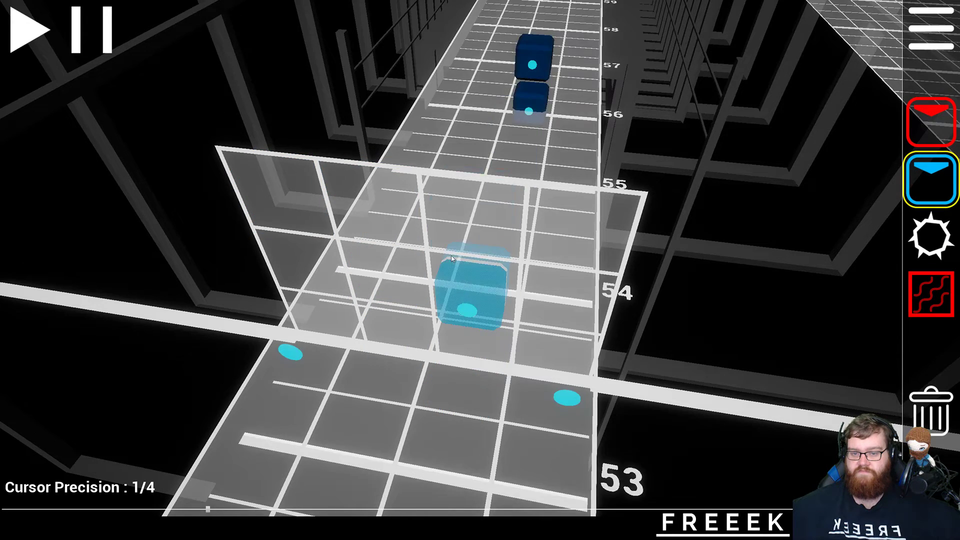
click(36, 33)
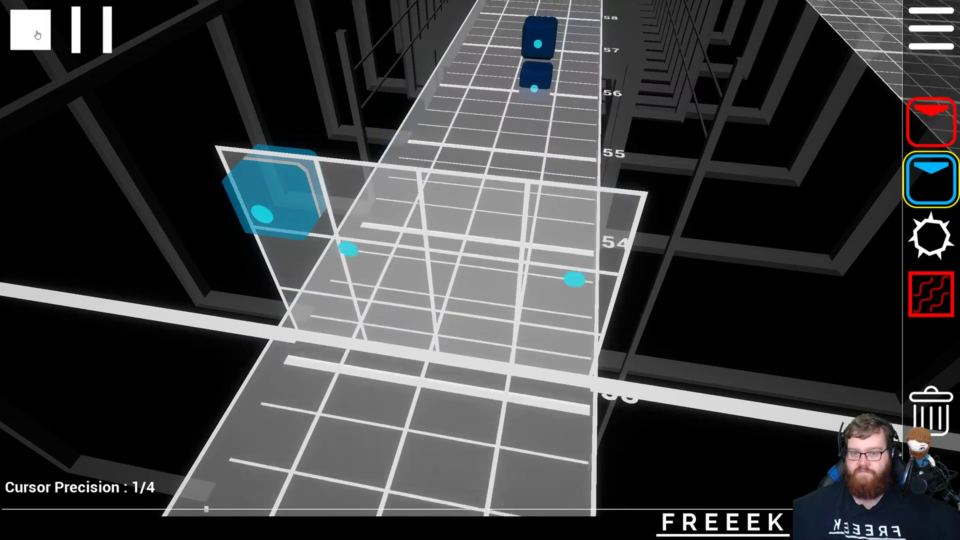
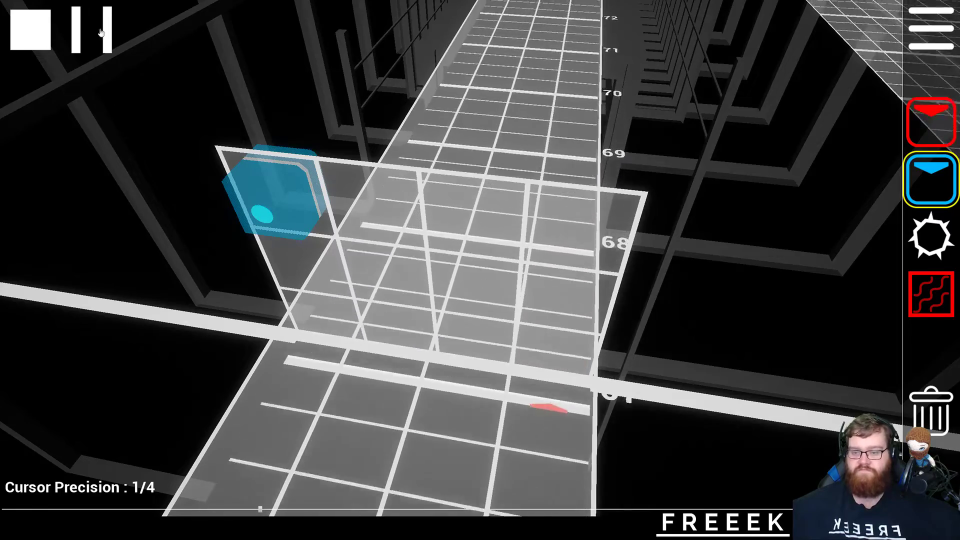
click(87, 30)
right_drag(460, 270, 458, 300)
key(5)
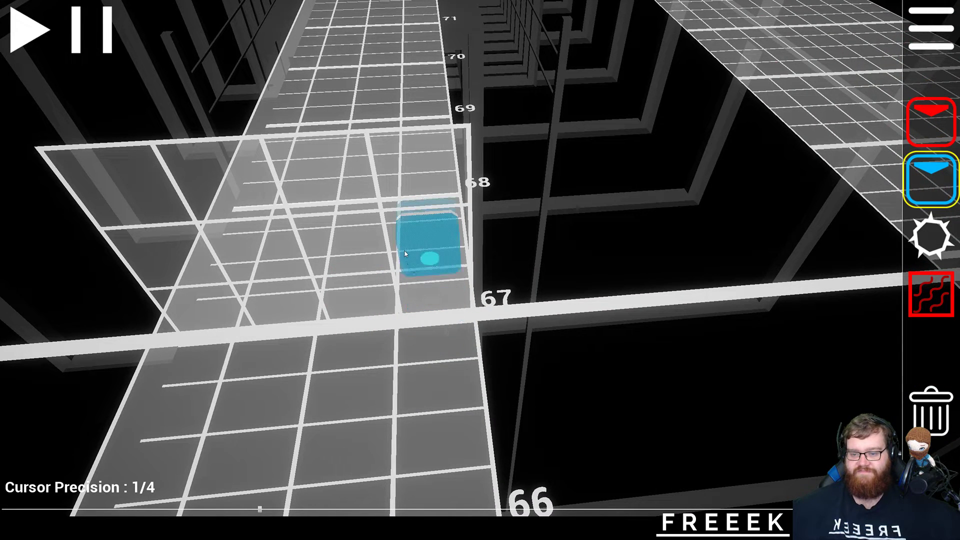
scroll(215, 255, down, 20)
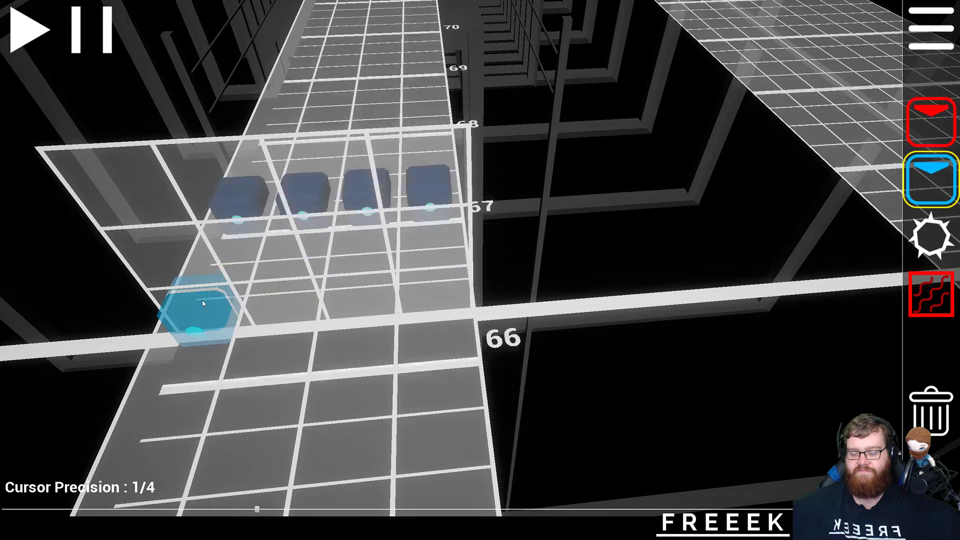
- Return to beat 0 and play the mapped notes back from the start to review them
scroll(227, 234, down, 6)
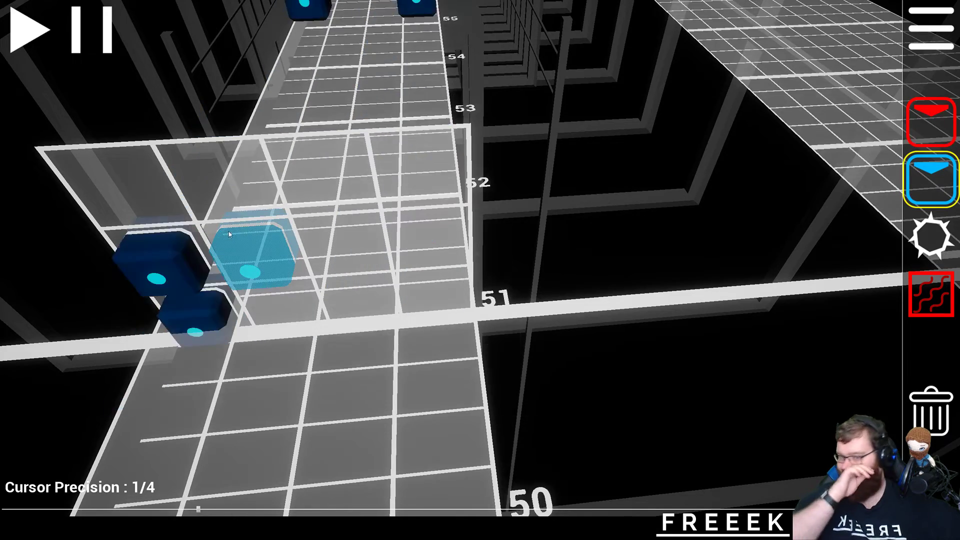
right_drag(229, 231, 466, 254)
scroll(467, 254, down, 8)
scroll(463, 253, down, 20)
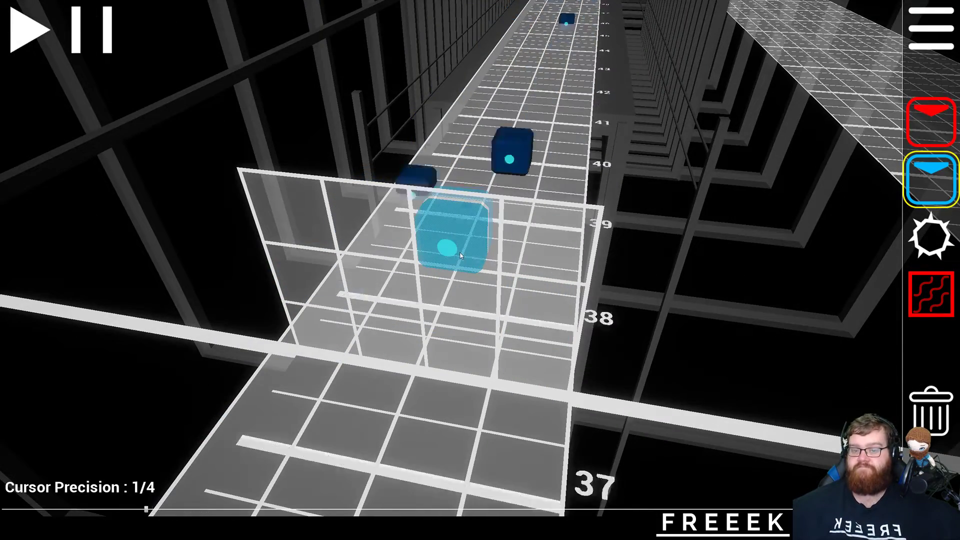
scroll(458, 251, down, 20)
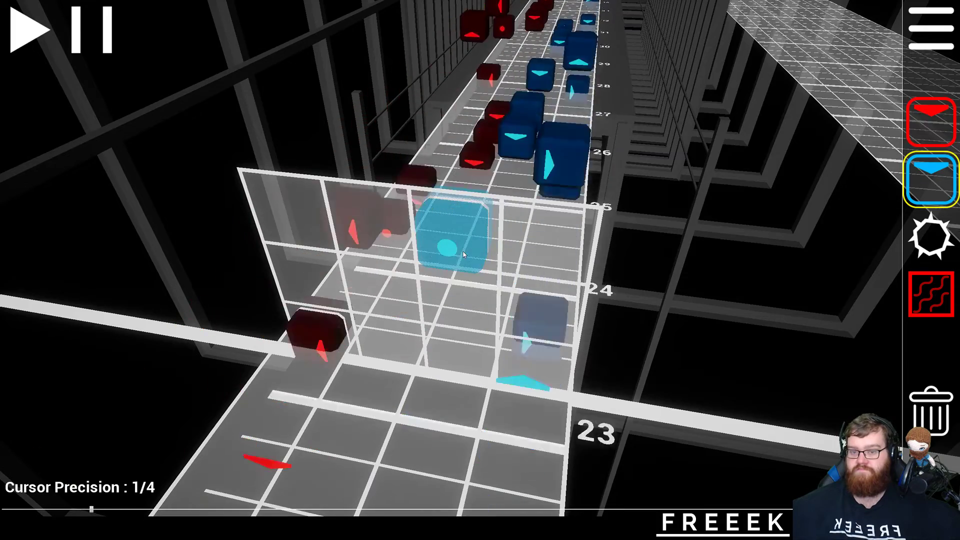
scroll(455, 247, down, 20)
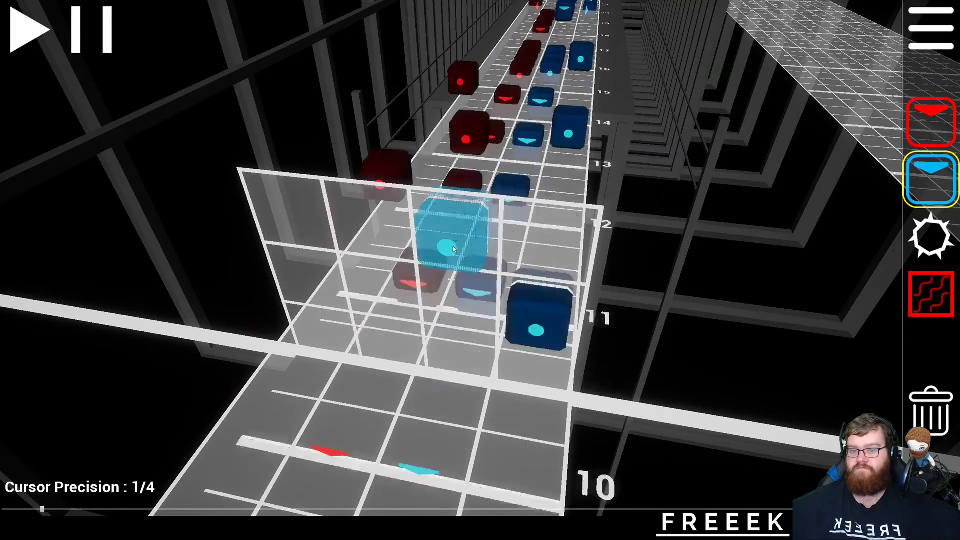
scroll(447, 246, down, 4)
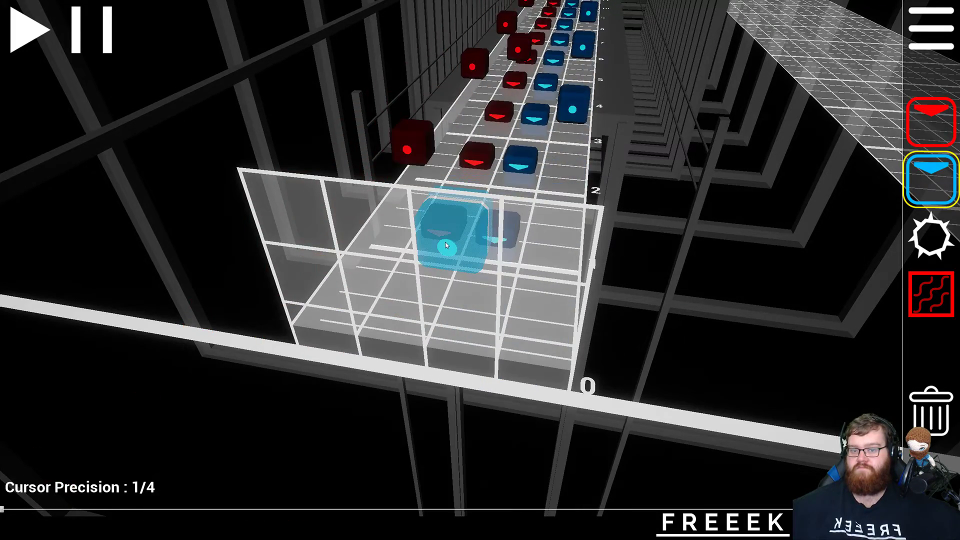
click(8, 45)
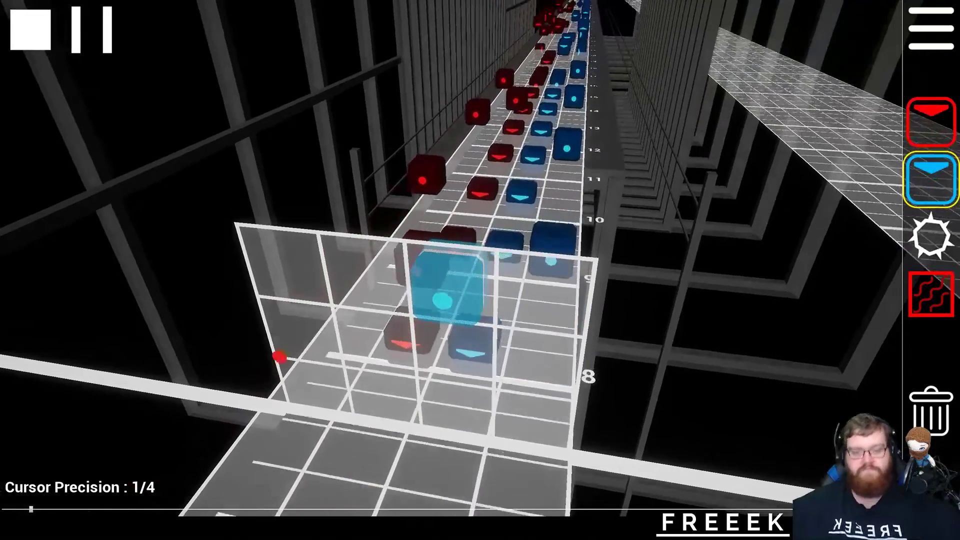
mouse_move(480, 271)
right_down()
mouse_move(465, 320)
mouse_move(510, 270)
mouse_move(463, 276)
right_up()
key(s)
key(d)
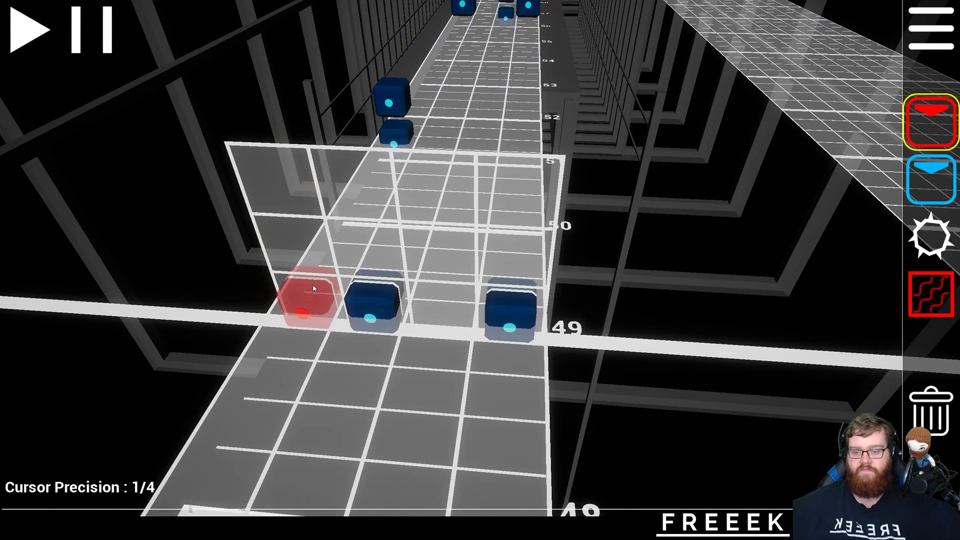
- Replay the music around beat 49, place red dot notes at beats 49.5 and 50 in the first column, bottom row, and play them back
click(47, 43)
click(47, 43)
scroll(47, 43, down, 1)
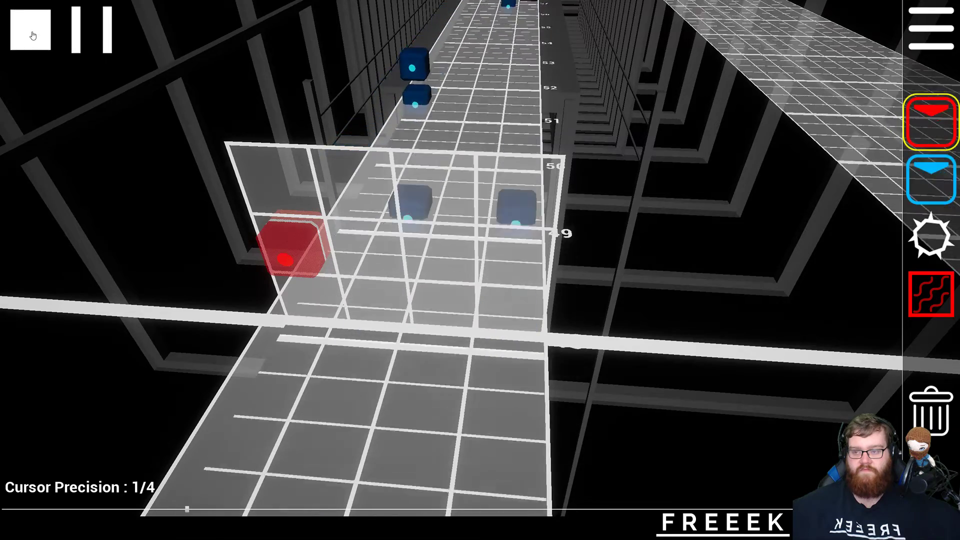
click(33, 36)
scroll(202, 174, up, 7)
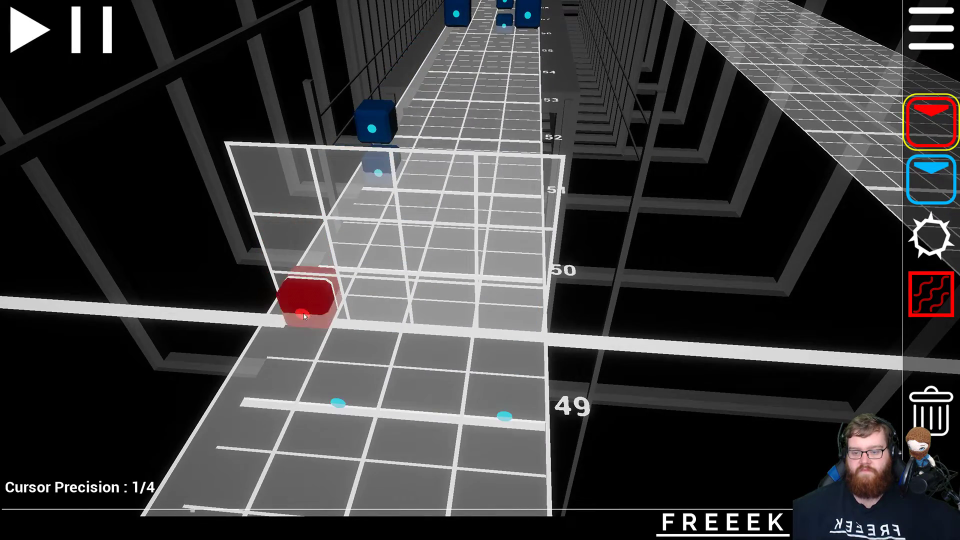
scroll(304, 317, up, 2)
click(31, 32)
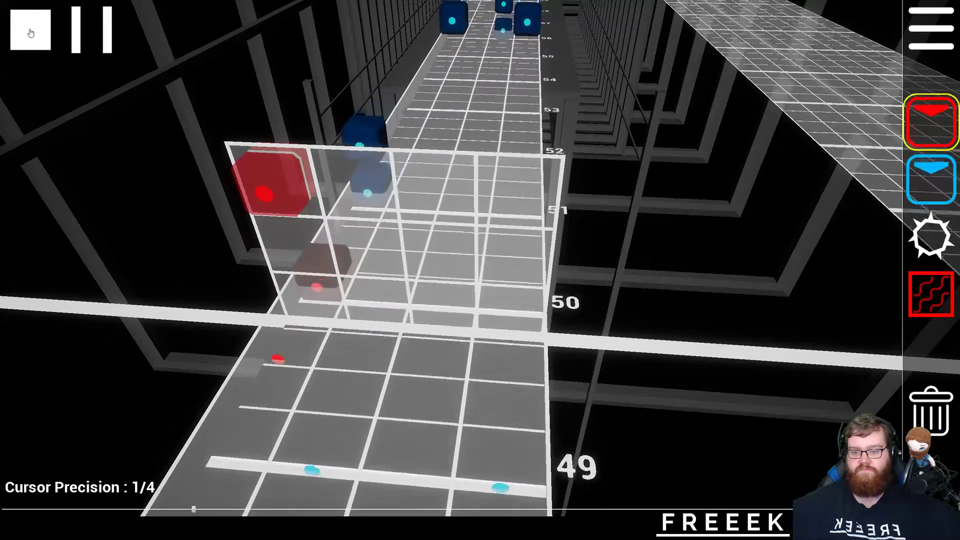
- Place red dot notes at beats 50.5 and 50.75 in the first column, bottom row, and play them back
click(31, 32)
scroll(308, 223, up, 11)
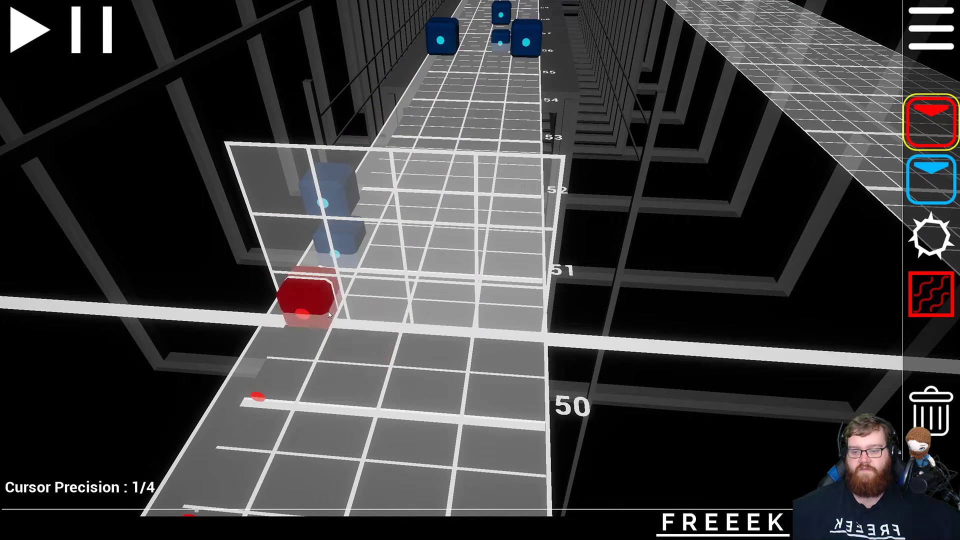
scroll(340, 285, up, 2)
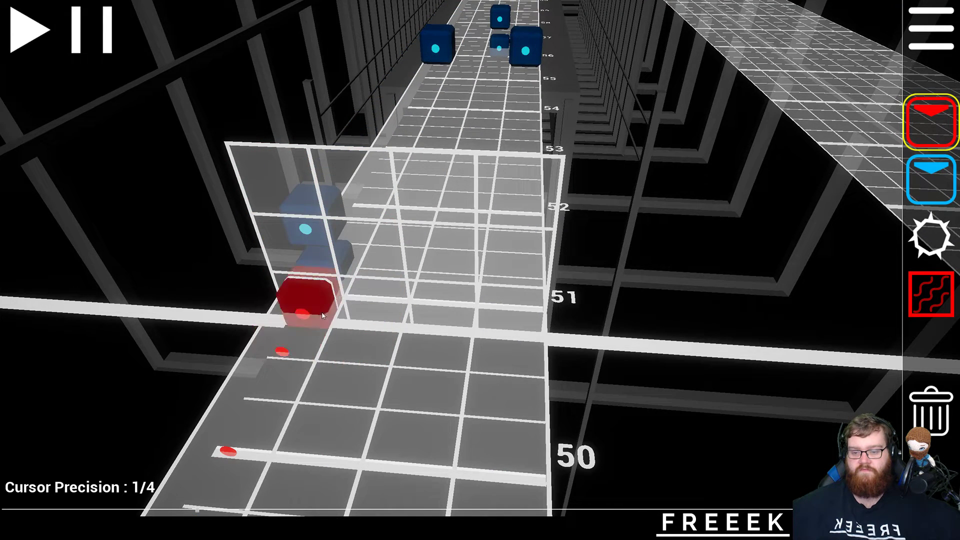
scroll(304, 255, up, 1)
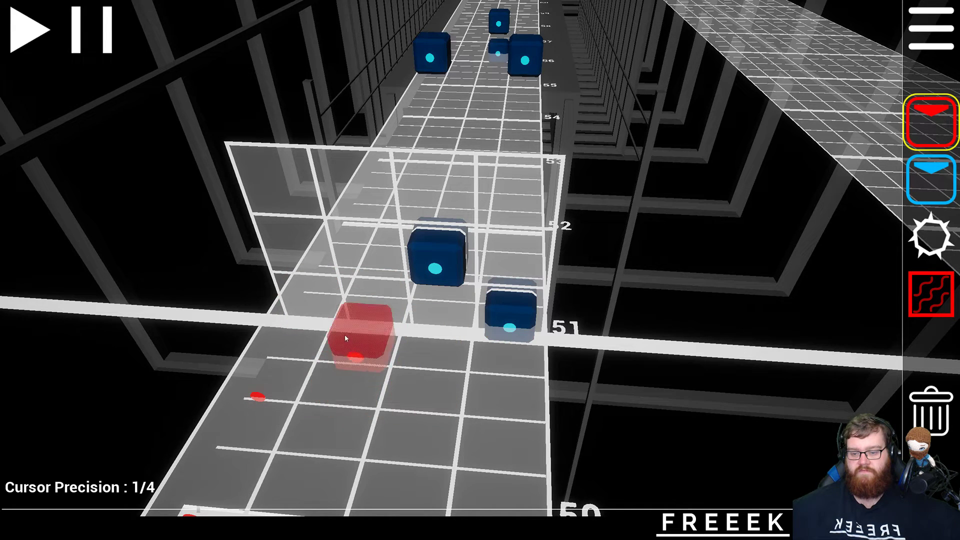
scroll(325, 335, down, 20)
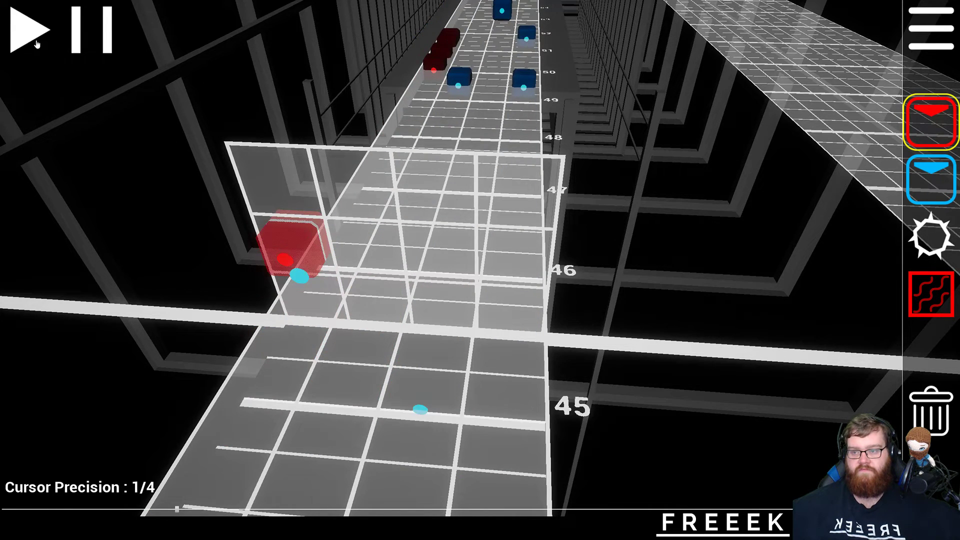
click(37, 44)
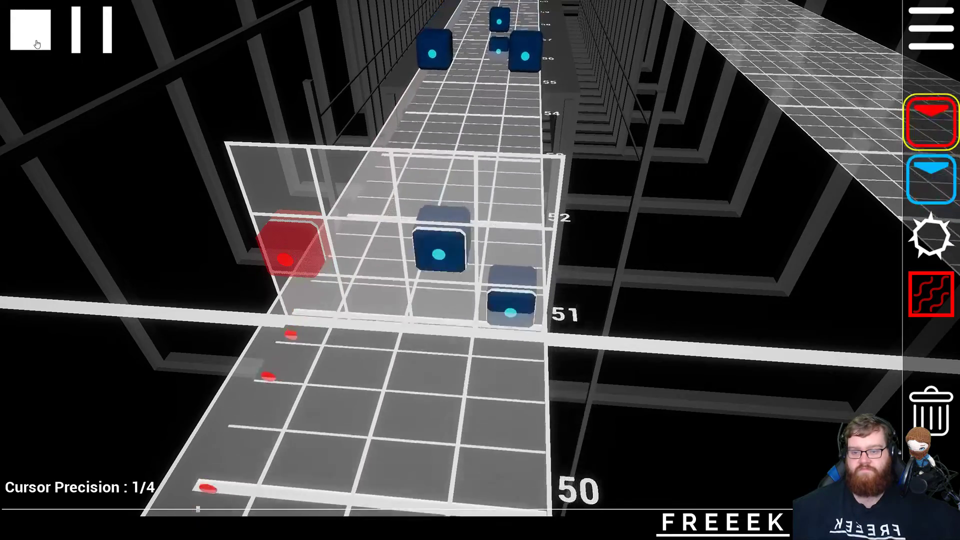
click(37, 44)
- Replay the music around beats 49 to 51, add a red dot note at beat 50.25, and delete the red note at beat 50.75
scroll(37, 44, up, 10)
click(37, 44)
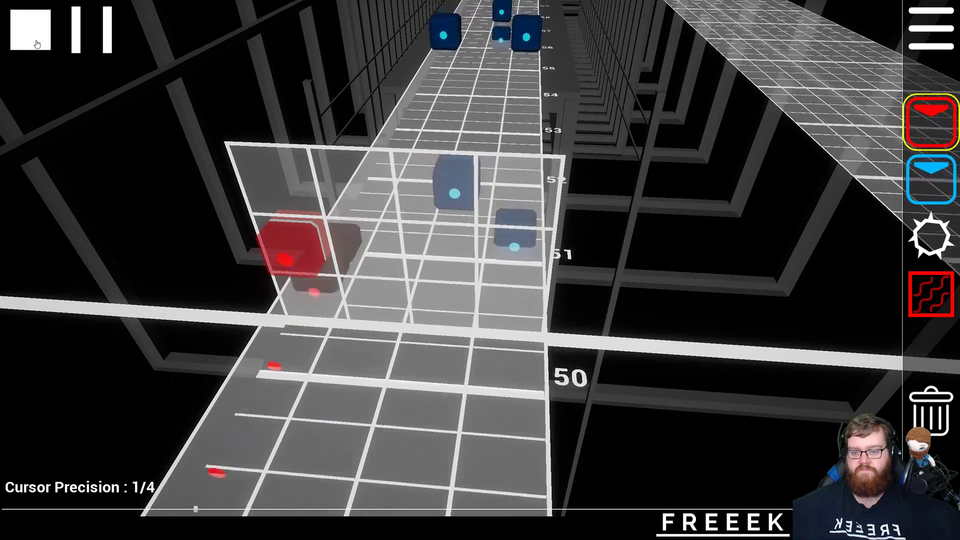
click(37, 44)
click(37, 44)
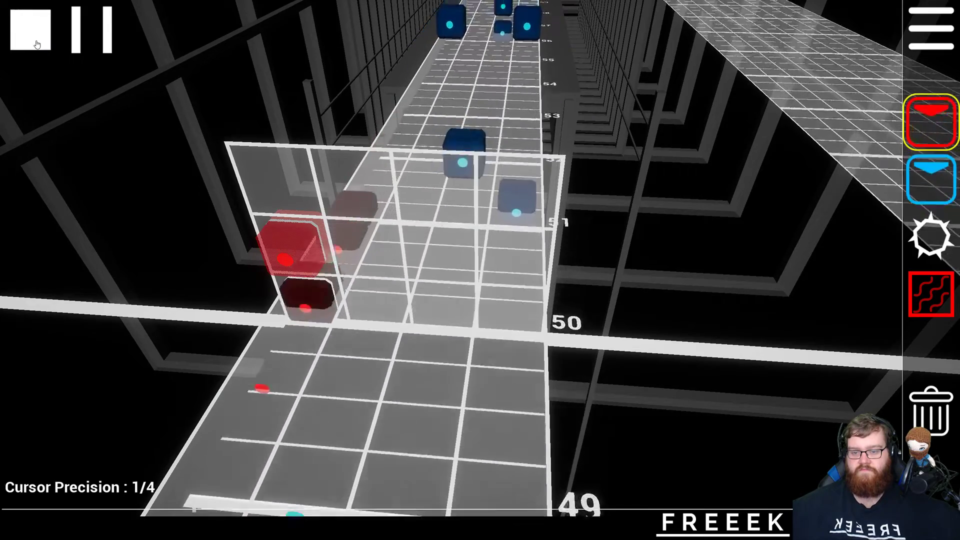
click(37, 44)
scroll(37, 44, up, 4)
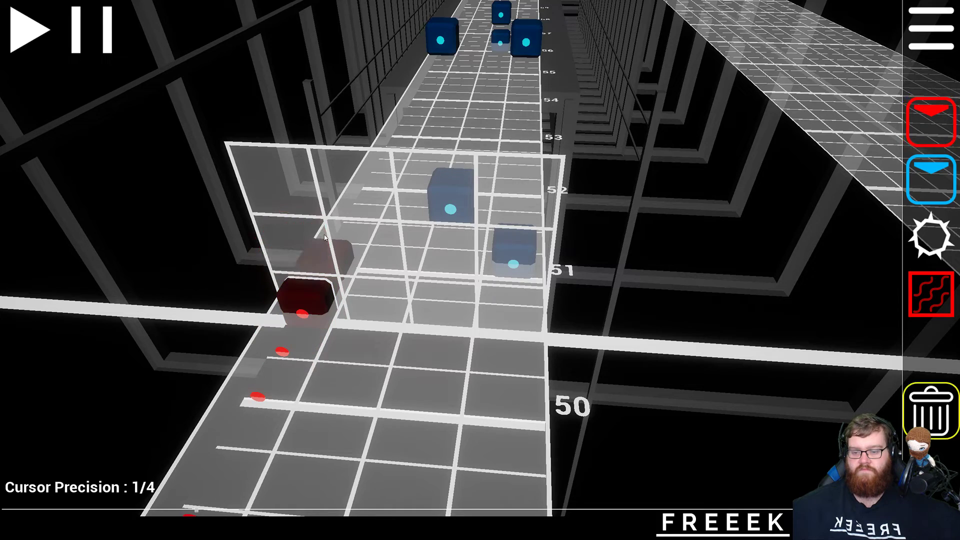
click(324, 238)
- Replay the notes between beats 48 and 51 while viewing the track from the side
scroll(322, 245, down, 7)
click(24, 35)
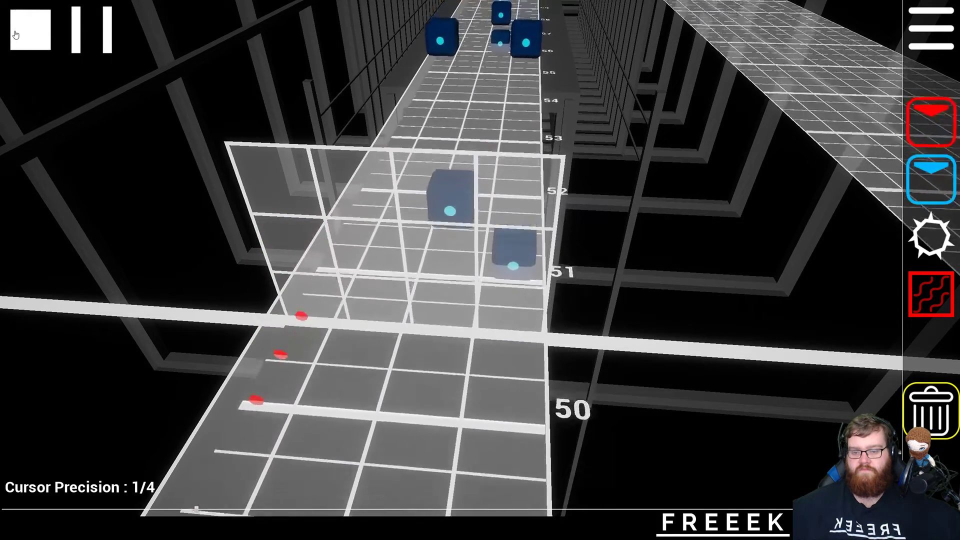
click(16, 35)
scroll(17, 34, down, 8)
click(18, 35)
right_drag(380, 247, 310, 124)
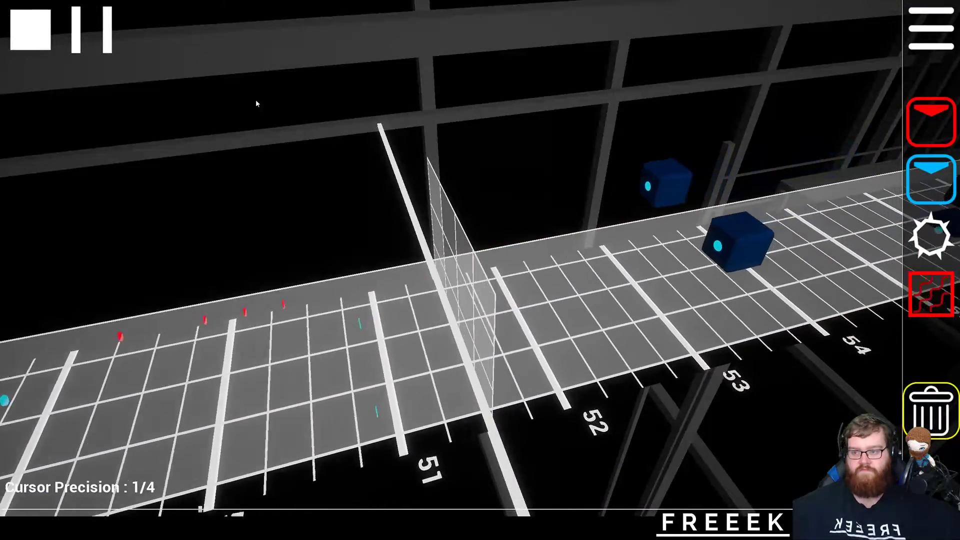
click(41, 34)
scroll(93, 70, up, 7)
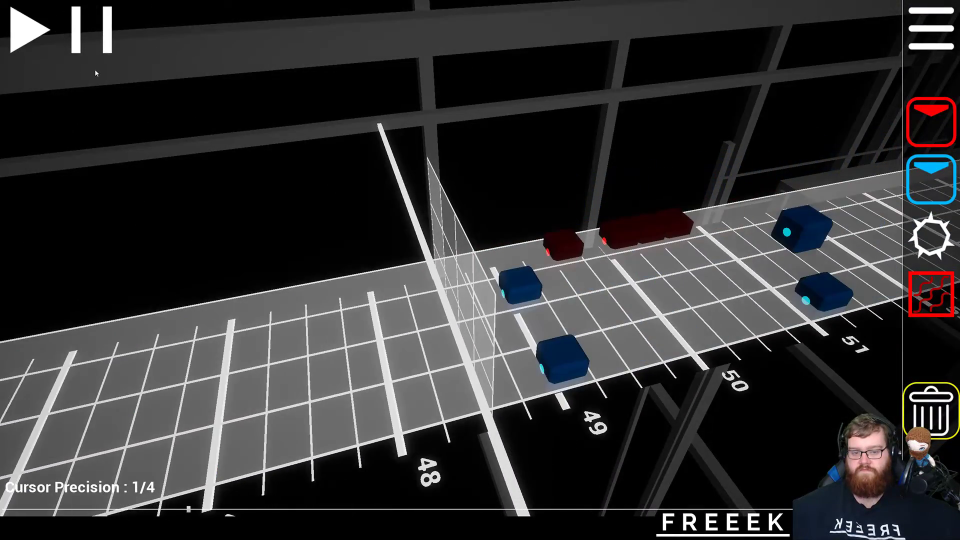
- Replace the red notes at beats 50.25 and 50.5 with red dot notes at beats 50.375 and 50.625, using 1/8 cursor precision
click(33, 37)
click(31, 35)
scroll(432, 259, up, 4)
scroll(450, 259, up, 2)
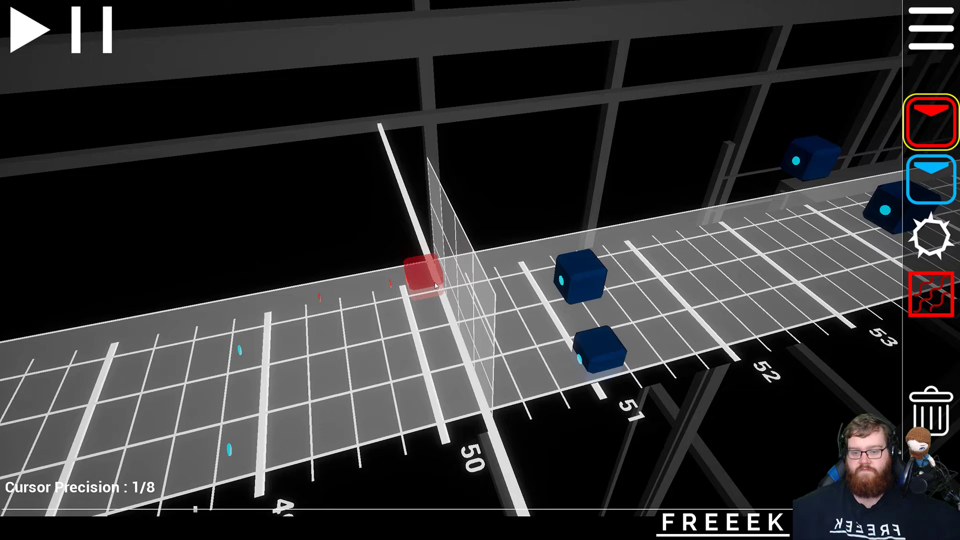
scroll(436, 286, up, 1)
scroll(436, 286, up, 2)
- Replay the section from about beat 48 and replace the red note at beat 50.625 with one at beat 50.75
scroll(436, 286, down, 5)
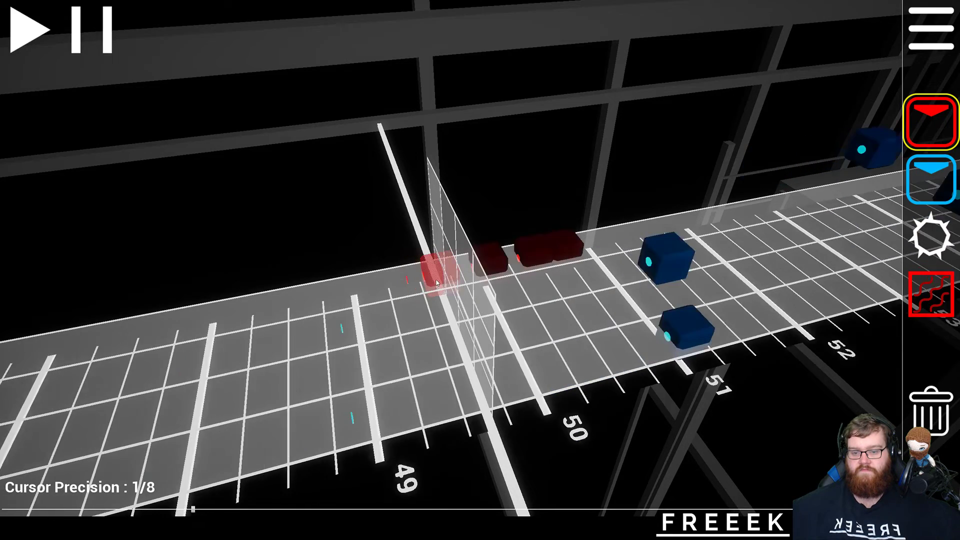
click(14, 30)
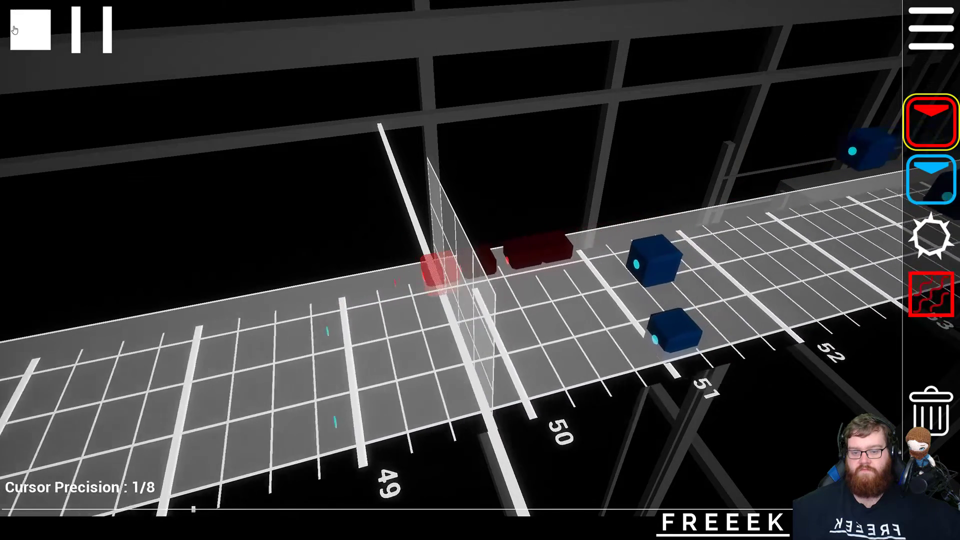
click(15, 30)
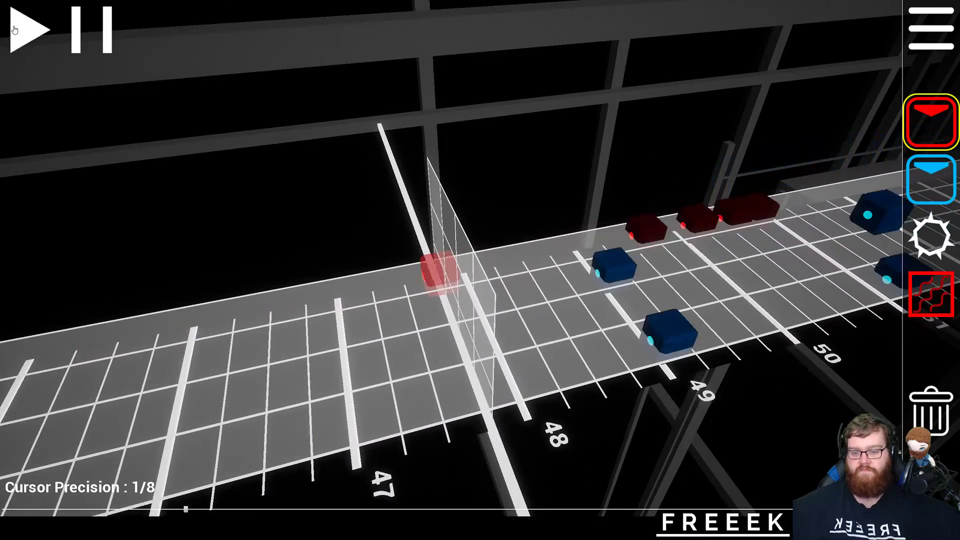
click(14, 30)
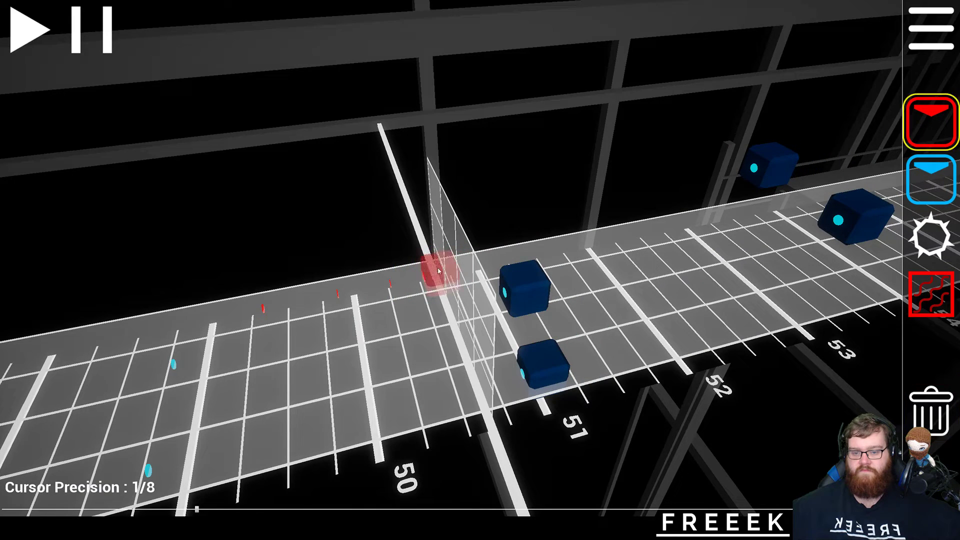
scroll(436, 276, down, 5)
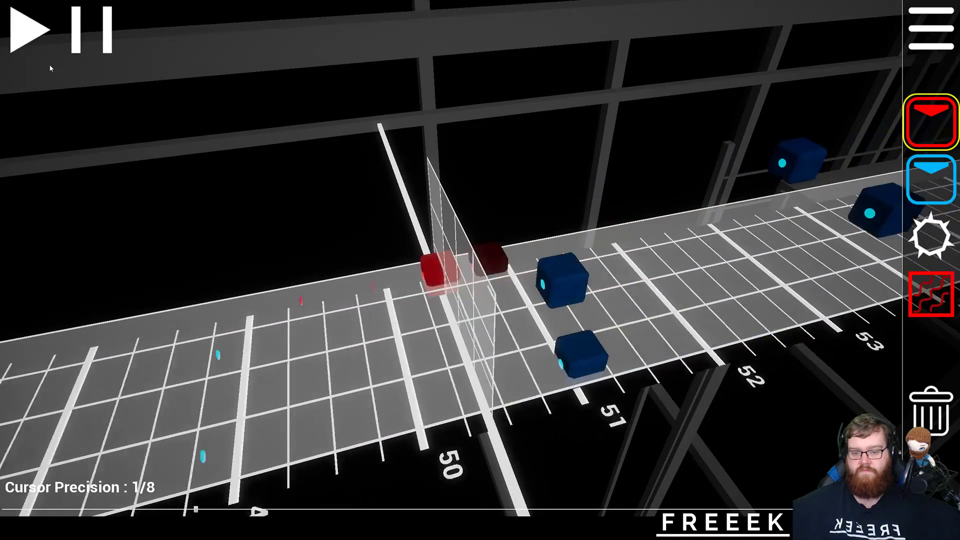
- Replay the red notes and repeat their rhythm with red dot notes at beats 51.5, 52, 52.375 and 52.75 in the first column, bottom row
click(26, 50)
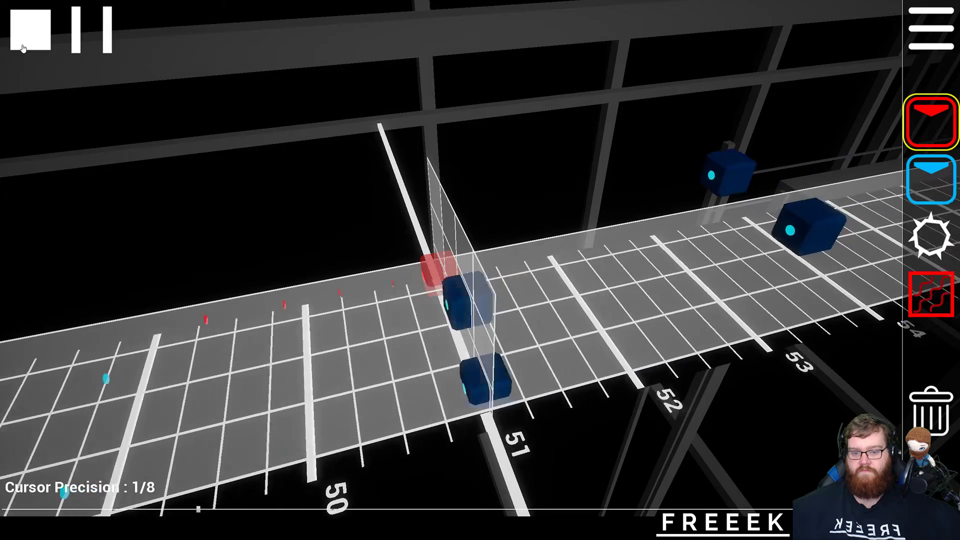
click(23, 48)
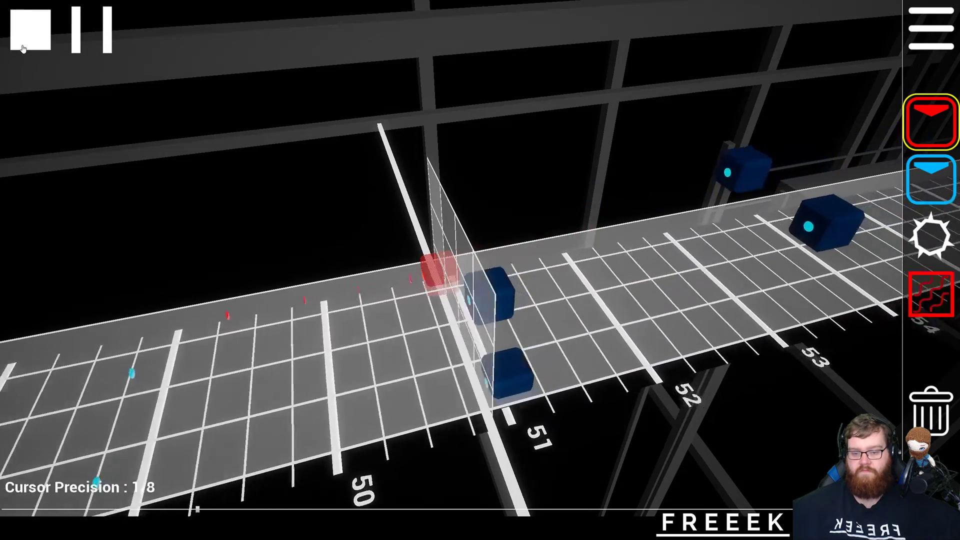
click(22, 48)
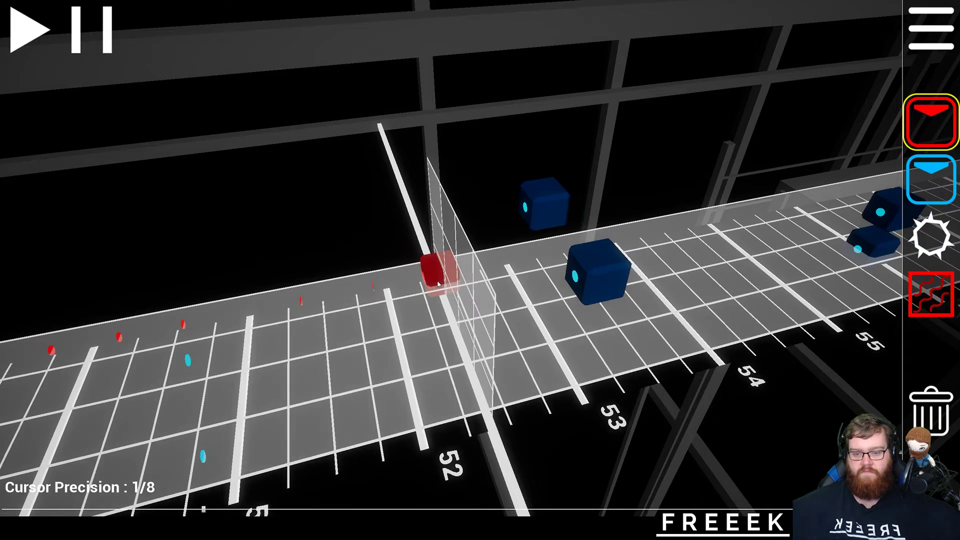
scroll(436, 279, up, 16)
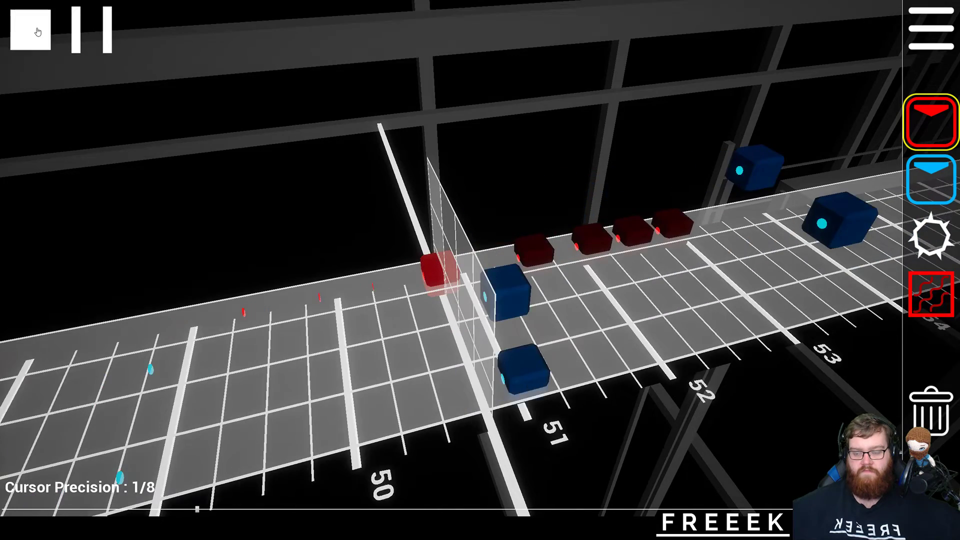
- Replay the music around beats 50 to 52 and place a red dot note at beat 53 in the first column, bottom row
click(38, 31)
click(40, 34)
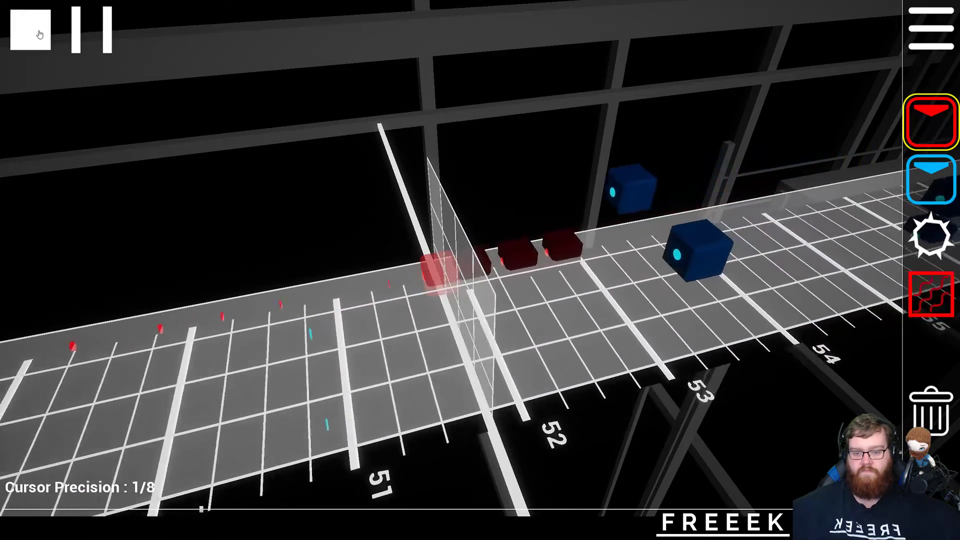
click(40, 34)
scroll(565, 294, up, 19)
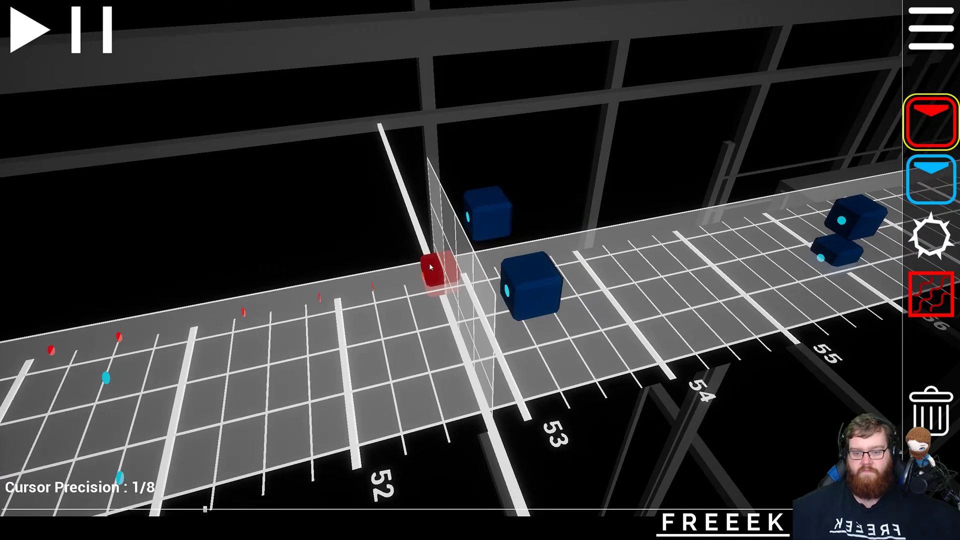
scroll(431, 267, up, 2)
scroll(435, 267, down, 20)
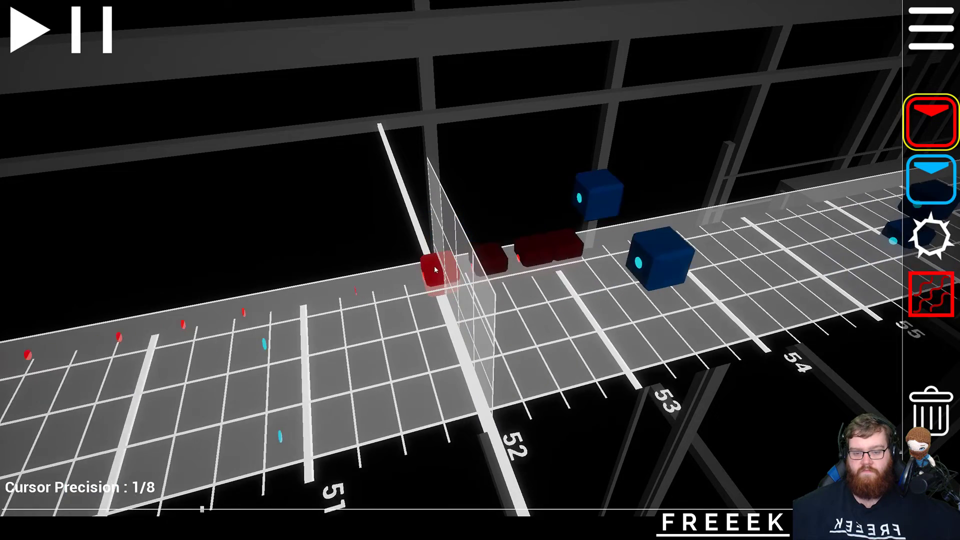
- Play the music from beat 52 past beat 54 and place red dot notes at beats 53.5, 54, 54.375 and 54.75 in the first column, bottom row
click(30, 30)
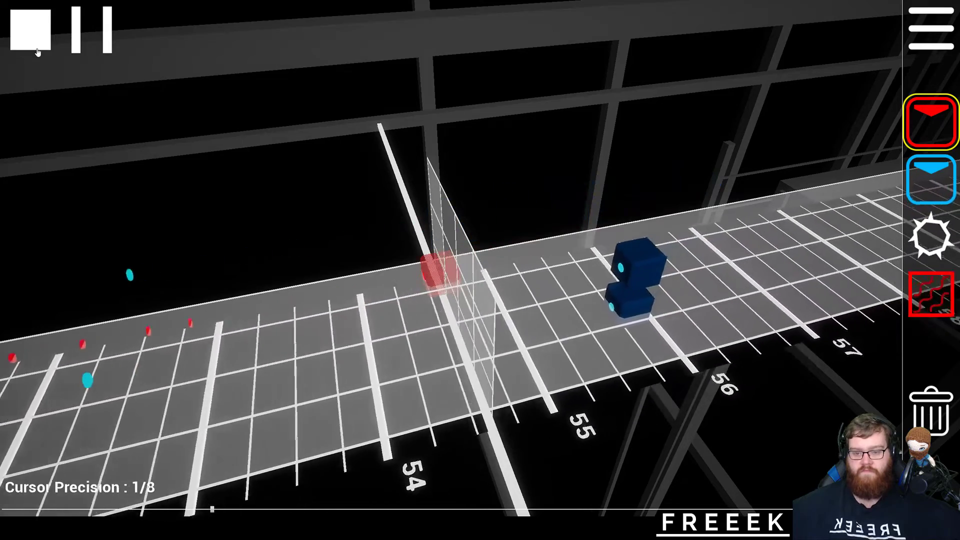
click(38, 48)
scroll(40, 56, up, 12)
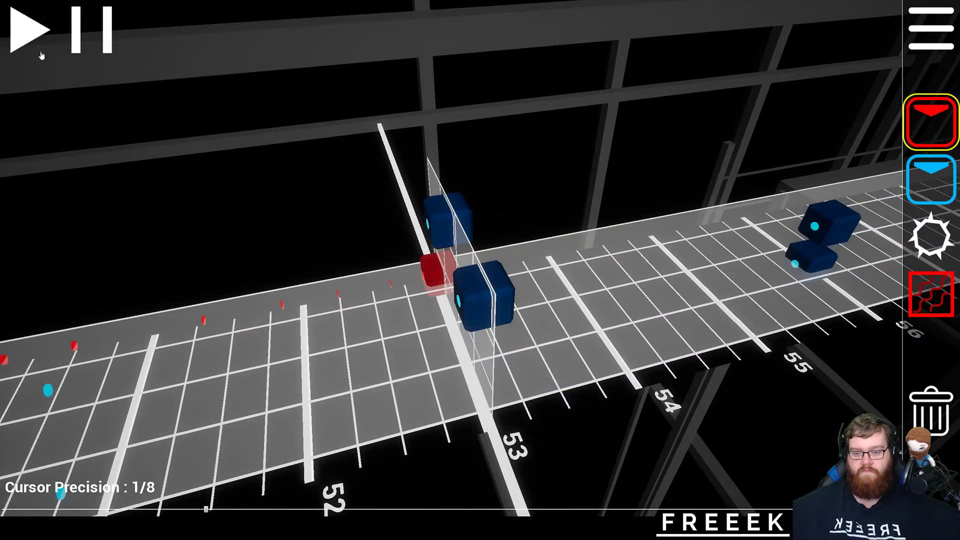
right_drag(484, 325, 448, 266)
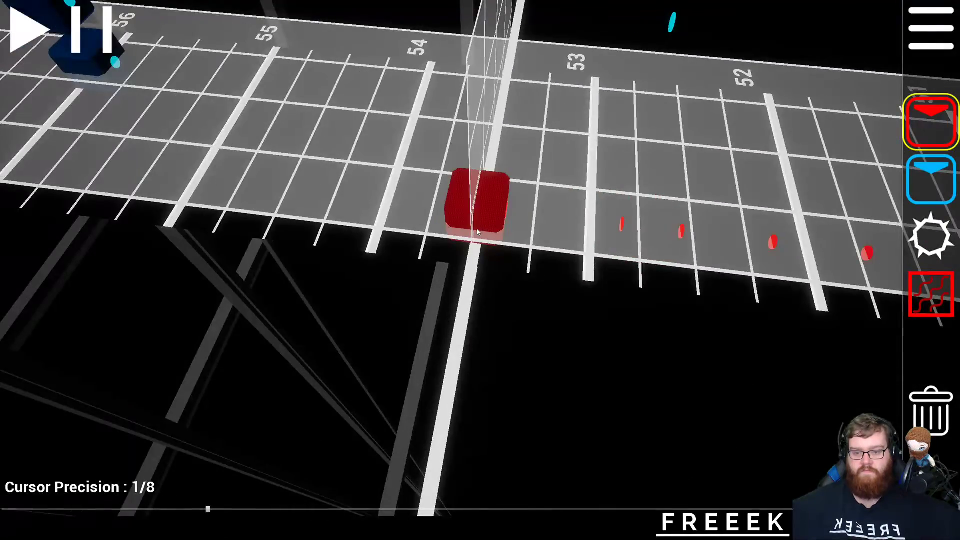
scroll(476, 229, up, 7)
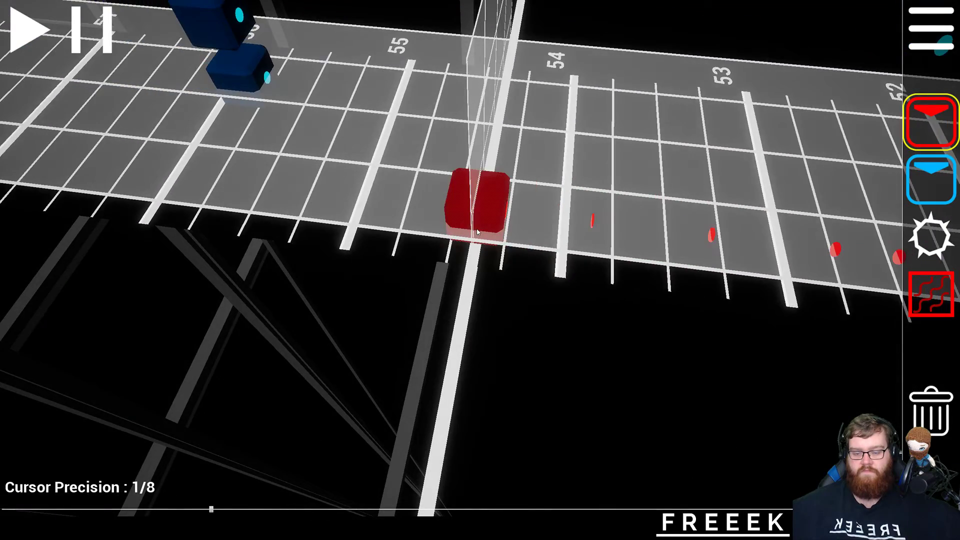
scroll(476, 229, up, 3)
- Replay the music from about beat 53 and place a red dot note at beat 55 in the first column, bottom row
scroll(477, 232, down, 18)
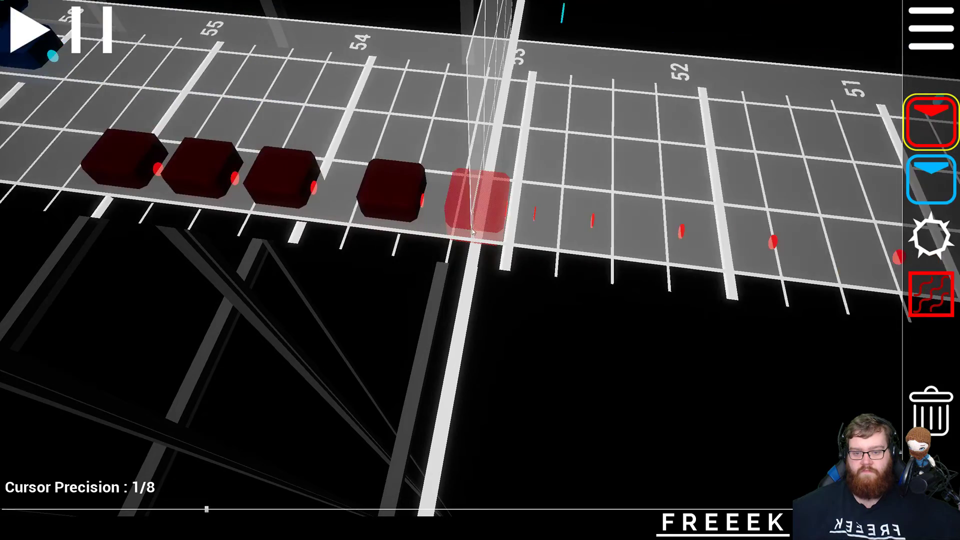
click(29, 40)
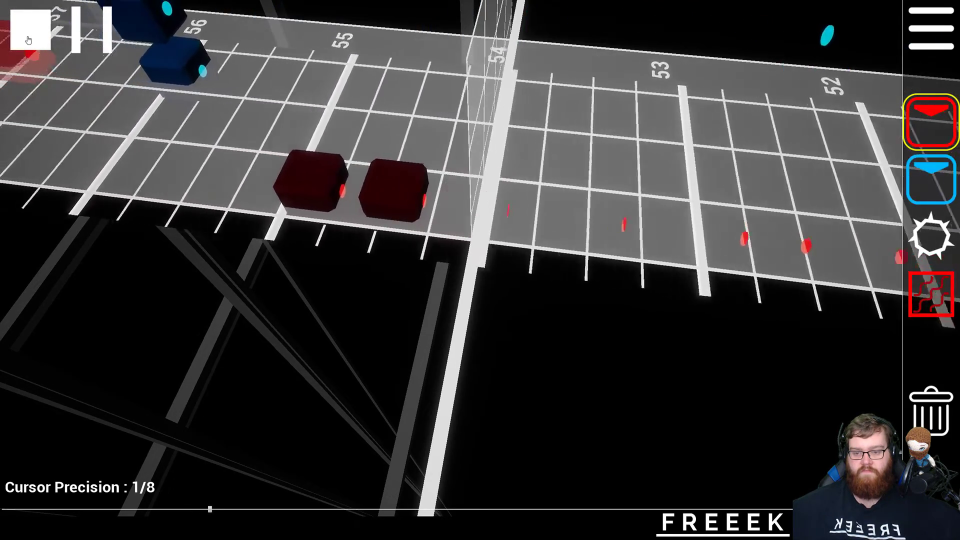
click(29, 40)
scroll(63, 119, up, 20)
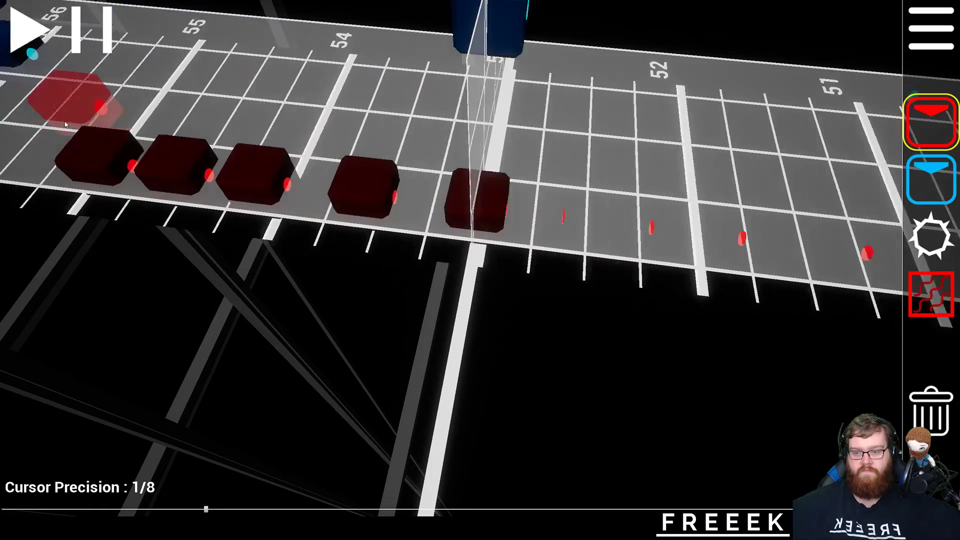
scroll(66, 133, up, 2)
key(d)
right_drag(110, 145, 10, 150)
key(w)
right_drag(481, 260, 320, 210)
key(s)
key(d)
key(d)
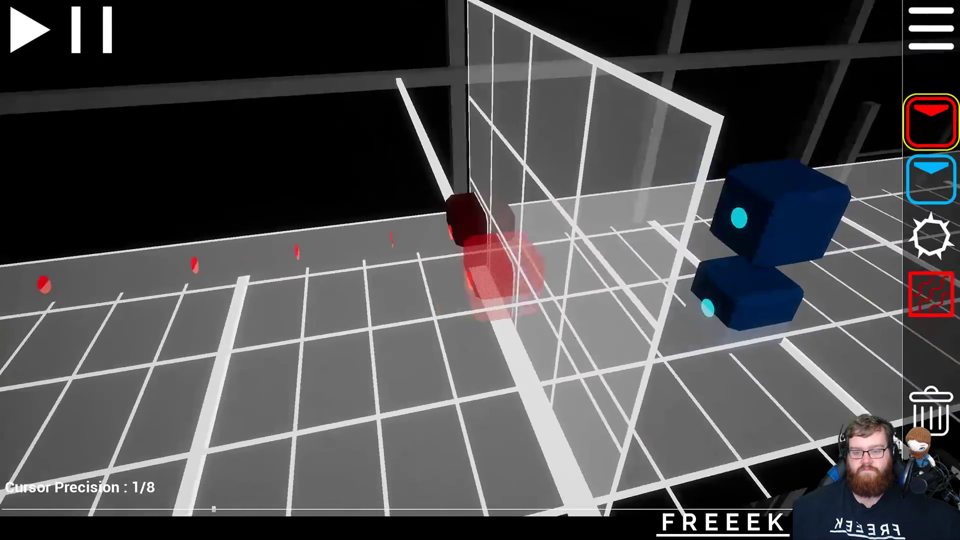
- Play the mapped notes from about beat 51 past beat 55 and move the cursor to beat 55.75
scroll(481, 261, down, 20)
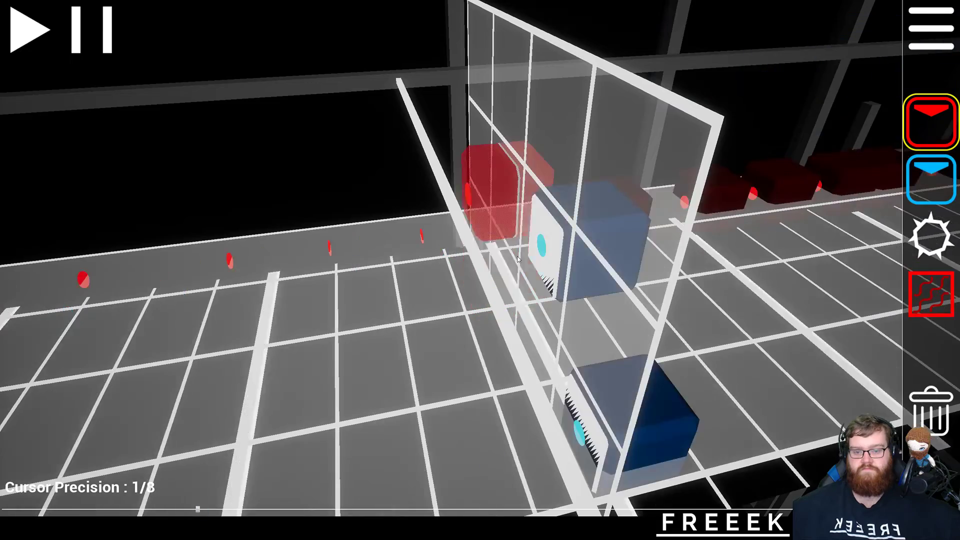
key(space)
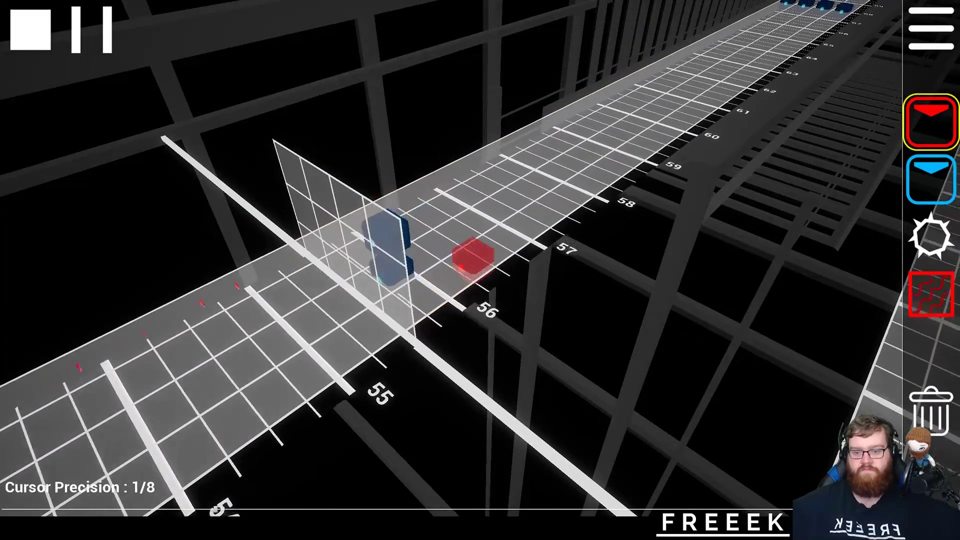
click(71, 29)
scroll(69, 29, up, 14)
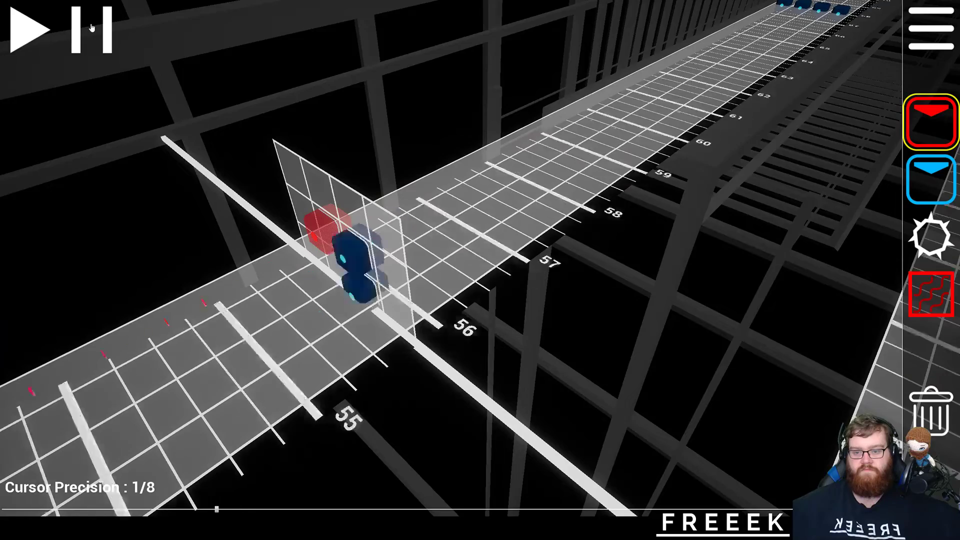
- Play the music from about beat 53 past beat 57 and place red dot notes at beats 55.5 and 56 in the first column, bottom row
click(26, 32)
click(26, 31)
click(26, 32)
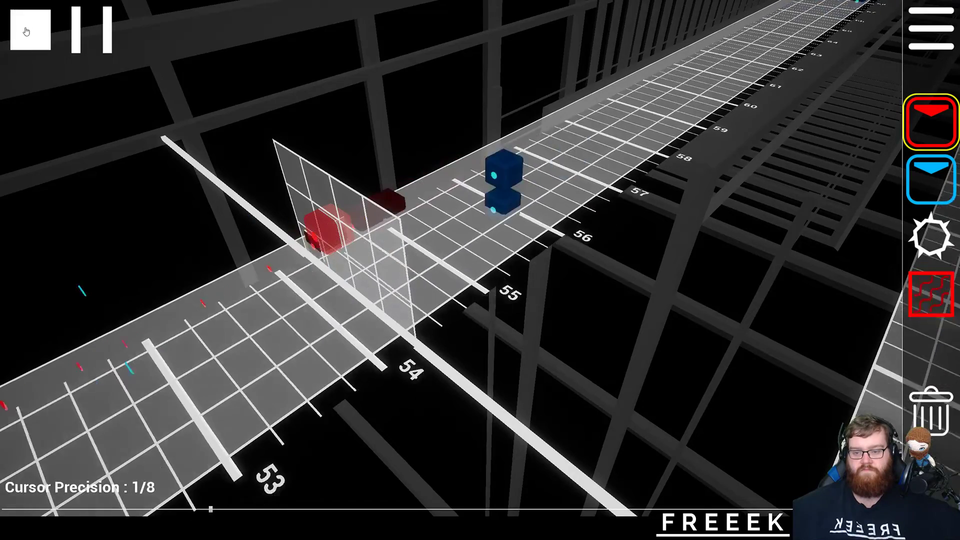
click(26, 31)
click(26, 31)
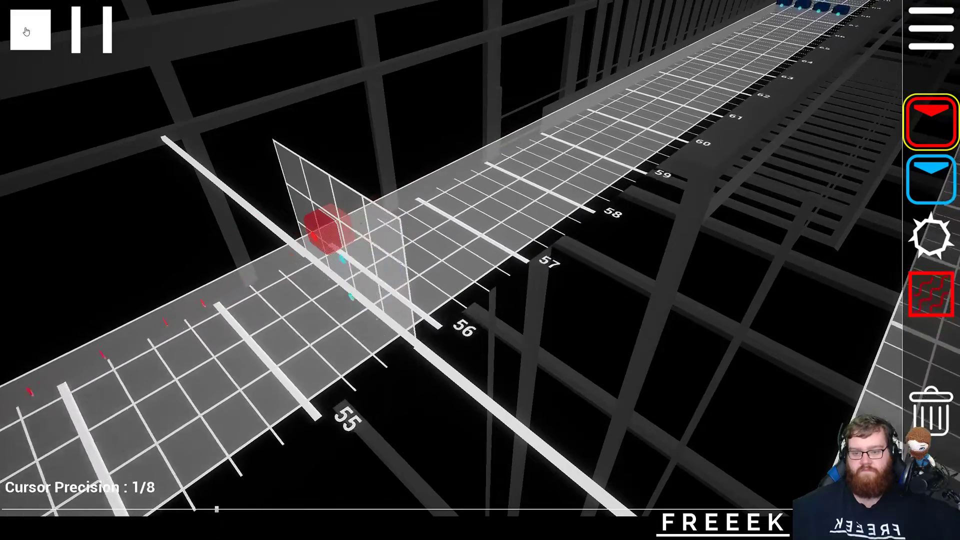
scroll(306, 284, down, 16)
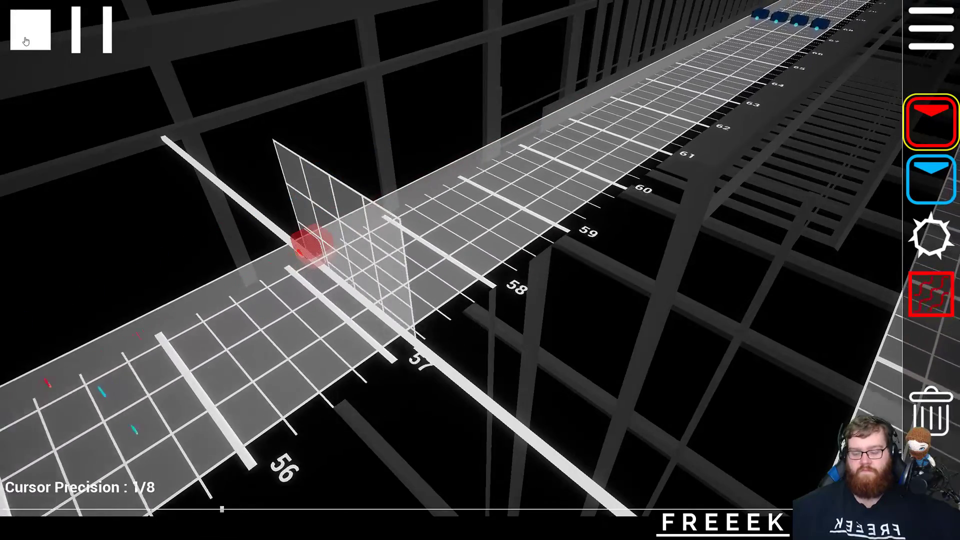
click(26, 41)
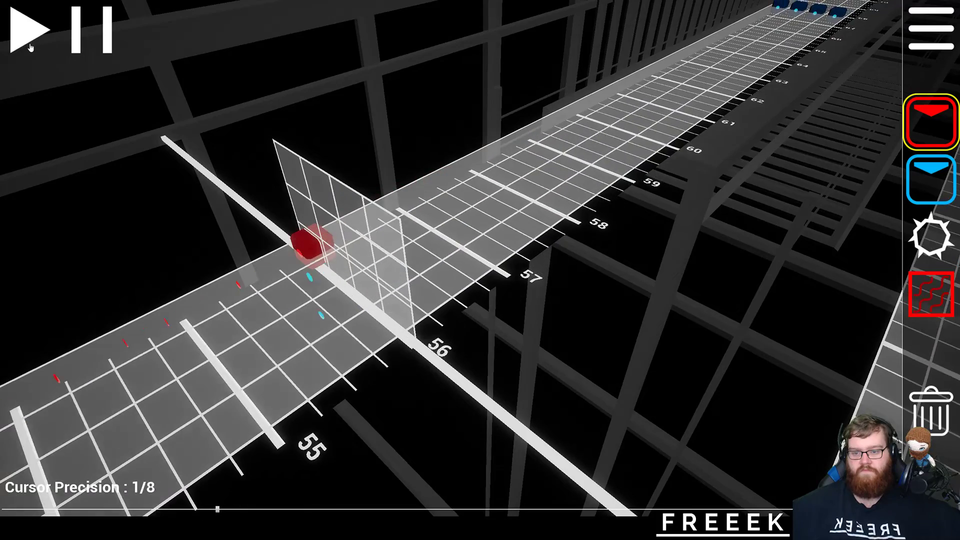
- Try red dot notes at beats 56.375 and 56.625 in the first column, bottom row, and play the section
scroll(30, 48, up, 3)
key(a)
right_drag(32, 52, 427, 229)
key(a)
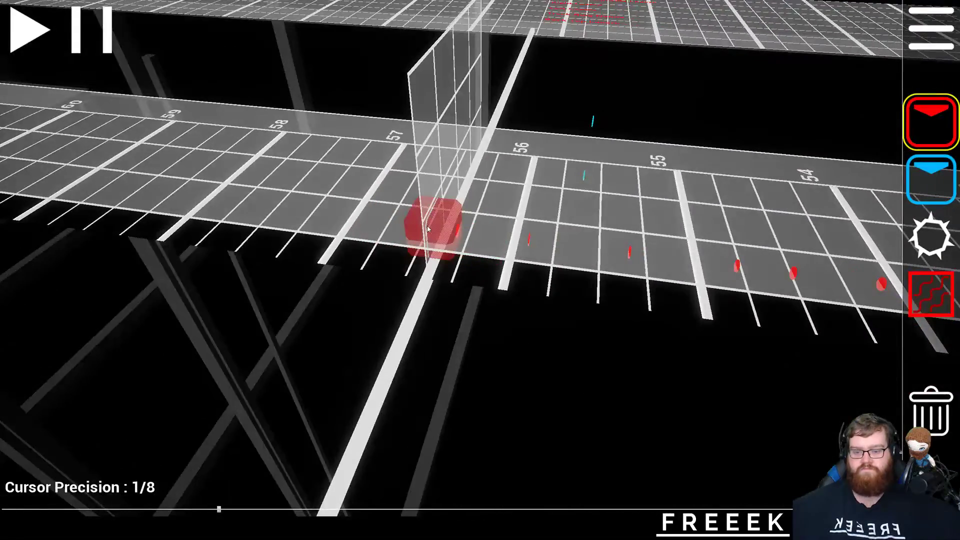
scroll(428, 229, up, 1)
scroll(428, 229, up, 1)
click(428, 229)
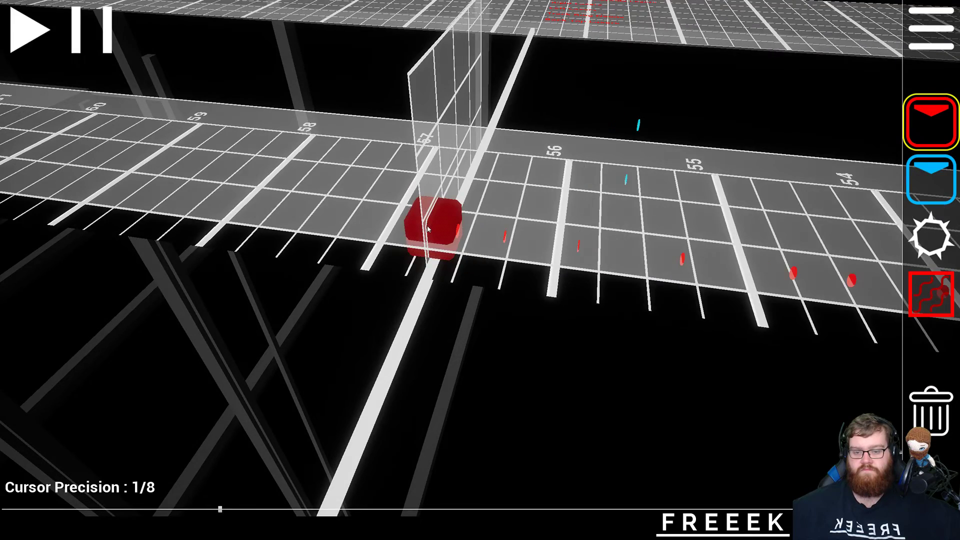
scroll(427, 229, down, 14)
click(30, 29)
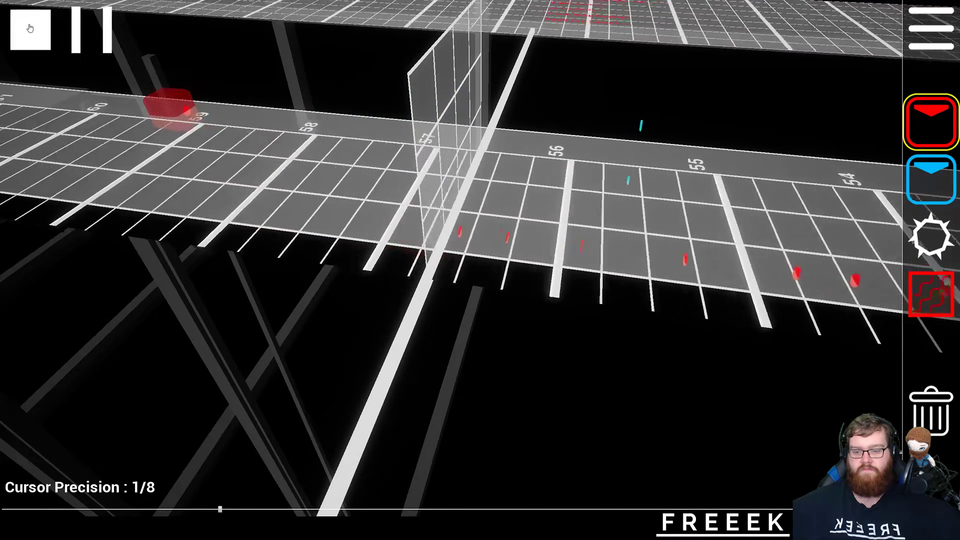
click(30, 28)
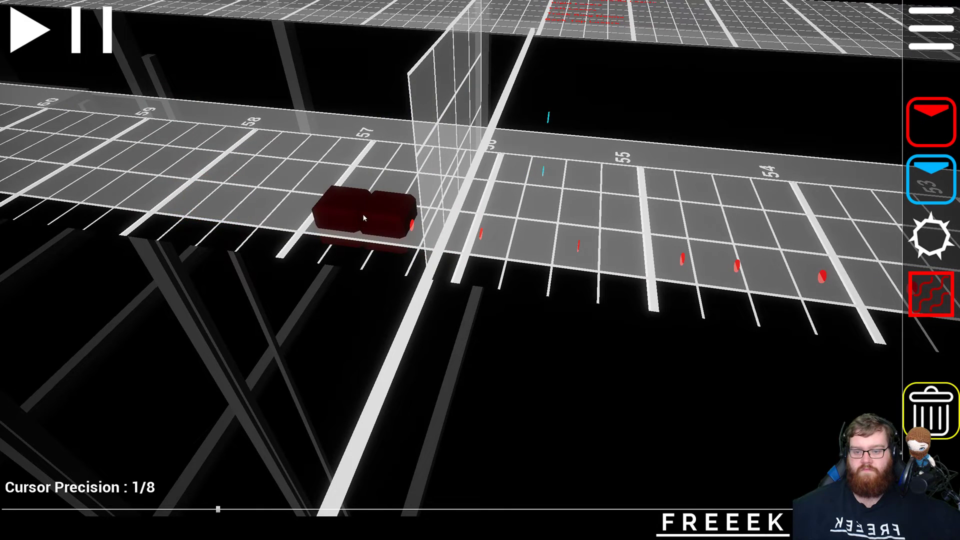
- Delete and re-place the red dot notes at beats 56.375 and 56.625, and replay the section
scroll(350, 219, up, 1)
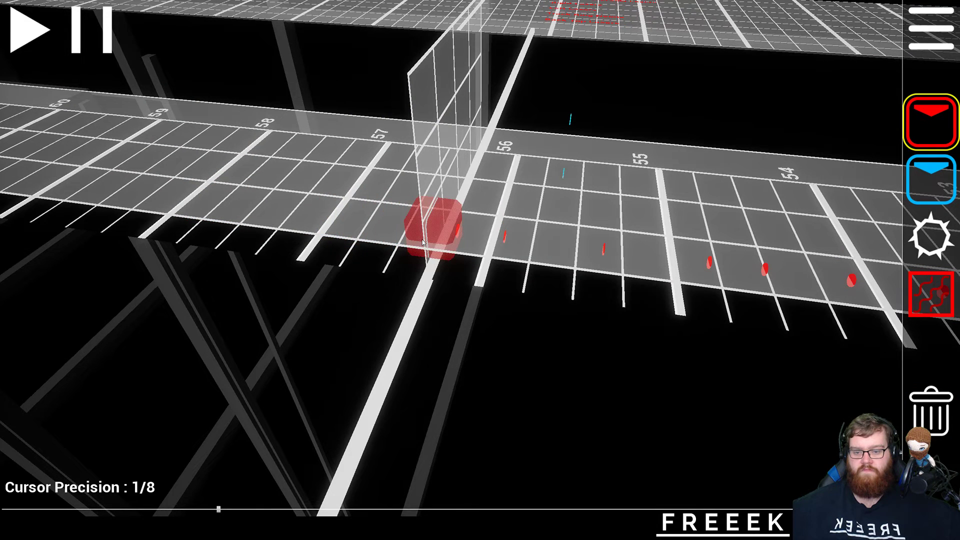
scroll(423, 243, up, 1)
scroll(423, 242, up, 1)
scroll(423, 242, down, 1)
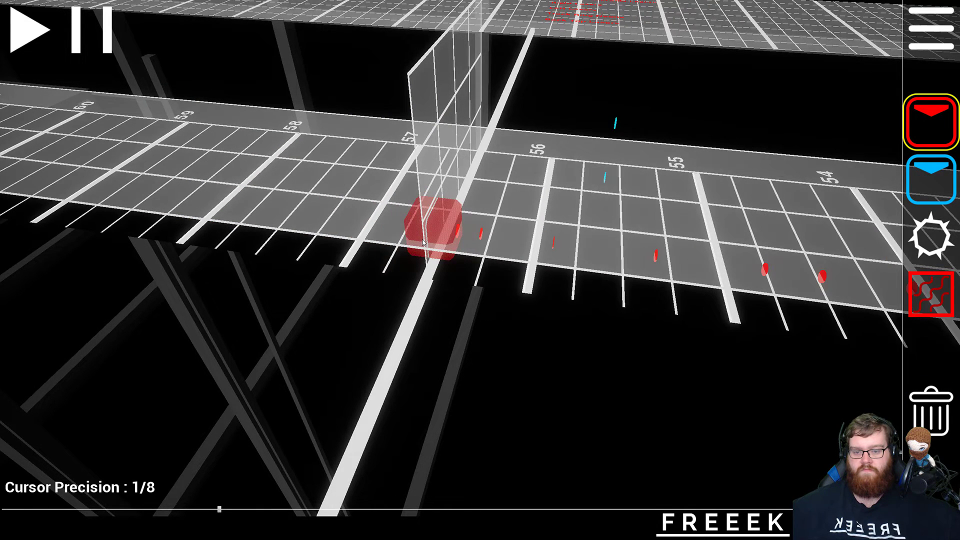
scroll(422, 243, down, 8)
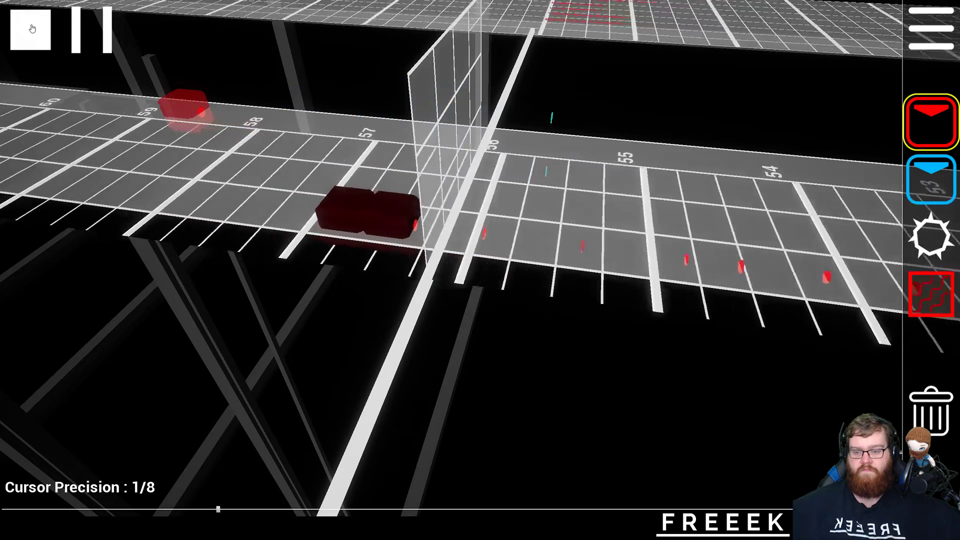
click(32, 29)
click(32, 28)
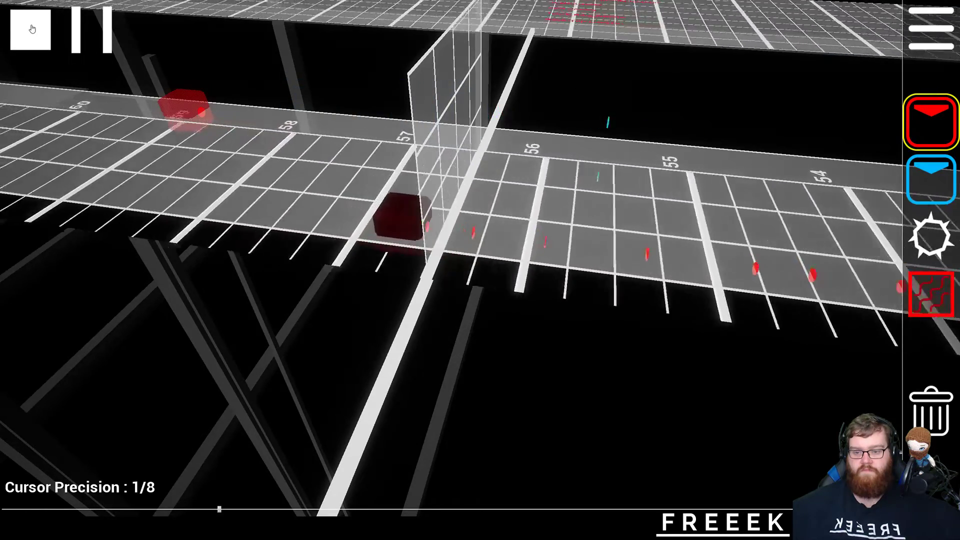
click(32, 29)
- Delete the red dot notes at beats 56.375 and 56.625 and try one at beat 56.125 instead
key(5)
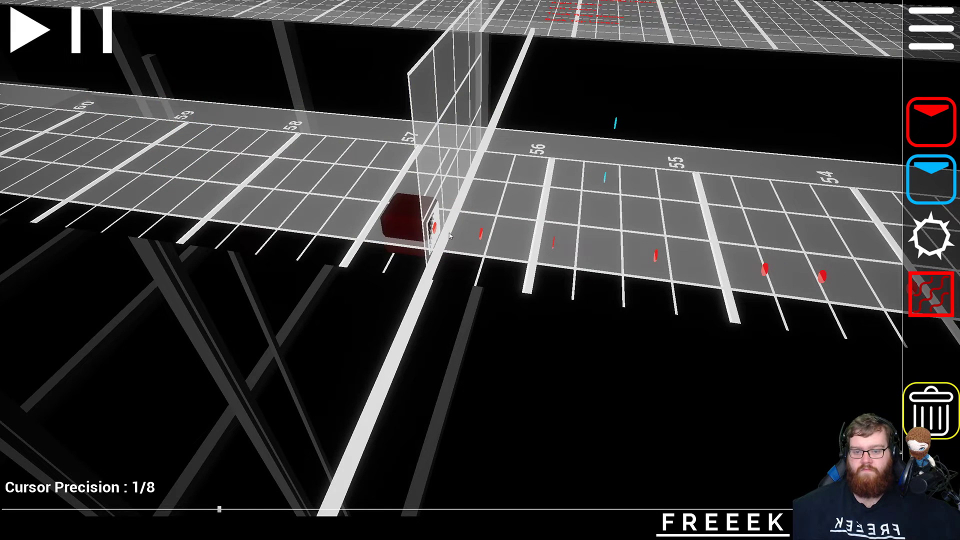
scroll(423, 229, down, 4)
scroll(433, 233, up, 2)
key(1)
scroll(444, 238, down, 1)
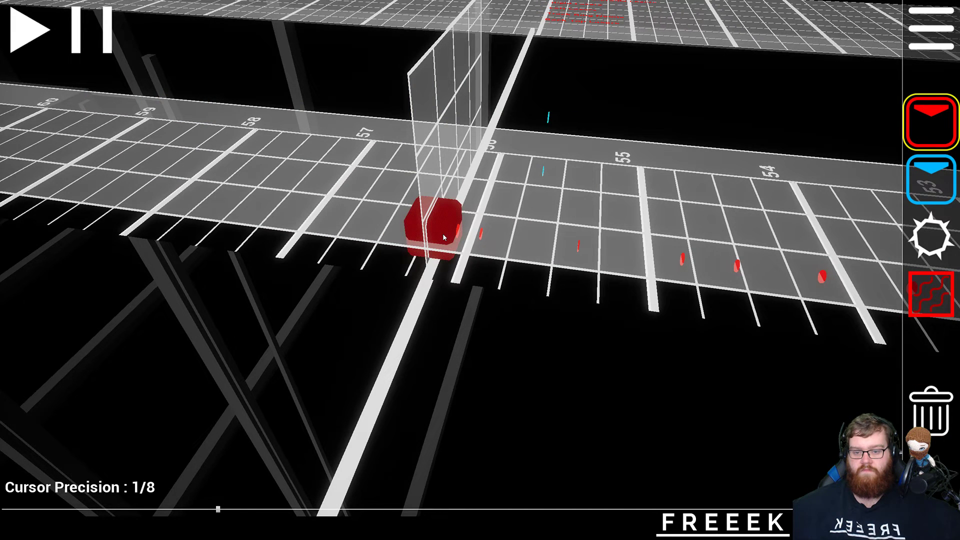
key(1)
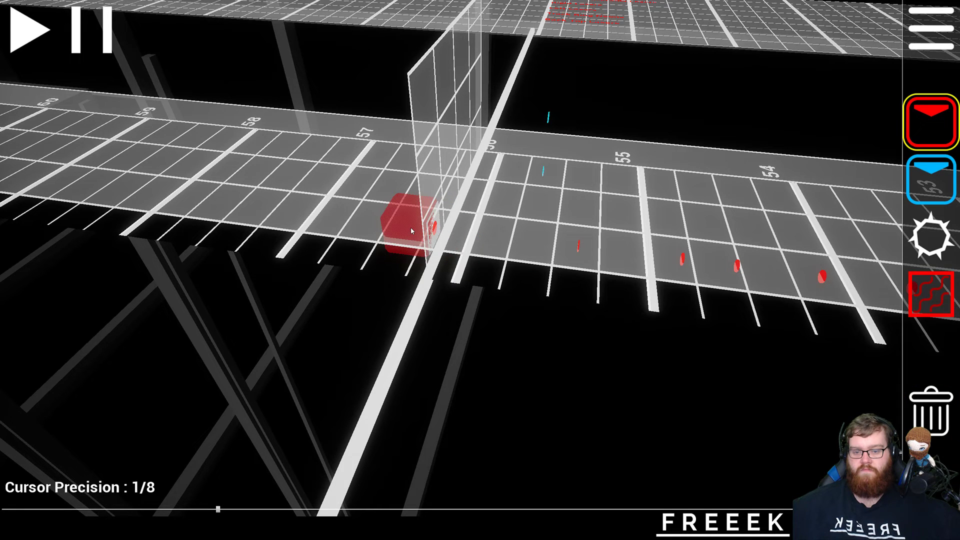
- Place red dot notes at beats 56, 56.25 and 56.5 in the first column, bottom row, and replay them
scroll(443, 241, down, 1)
scroll(438, 237, up, 4)
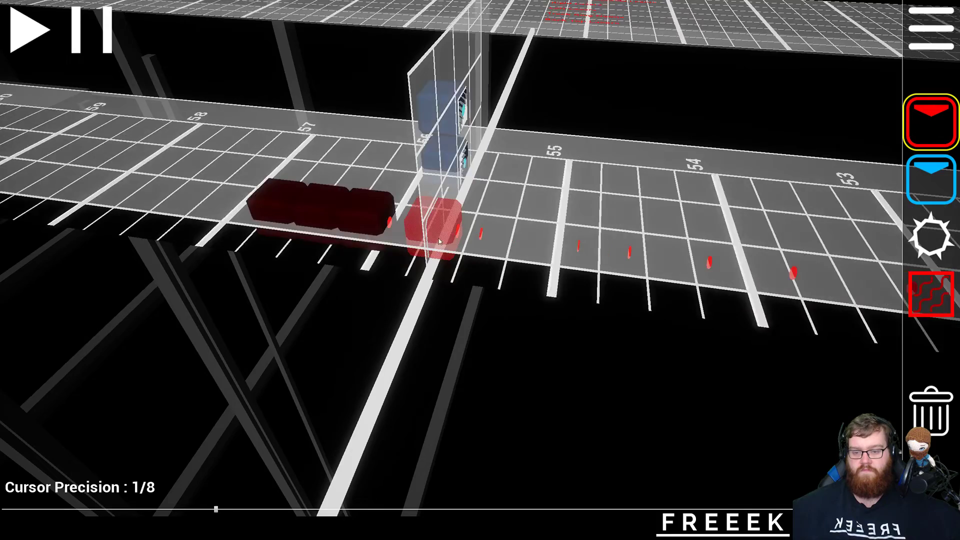
click(27, 39)
click(27, 39)
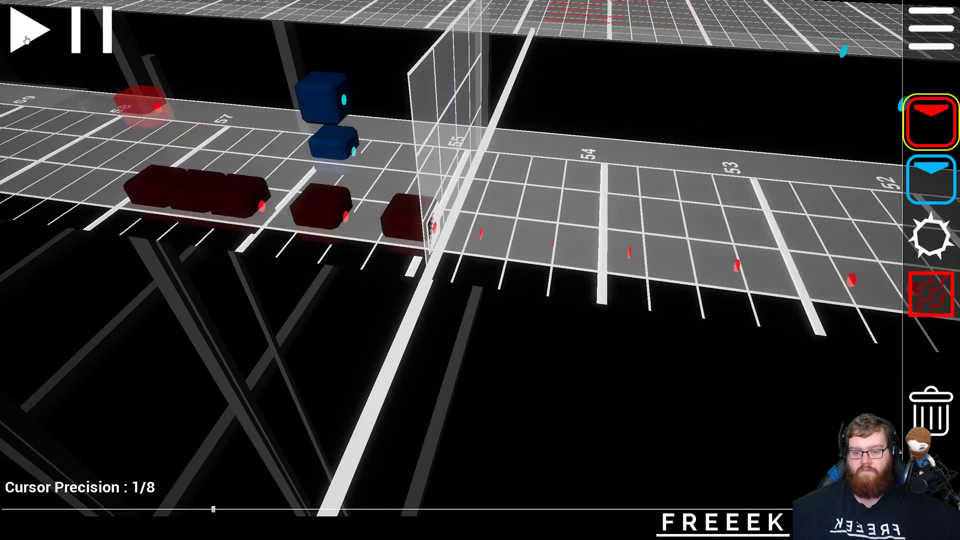
- Replace the red dot note at beat 56.5 with one at beat 56.375 and replay the notes from about beat 55
key(1)
scroll(482, 231, down, 5)
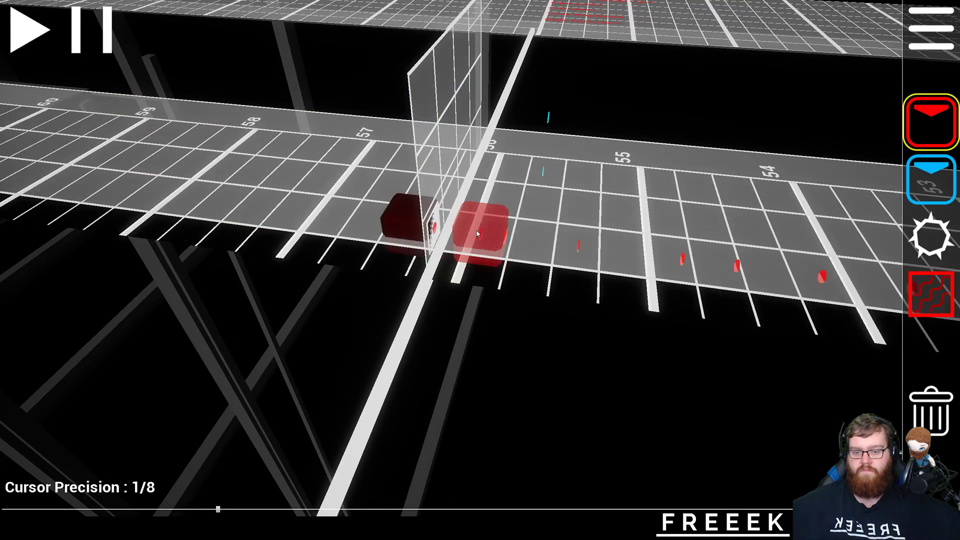
scroll(480, 231, up, 1)
scroll(423, 240, up, 1)
scroll(422, 239, down, 7)
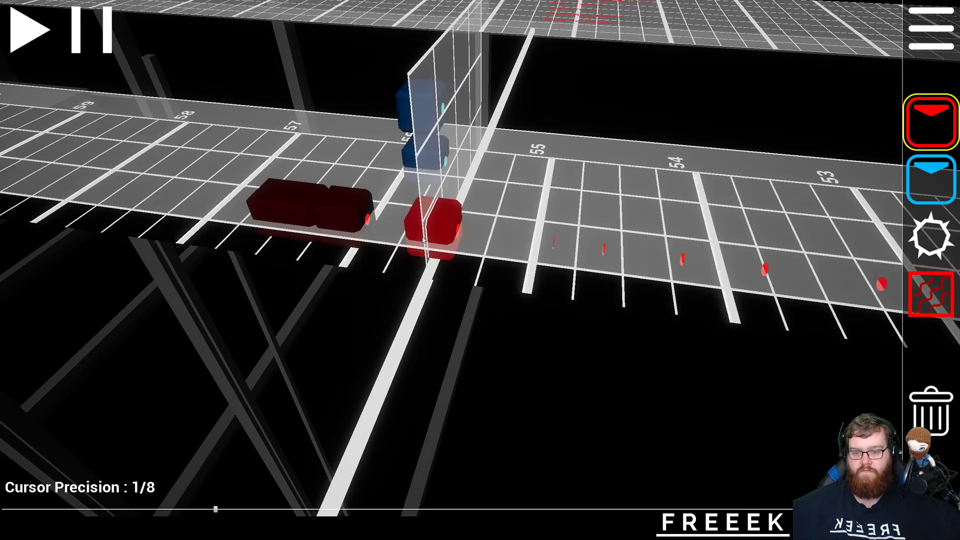
click(35, 35)
click(35, 35)
click(35, 35)
click(35, 35)
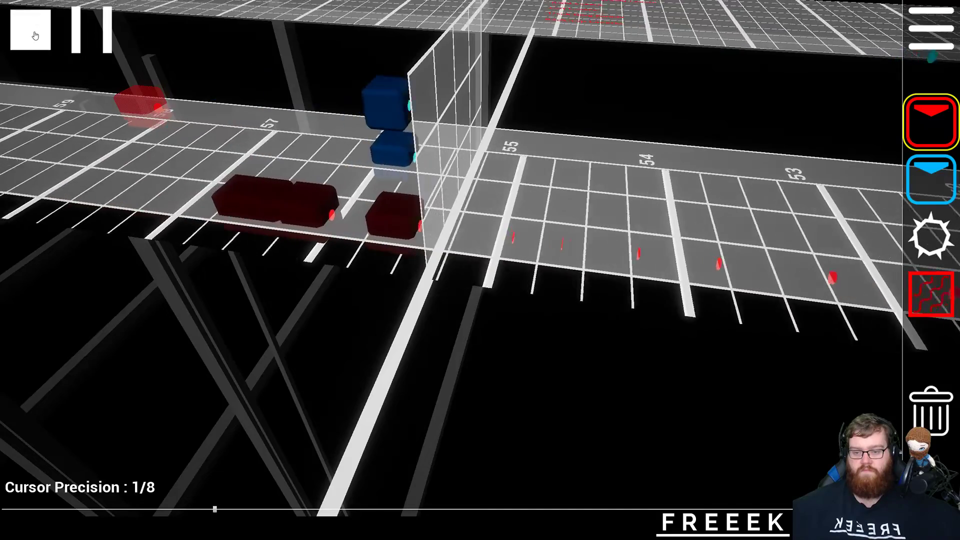
click(35, 35)
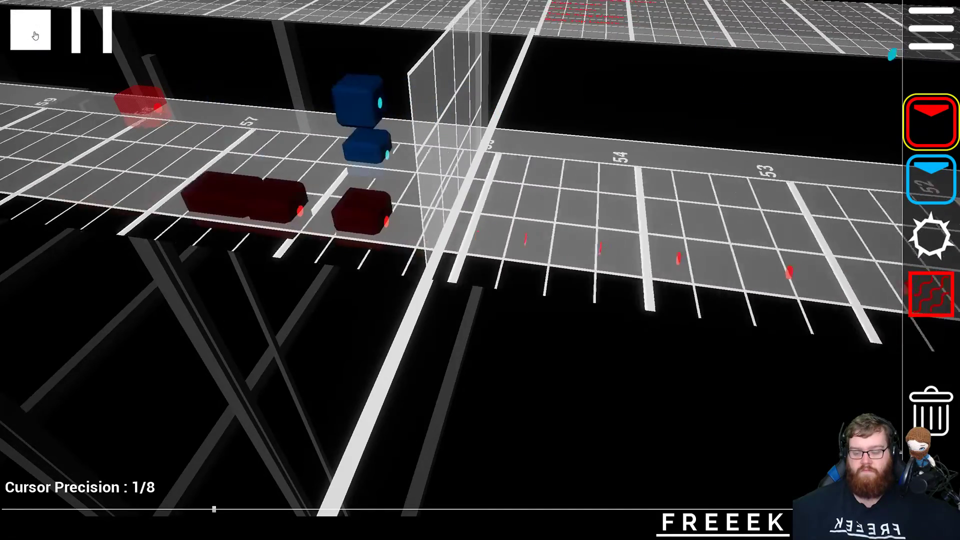
click(35, 35)
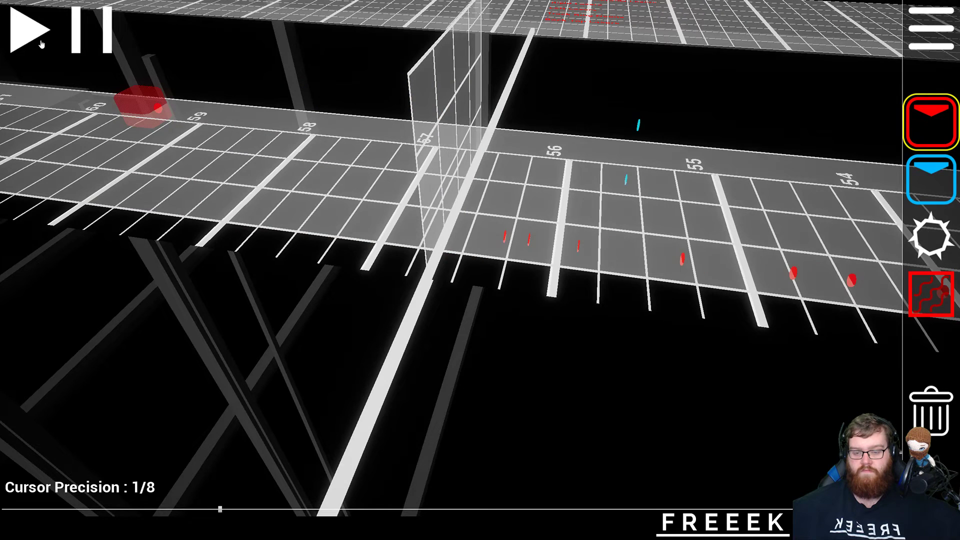
- Place red dot notes at beats 56.625, 56.75, 56.875 and 57 in the first column, bottom row, and play the section
click(437, 229)
scroll(438, 229, up, 1)
click(438, 229)
scroll(437, 229, up, 1)
click(438, 229)
scroll(437, 229, down, 3)
click(33, 44)
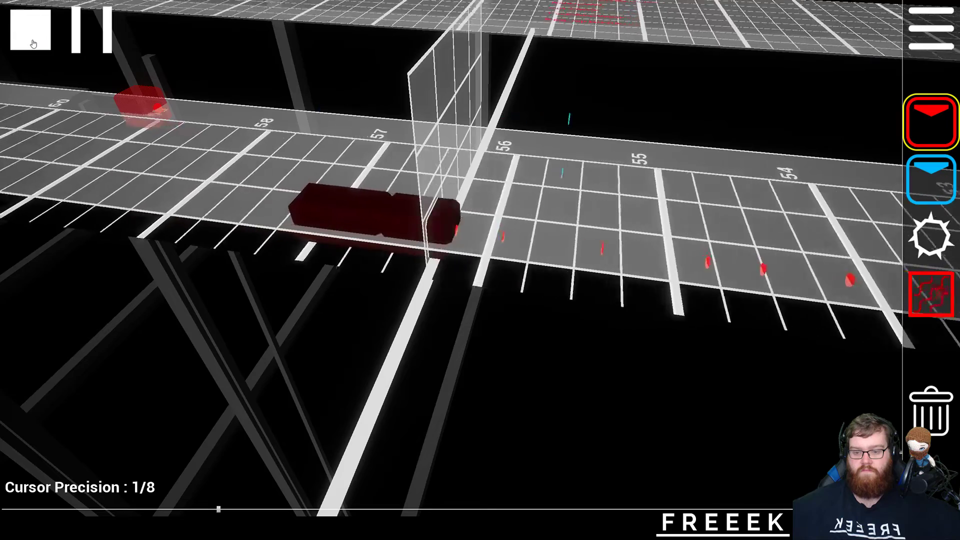
click(33, 44)
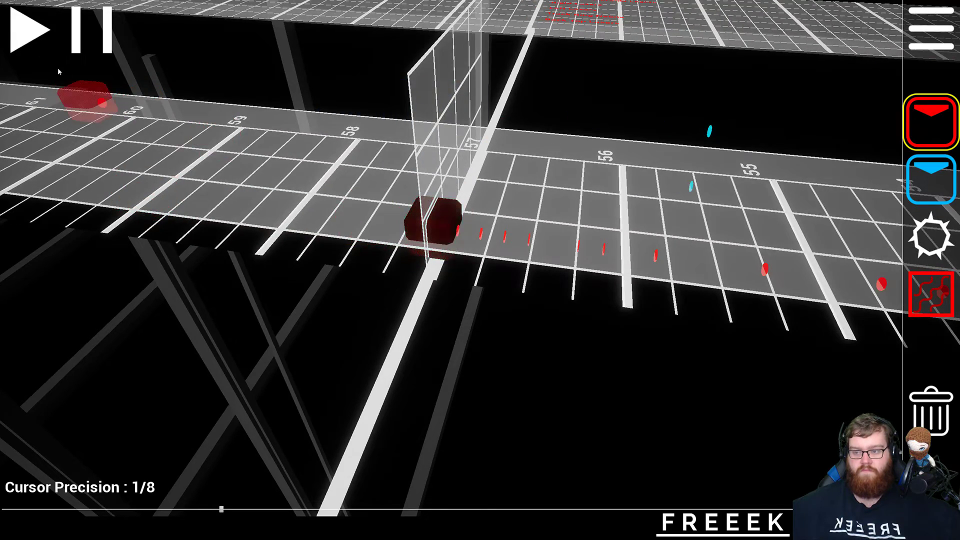
- Replay the mapped notes from about beat 55 to beat 57 to check their timing against the music
click(30, 44)
click(30, 44)
click(30, 44)
click(30, 44)
click(31, 45)
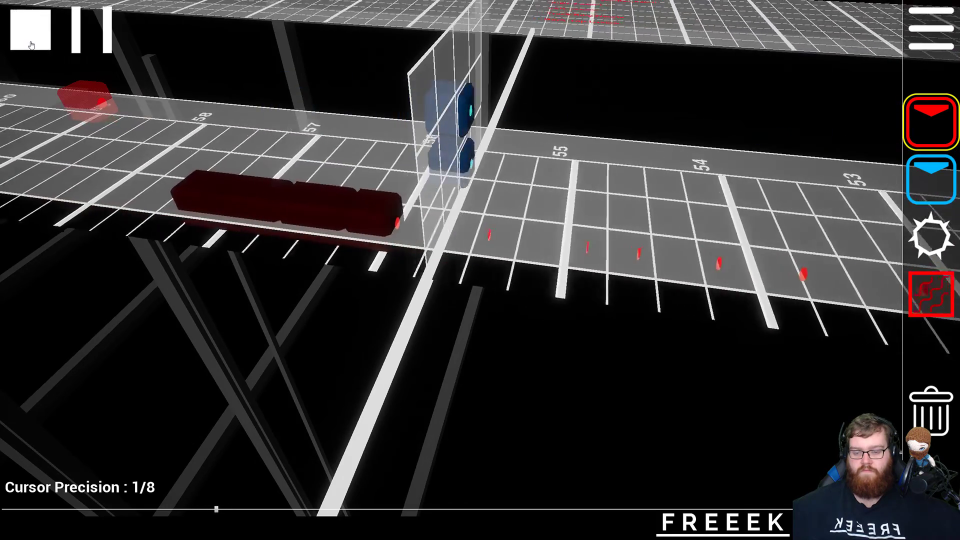
click(31, 45)
click(31, 45)
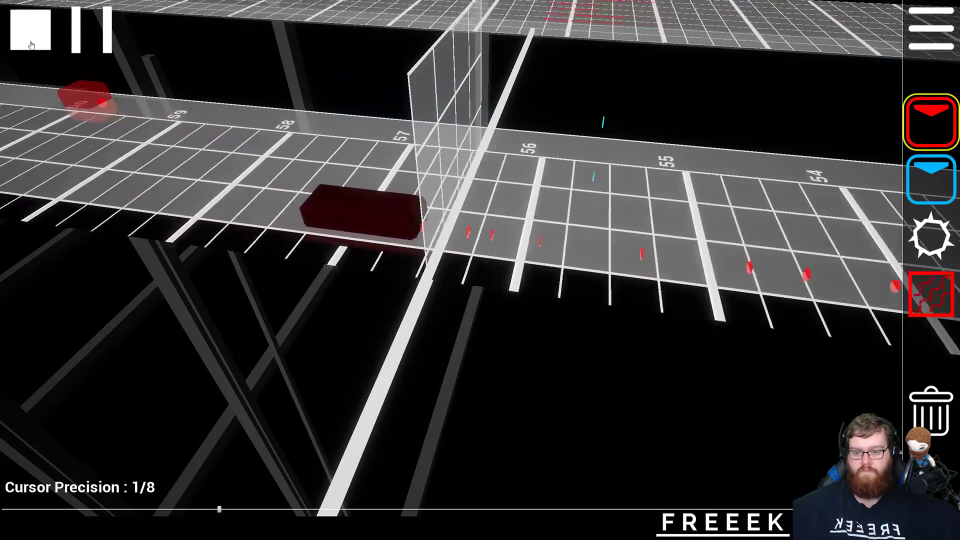
click(32, 46)
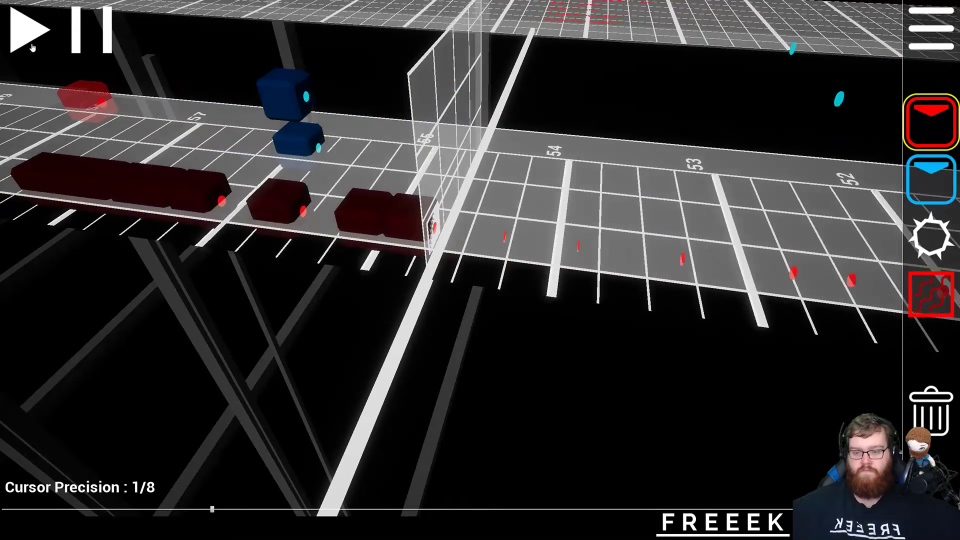
- Set the cursor precision to 1/4 and place red dot notes every quarter beat from 57.25 to 59 in the first column, bottom row
scroll(202, 269, up, 13)
scroll(202, 269, down, 1)
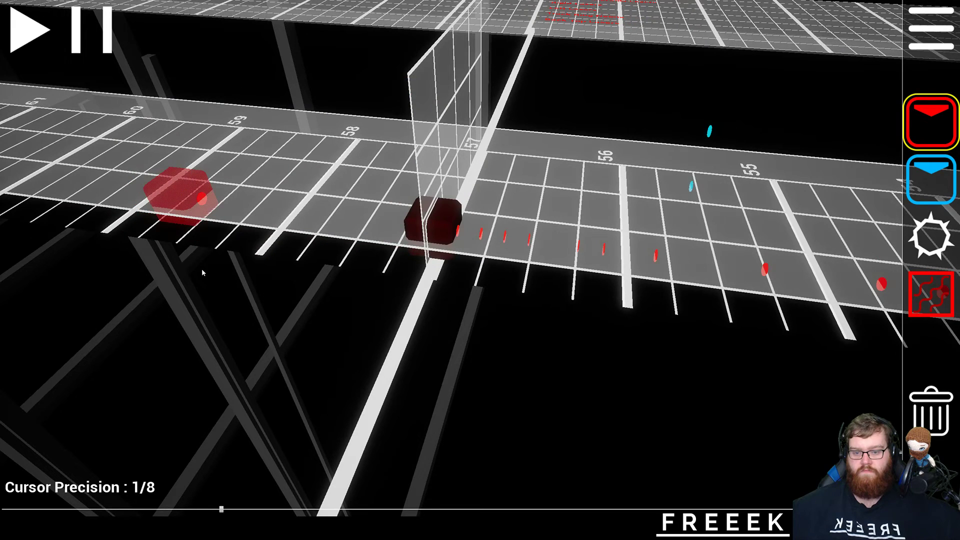
right_drag(313, 276, 385, 287)
key(a)
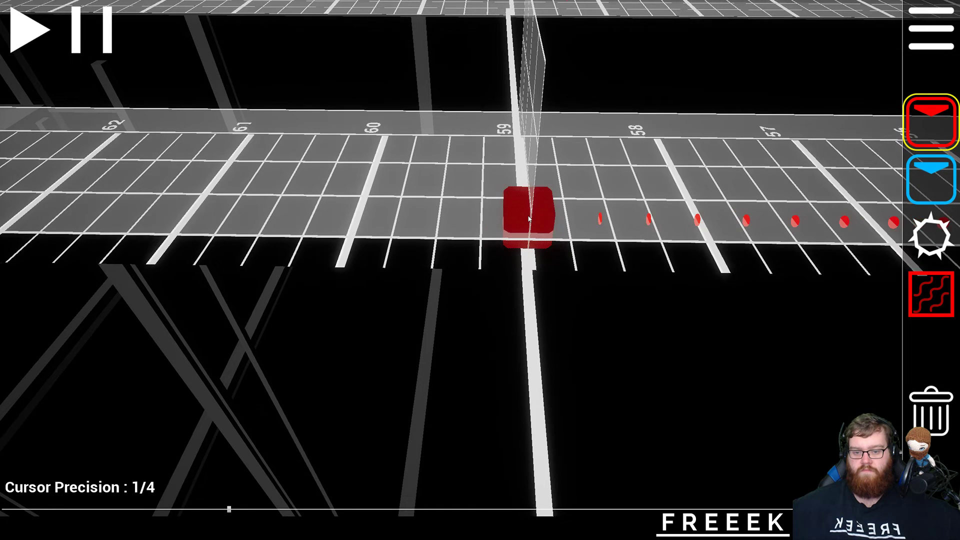
- Play the new notes from beat 57 and continue the quarter-beat red dot notes from 59.25 to 61 in the same row
scroll(528, 218, down, 16)
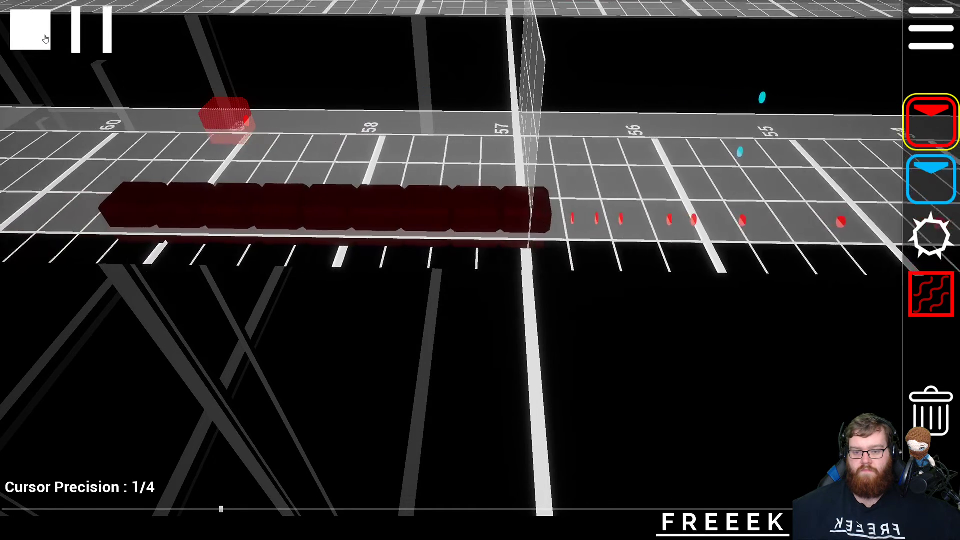
click(45, 39)
scroll(511, 215, down, 4)
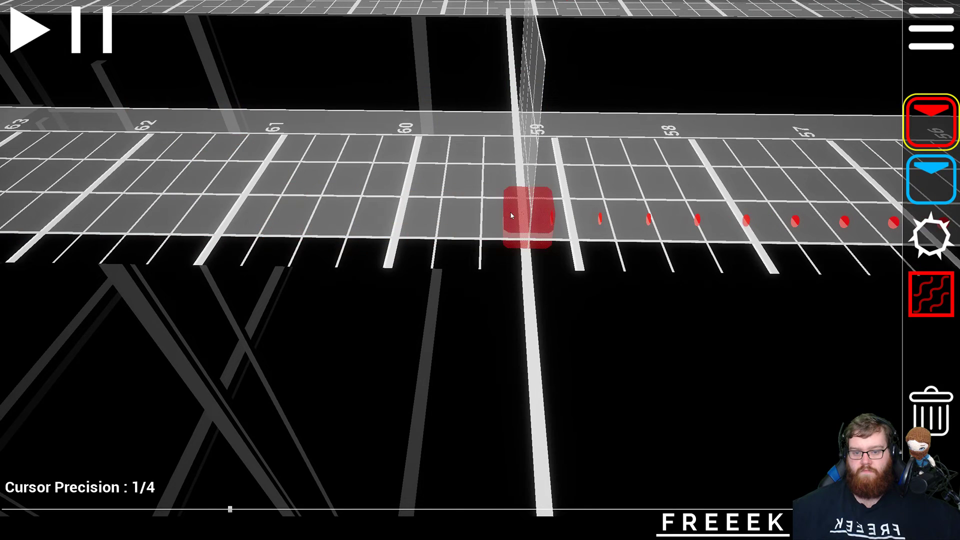
scroll(511, 215, down, 6)
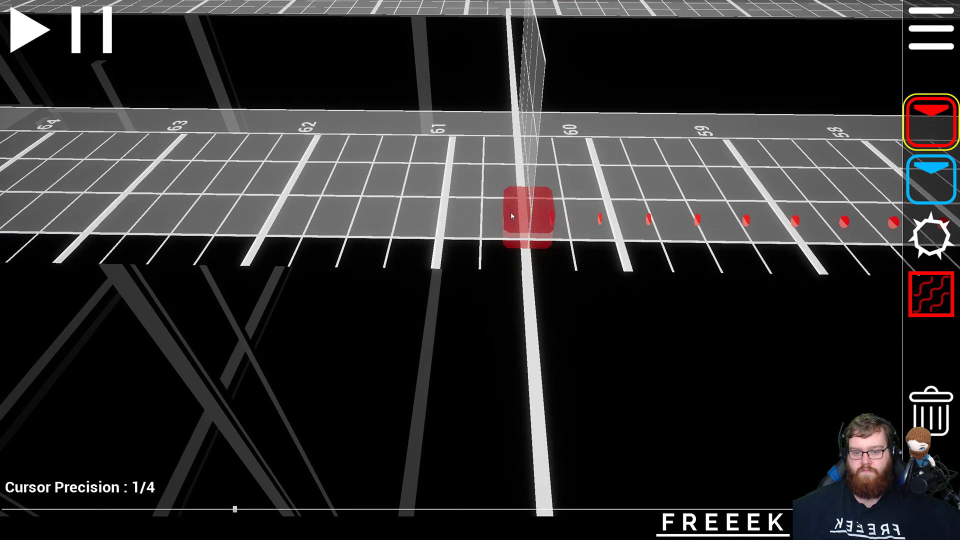
- Play the section past beat 60.5 and place red dot notes every quarter beat from 61.25 to 63 in the first column, bottom row
click(31, 38)
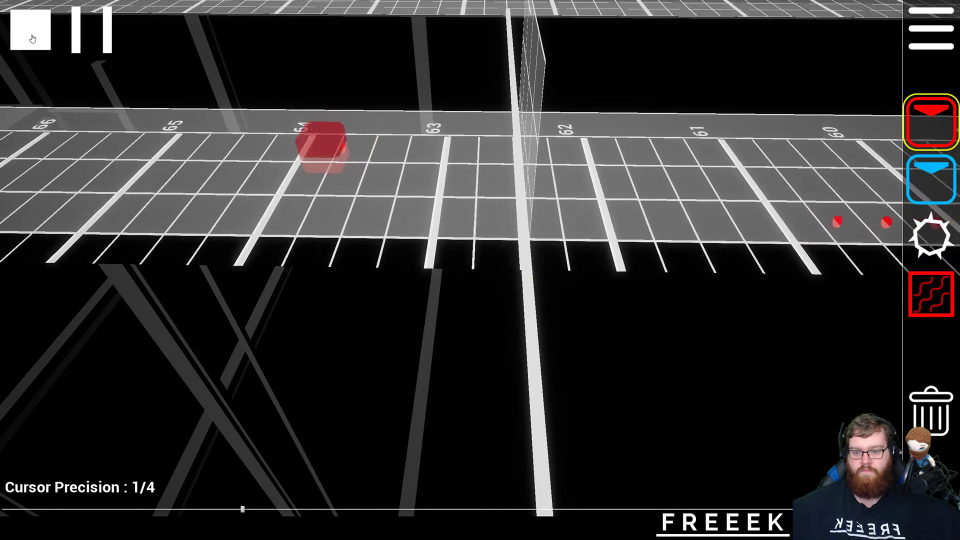
click(42, 45)
scroll(285, 210, down, 6)
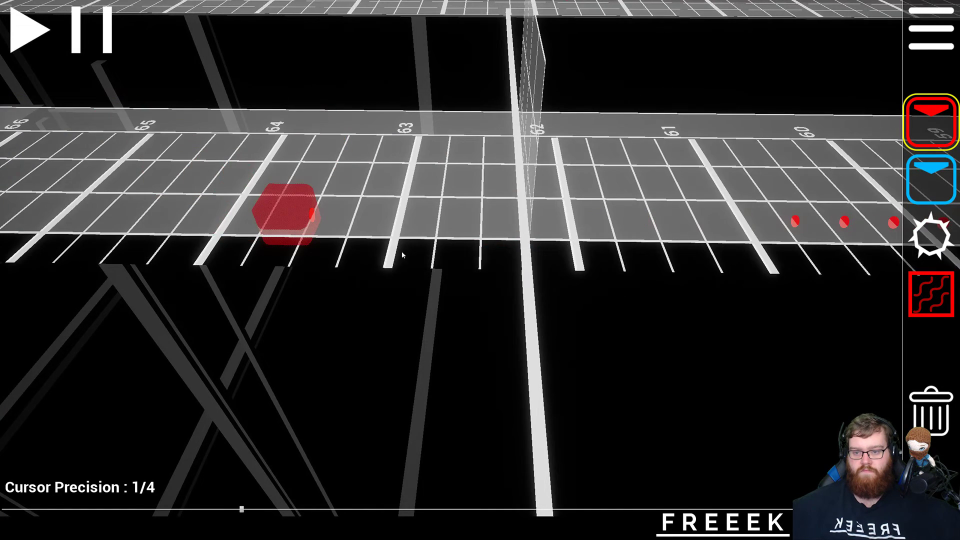
scroll(511, 222, down, 1)
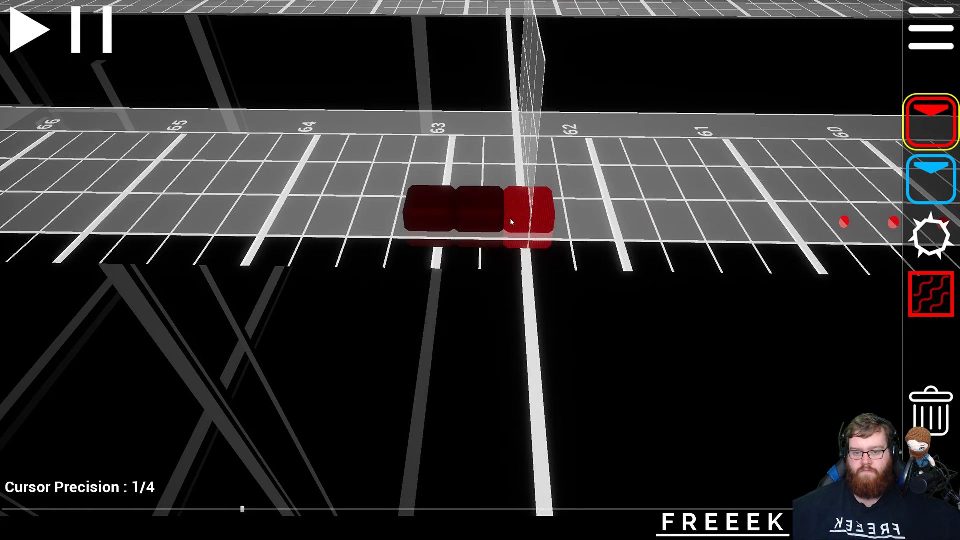
click(511, 221)
scroll(511, 221, down, 1)
click(512, 222)
scroll(512, 222, down, 1)
click(511, 221)
scroll(511, 222, down, 2)
click(511, 222)
scroll(512, 222, up, 2)
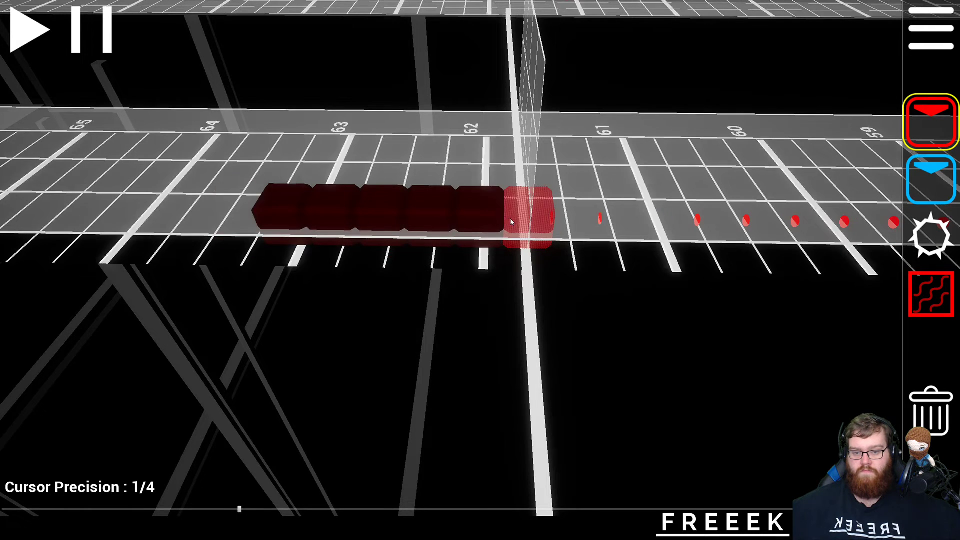
scroll(511, 222, down, 1)
click(511, 222)
scroll(511, 222, down, 2)
click(512, 222)
- Replay the red dot notes between about beats 57 and 62 to check their timing against the music
scroll(511, 222, down, 12)
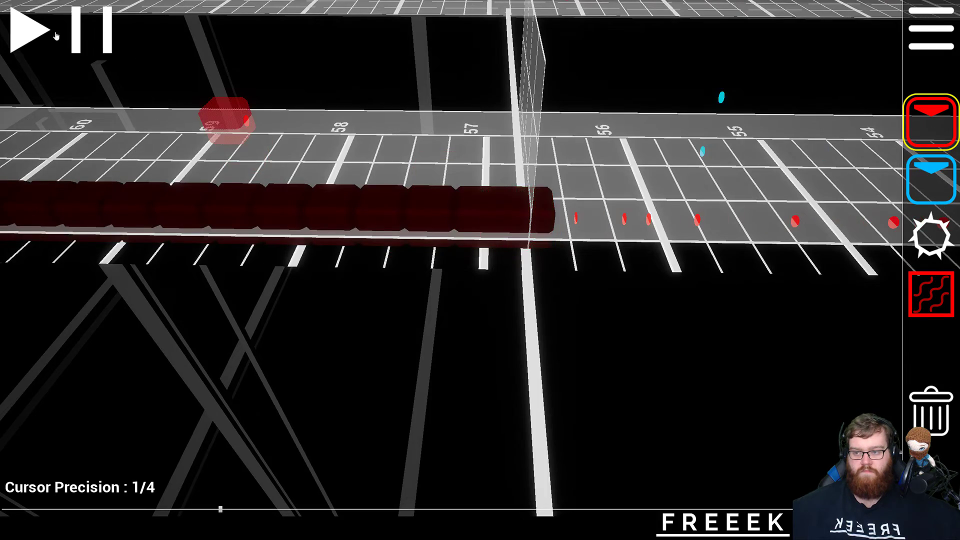
key(space)
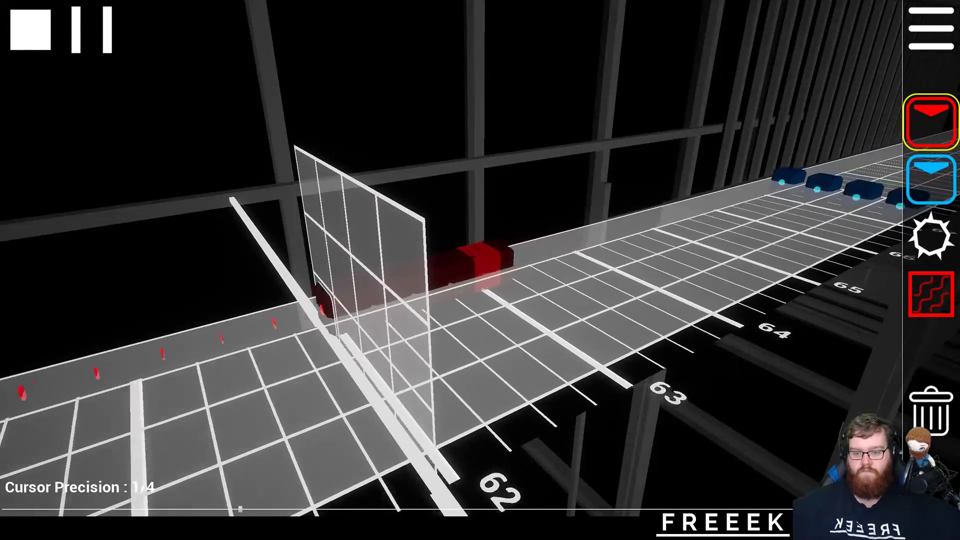
key(space)
scroll(338, 176, down, 12)
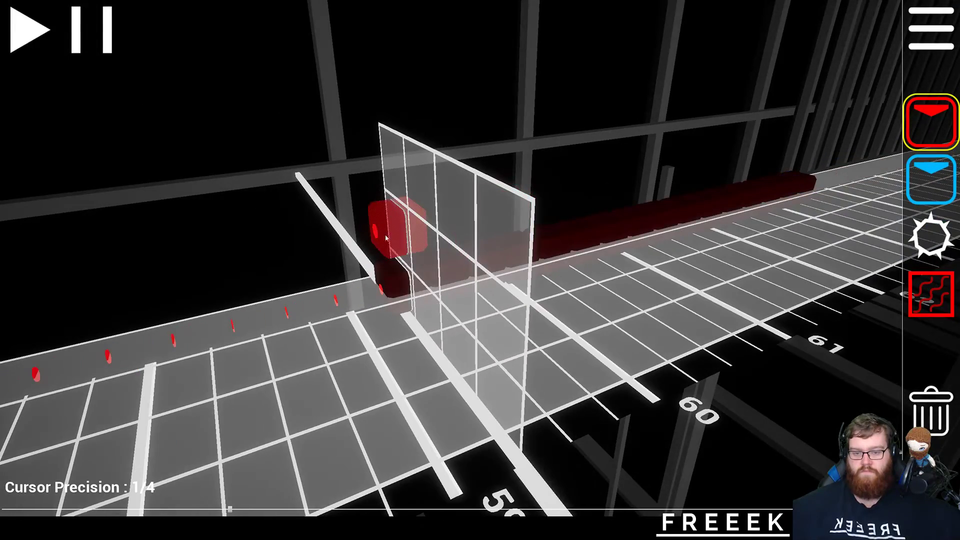
click(27, 35)
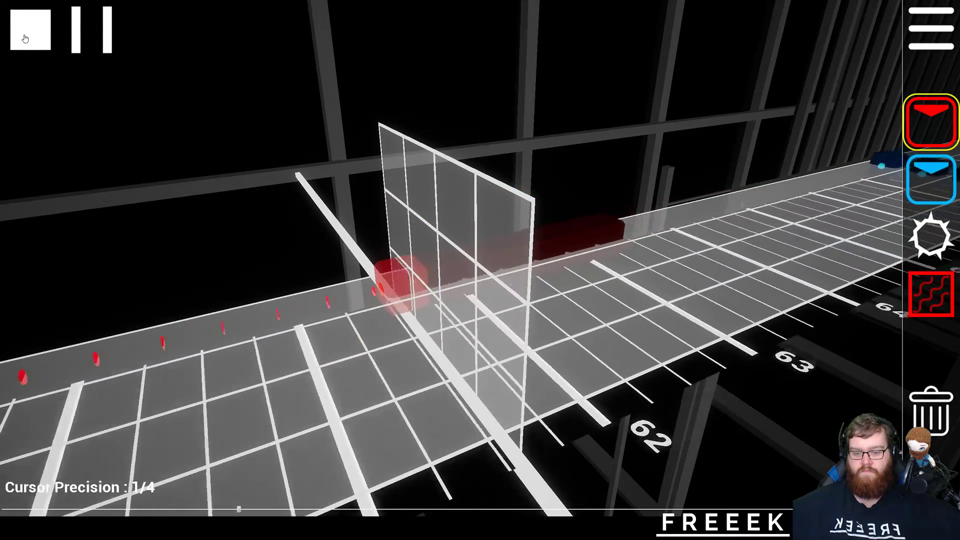
click(26, 36)
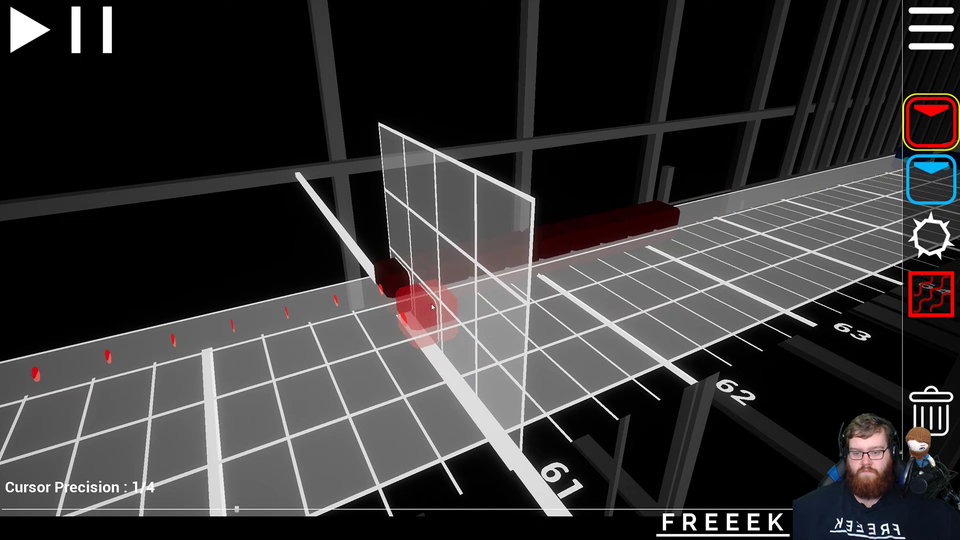
- Shift the cursor an eighth beat, then place red dot notes every quarter beat from 61.125 to 63.125 in the second column, bottom row
key(Left)
scroll(428, 312, down, 1)
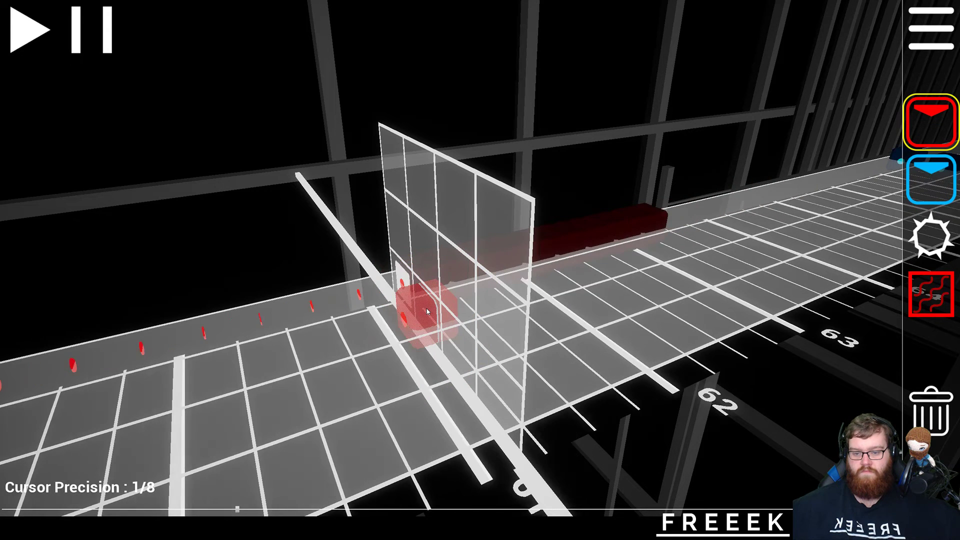
key(Left)
scroll(427, 310, down, 4)
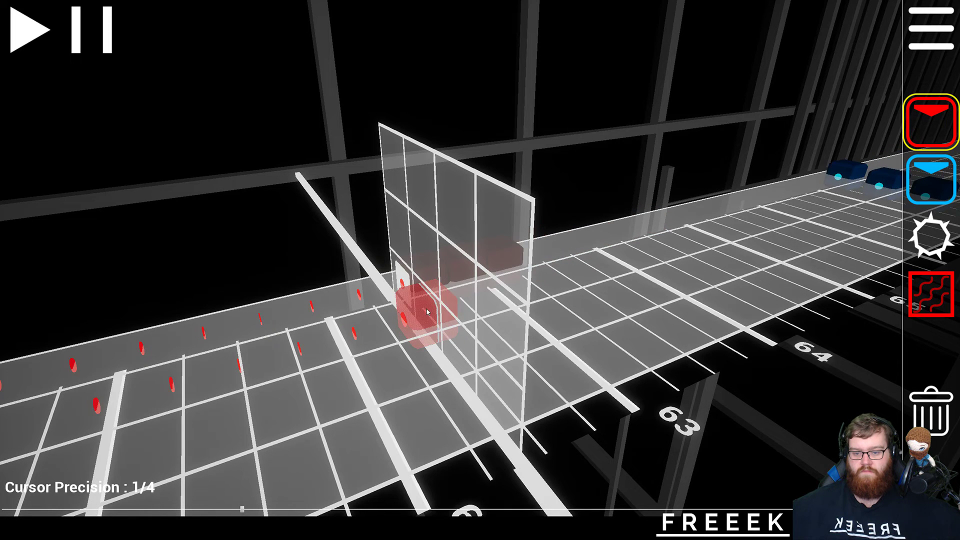
scroll(428, 312, down, 4)
- Play the two-column notes from about beat 60 and delete the last red dot note in the second column, at beat 63.125
scroll(427, 312, down, 17)
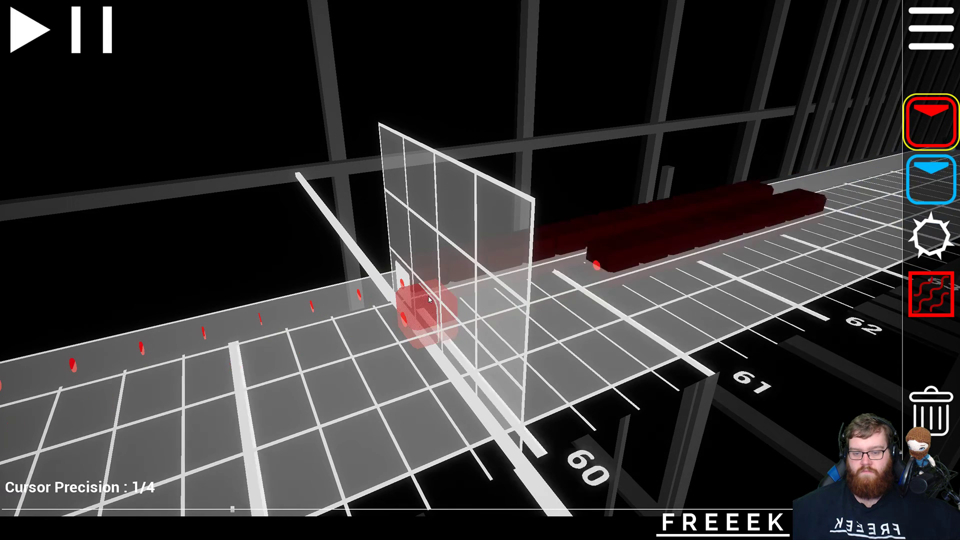
click(11, 35)
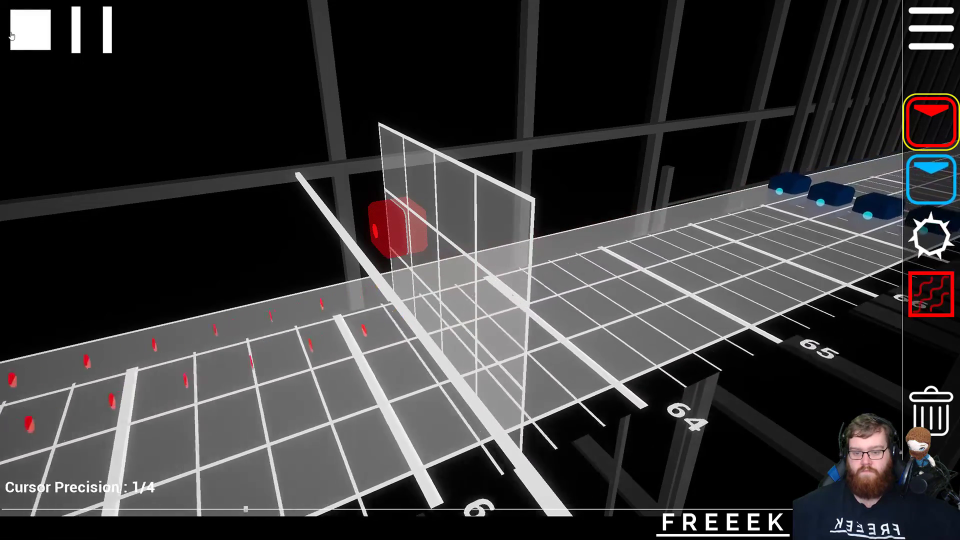
click(11, 35)
scroll(194, 183, down, 20)
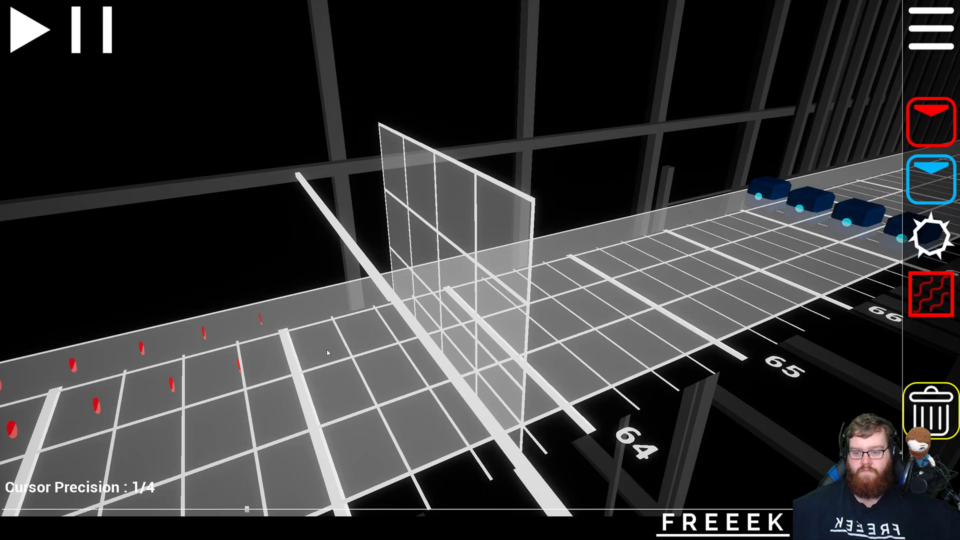
- Play the section through to about beat 69 to check the notes after the deletion
scroll(35, 82, up, 8)
click(39, 44)
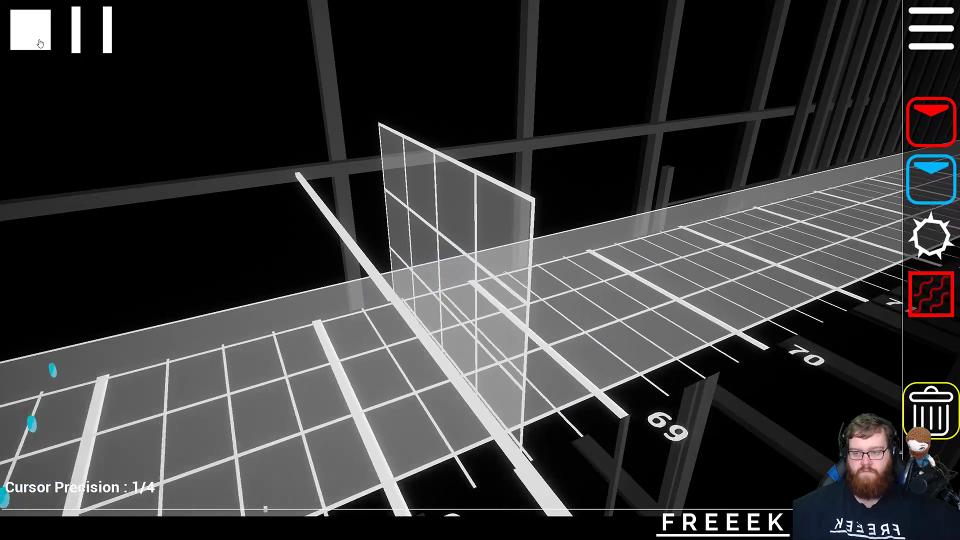
click(40, 44)
- Return the timeline to the start of the song and save the map
right_drag(67, 53, 264, 496)
drag(226, 509, 3, 509)
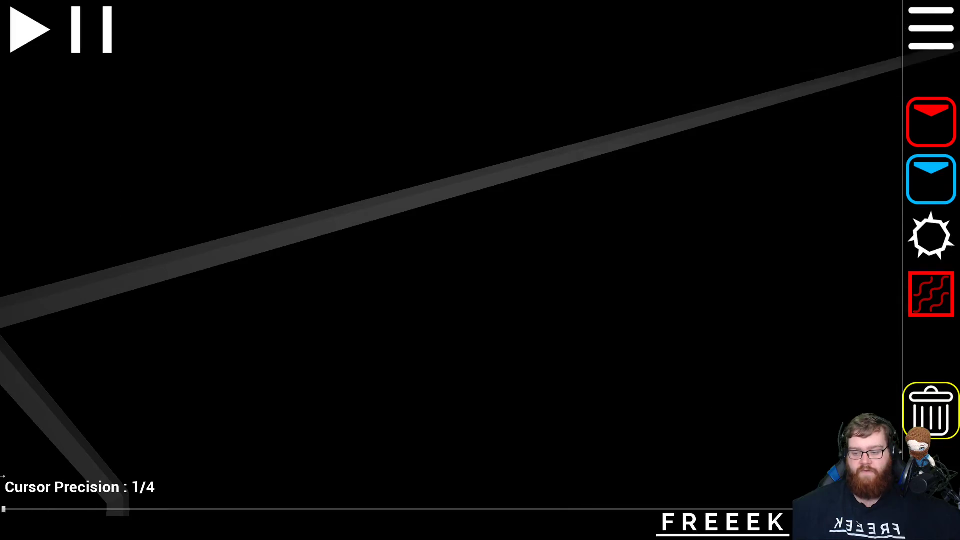
click(932, 28)
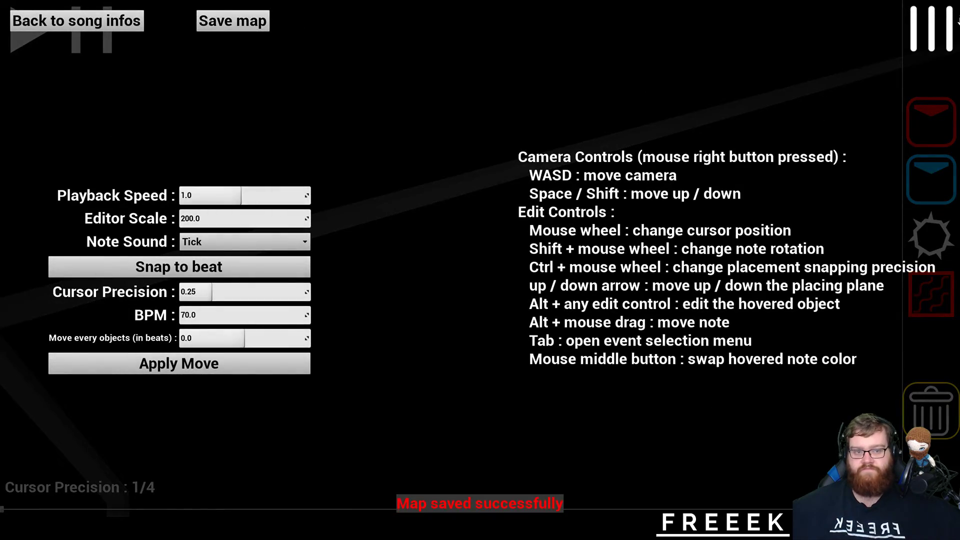
click(934, 31)
- Play the map from the start through about beat 73 with the camera centred behind the track, and save the map again
right_drag(485, 172, 265, 125)
key(a)
key(w)
right_drag(467, 245, 478, 259)
key(a)
key(w)
click(26, 38)
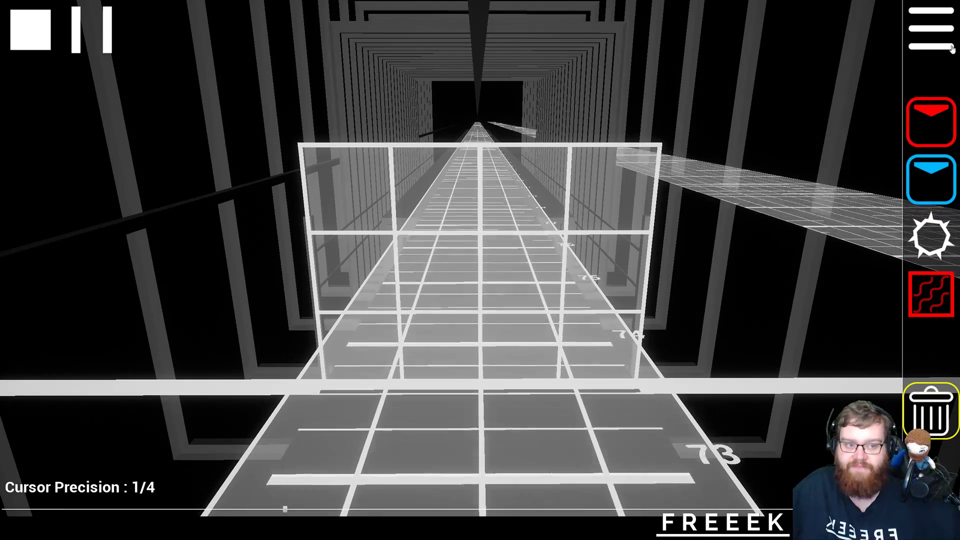
click(931, 29)
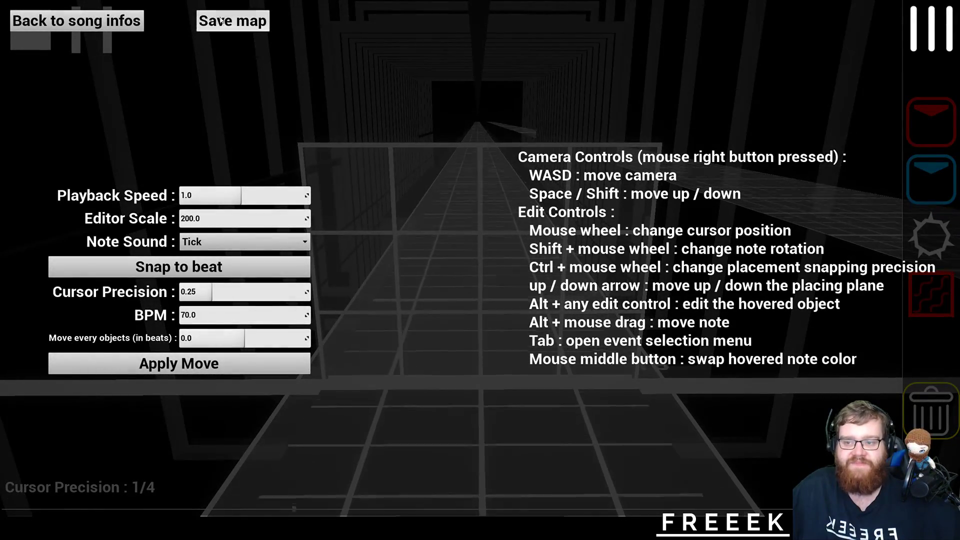
click(220, 21)
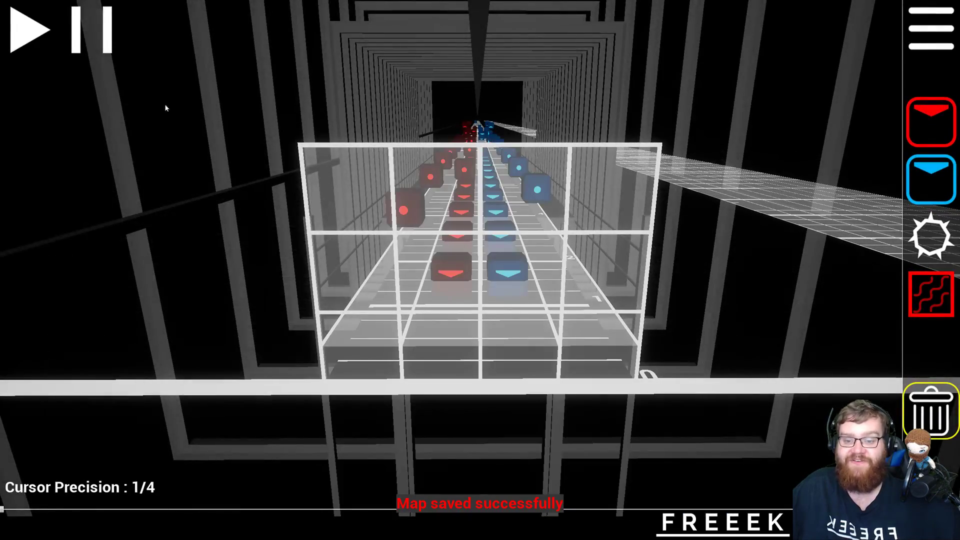
- Step through the mapped notes from the start of the song to about beat 15 with the camera beside the note track
scroll(479, 261, up, 16)
key(d)
mouse_move(479, 261)
right_down()
mouse_move(550, 258)
mouse_move(490, 253)
right_up()
scroll(550, 259, up, 12)
scroll(446, 262, up, 20)
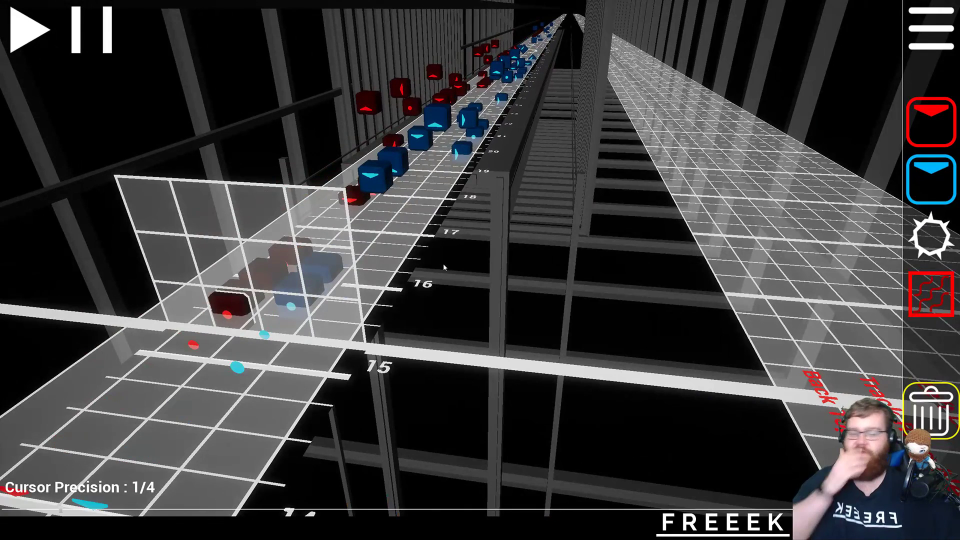